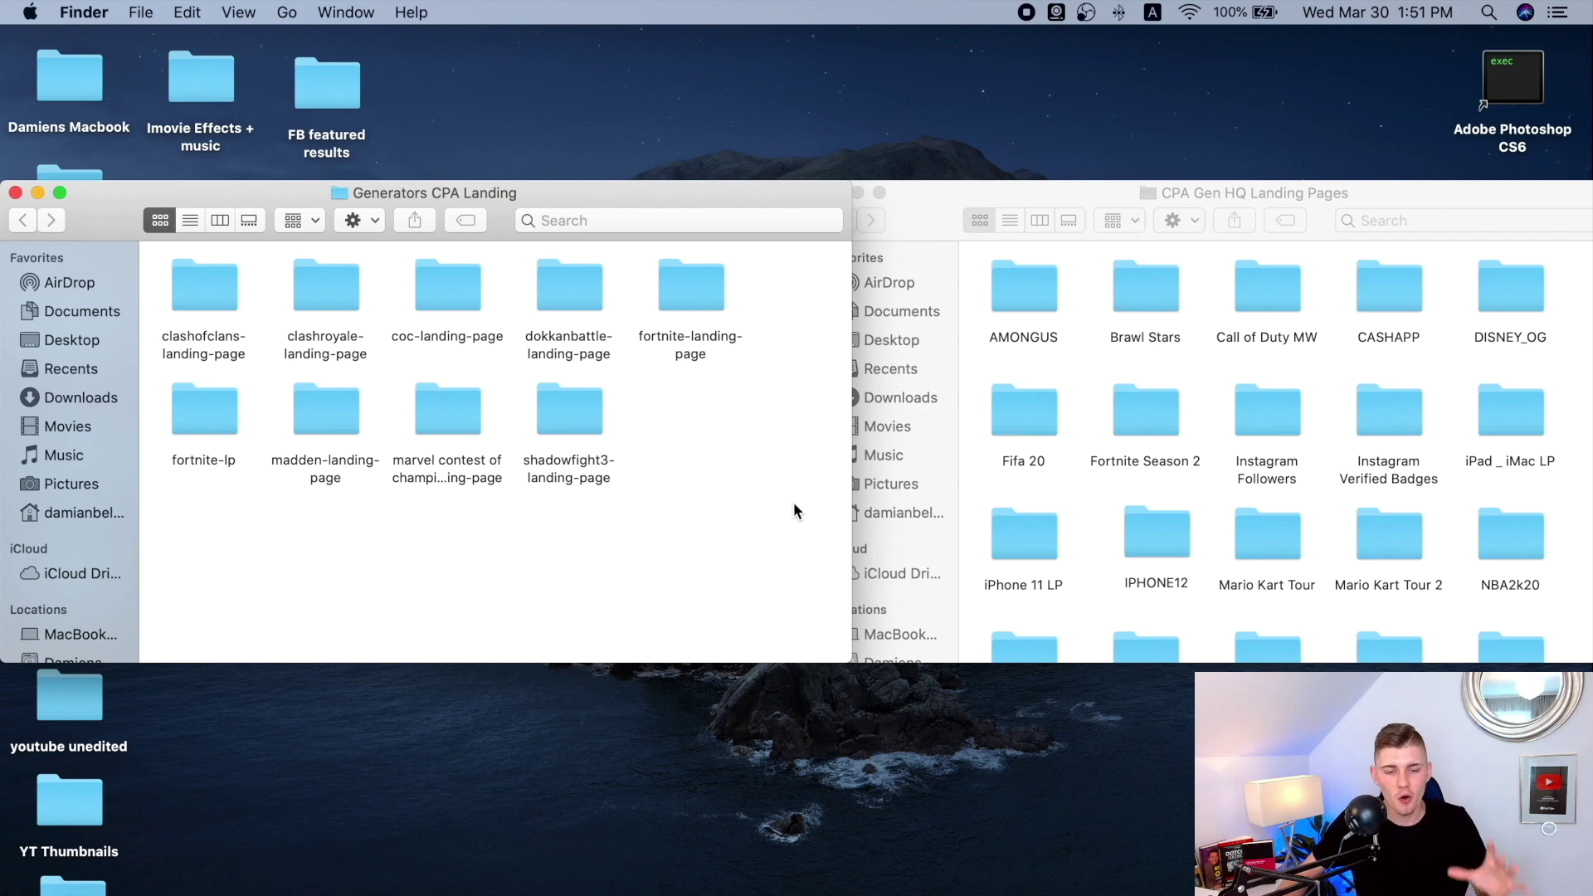
Browse the landing page folders in the Generators CPA Landing and CPA Gen HQ Landing Pages windows.
left_click_drag(801, 541, 158, 245)
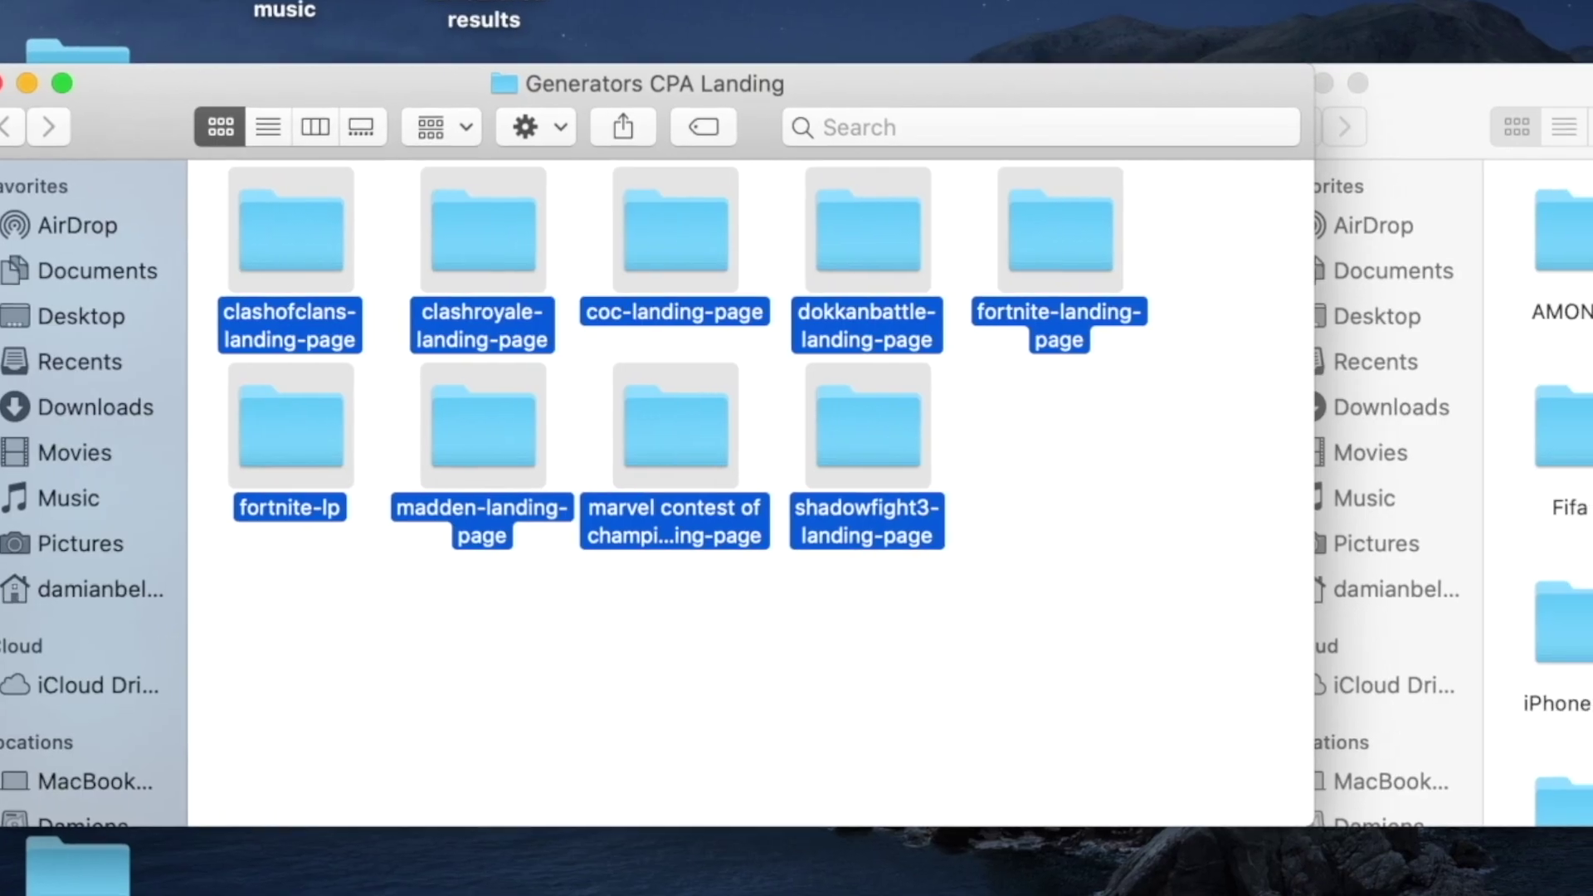
left_click(1411, 498)
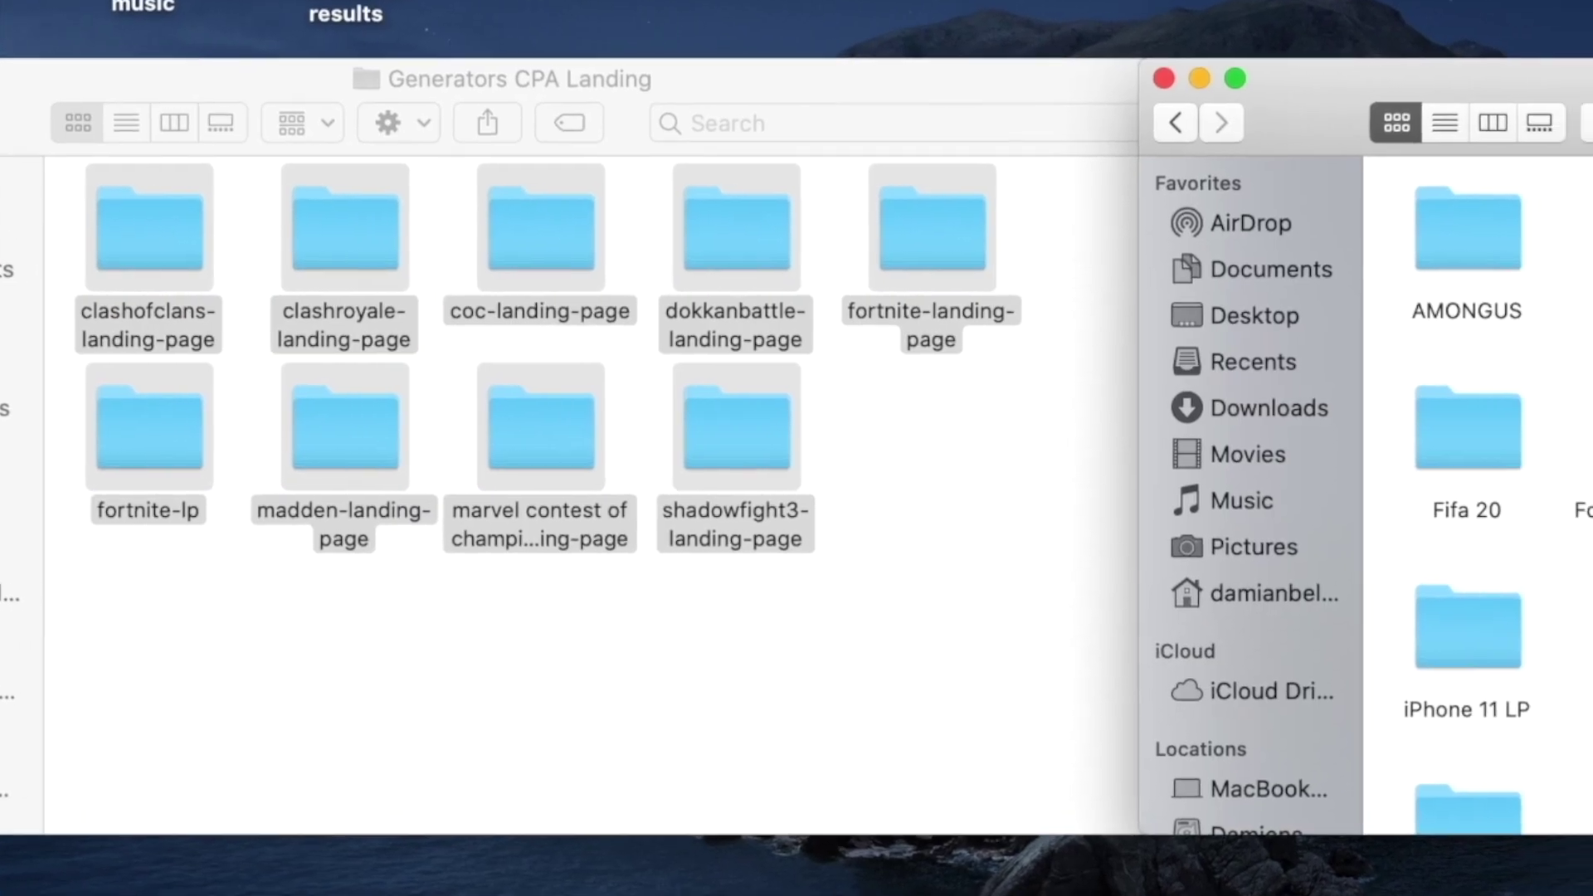
scroll(1411, 497, "down", 5)
scroll(1493, 415, "up", 3)
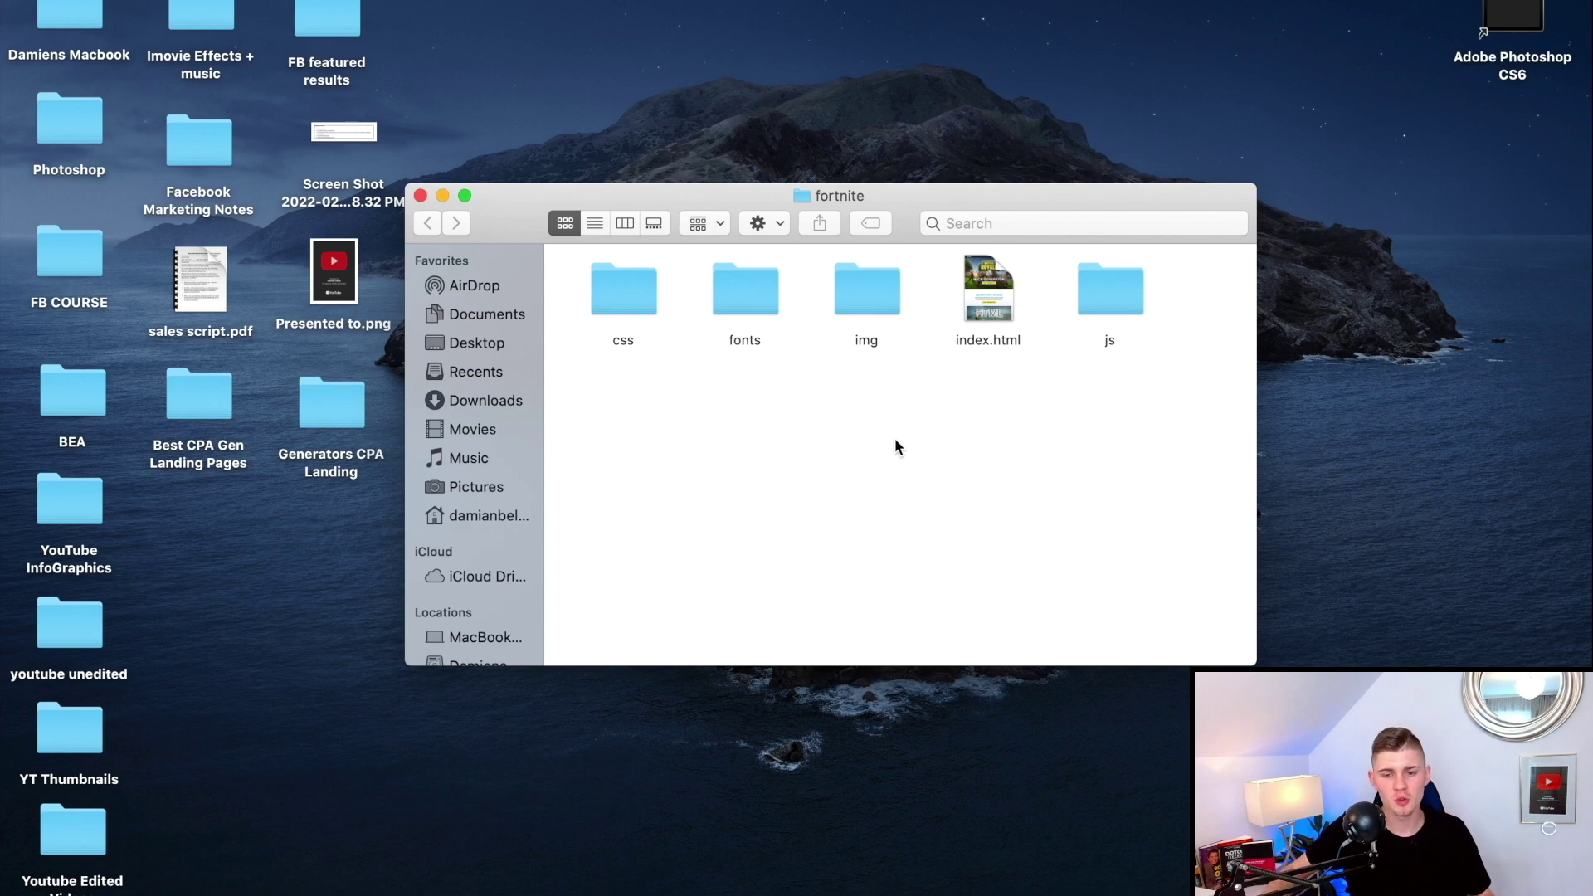
Reopen the fortnite folder, open its index.html in the browser and look through the landing page.
left_click(420, 196)
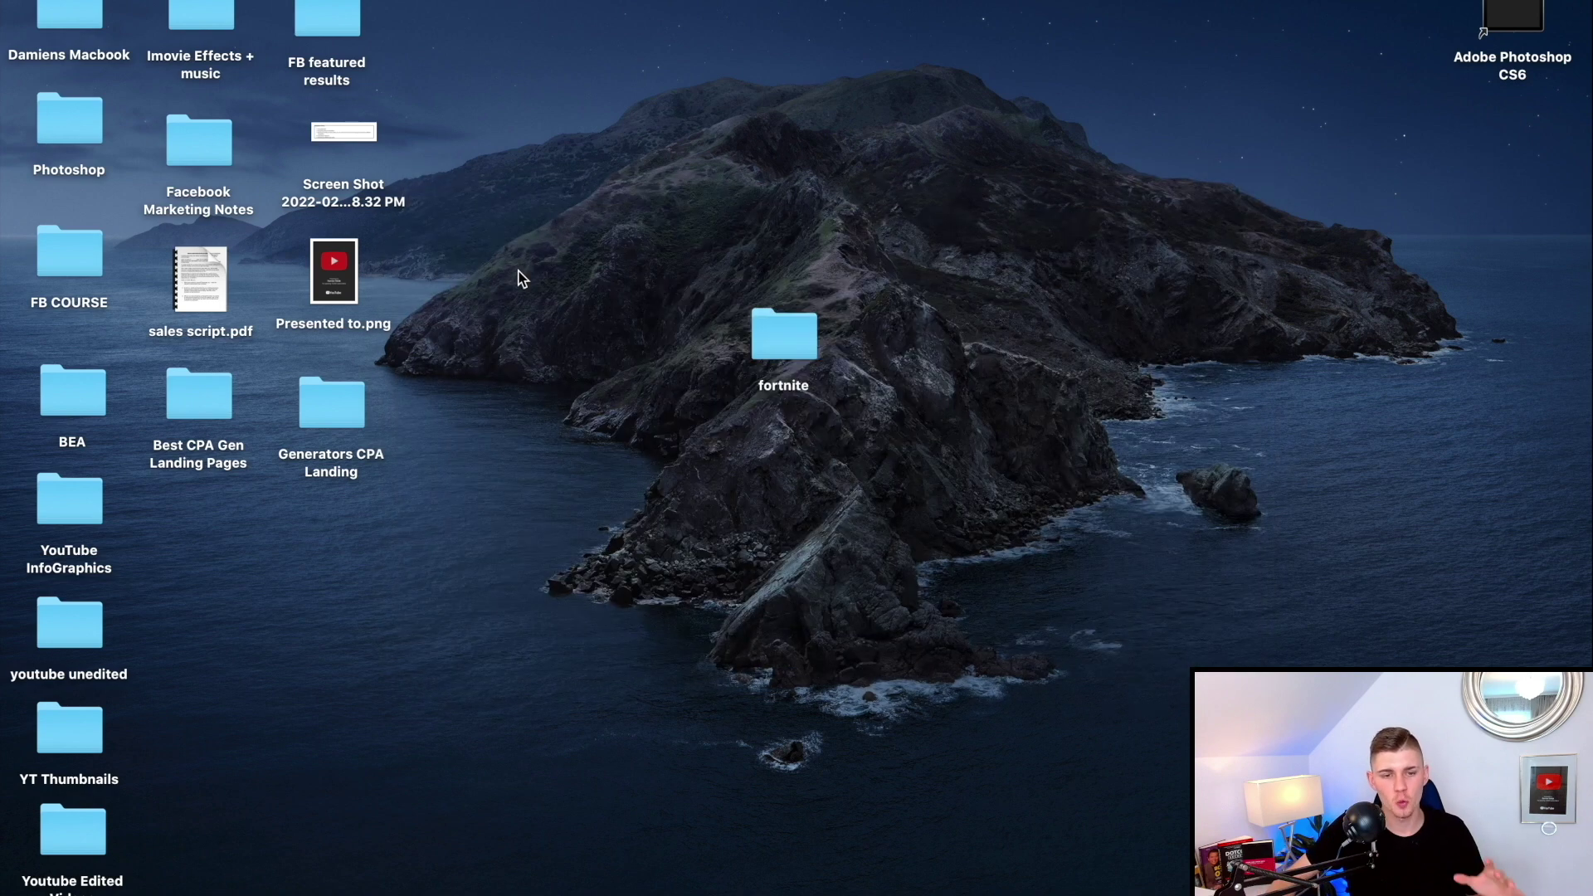
double_click(759, 345)
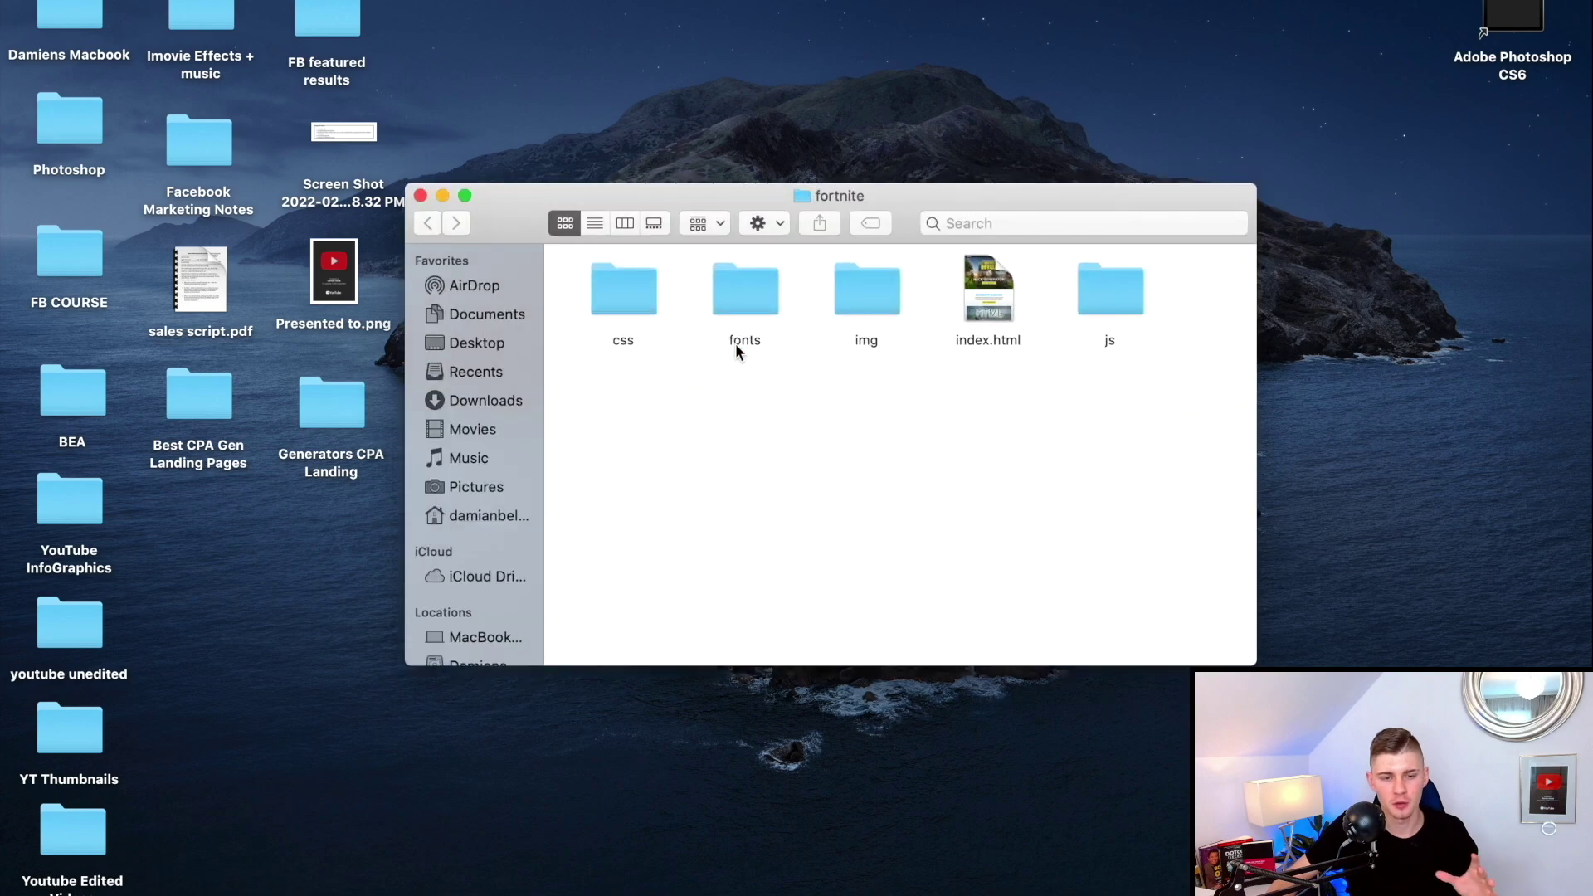
double_click(973, 300)
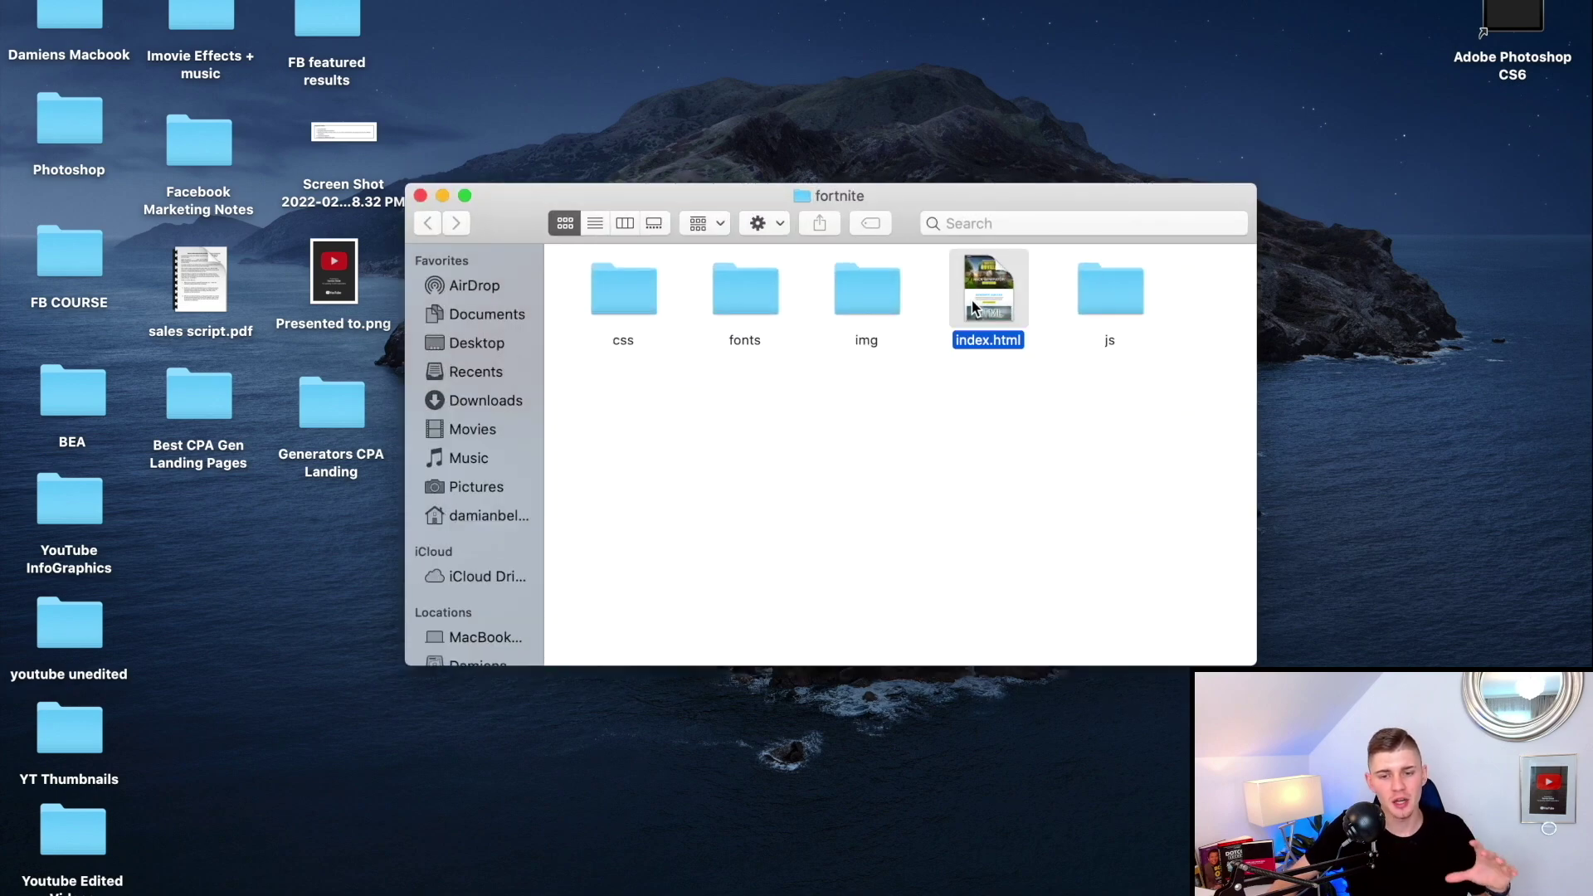
scroll(878, 332, "down", 15)
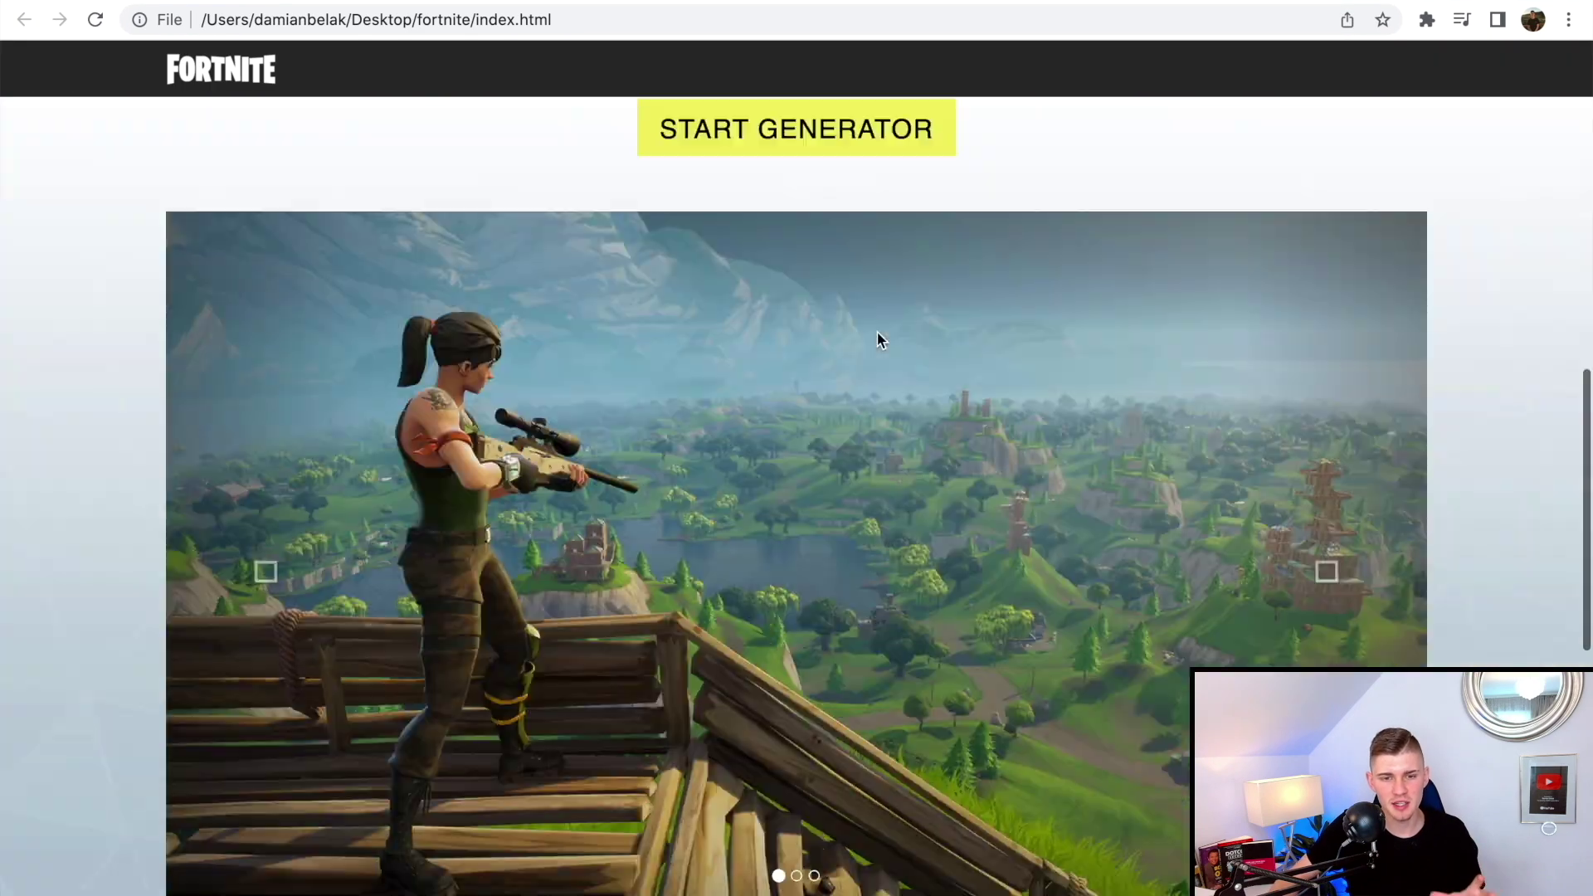
scroll(877, 331, "up", 5)
scroll(876, 331, "down", 3)
scroll(871, 341, "down", 5)
scroll(797, 544, "up", 15)
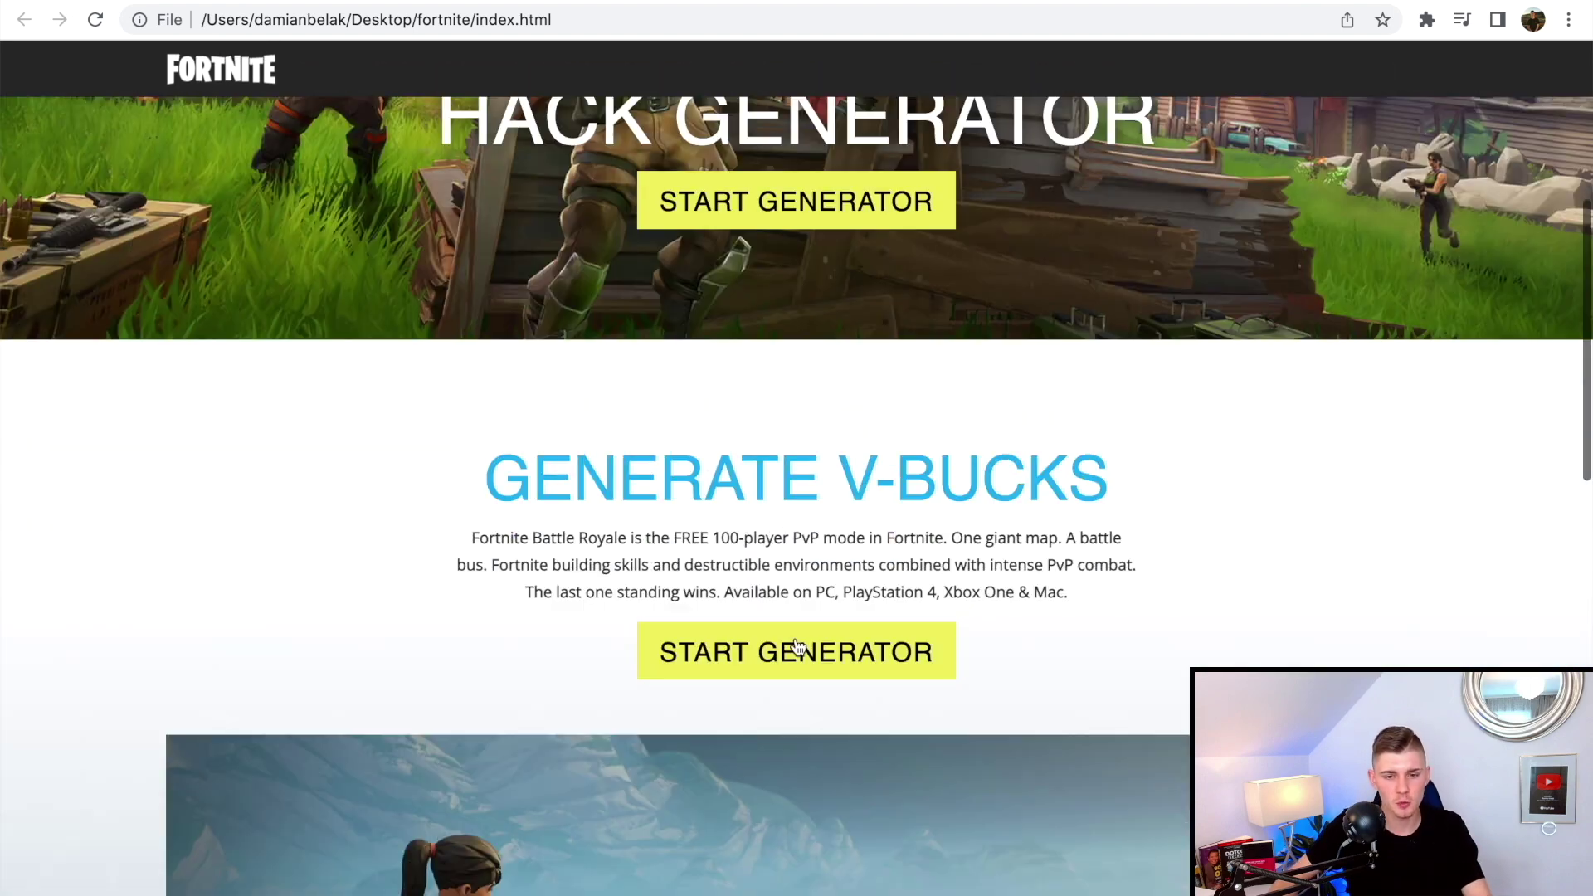
Test the landing page's online generator with the username "ads" and 500 vBucks.
left_click(797, 647)
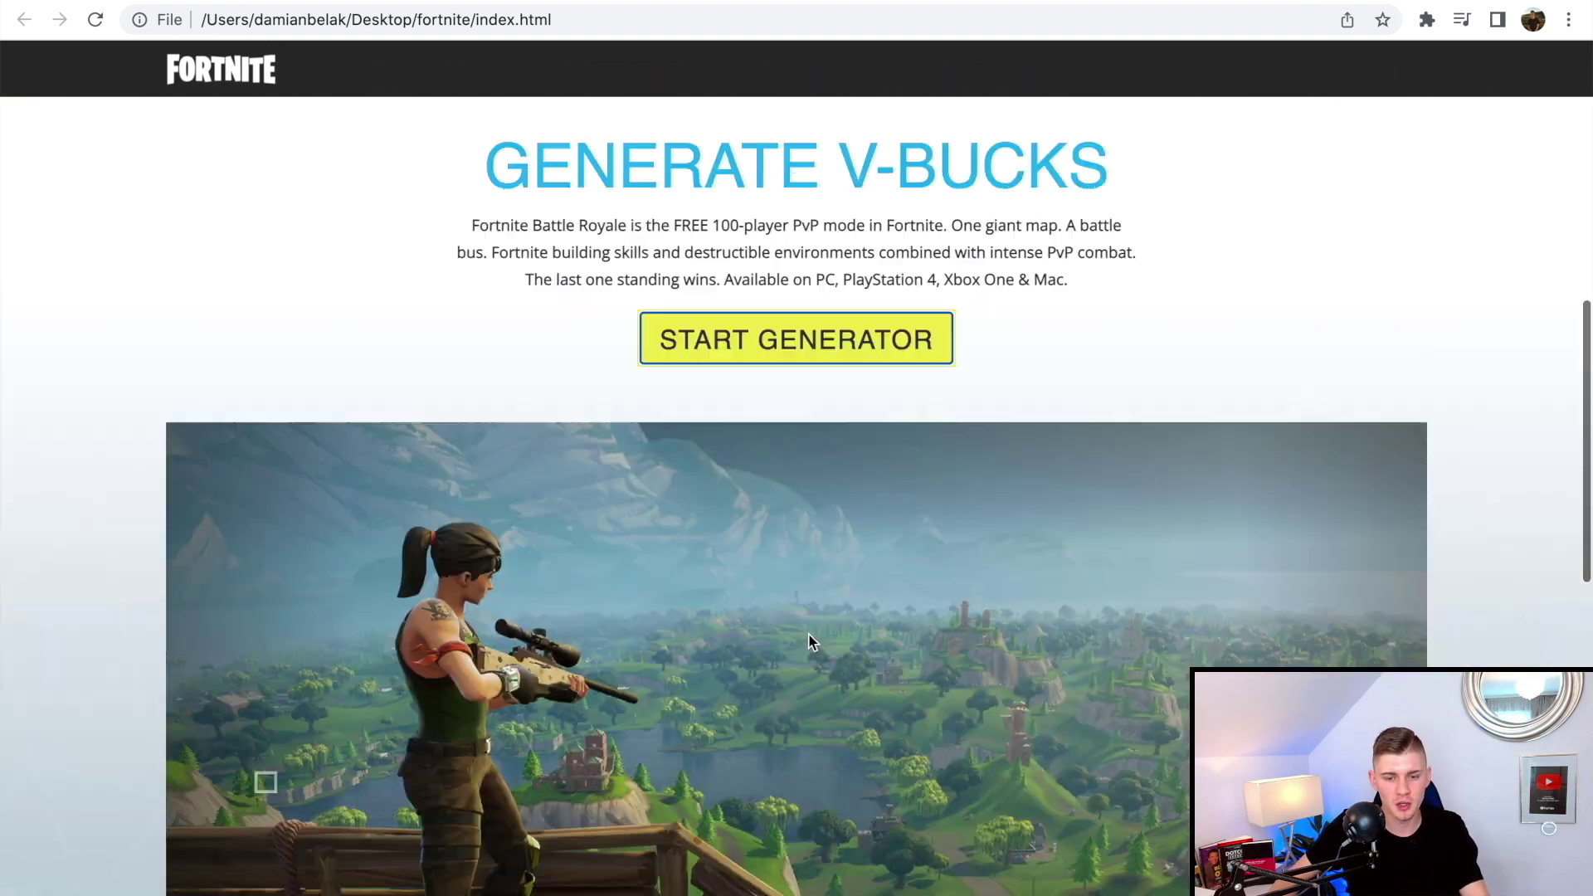
left_click(777, 496)
type("ads")
left_click(1087, 632)
left_click(1088, 632)
left_click(1012, 693)
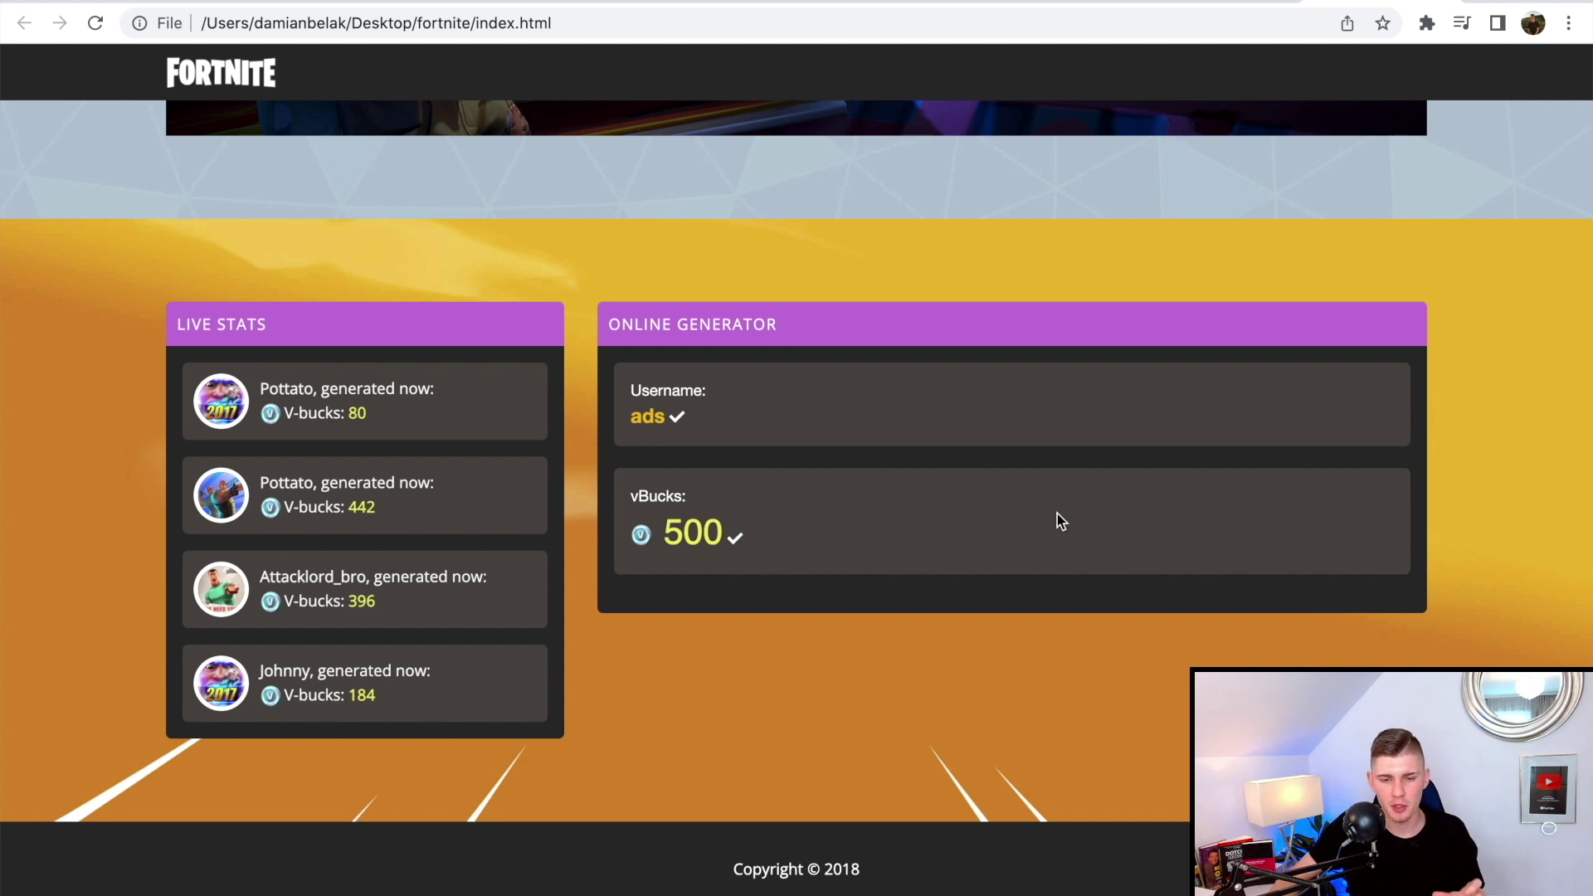
left_click(1017, 656)
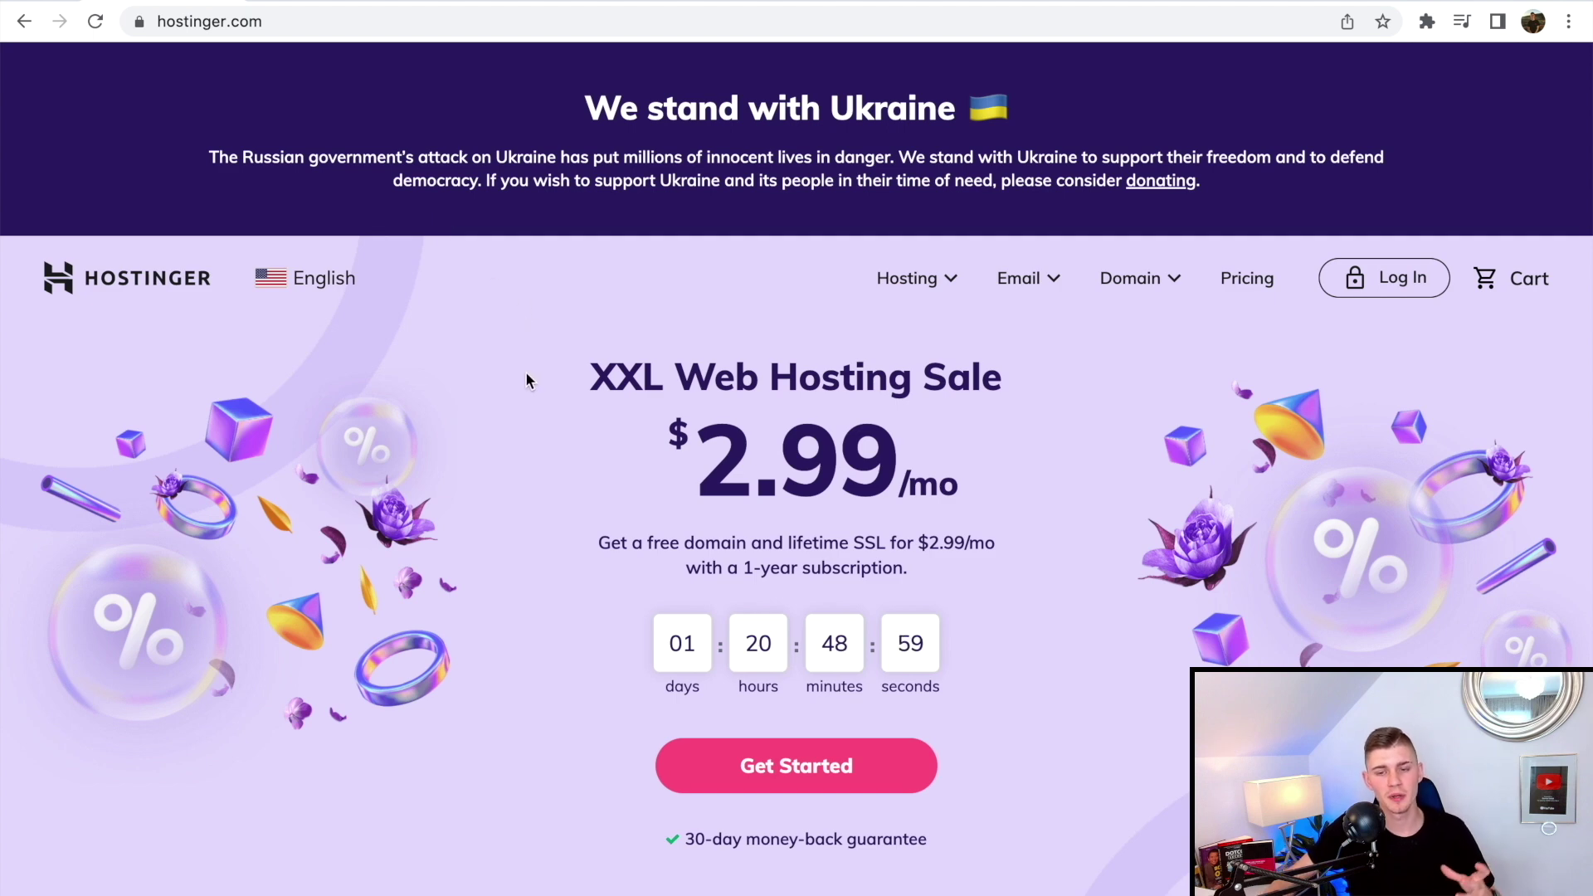
Open Hostinger's pricing page and review the features of the shared web hosting plans.
scroll(526, 373, "down", 1)
scroll(809, 272, "down", 1)
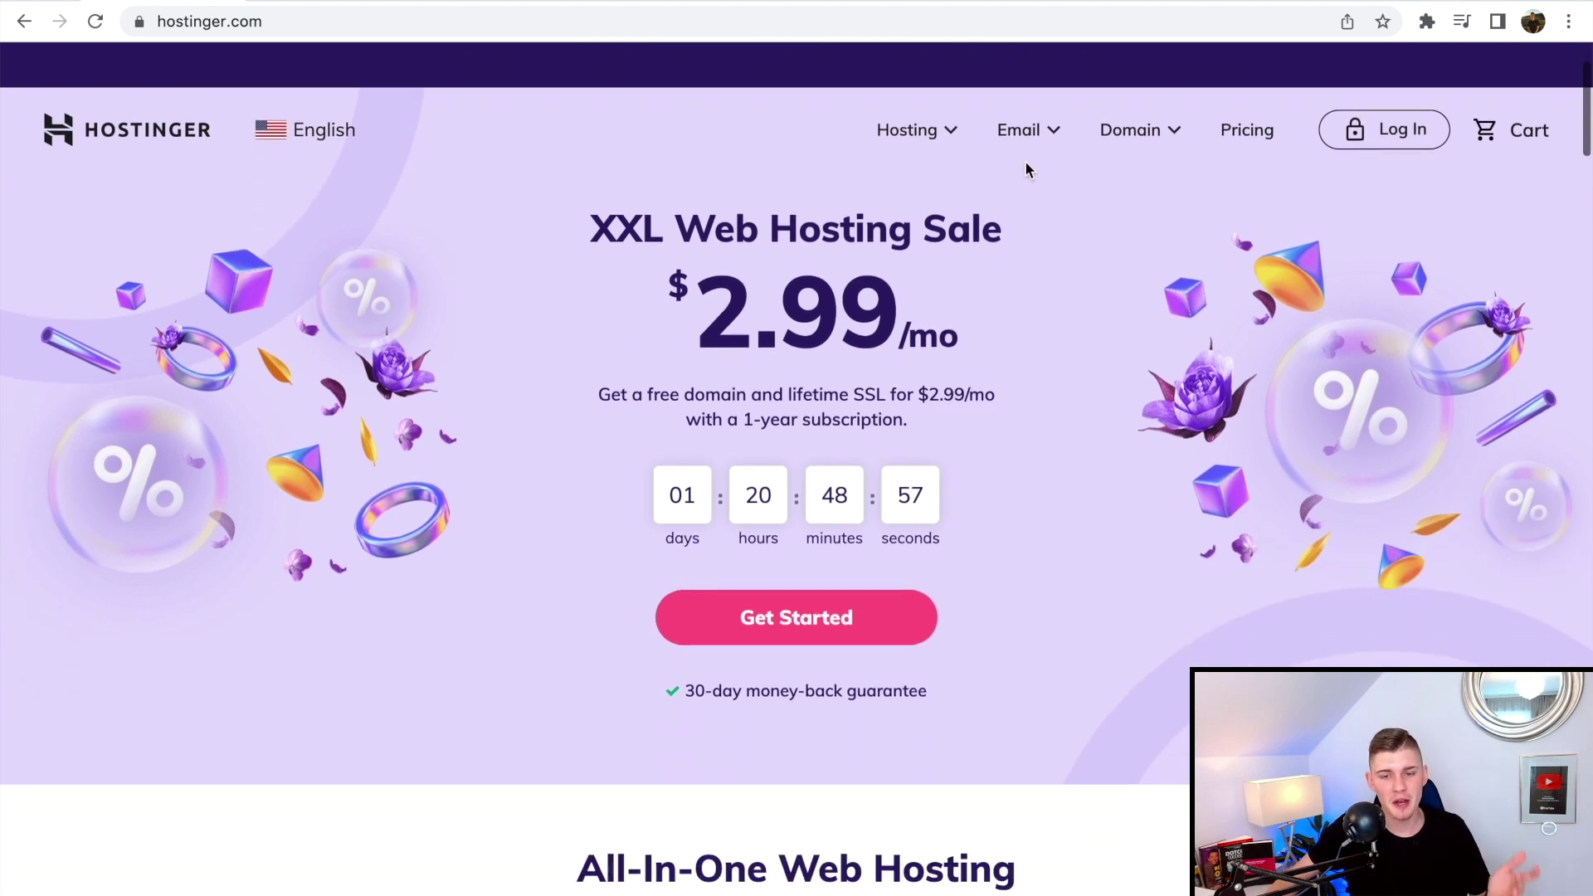
left_click(1247, 130)
scroll(1093, 334, "down", 3)
scroll(1092, 333, "down", 5)
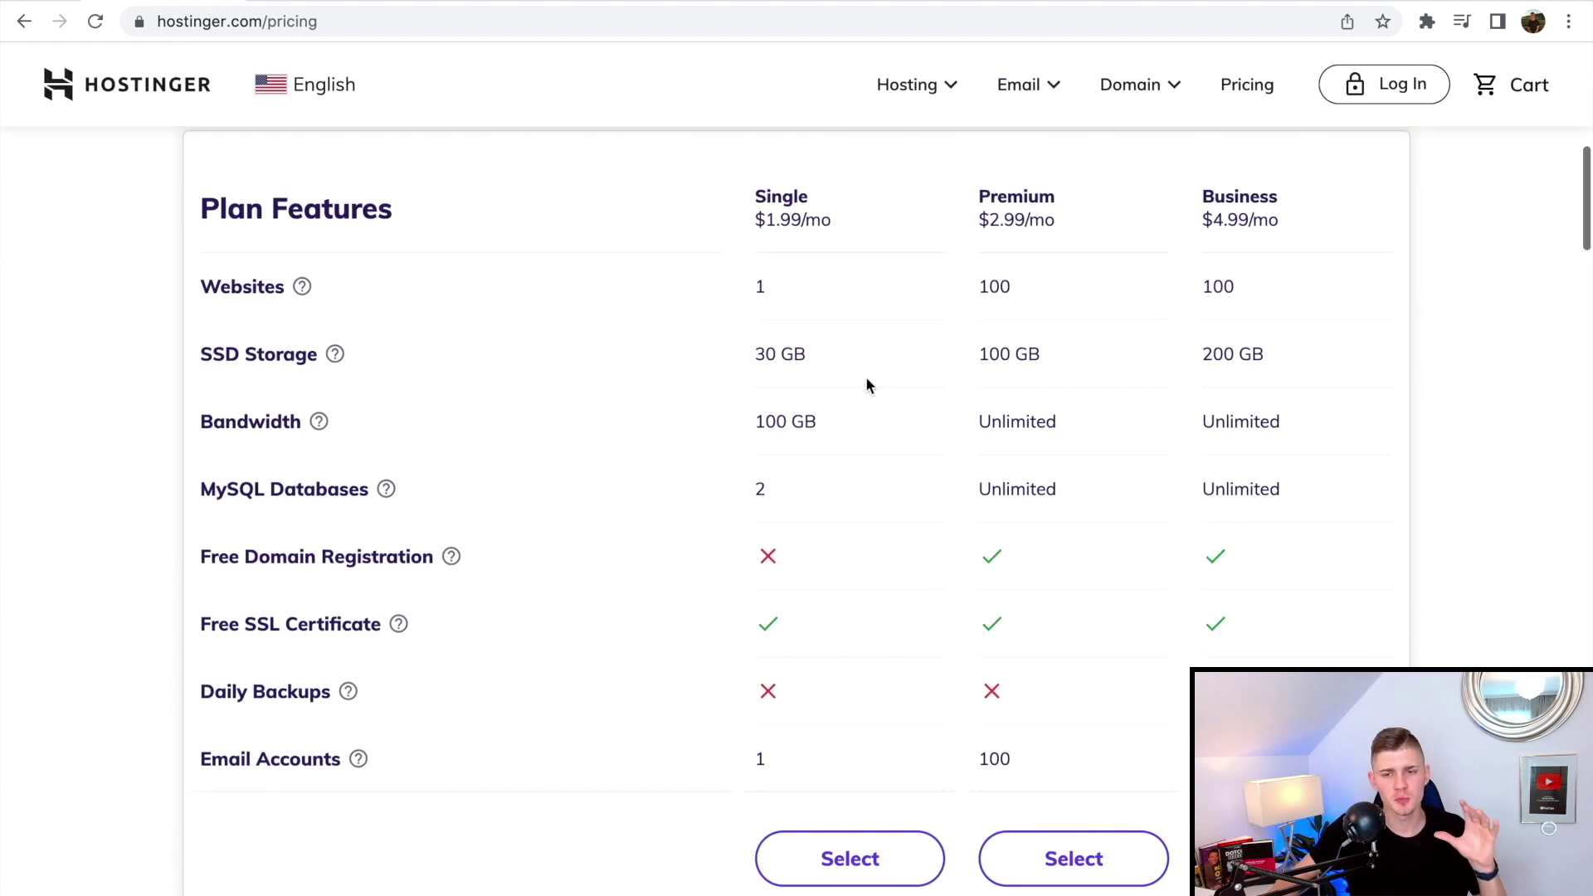
scroll(865, 376, "up", 10)
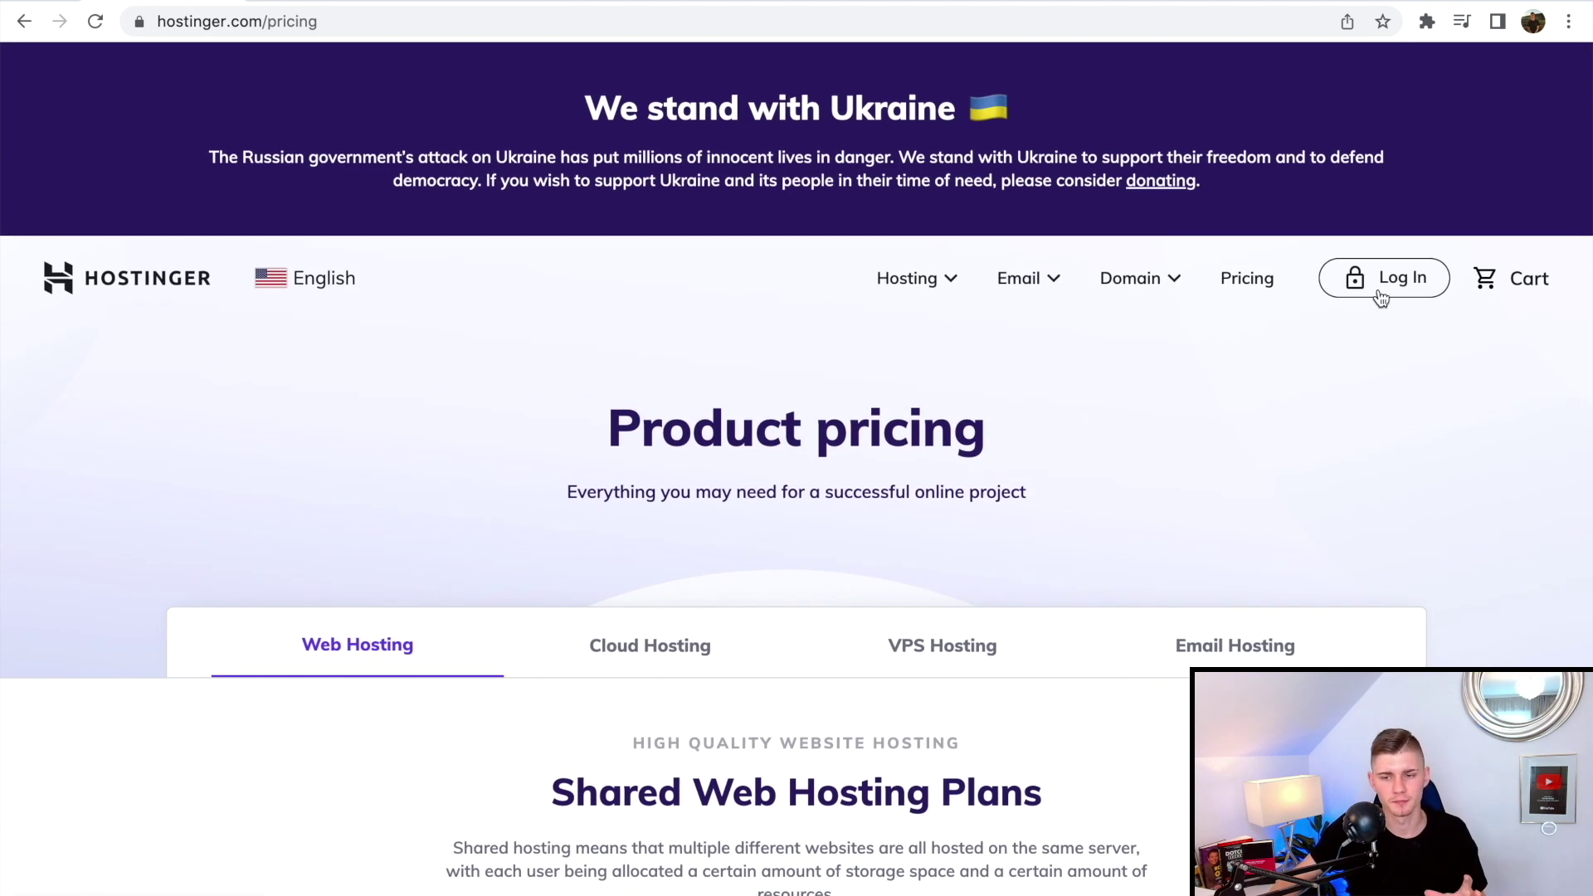
Log in to Hostinger, manage the Premium Shared Hosting plan and open its subdomain settings.
left_click(1380, 295)
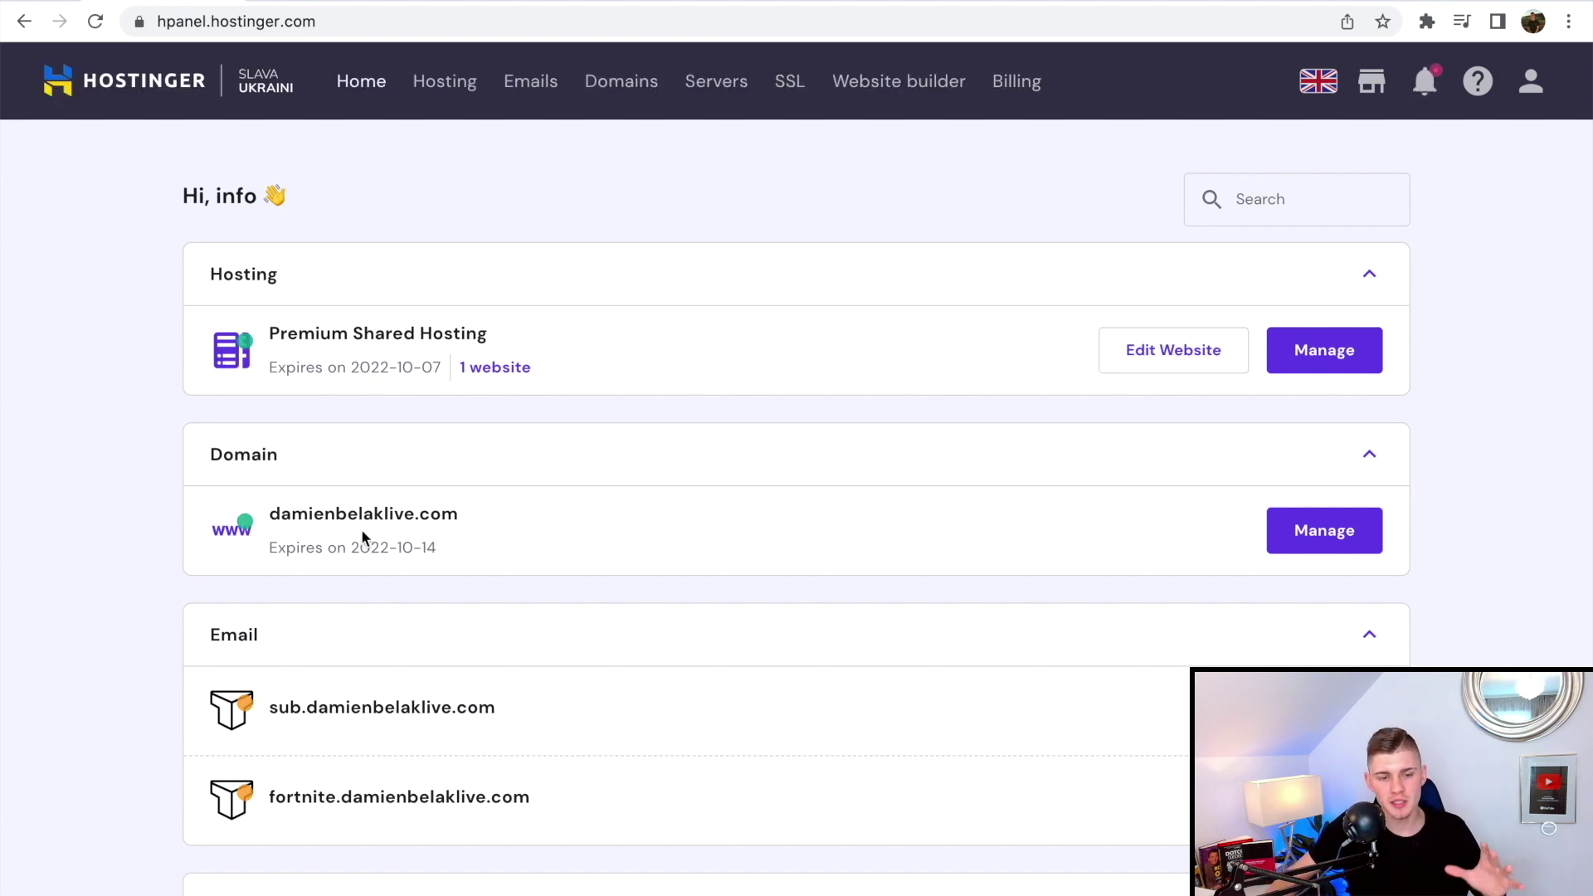
left_click(1325, 365)
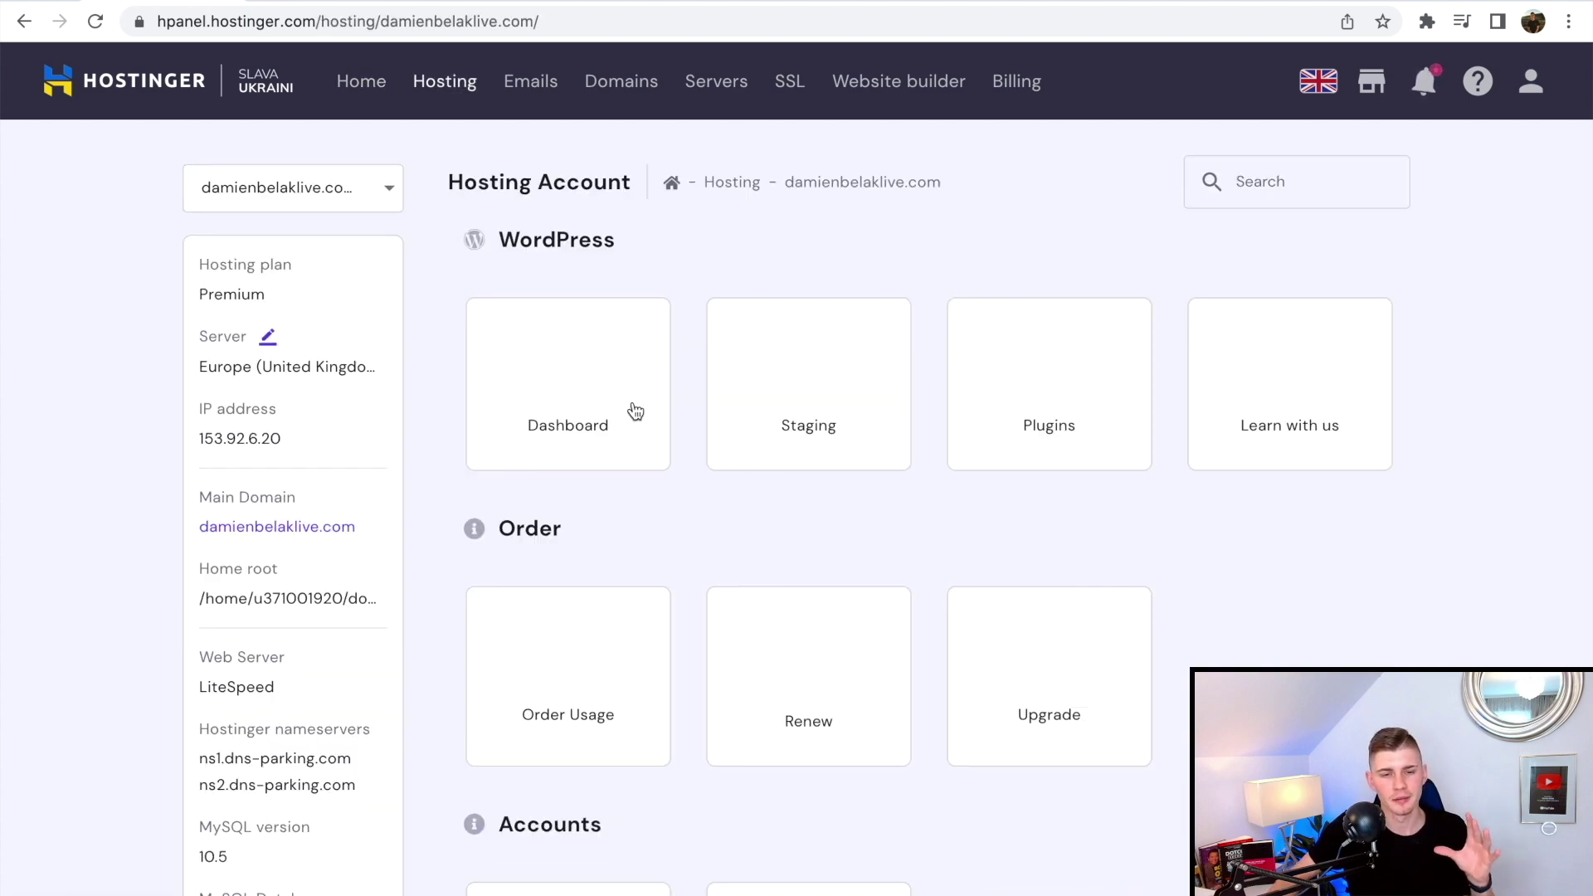
scroll(632, 407, "down", 10)
left_click(608, 518)
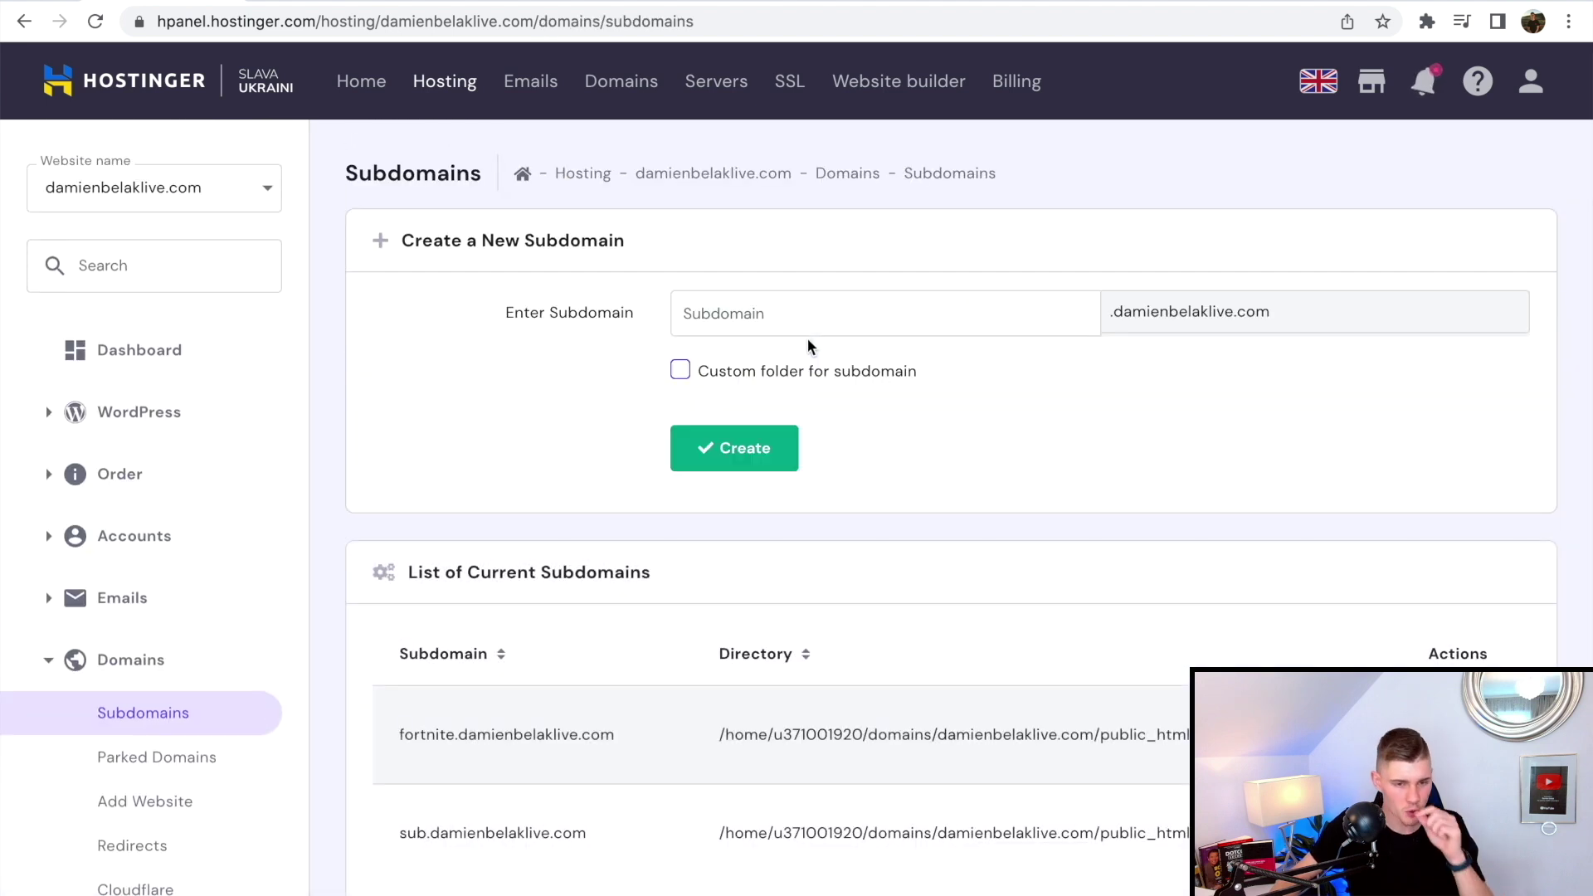
Create a subdomain named TESTYT with the custom folder TESTYT.
scroll(885, 402, "down", 3)
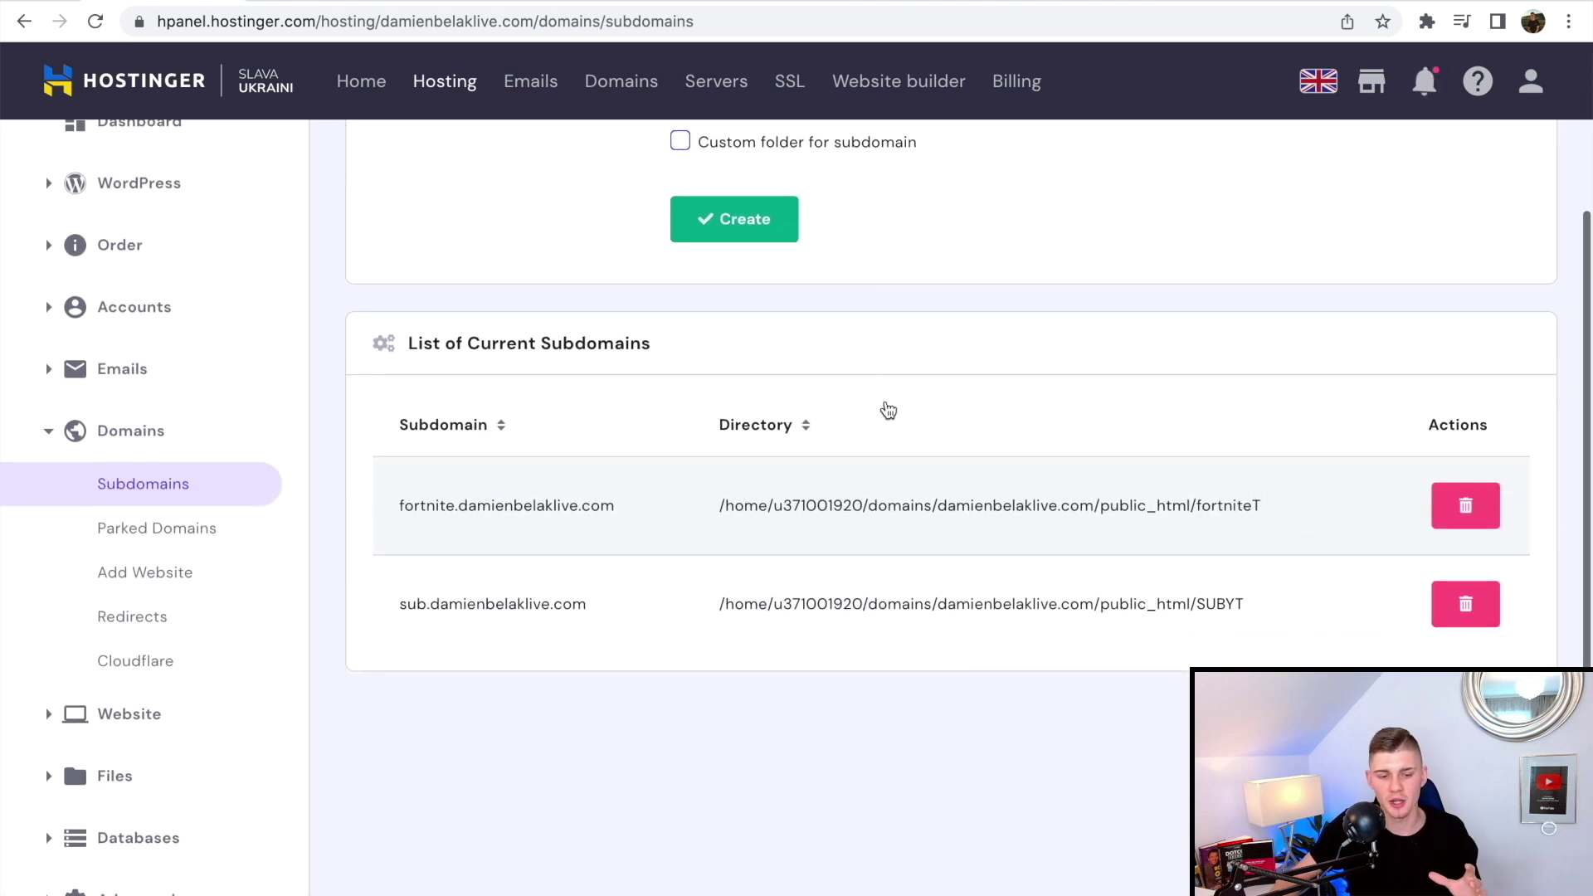
scroll(541, 635, "up", 3)
left_click(757, 323)
type("TESTYT")
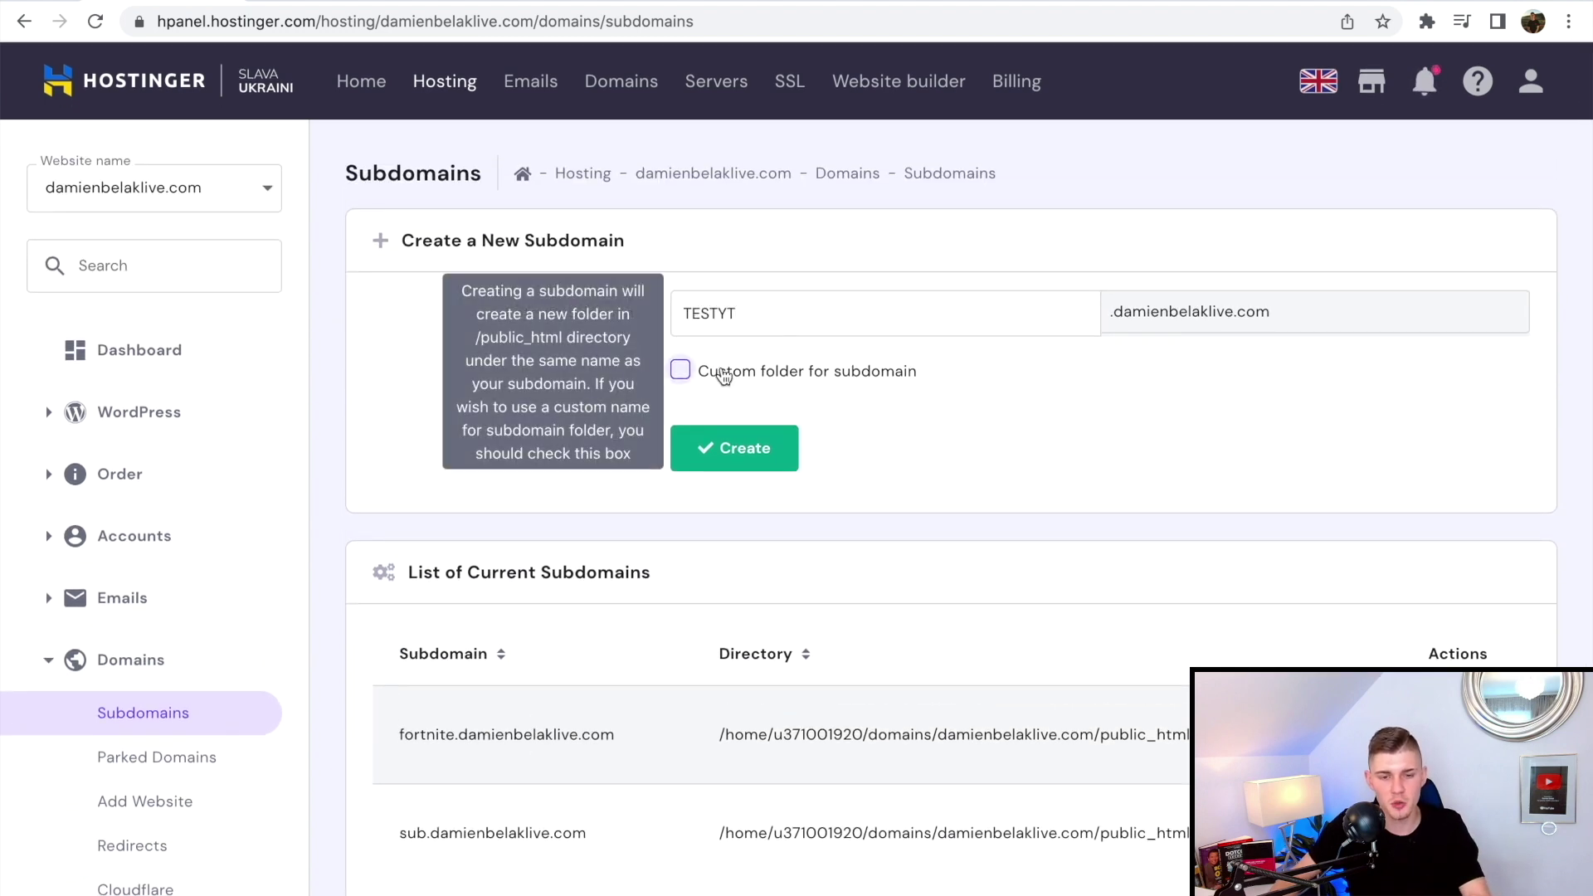
left_click(680, 371)
left_click(868, 448)
type("TESTYT")
left_click(793, 524)
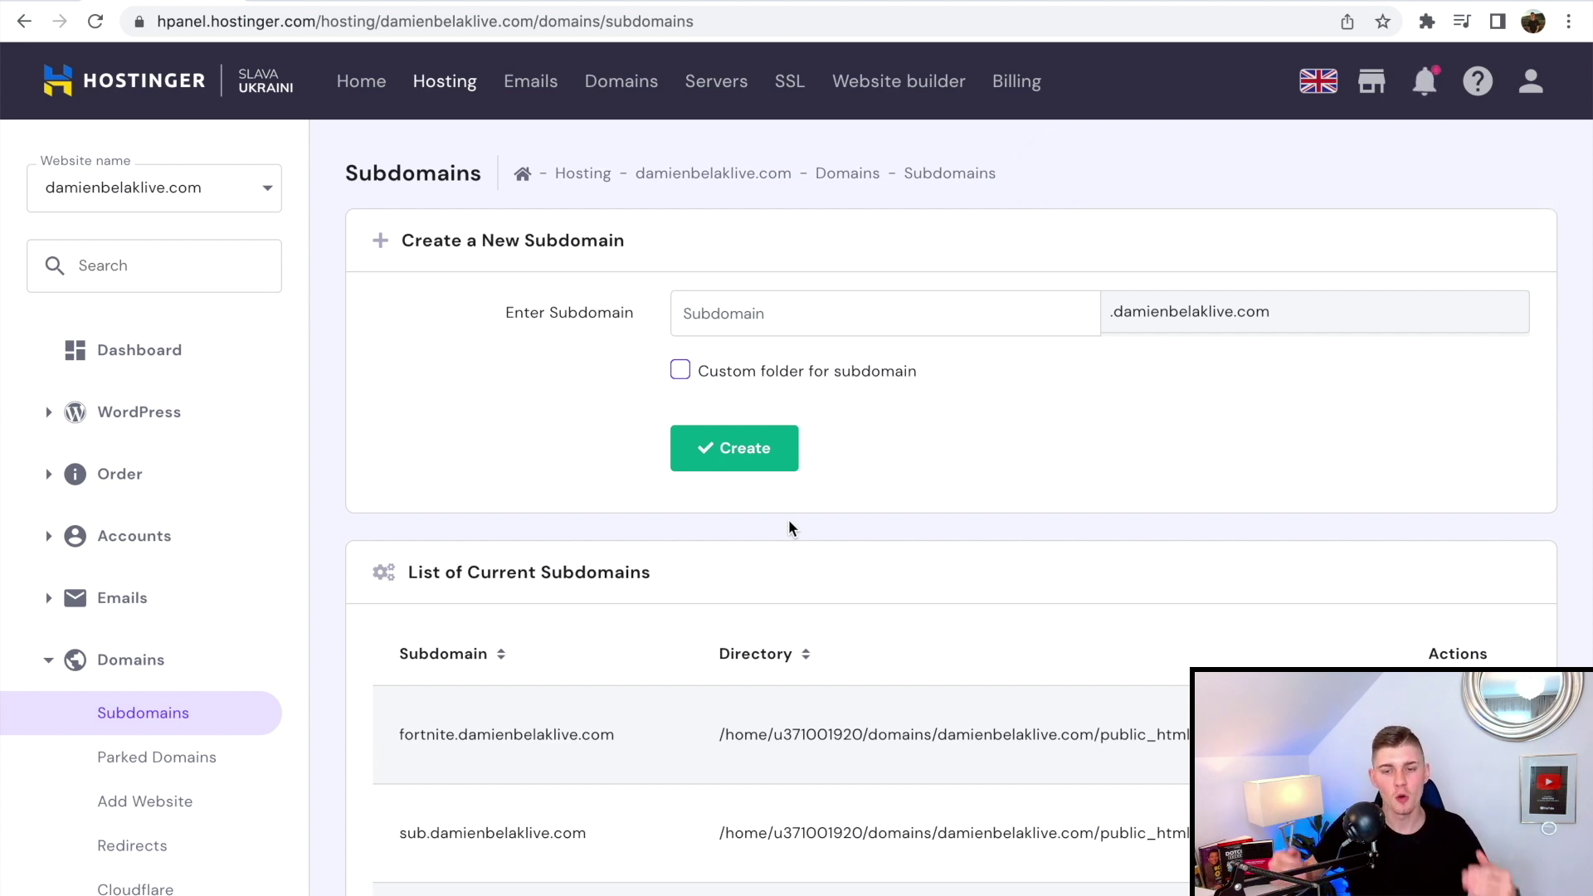
Open the hosting account's beta file manager and go to the TESTYT folder inside public_html.
scroll(423, 433, "down", 4)
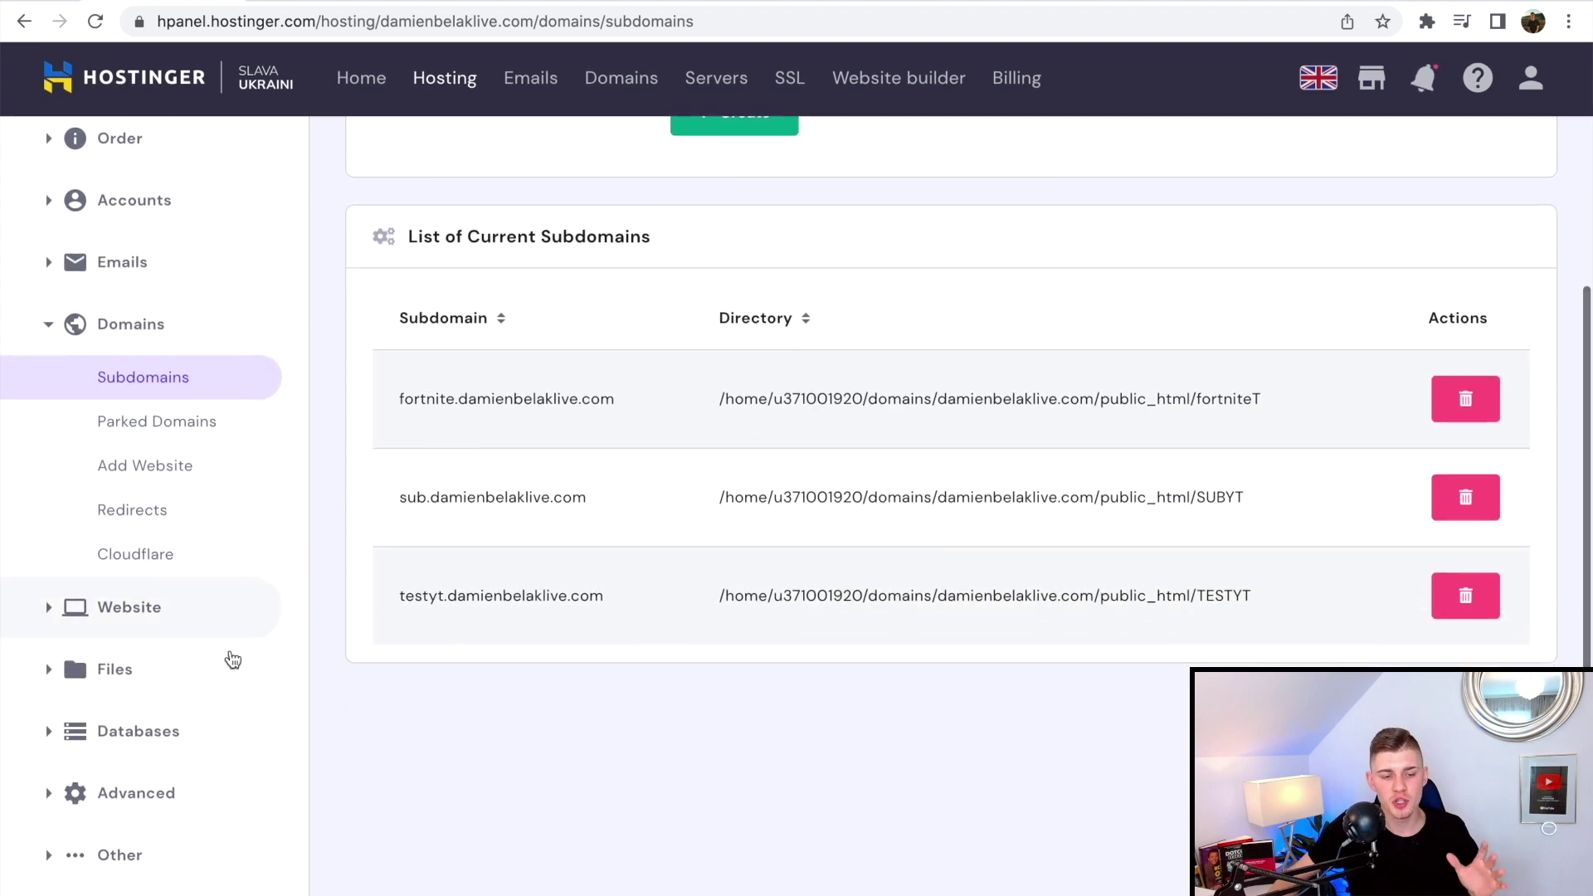
left_click(69, 680)
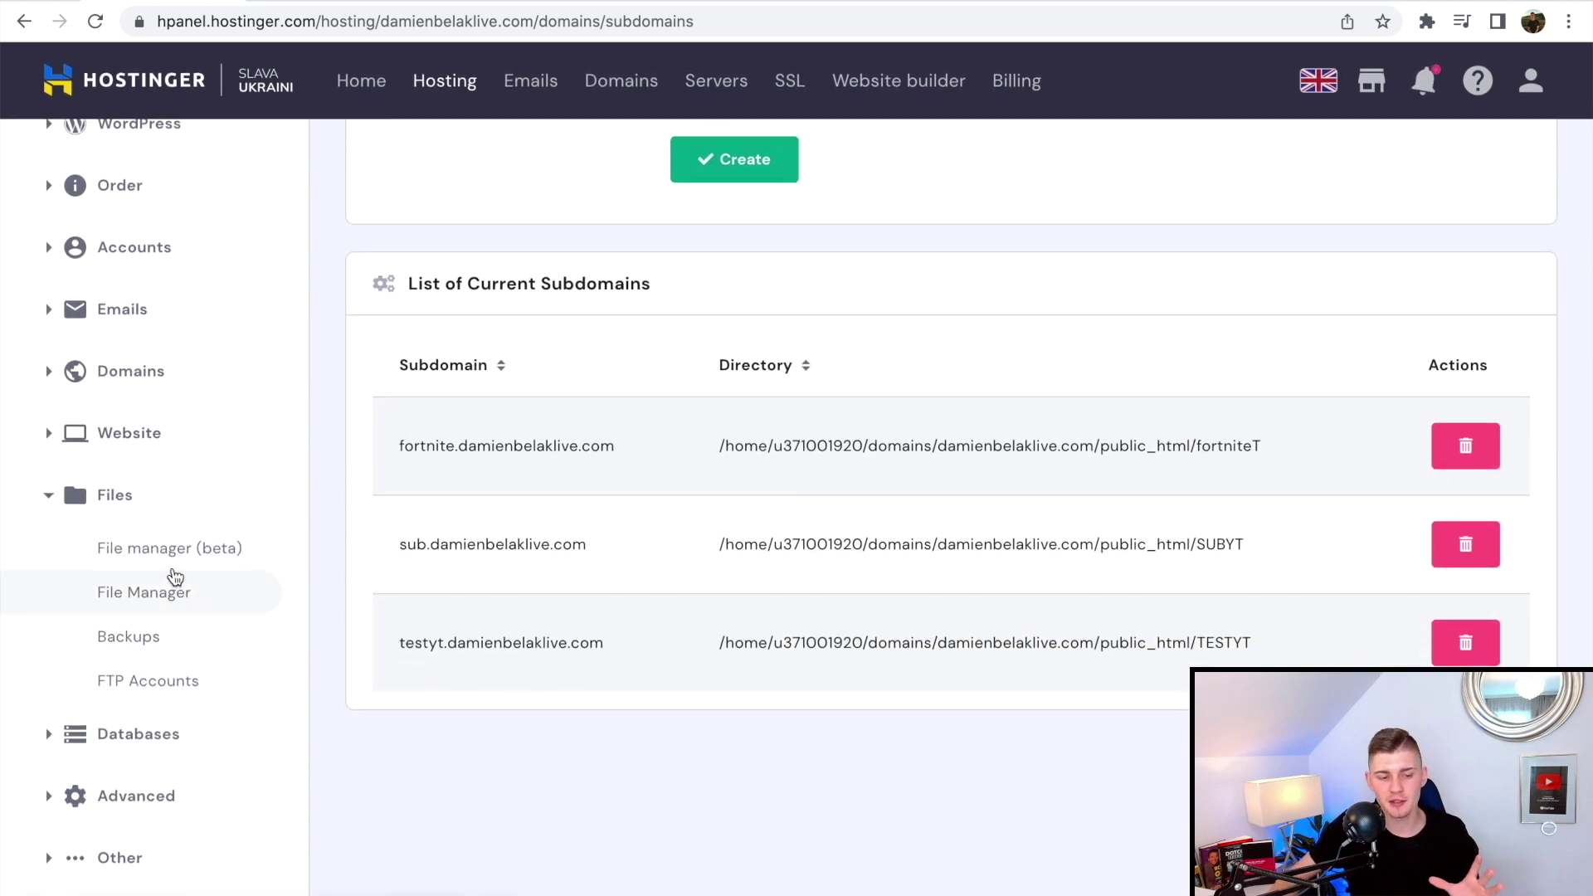
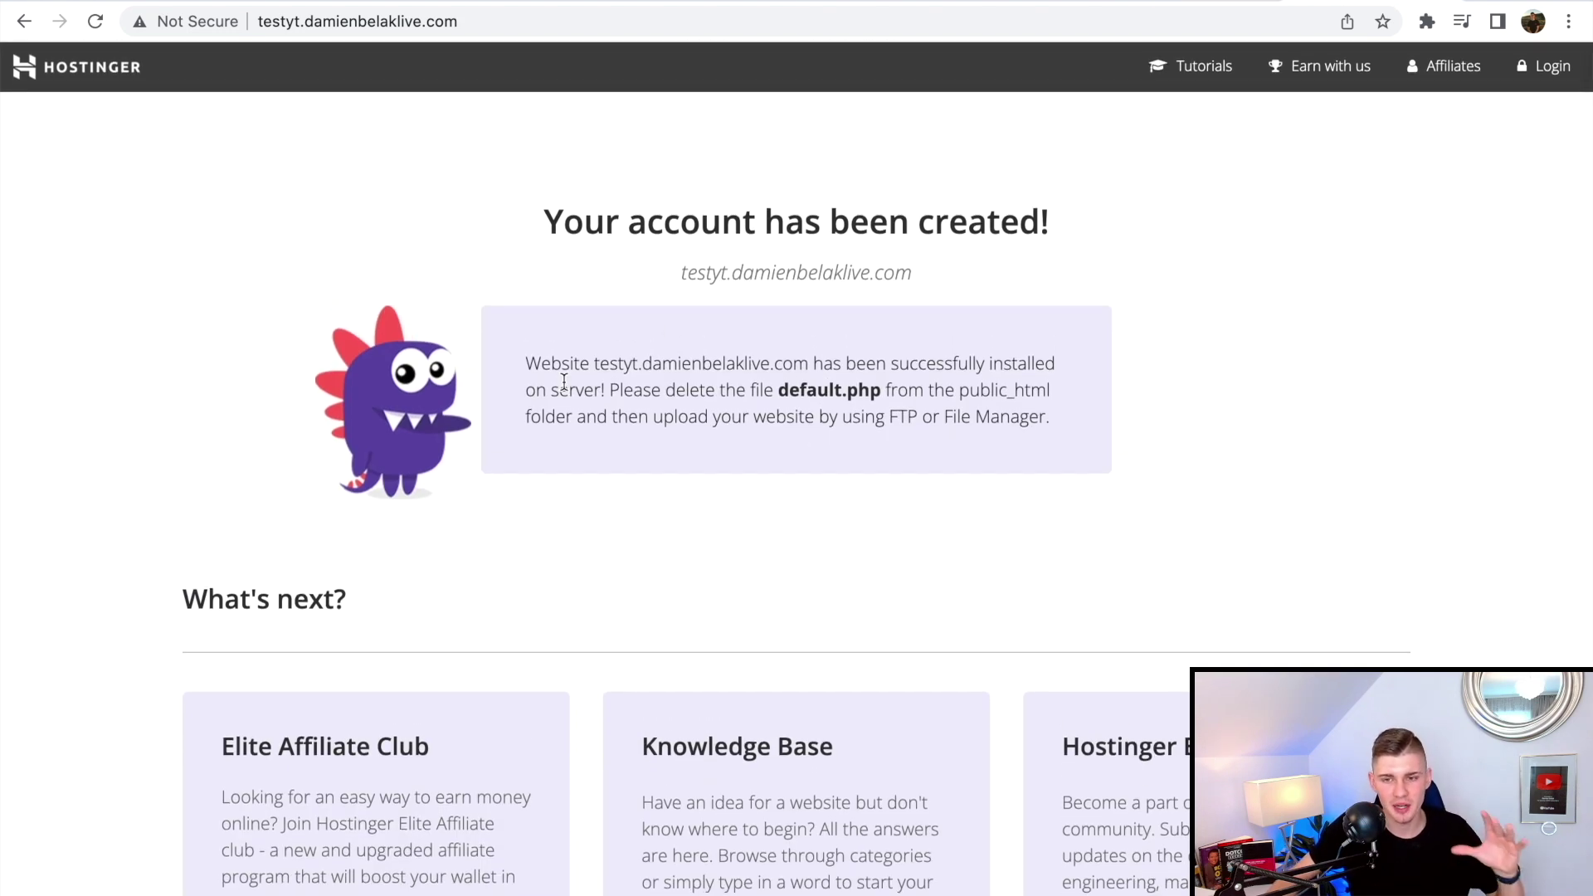
key("ctrl+Tab")
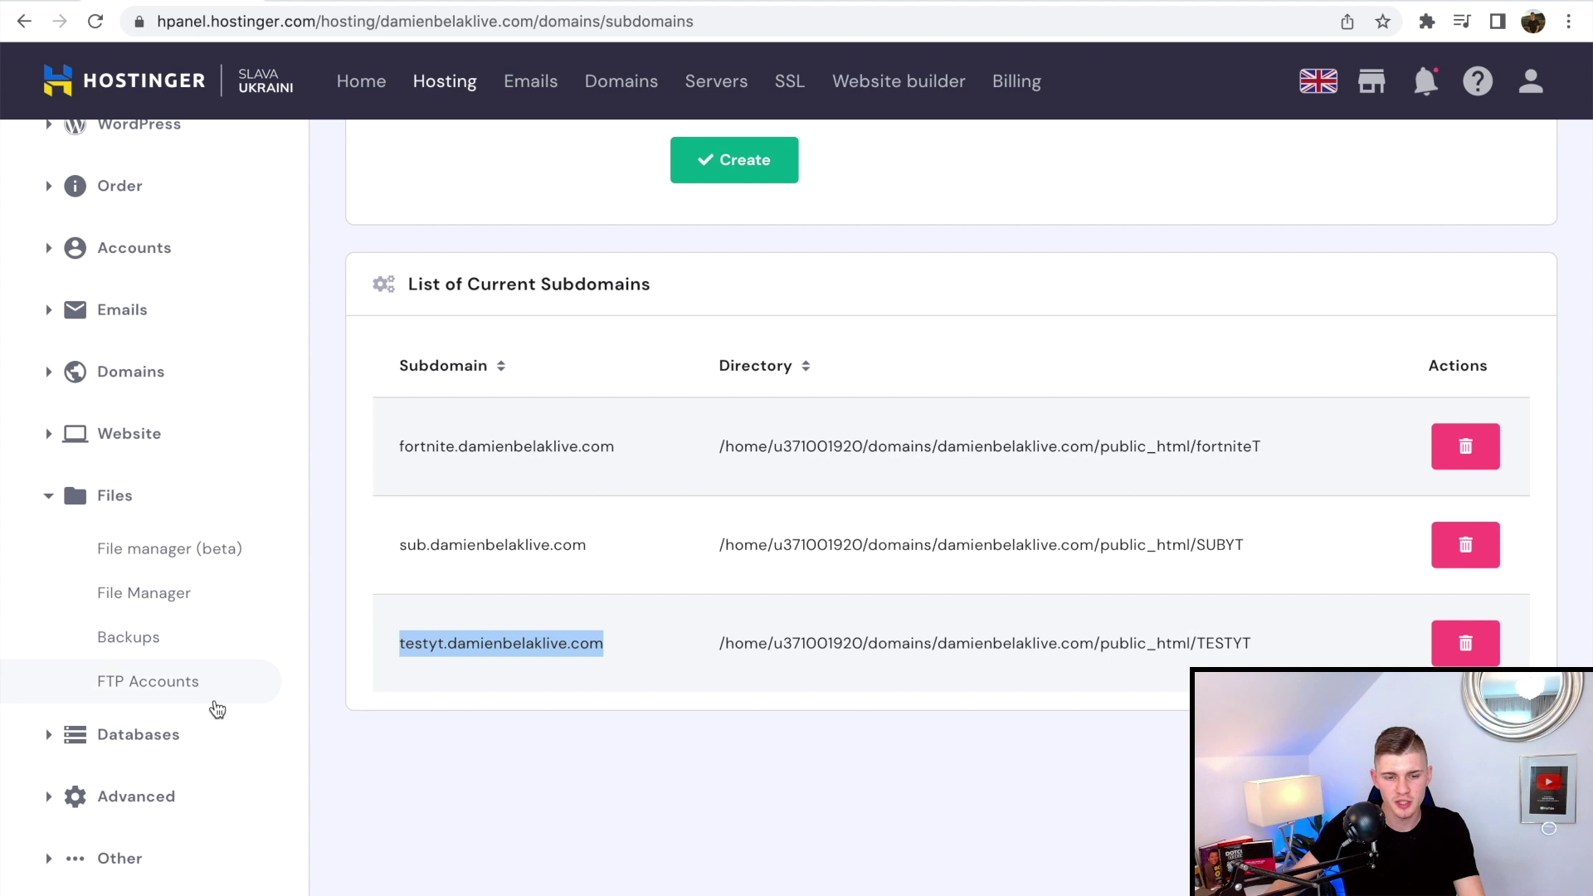
left_click(167, 560)
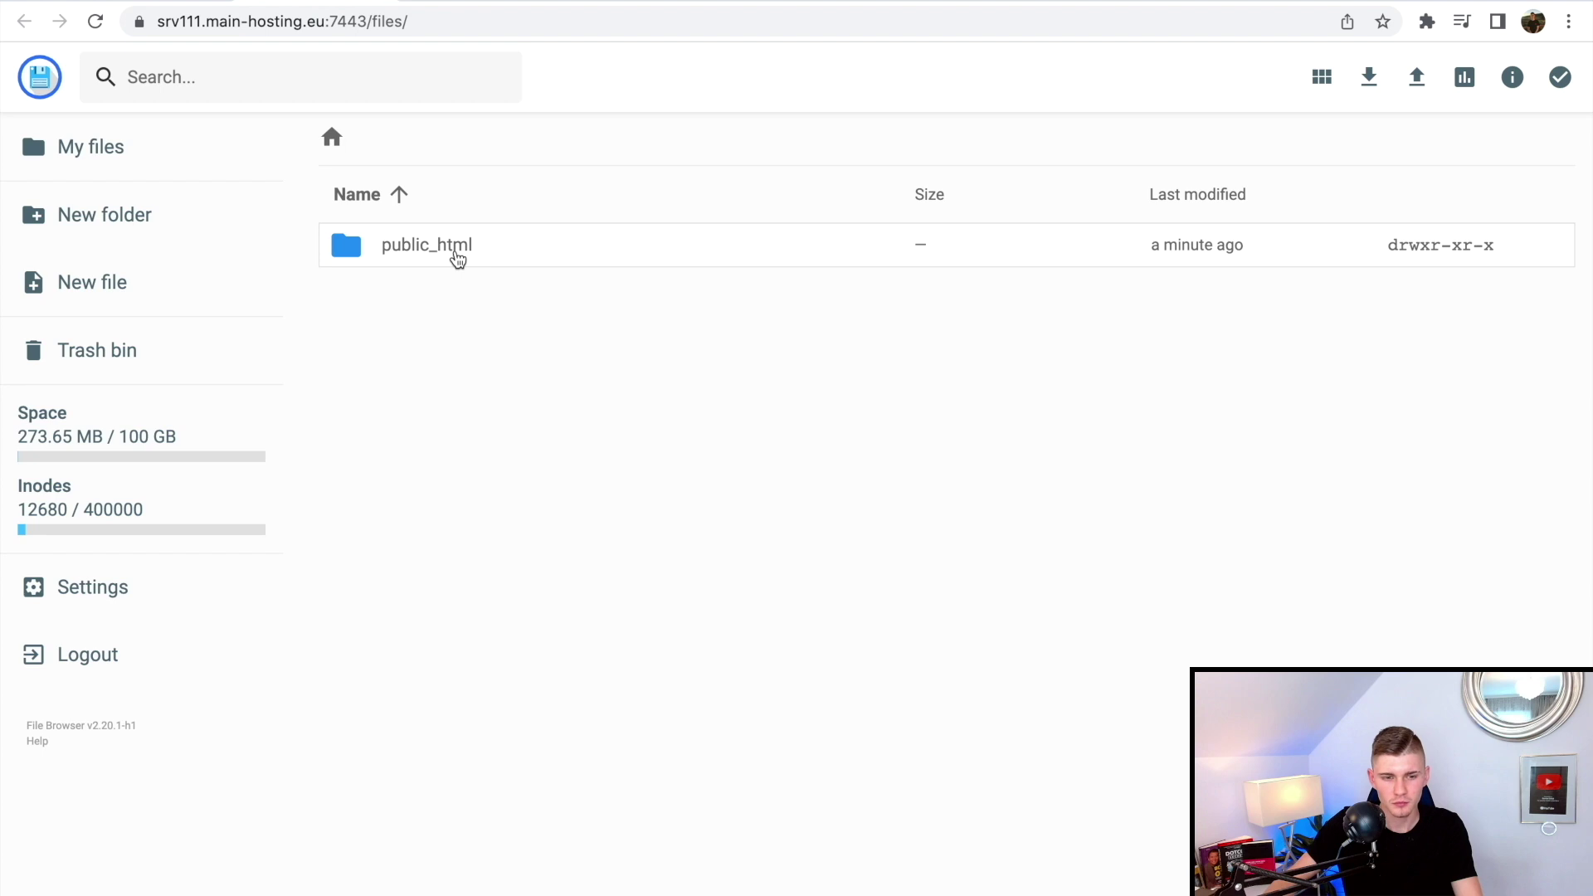
double_click(457, 249)
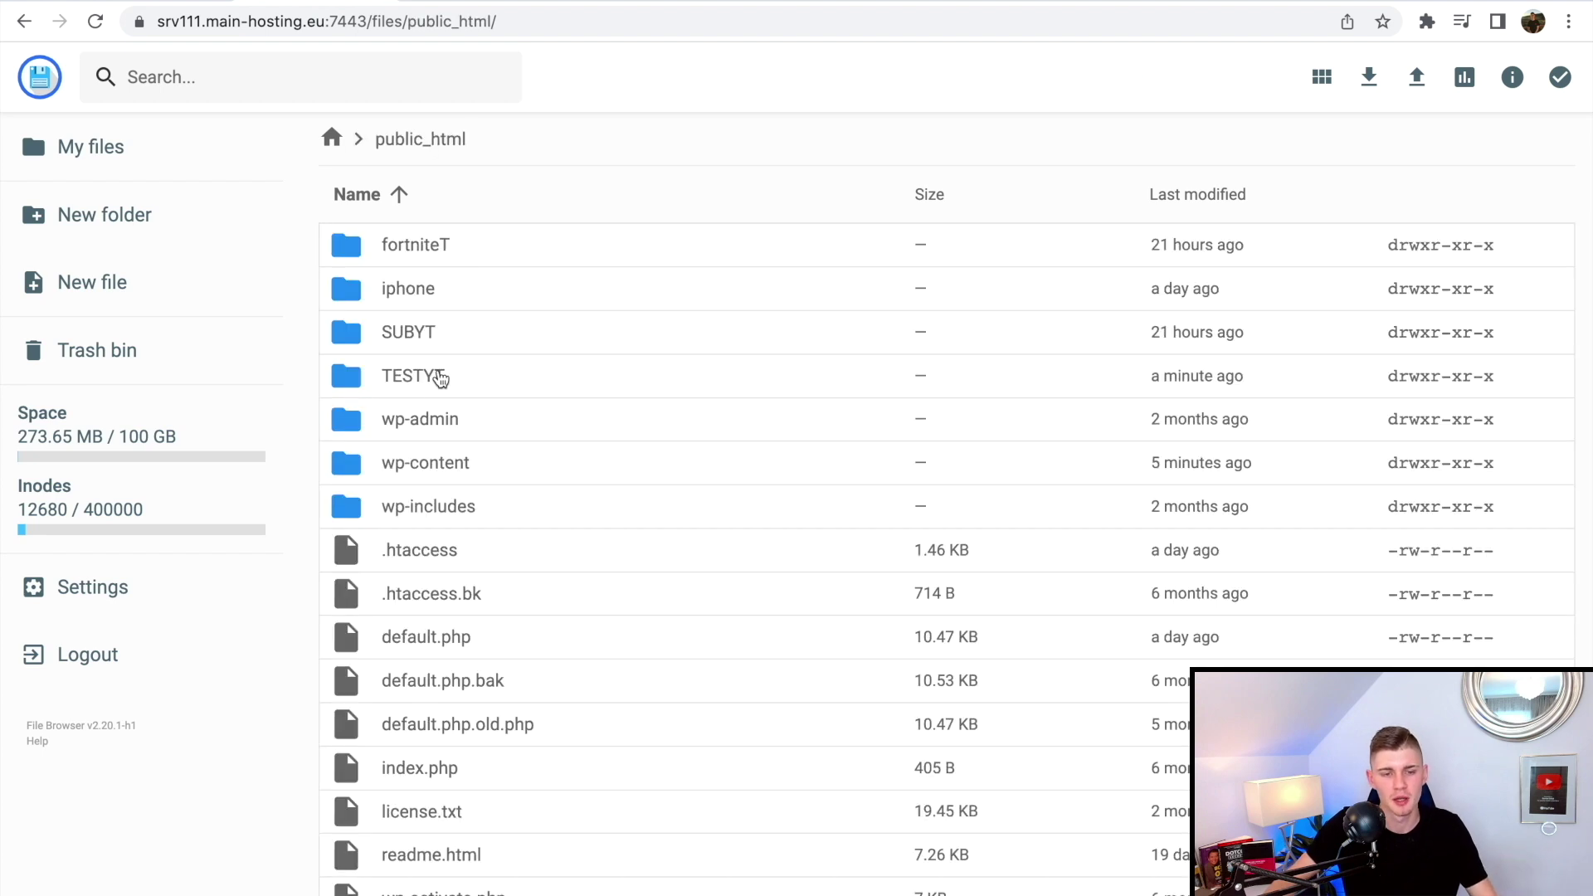
left_click(439, 379)
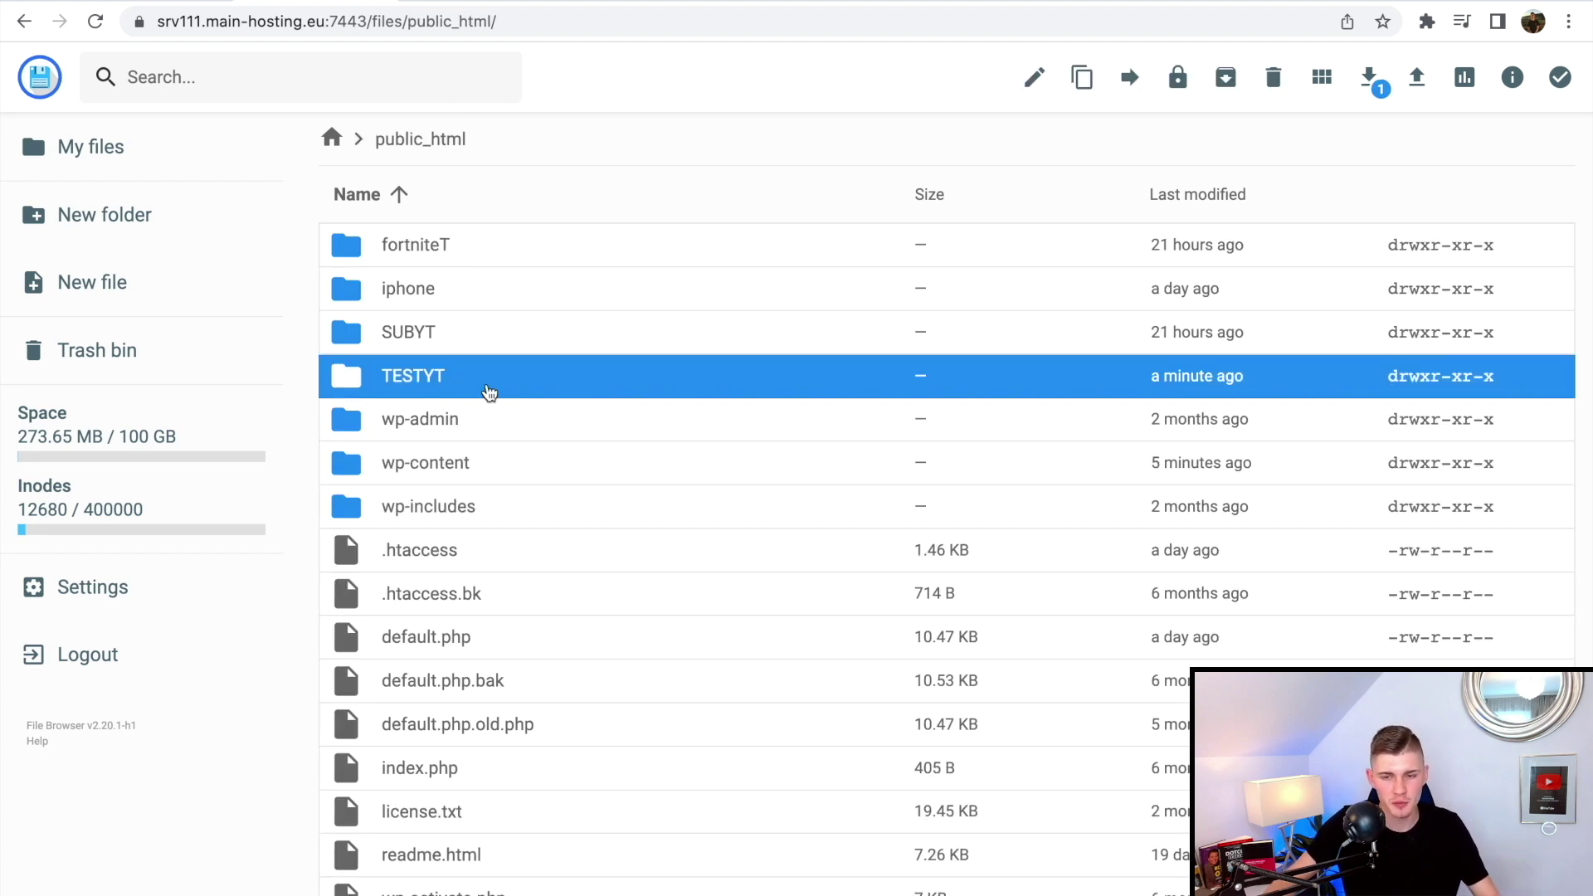
double_click(431, 379)
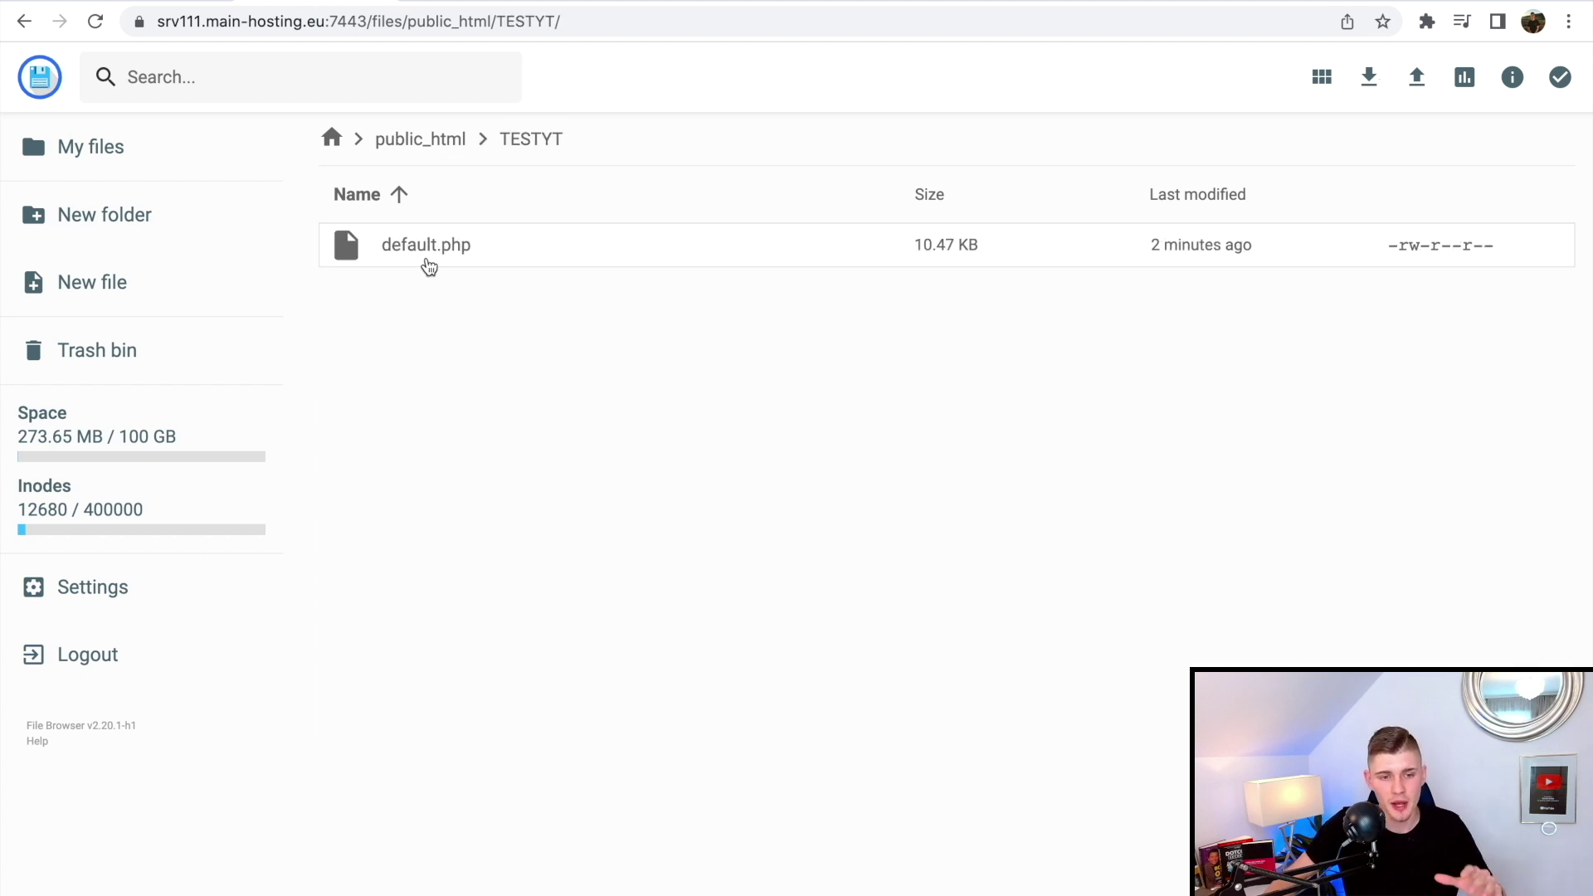
left_click(1263, 21)
scroll(999, 497, "down", 3)
scroll(736, 470, "up", 3)
left_click(285, 10)
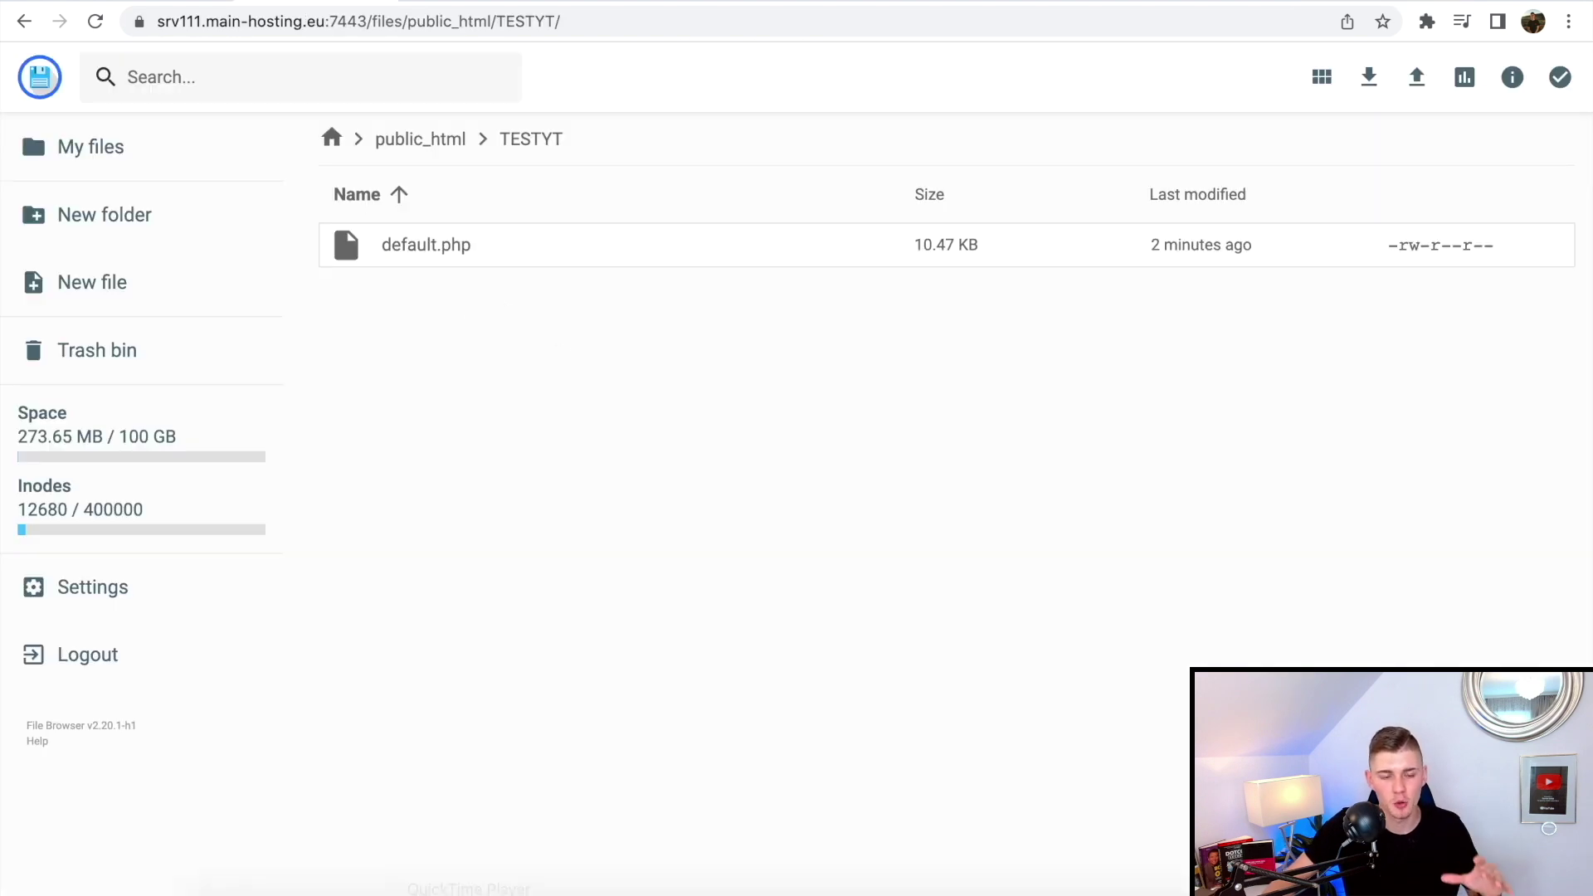
Upload the css, fonts, img and js folders and index.html from the local fortnite folder into TESTYT.
left_click(234, 873)
left_click_drag(744, 207, 760, 409)
left_click_drag(1206, 625, 585, 295)
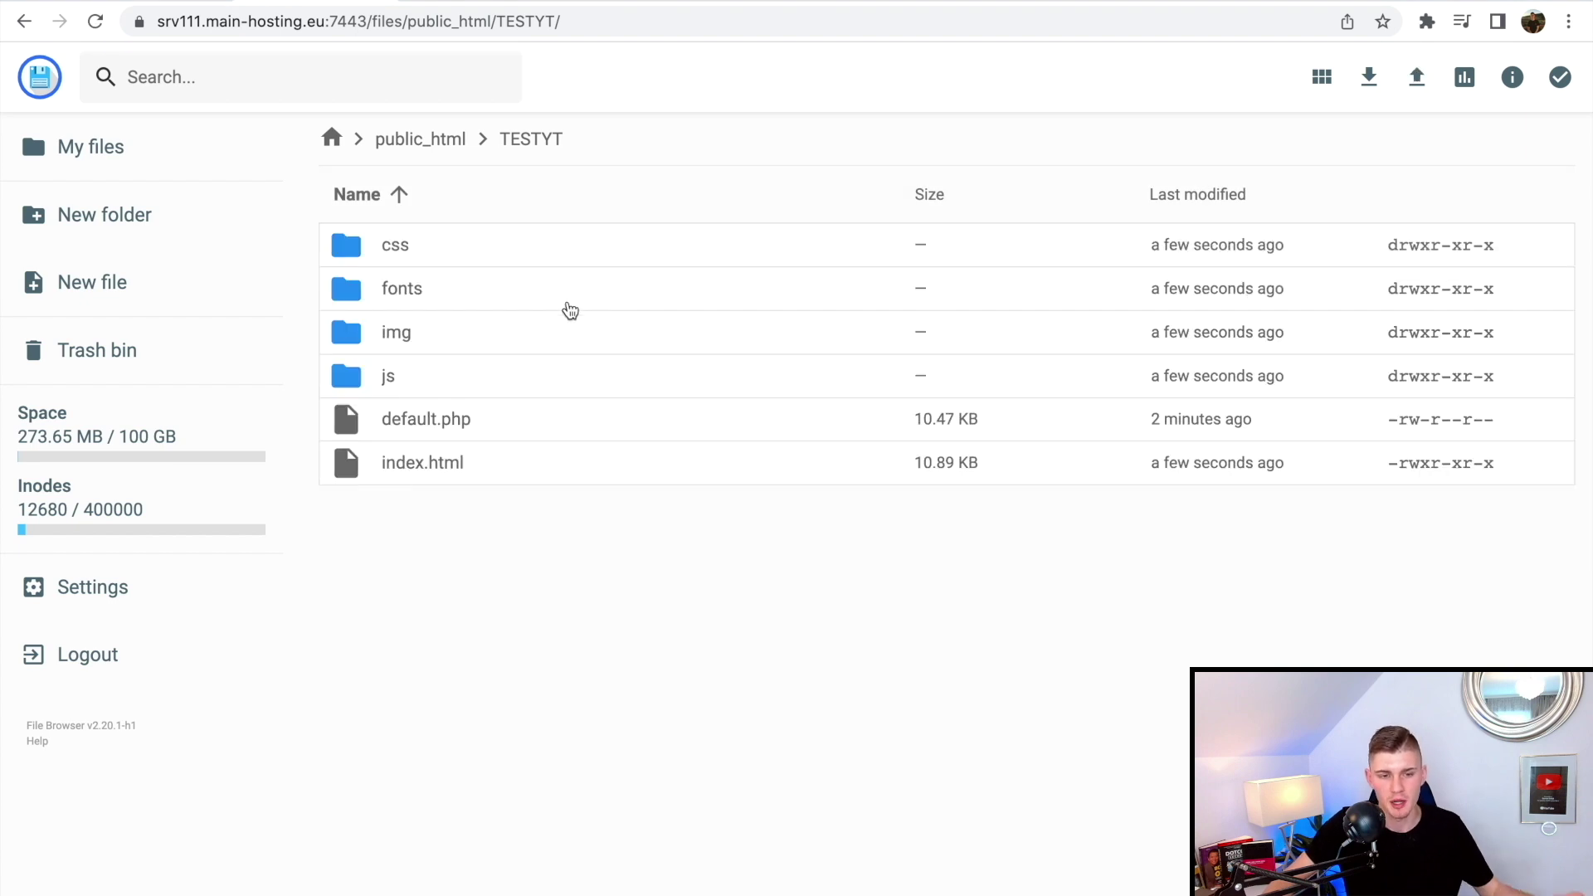
Delete default.php from the TESTYT folder.
left_click(432, 421)
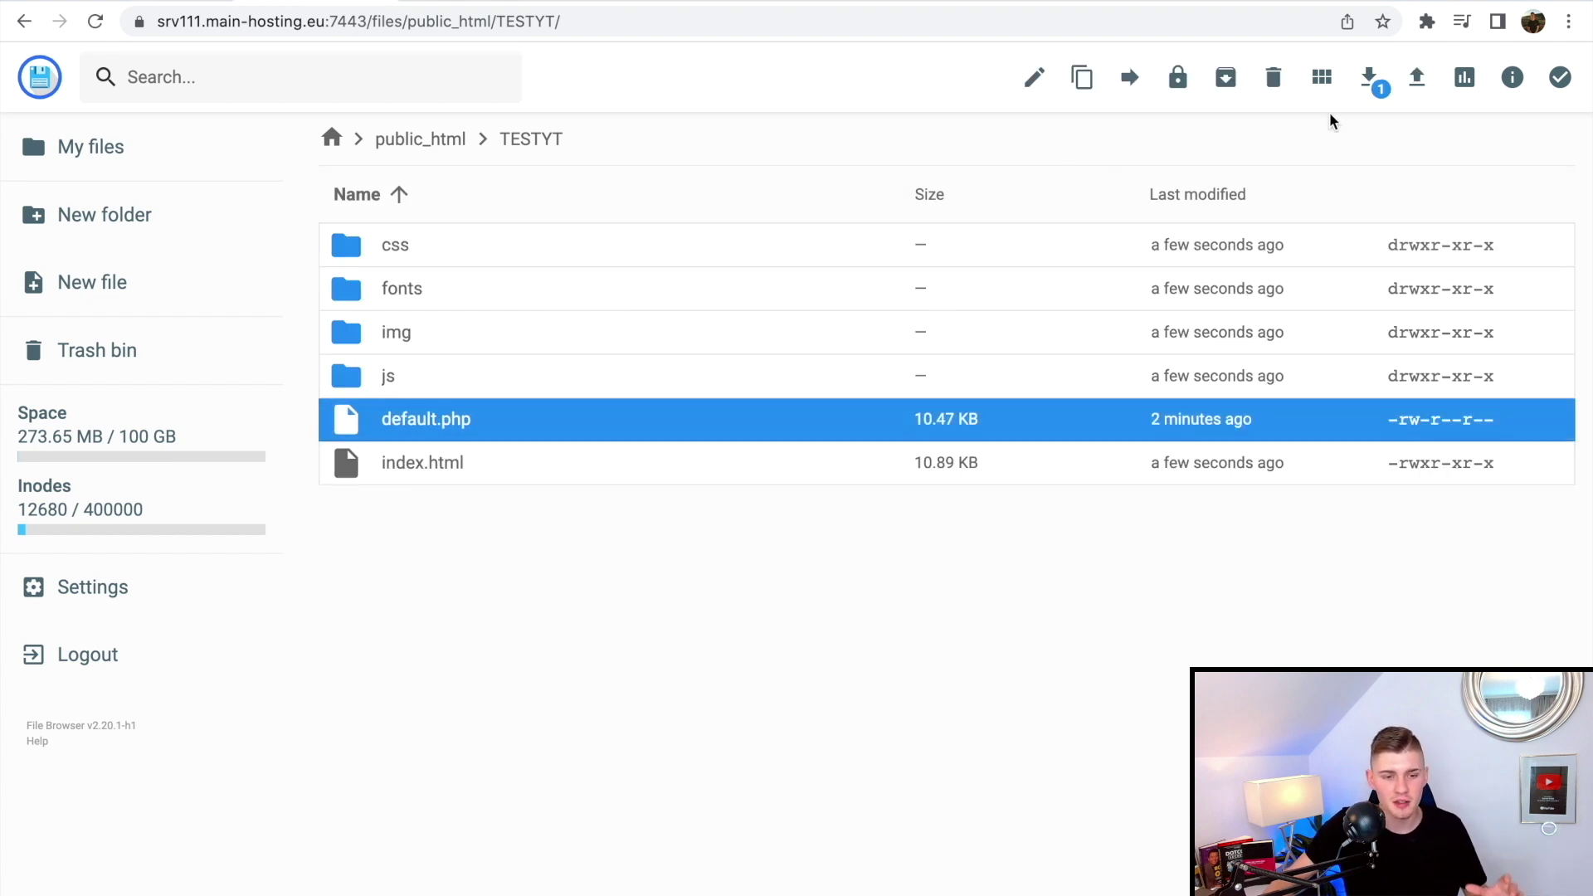
left_click(1275, 81)
left_click(929, 530)
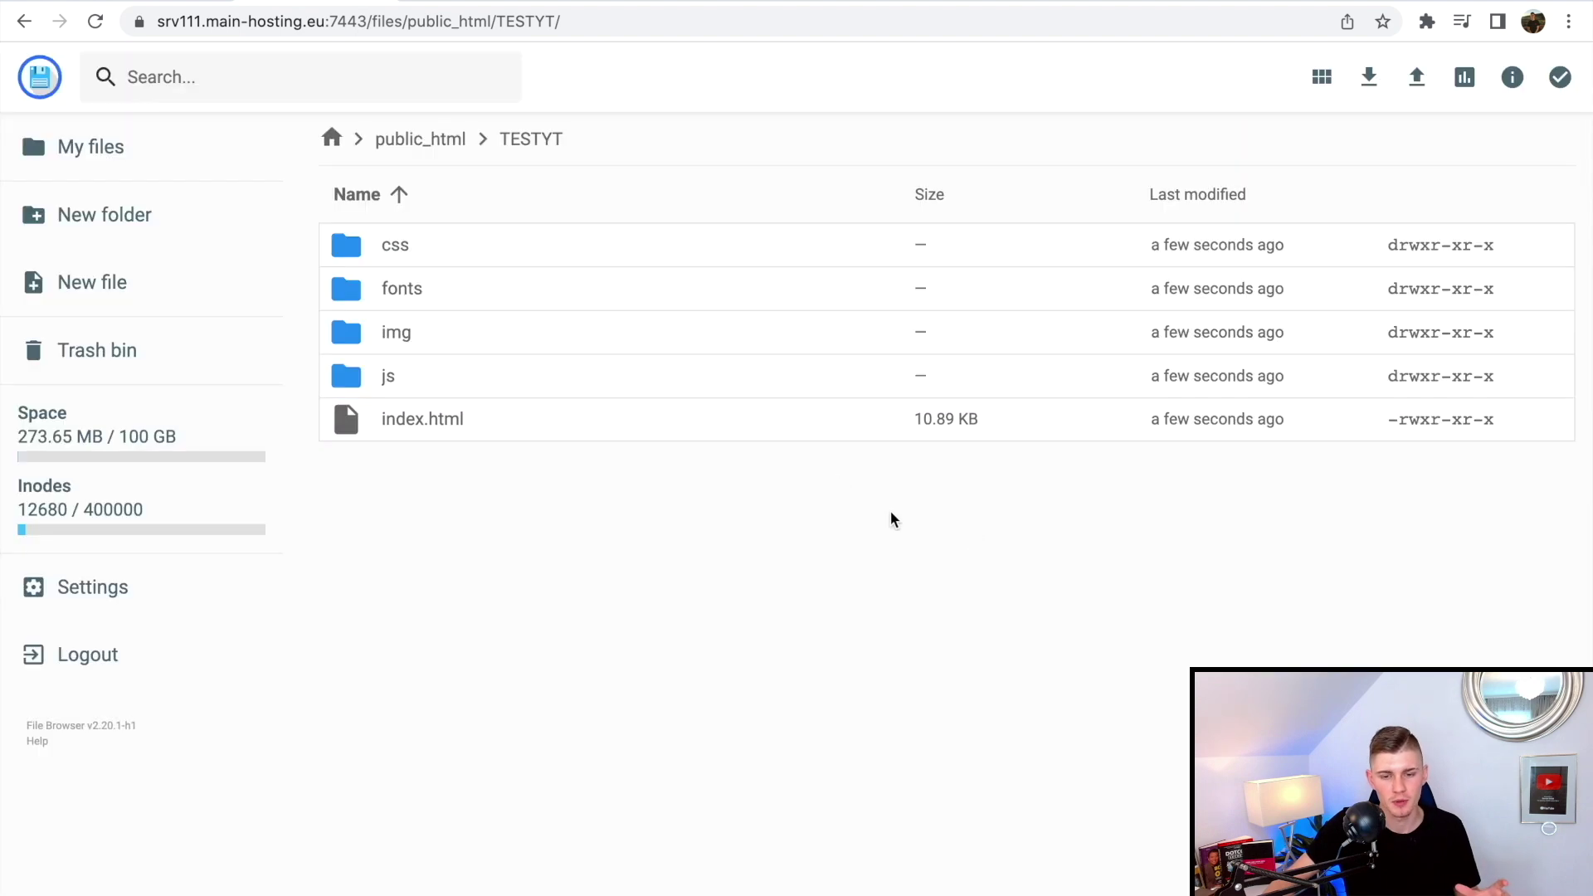
Reload the testyt subdomain's site and look through the uploaded landing page down to the online generator.
key("ctrl+Tab")
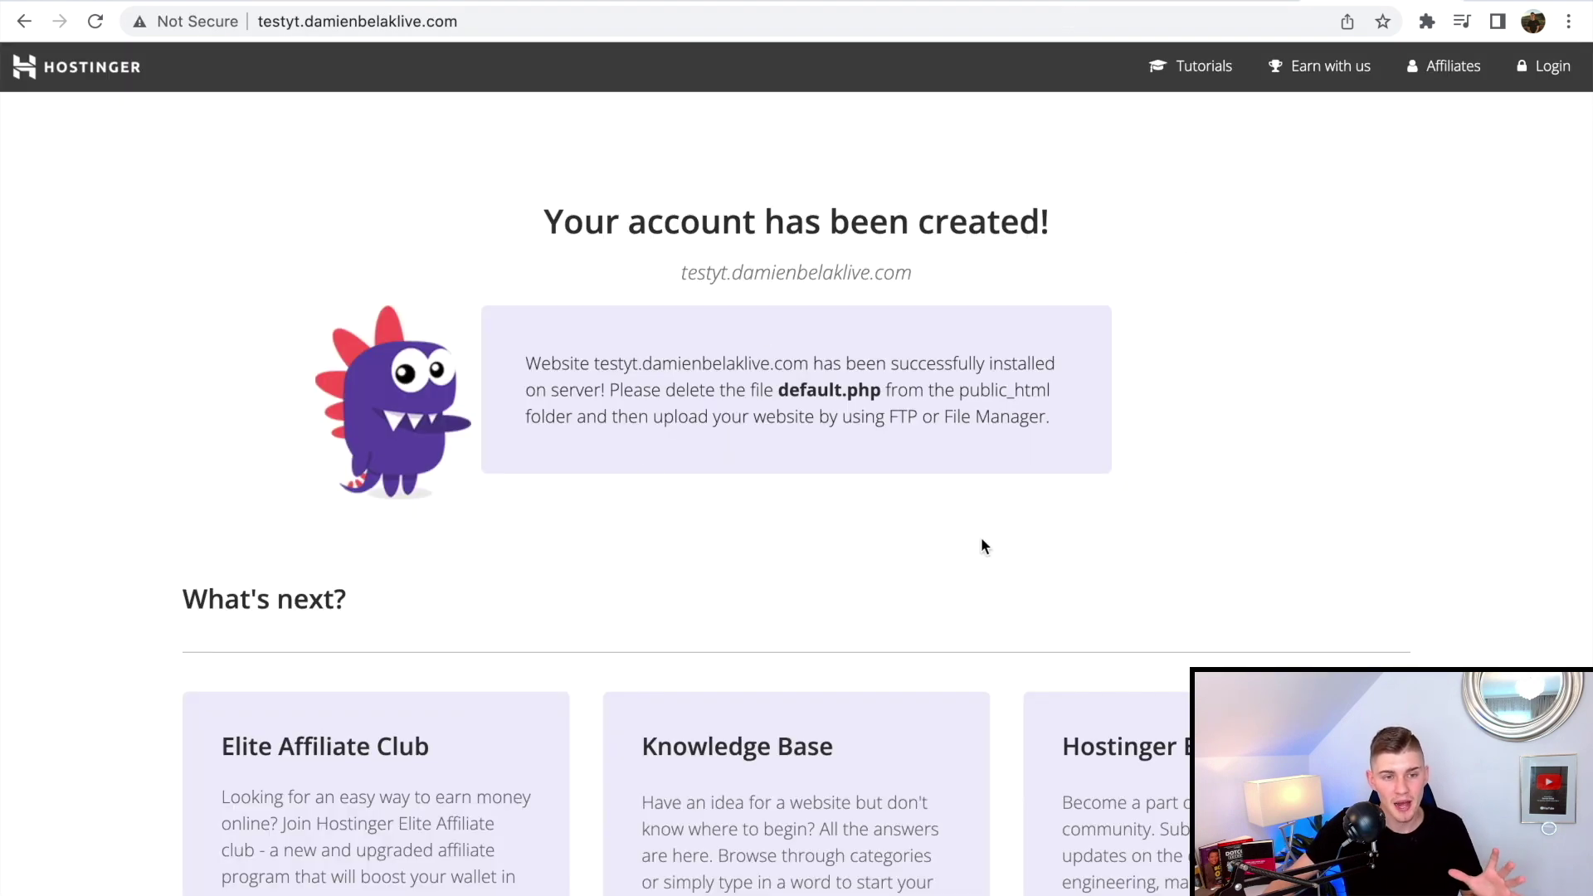
left_click(101, 25)
scroll(705, 279, "down", 10)
scroll(706, 280, "down", 5)
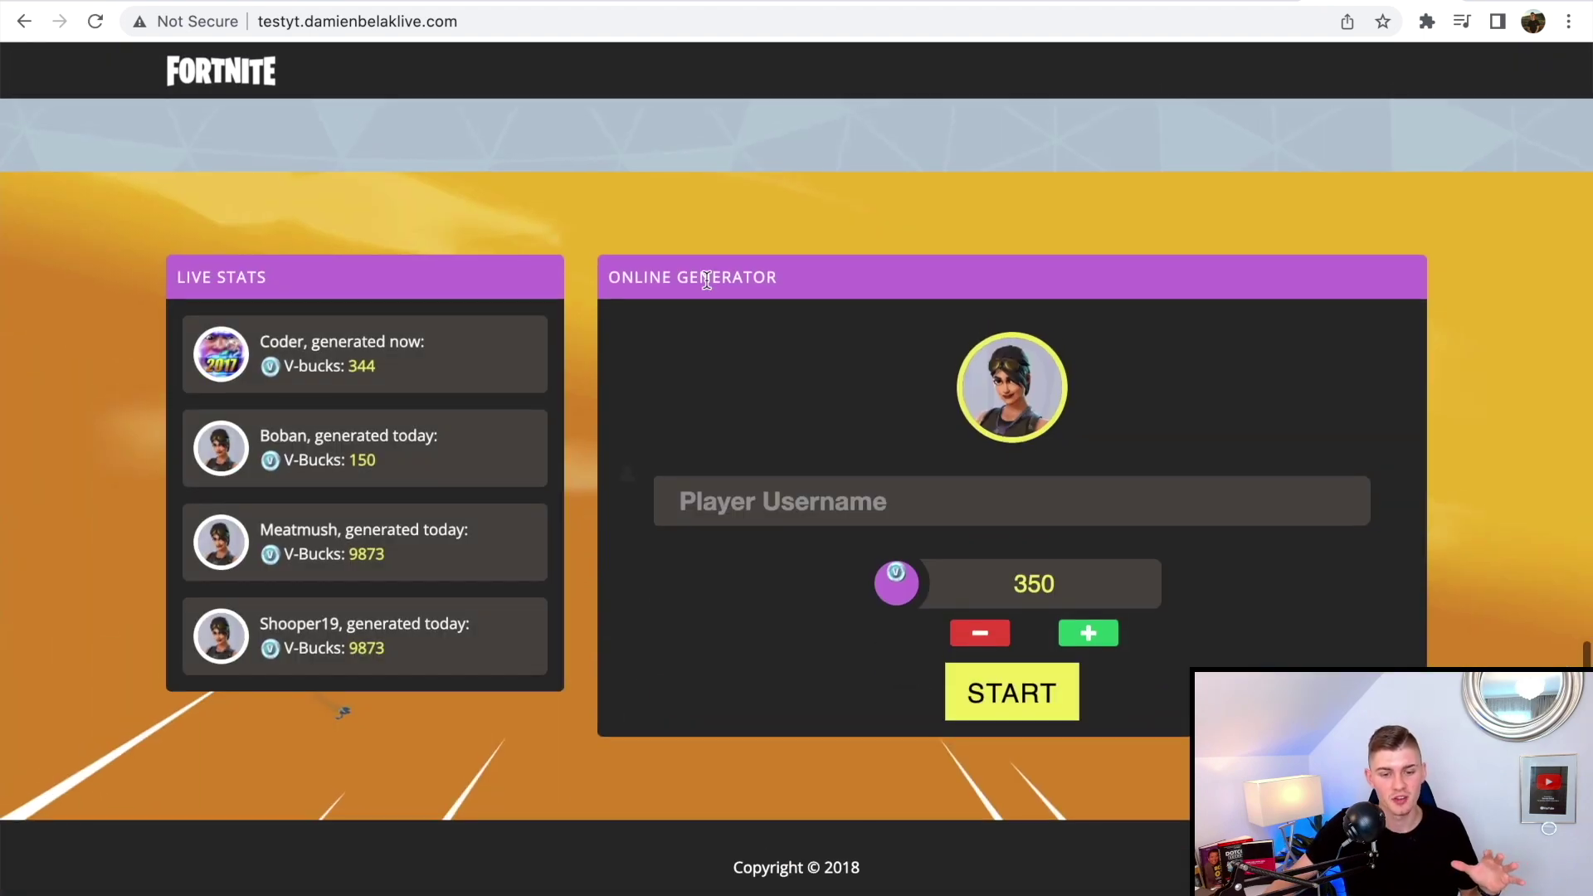
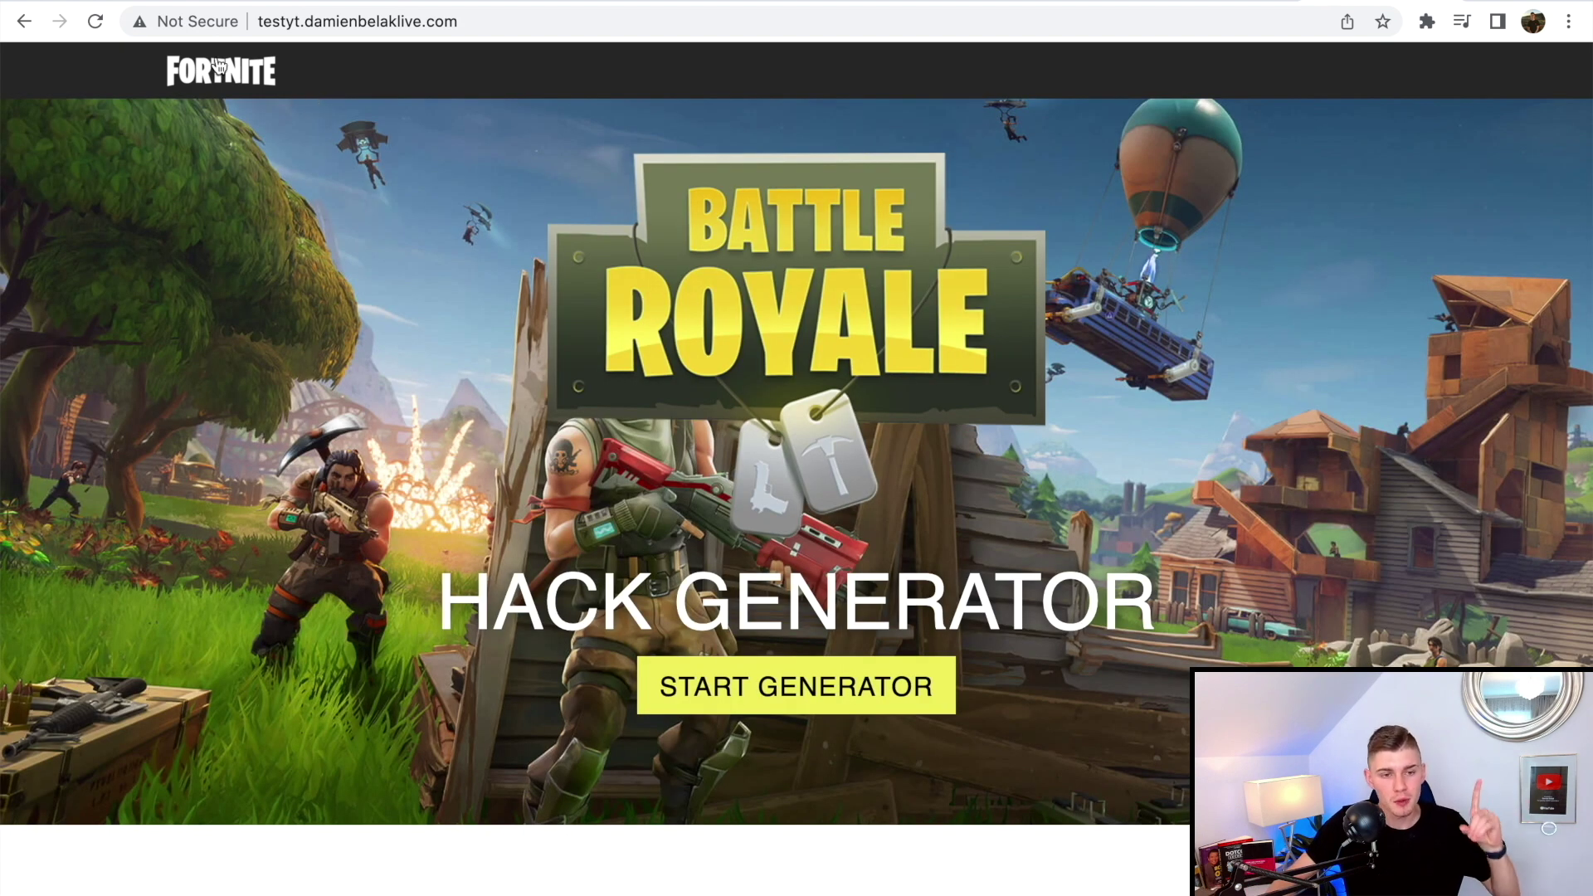
Check the testyt subdomain's connection security and look over the subdomain creation form and current subdomains in Hostinger.
left_click(191, 28)
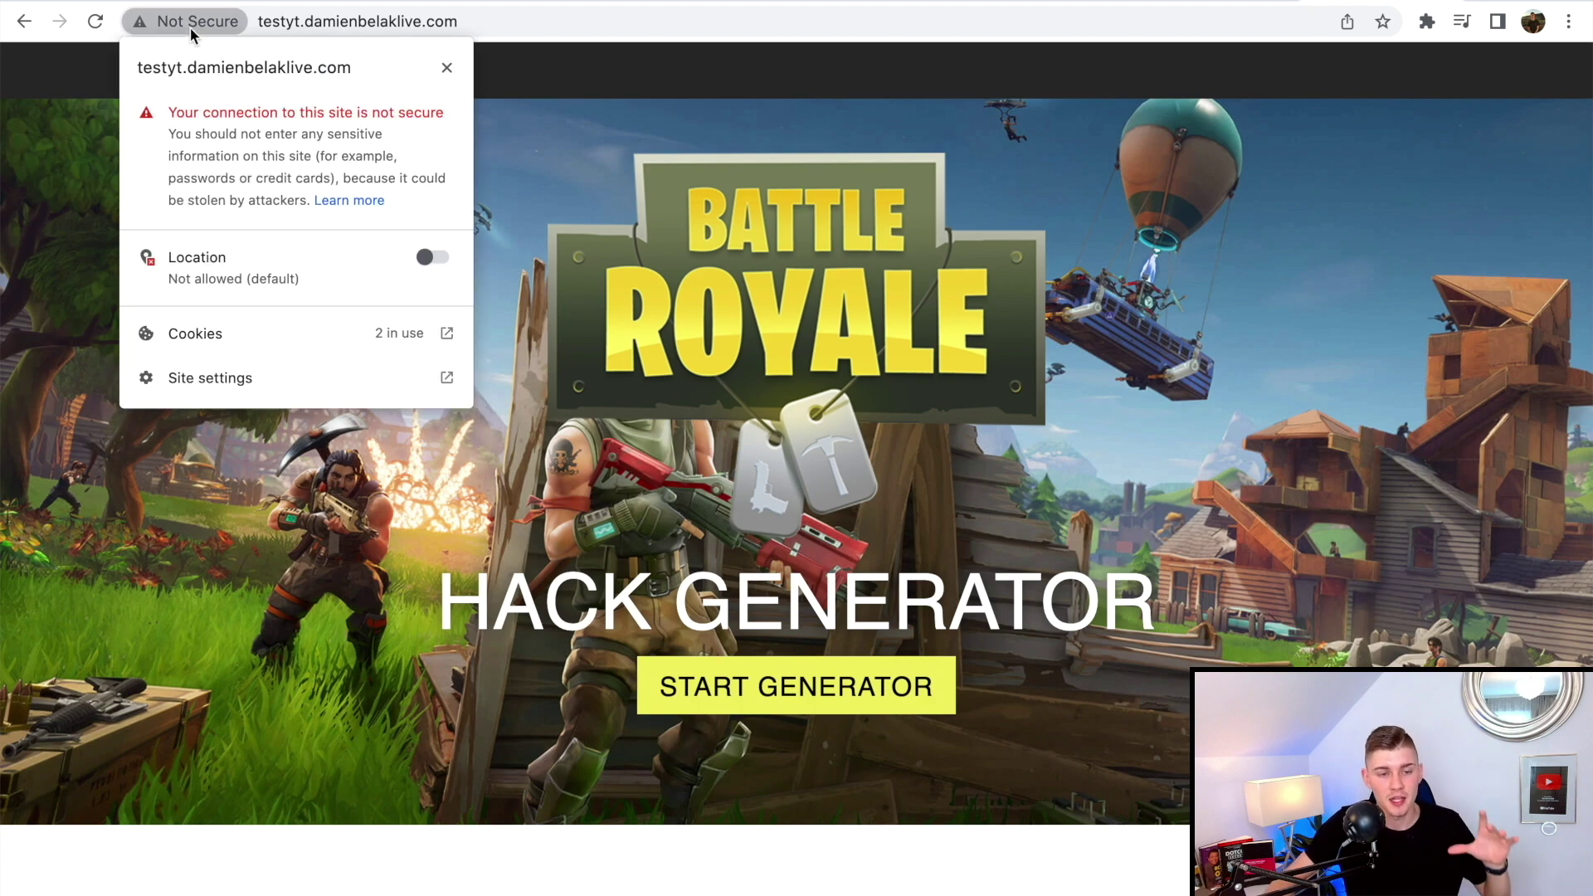
left_click(762, 201)
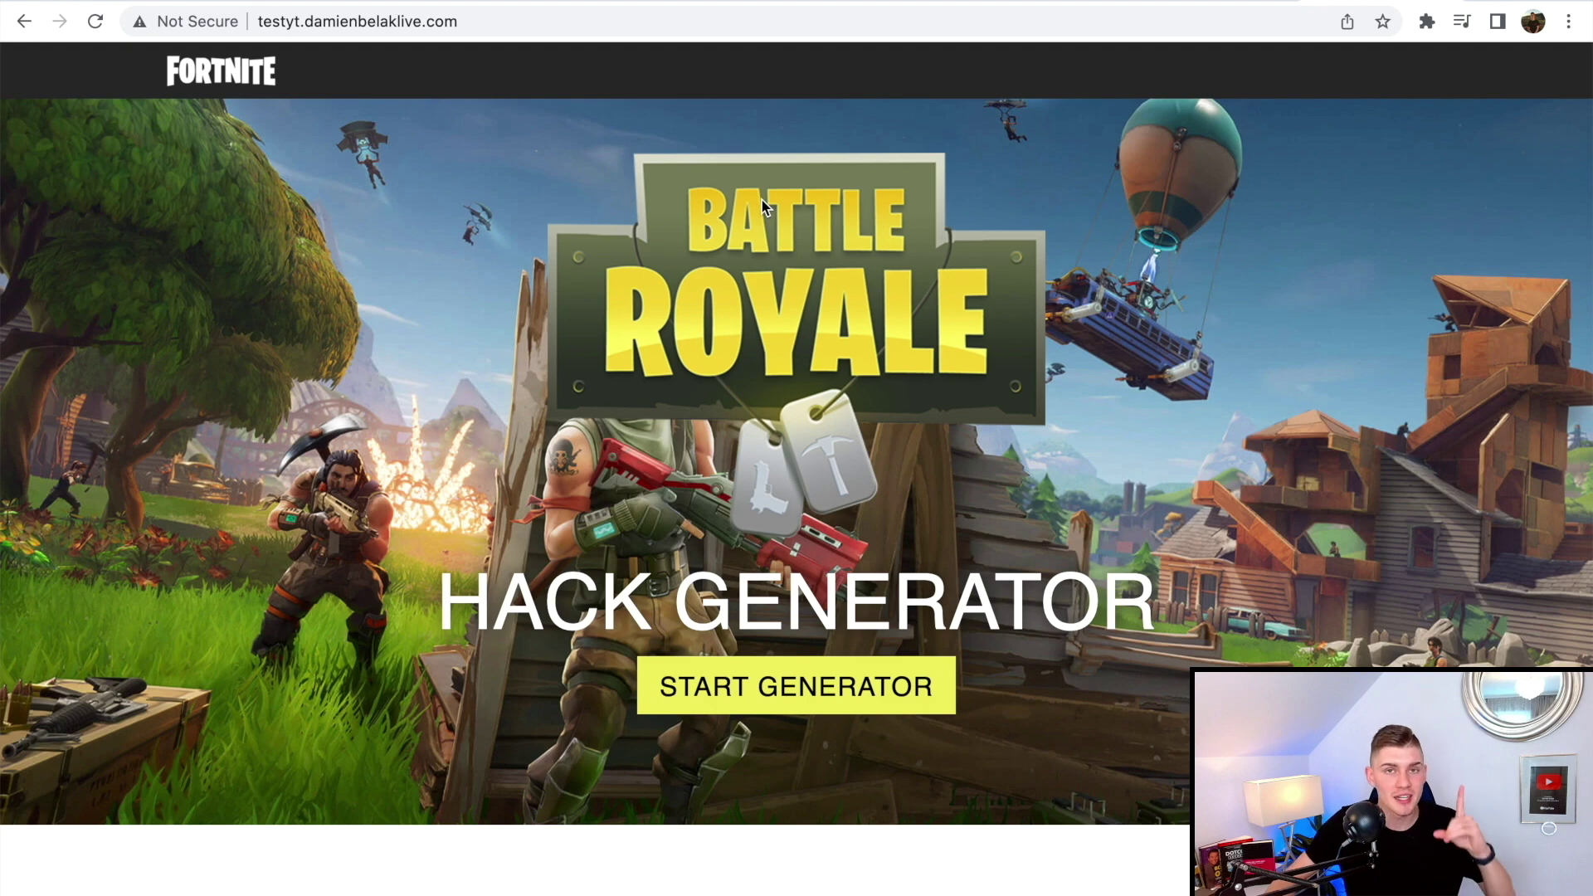
key("ctrl+shift+Tab")
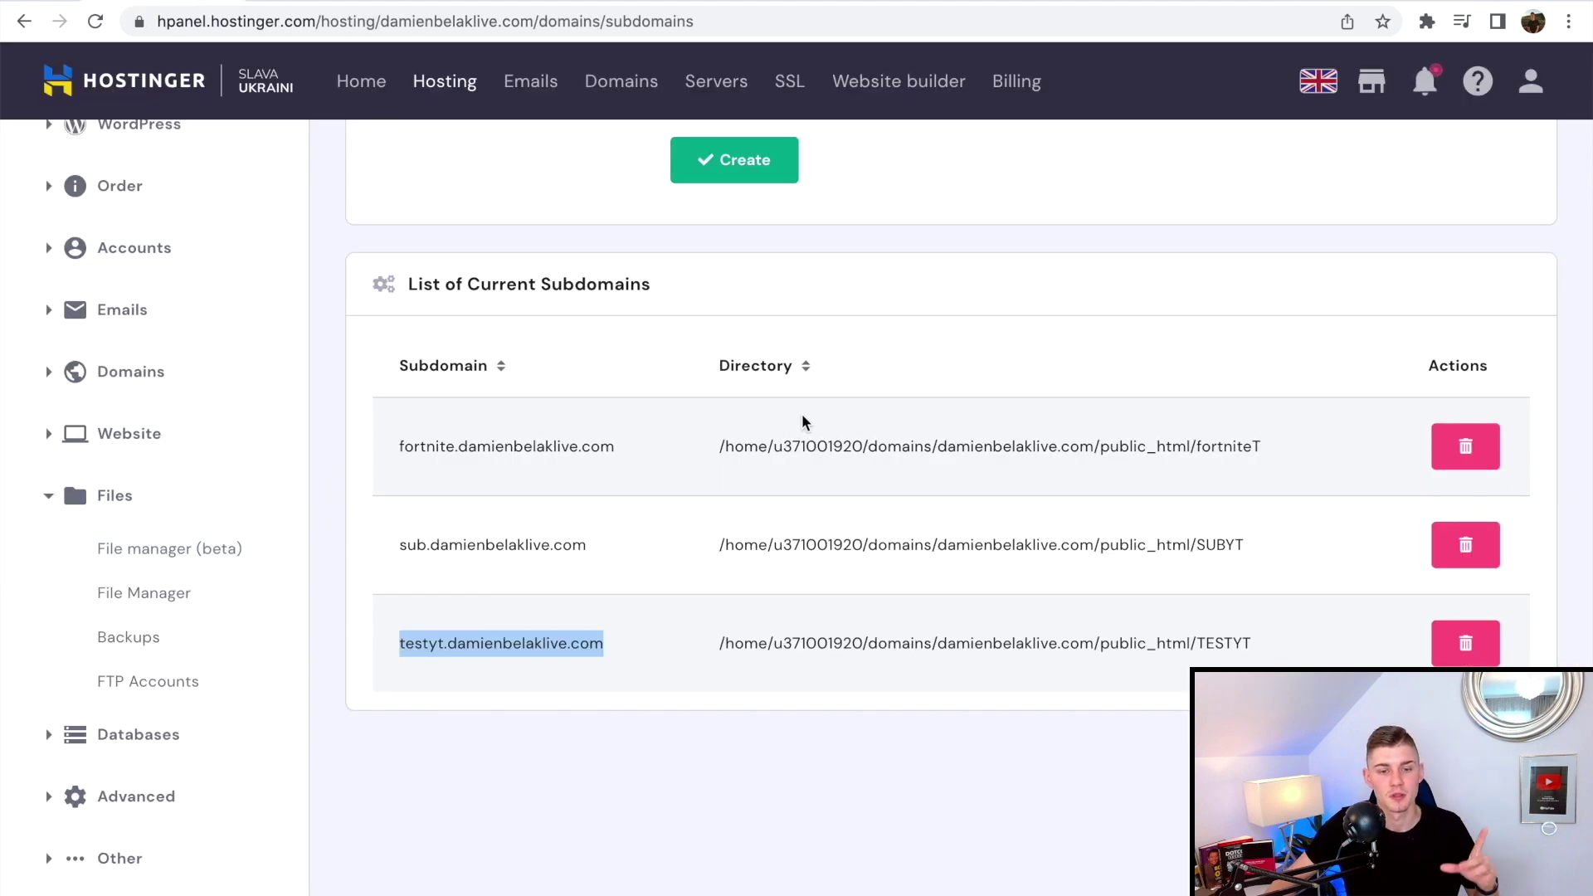
scroll(801, 423, "up", 4)
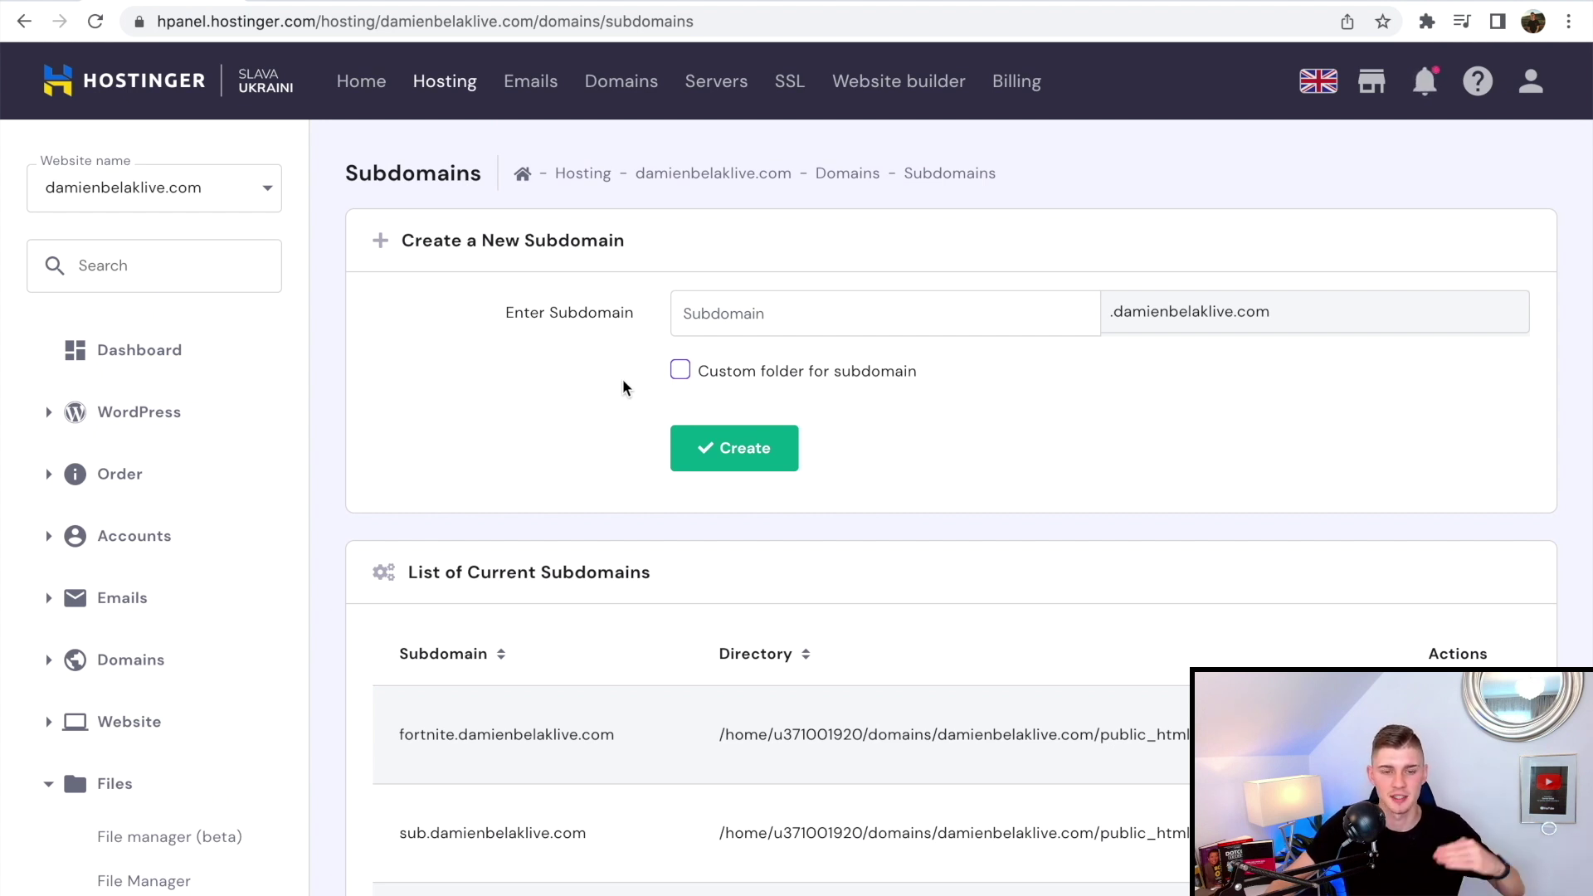
scroll(1201, 338, "down", 1)
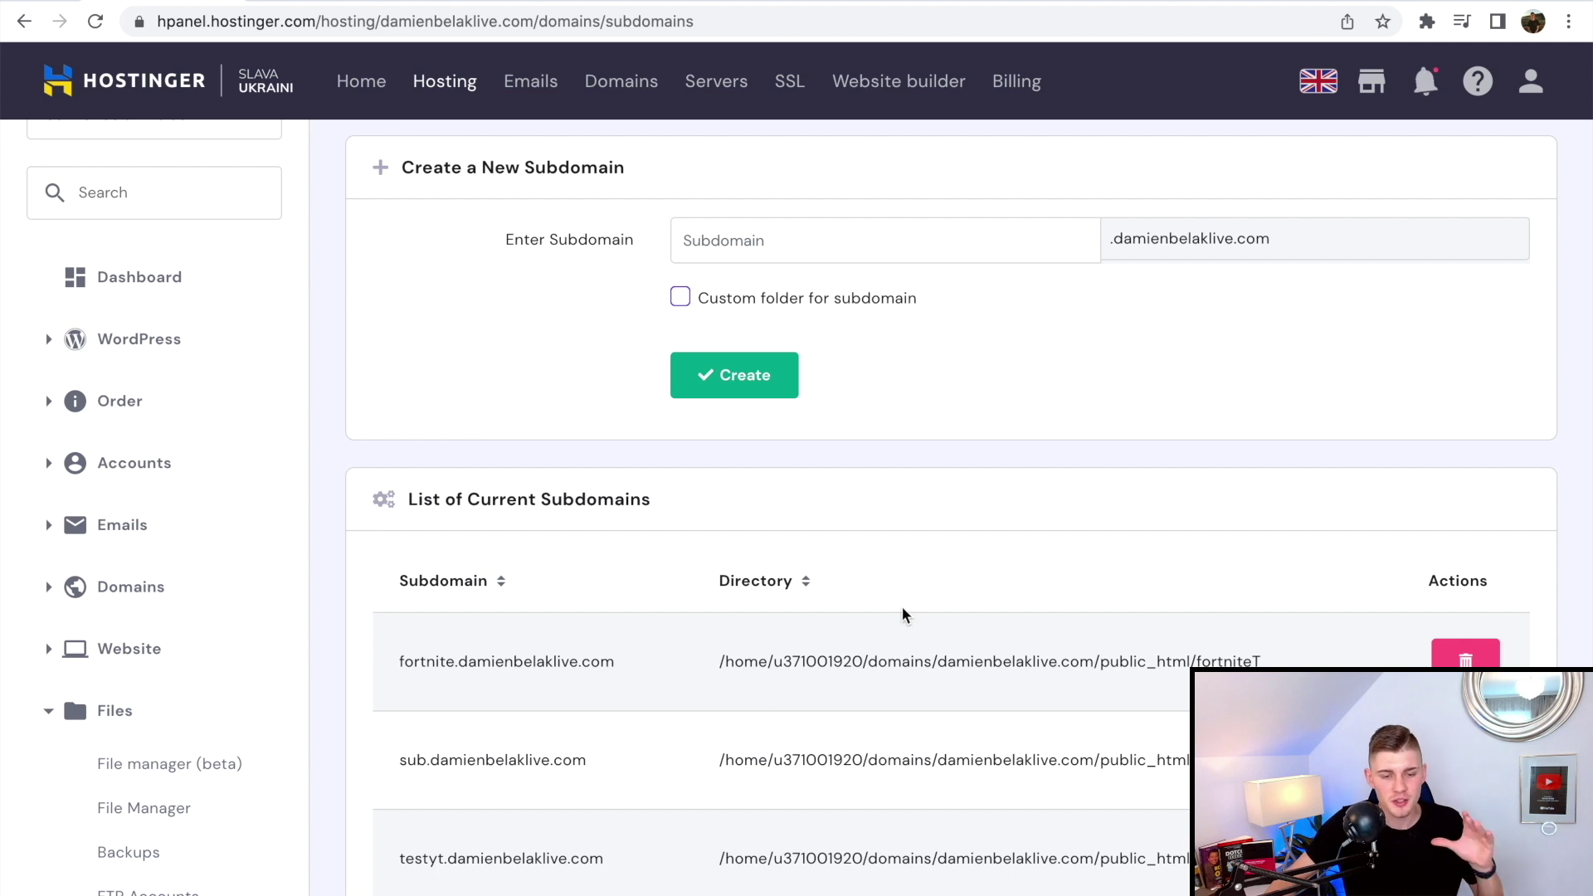
left_click_drag(1213, 243, 1109, 241)
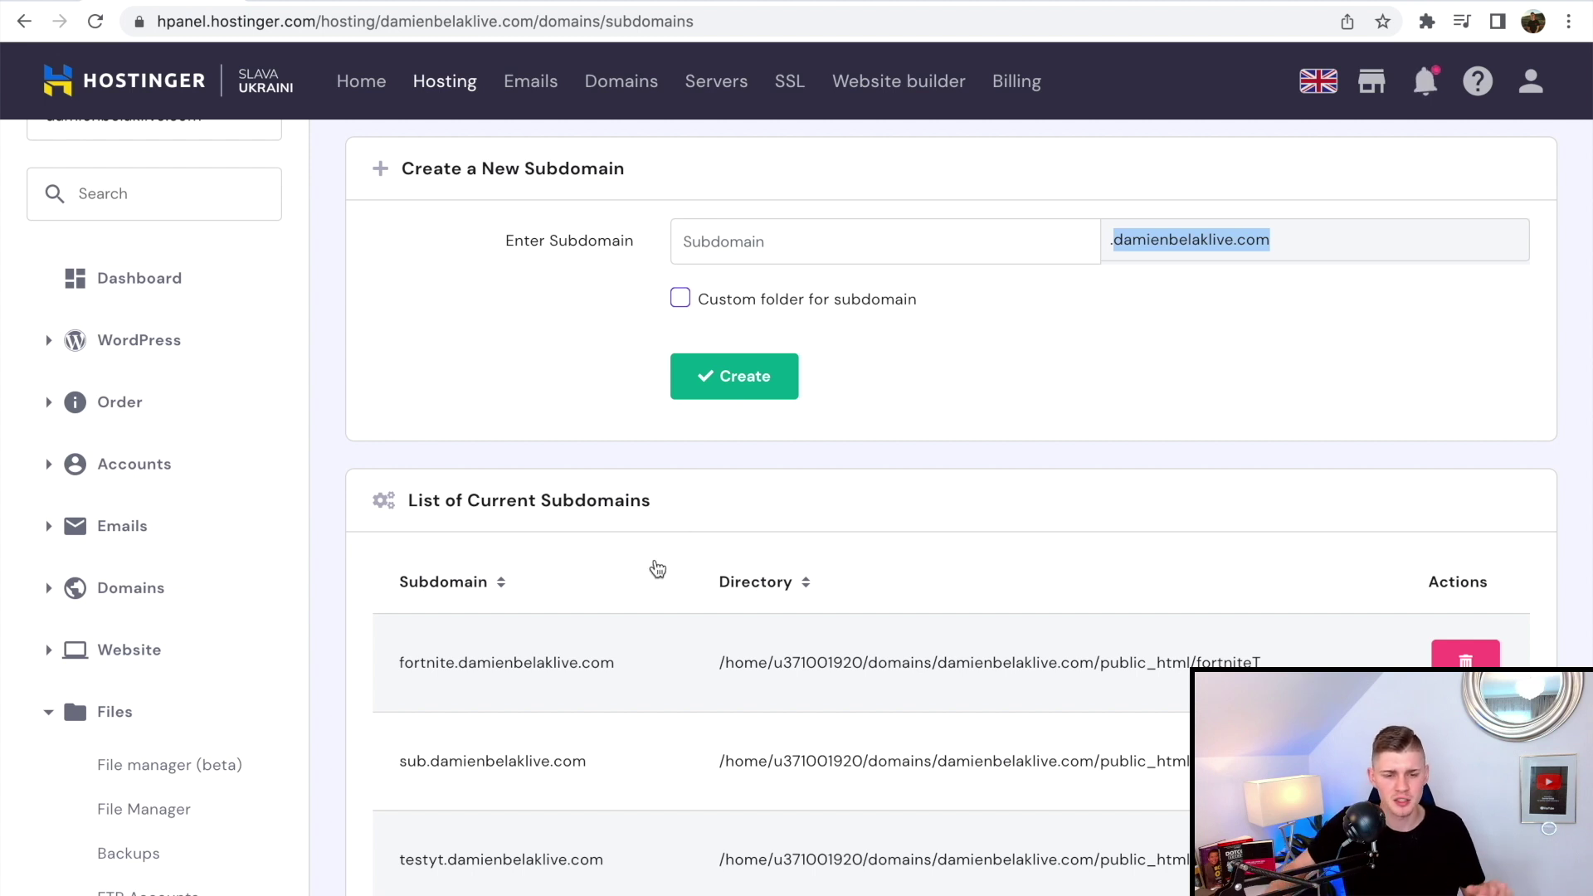
scroll(653, 576, "down", 3)
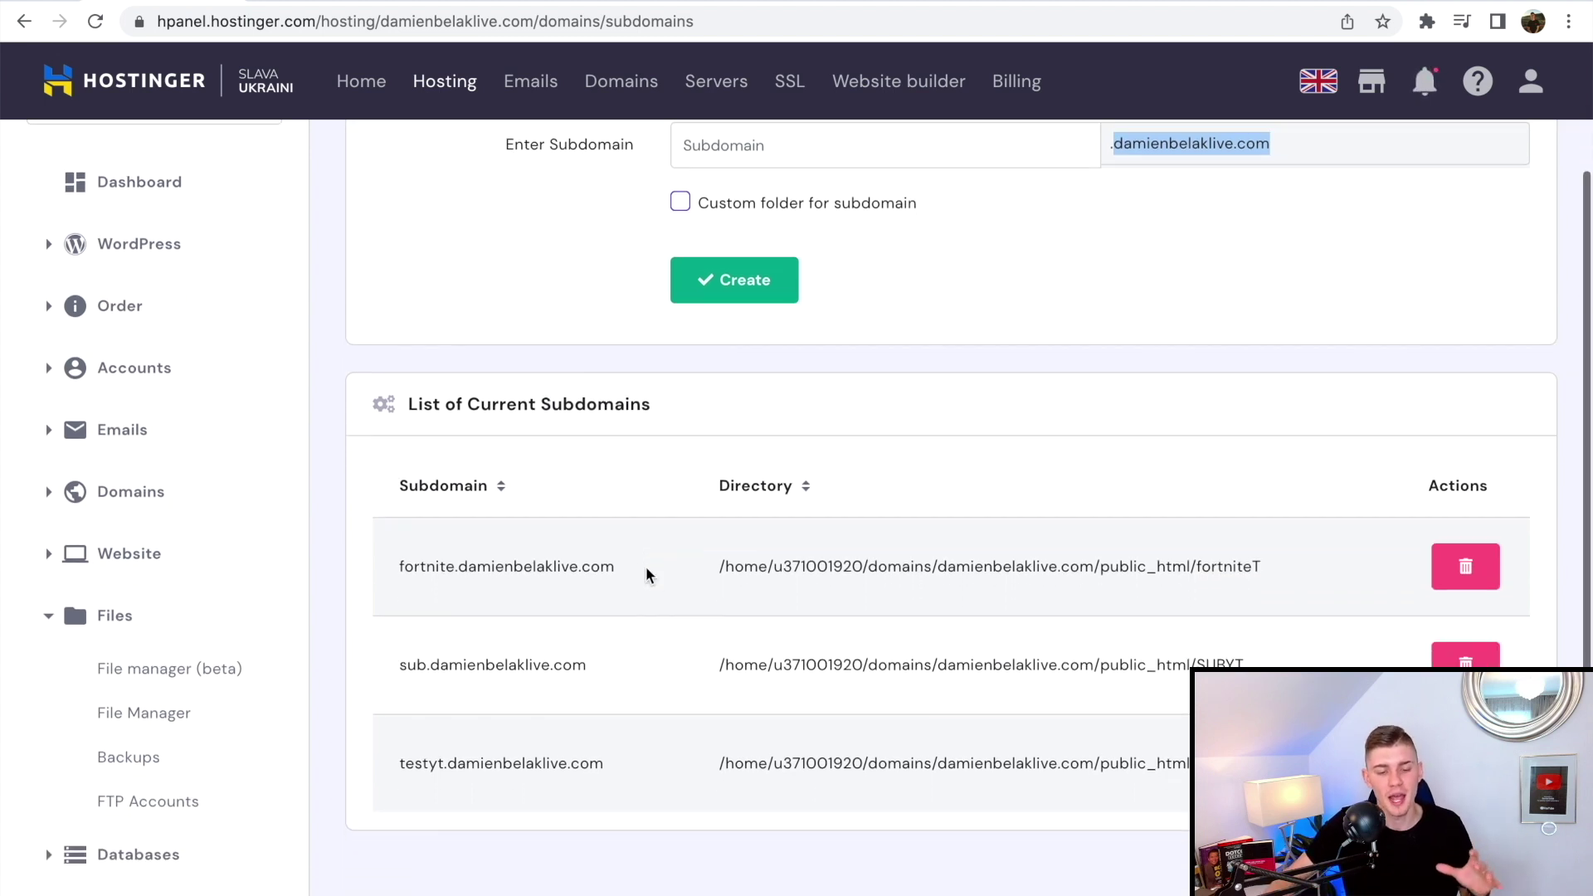
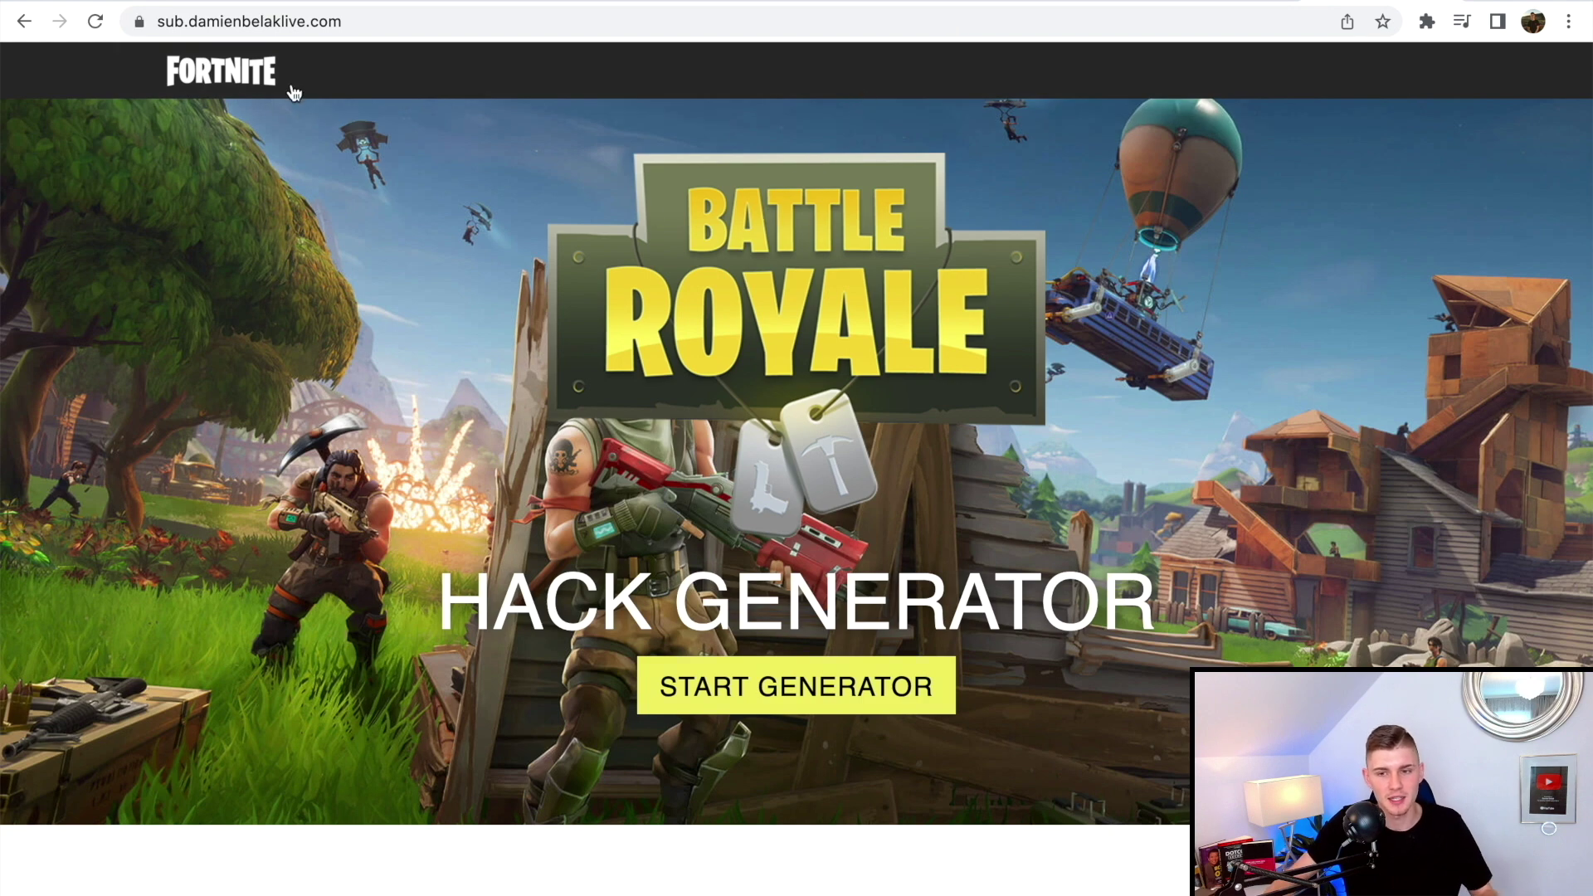
Check the connection security of sub.damienbelaklive.com and return to the Hostinger subdomains page.
left_click(138, 21)
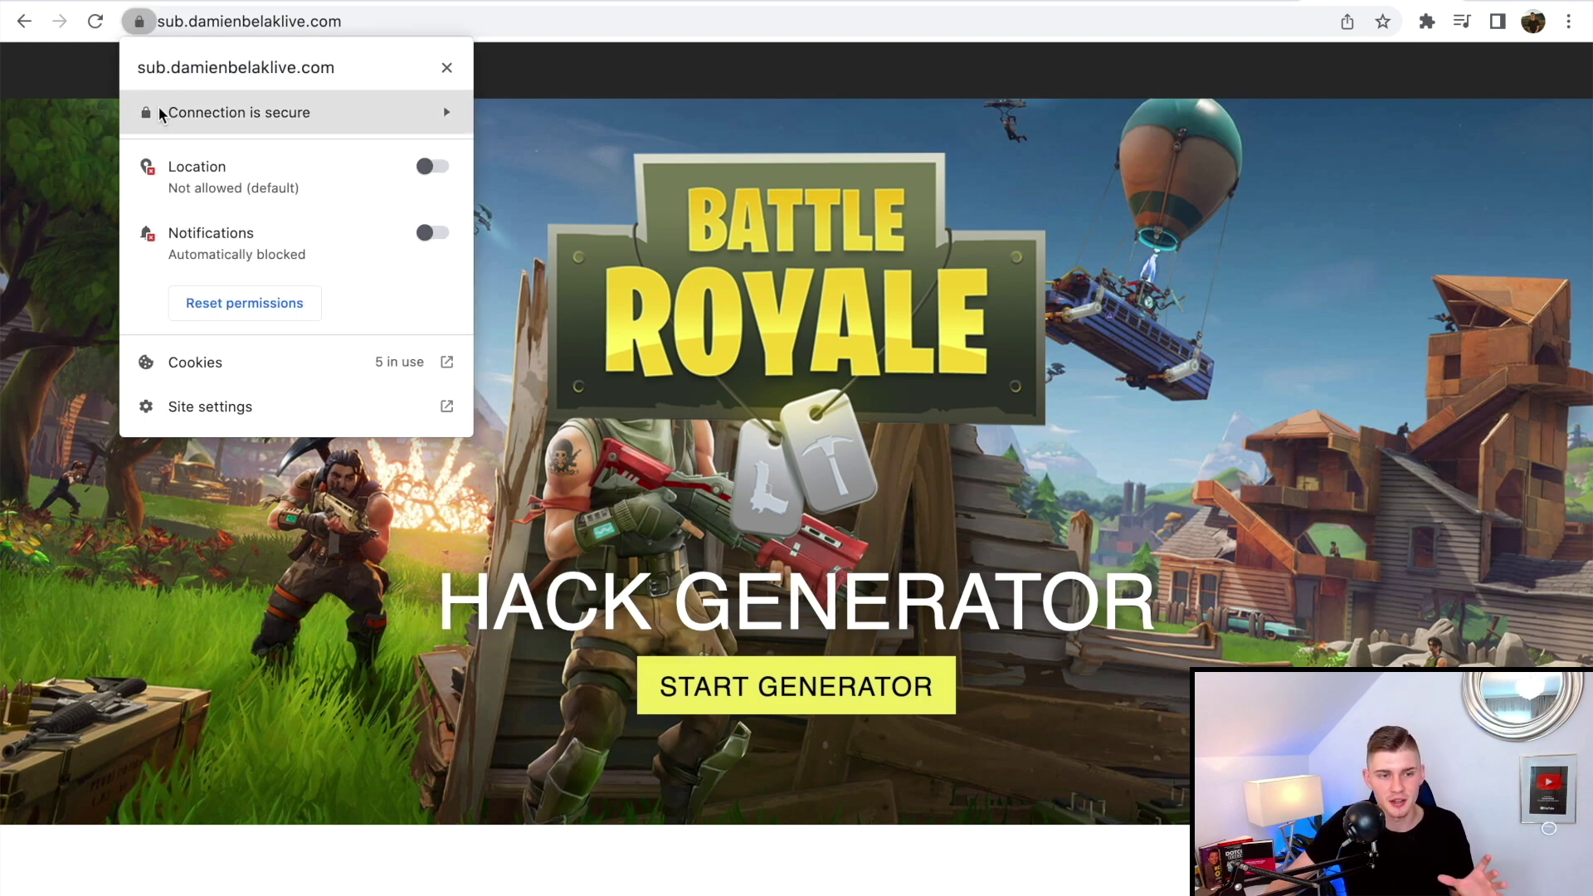
left_click(767, 232)
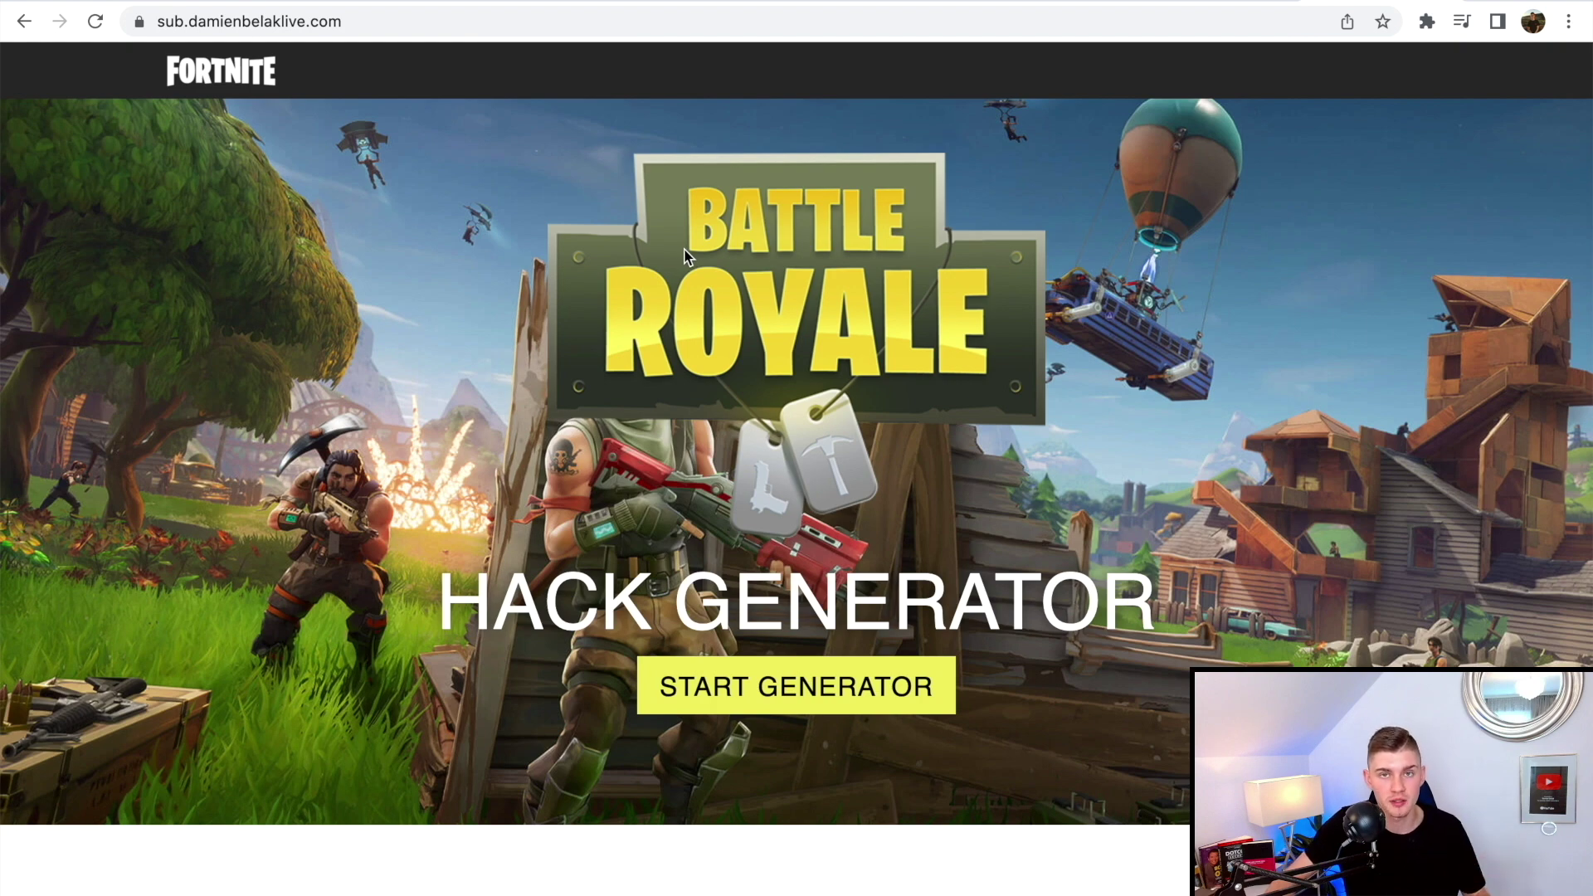
key("ctrl+shift+Tab")
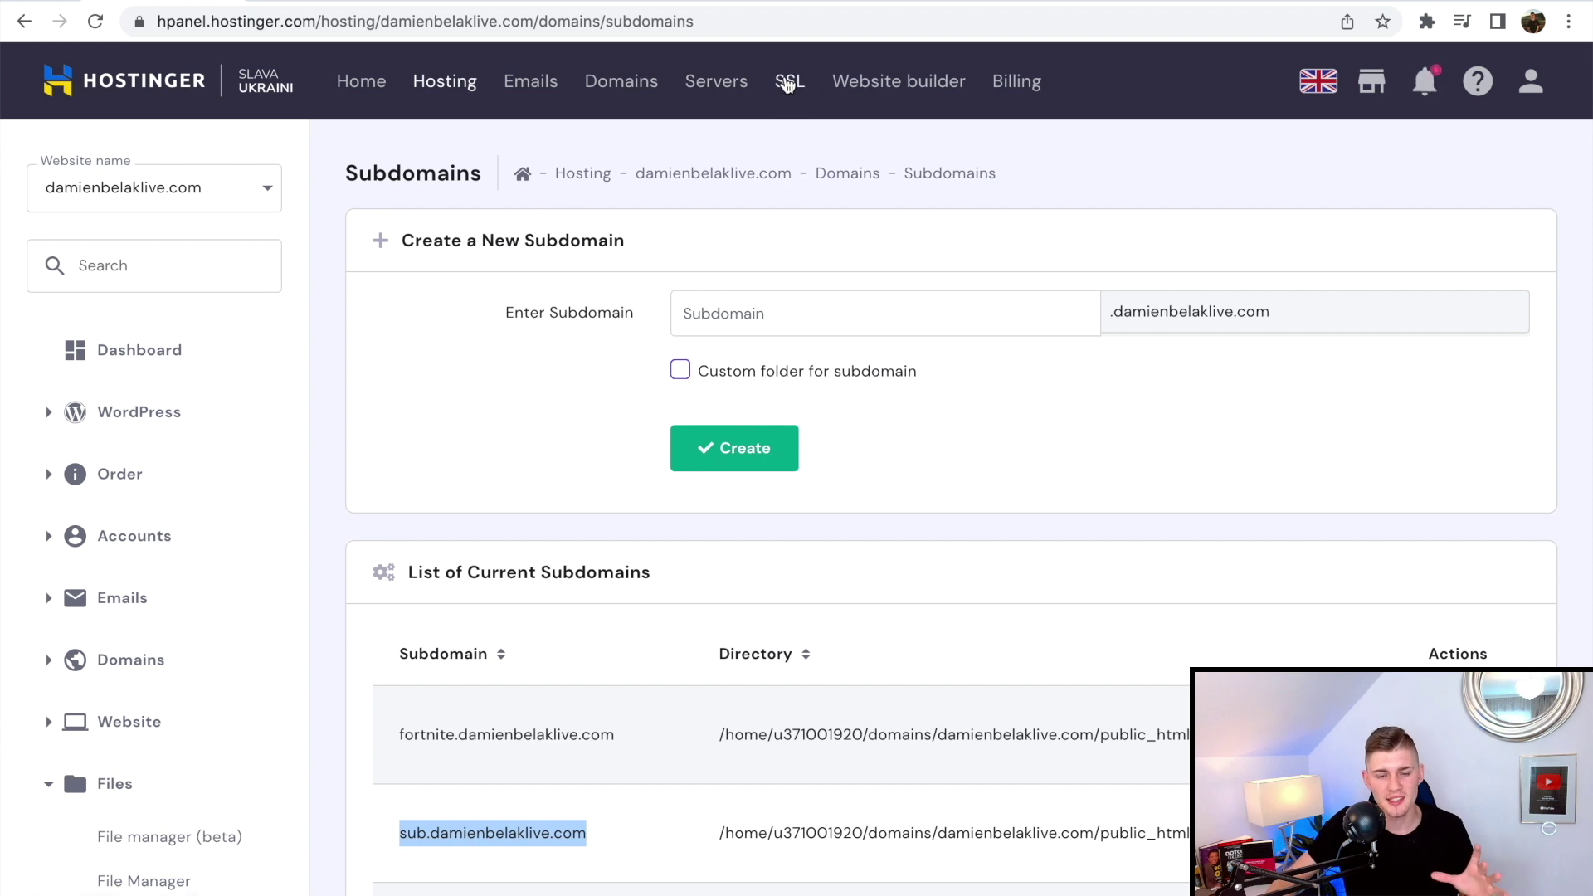
Switch to OGAds and open the Content Lockers tool.
key("ctrl+Tab")
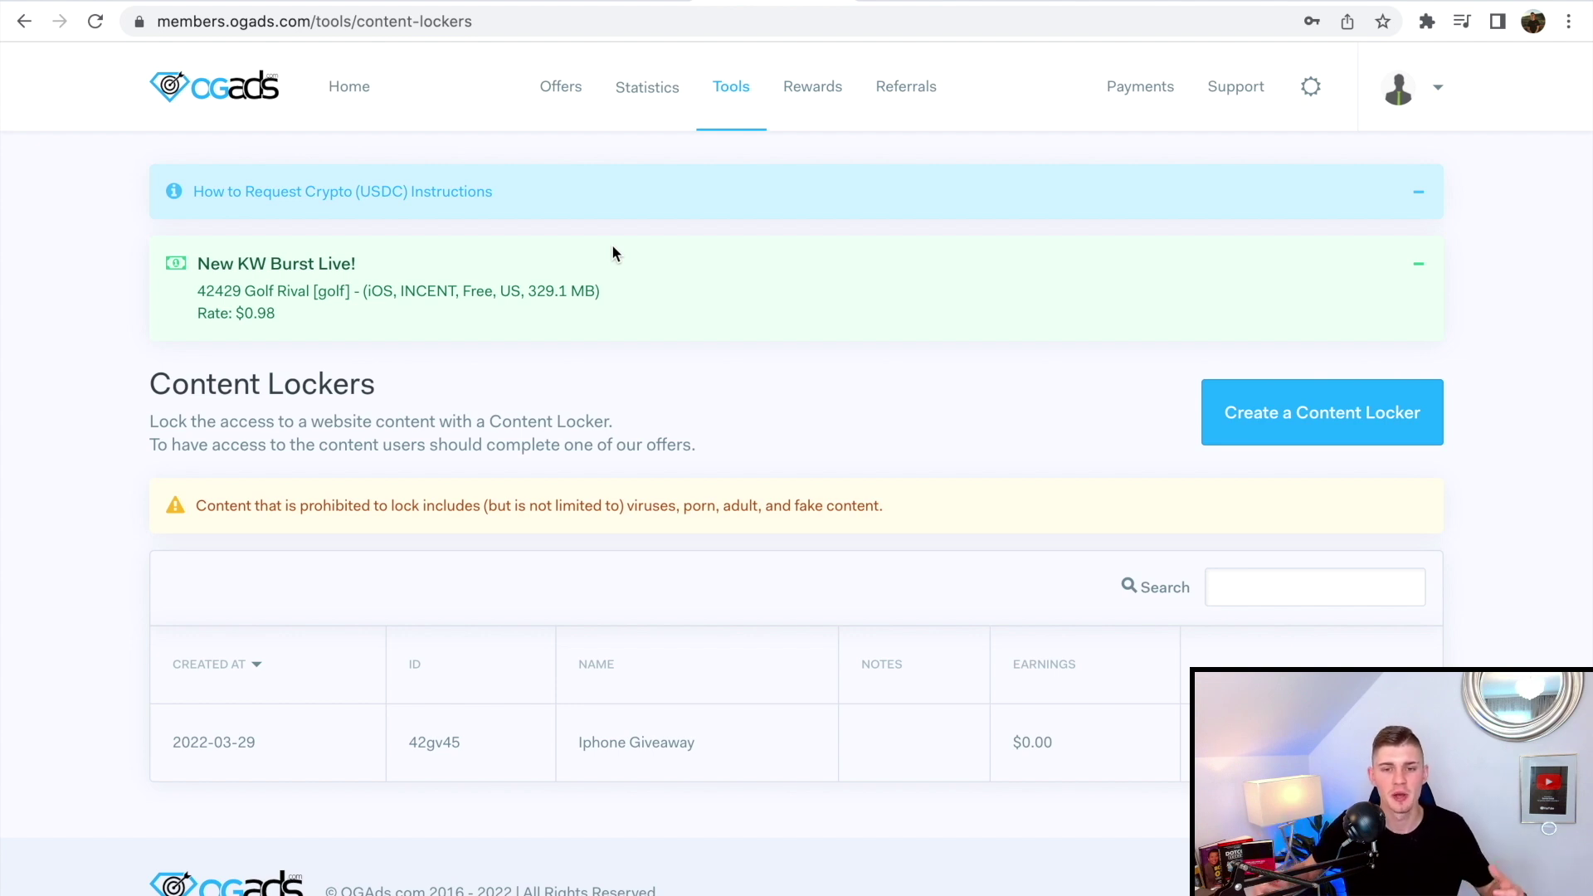
mouse_move(729, 105)
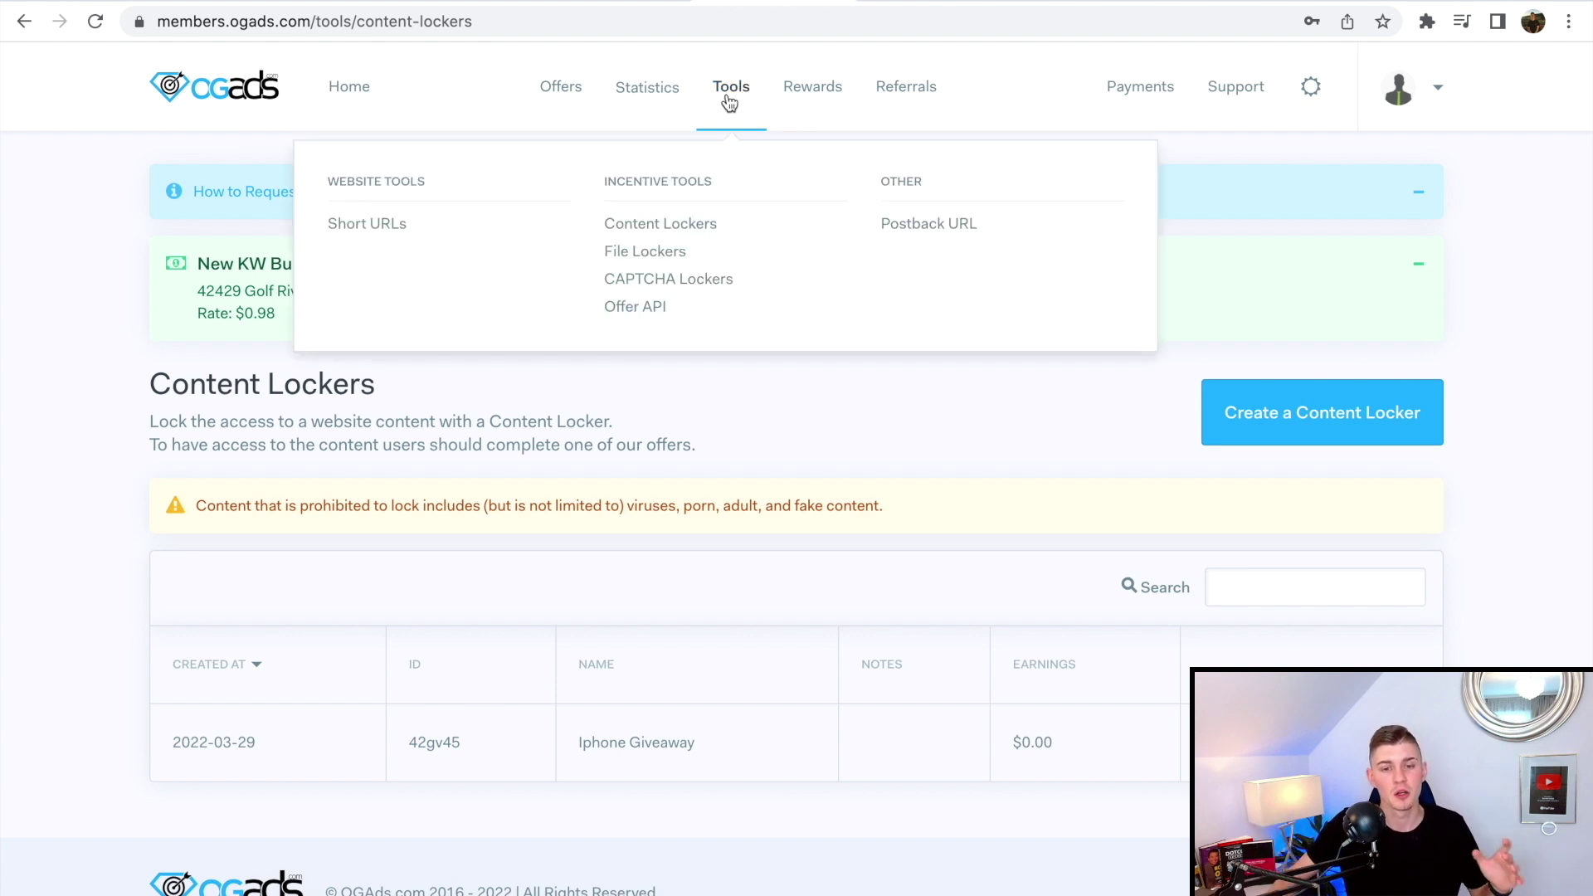
left_click(679, 228)
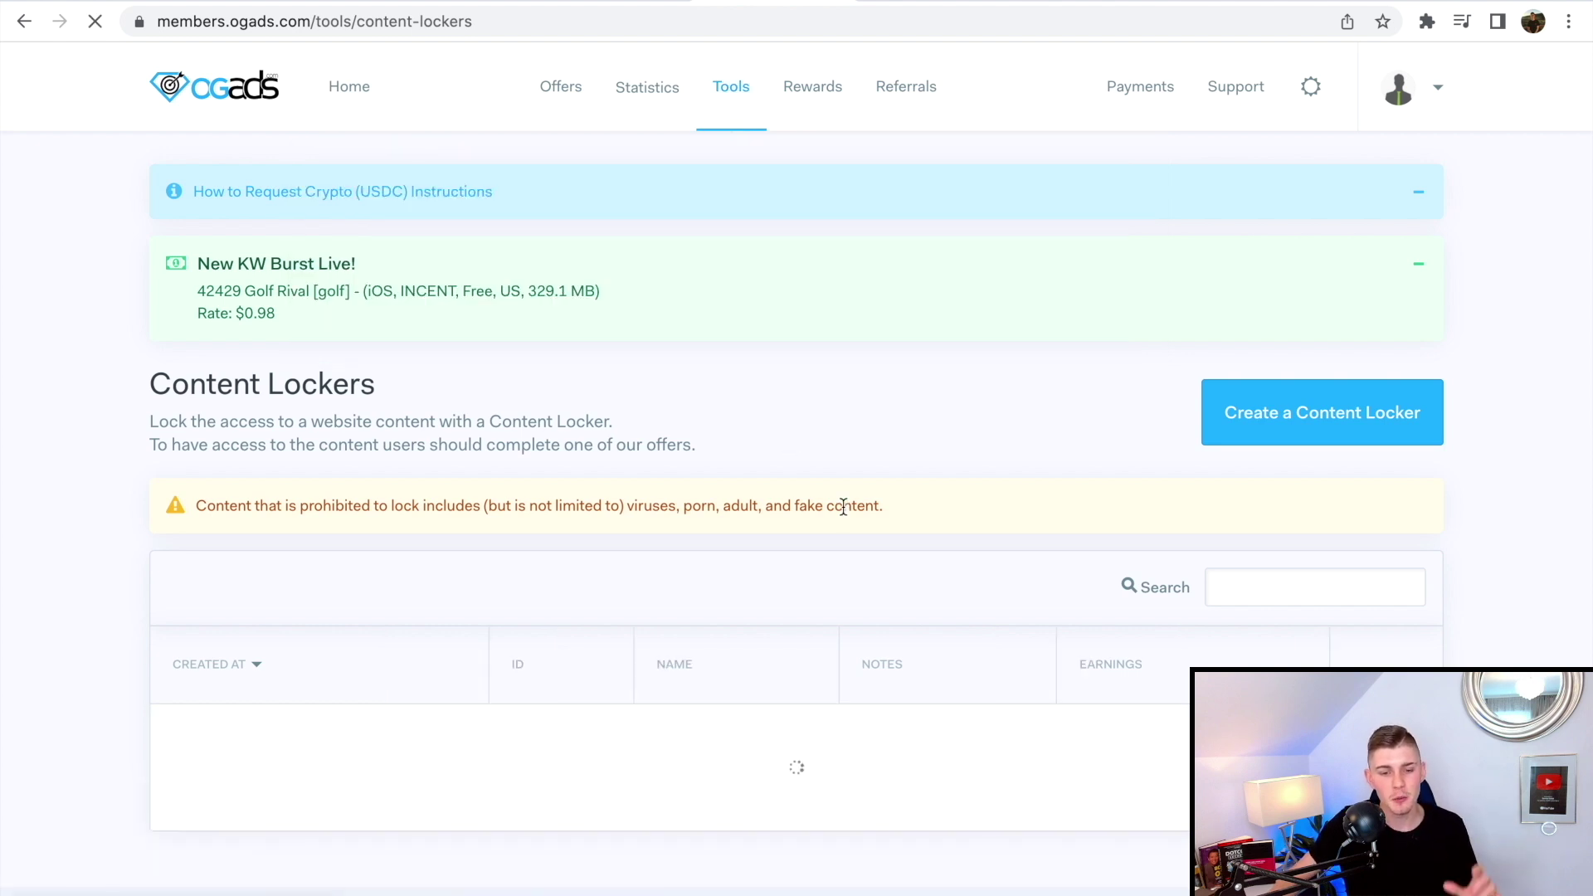
scroll(843, 507, "down", 1)
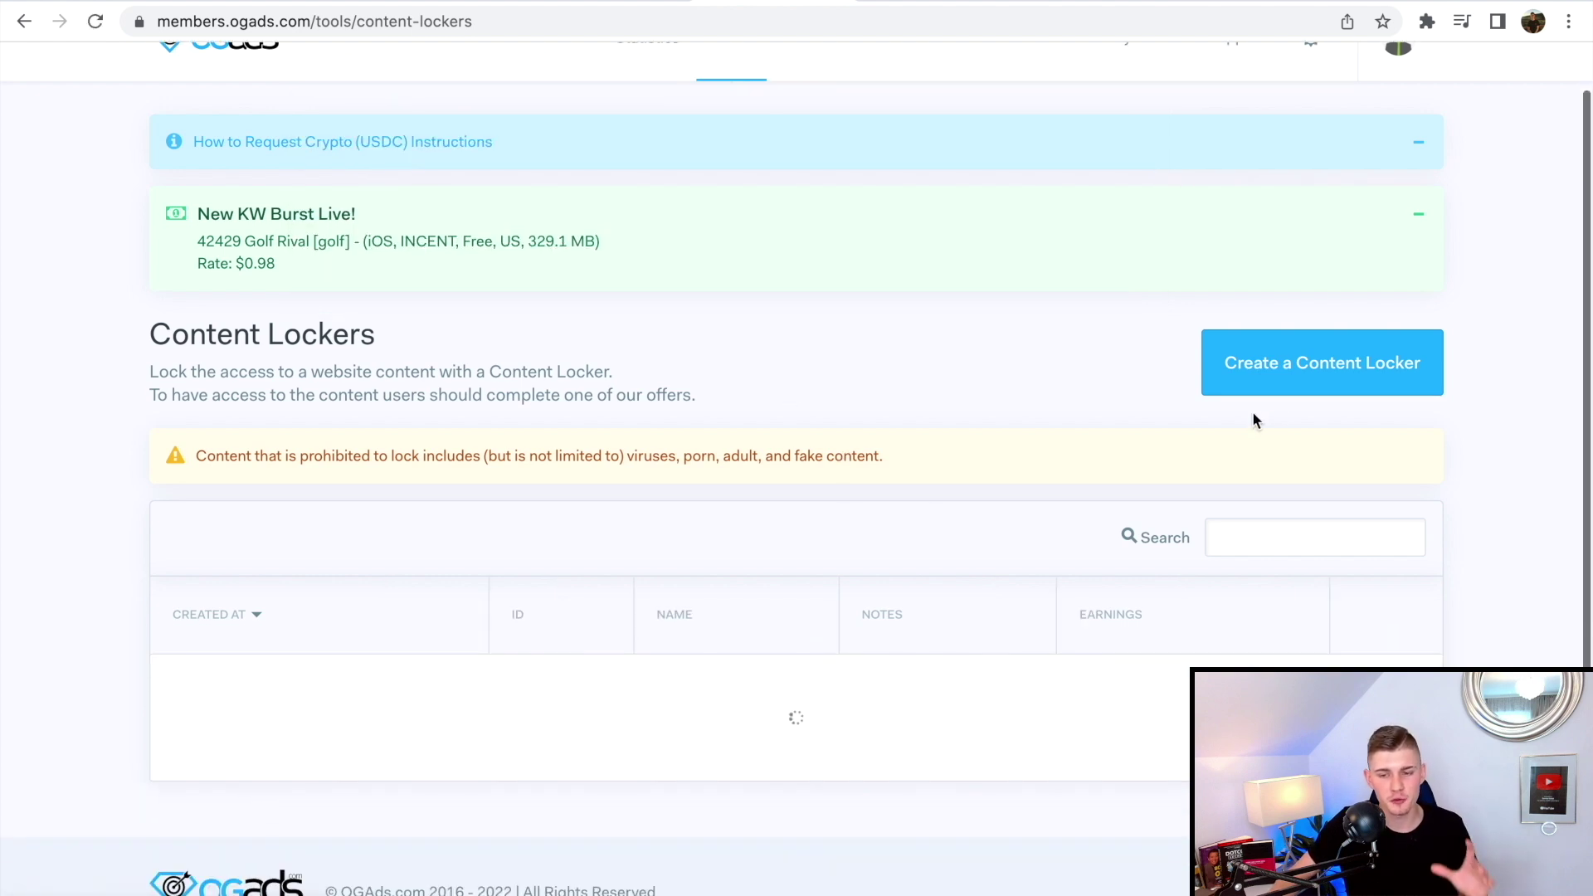
left_click(1337, 365)
scroll(1359, 431, "down", 3)
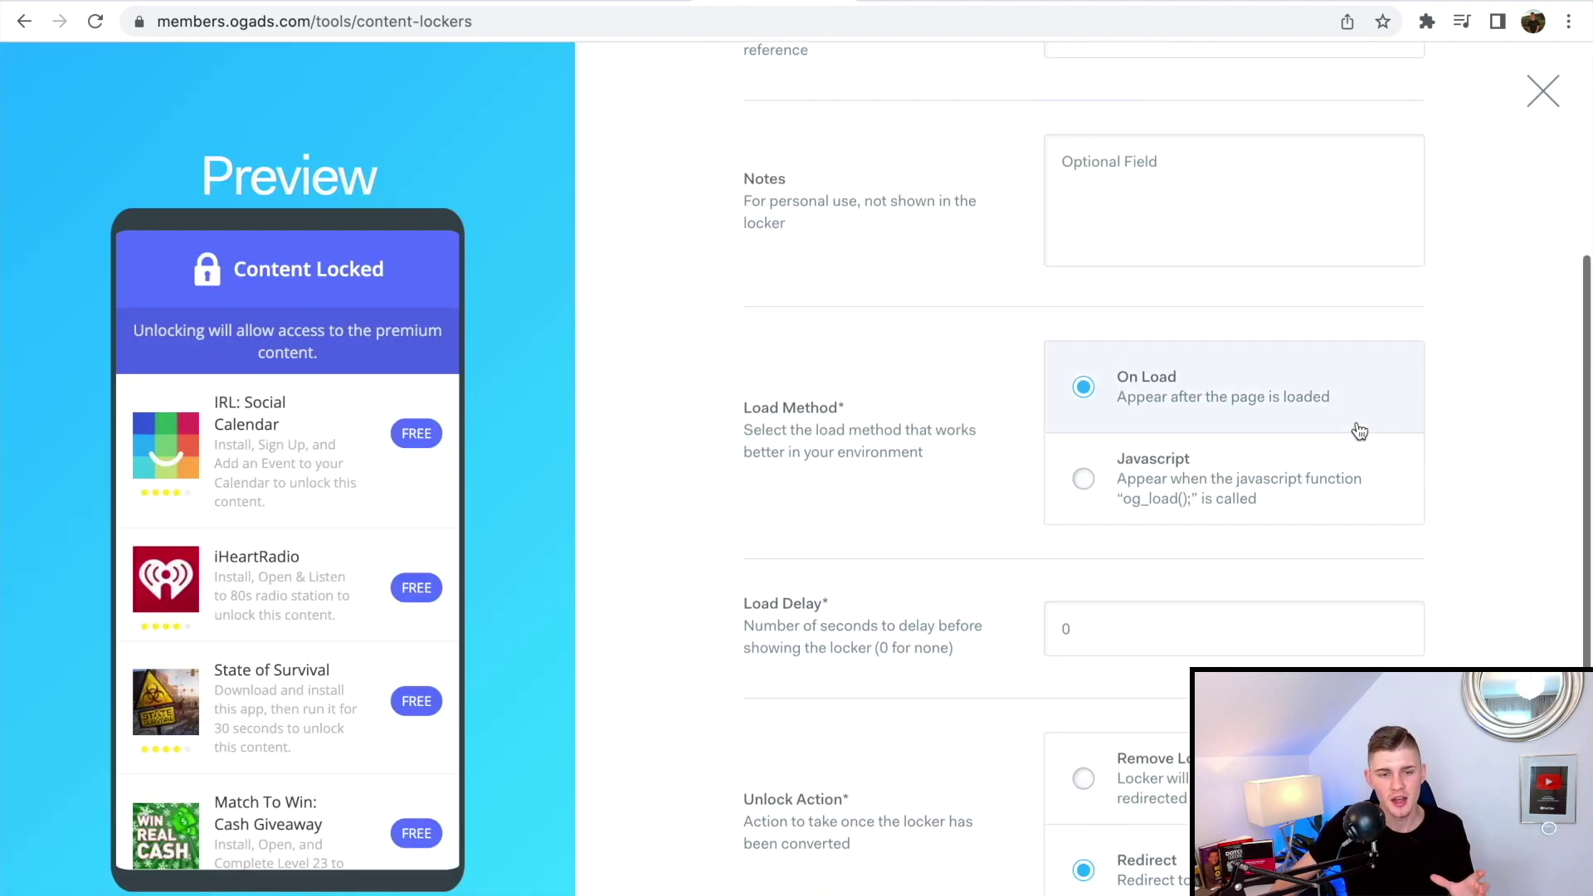
key("Escape")
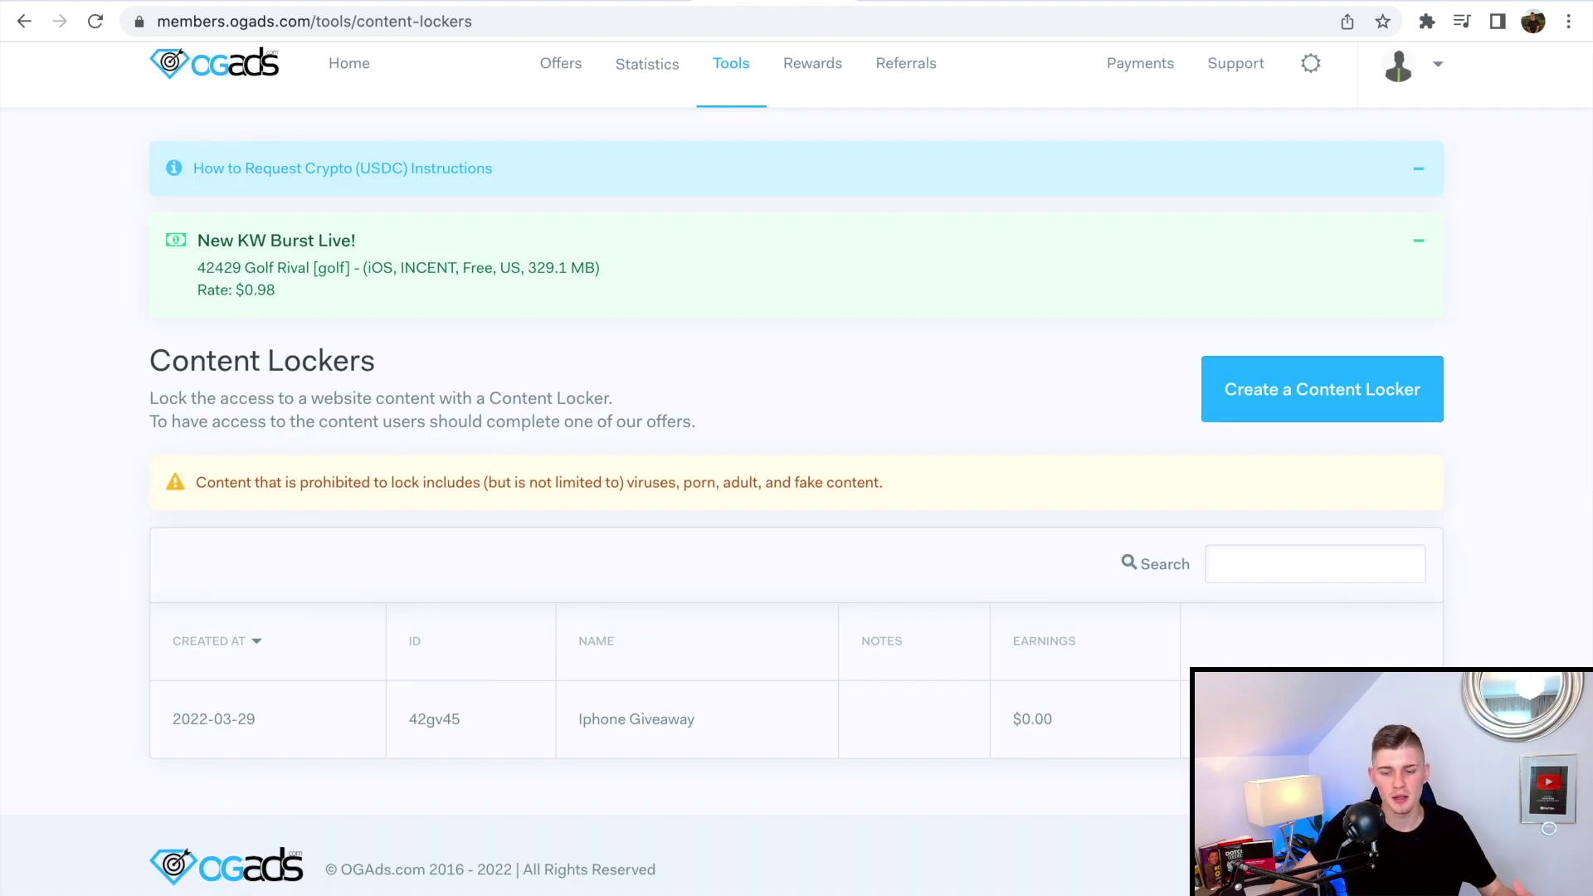
Open the Iphone Giveaway content locker for editing and change its name to Fortnite.
scroll(1273, 655, "down", 1)
left_click(1269, 664)
left_click(1147, 788)
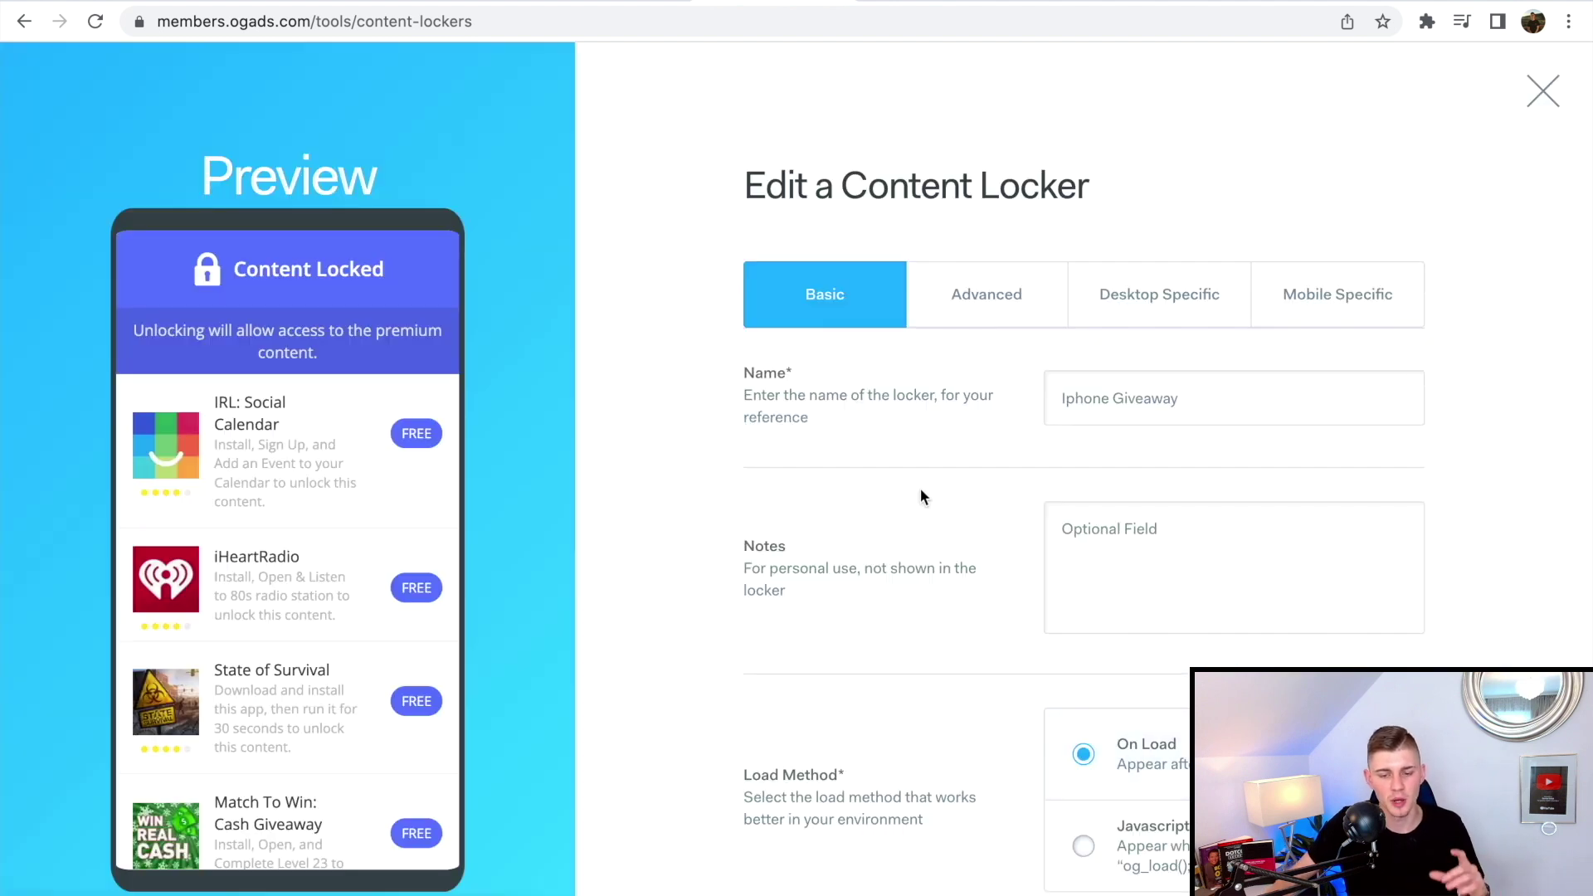
scroll(919, 488, "down", 1)
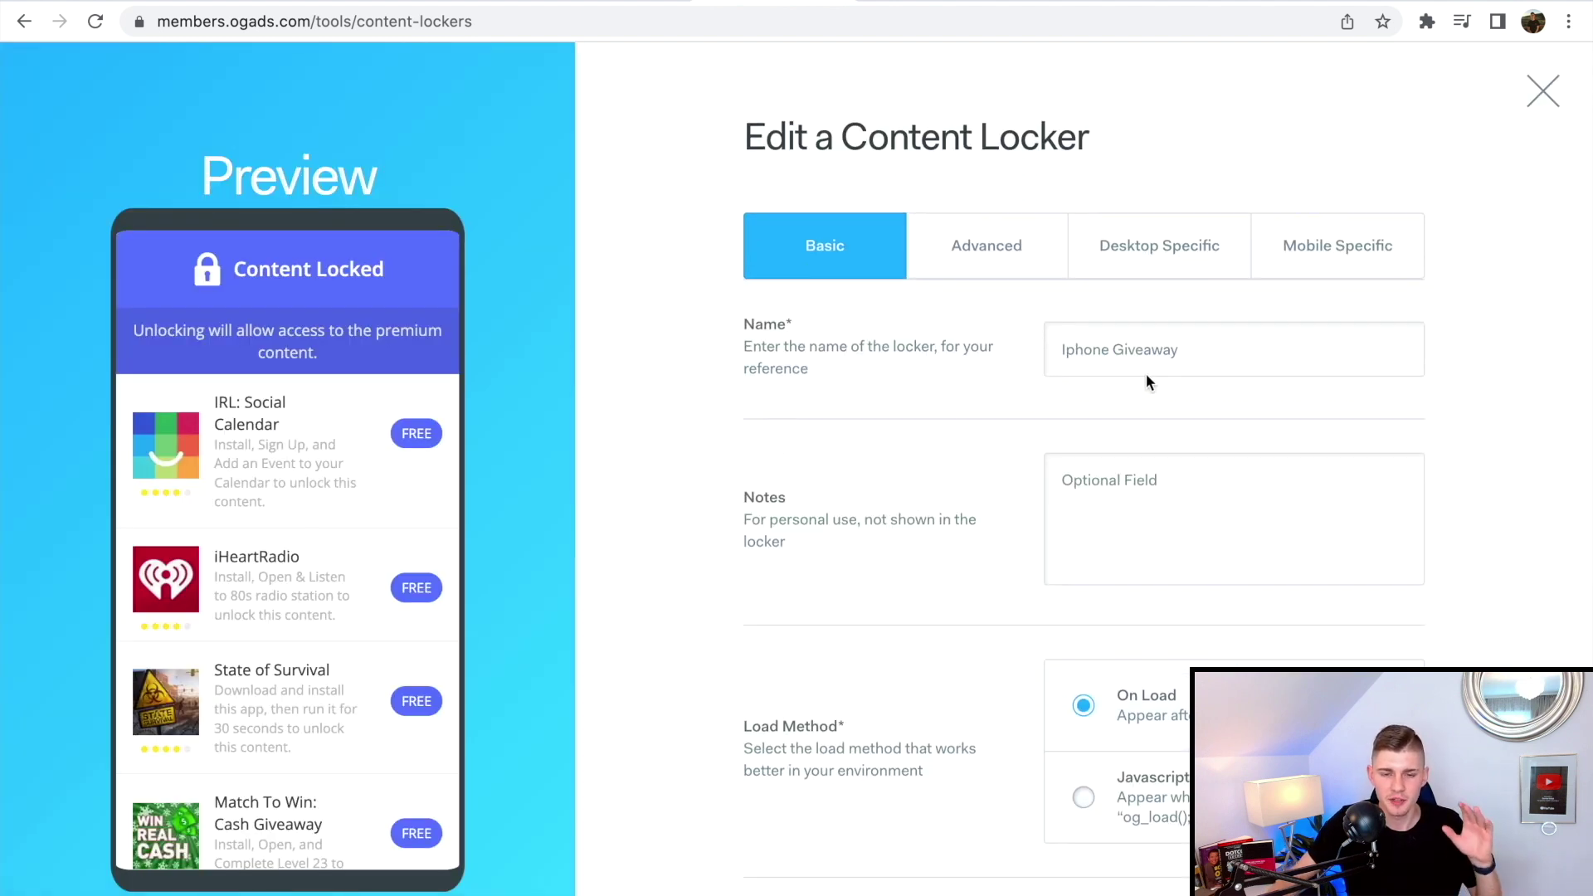
left_click_drag(1202, 345, 992, 340)
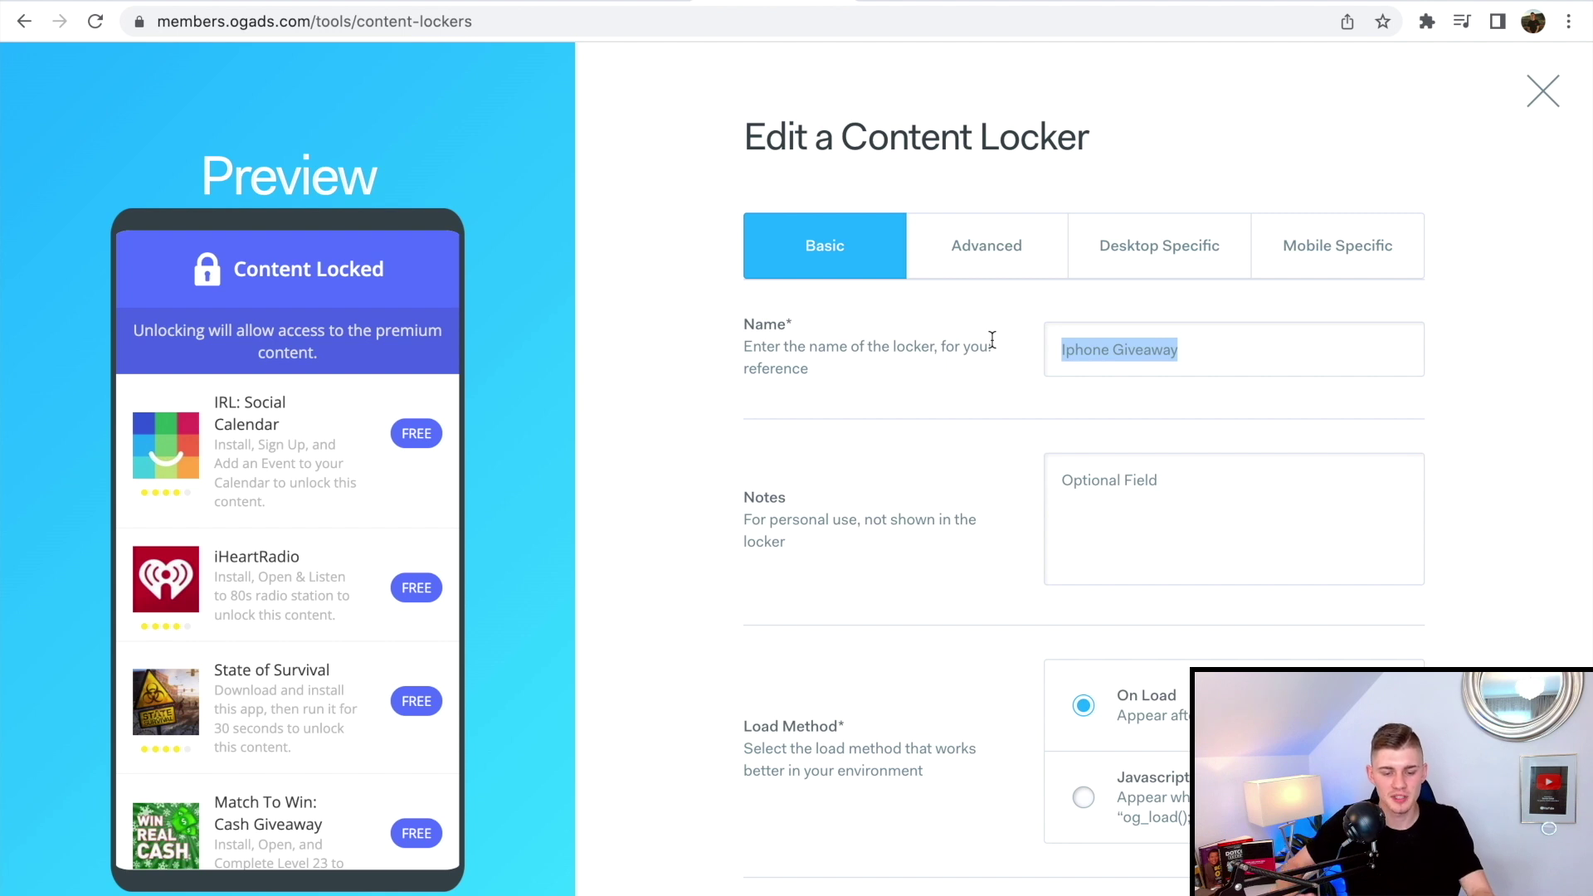
type("Fortni")
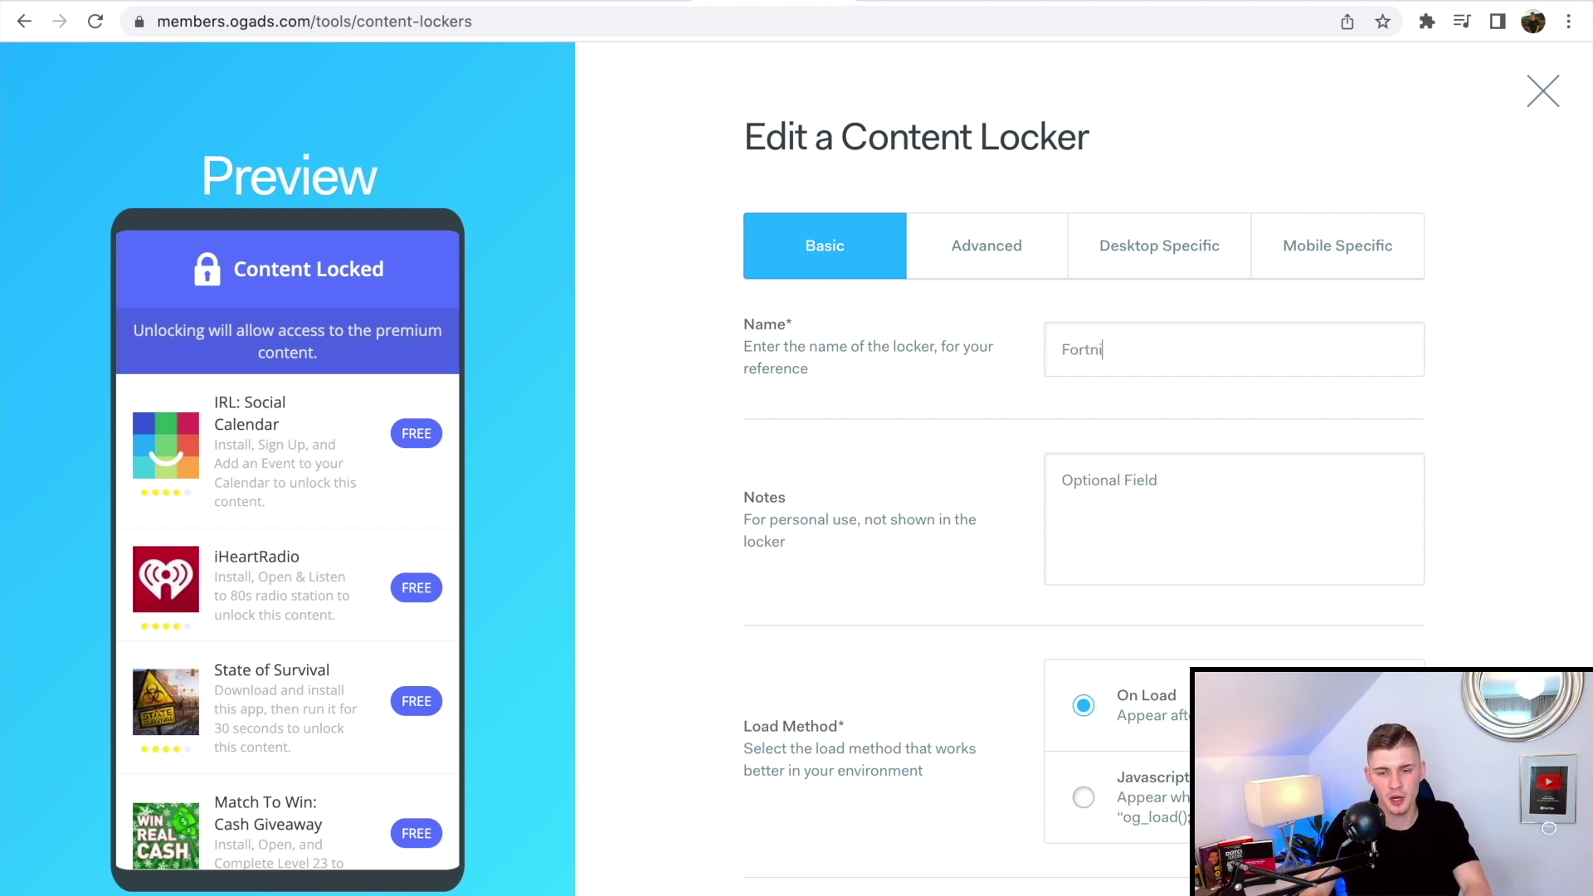
type("te")
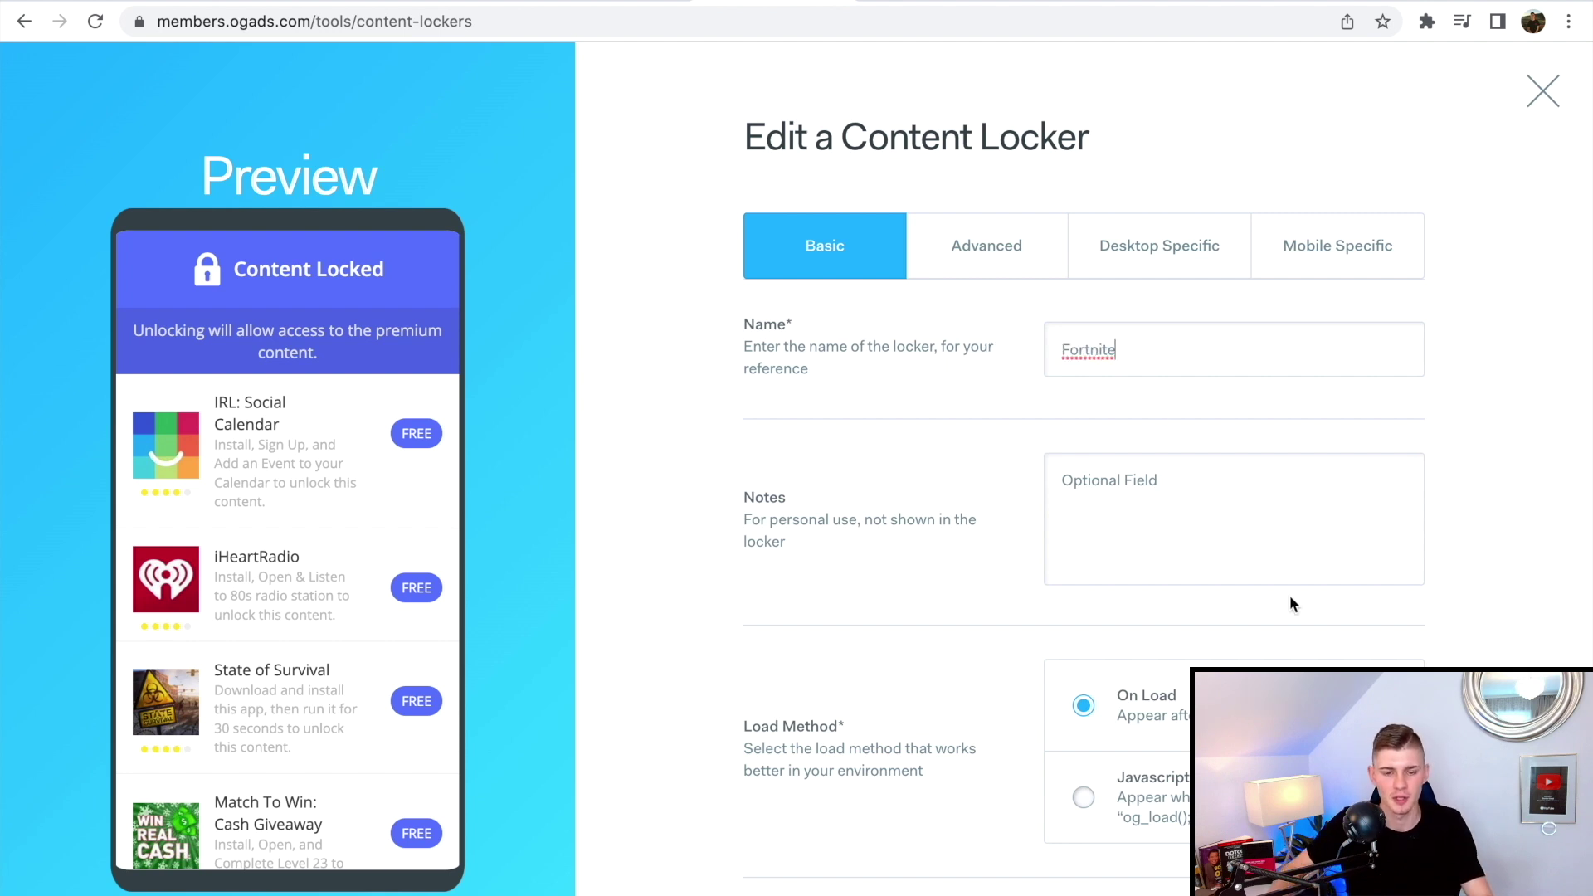
Look through the content locker's basic, advanced, desktop-specific and mobile-specific settings, and close the editor without saving.
scroll(1211, 573, "up", 1)
left_click(1131, 538)
scroll(1098, 643, "down", 3)
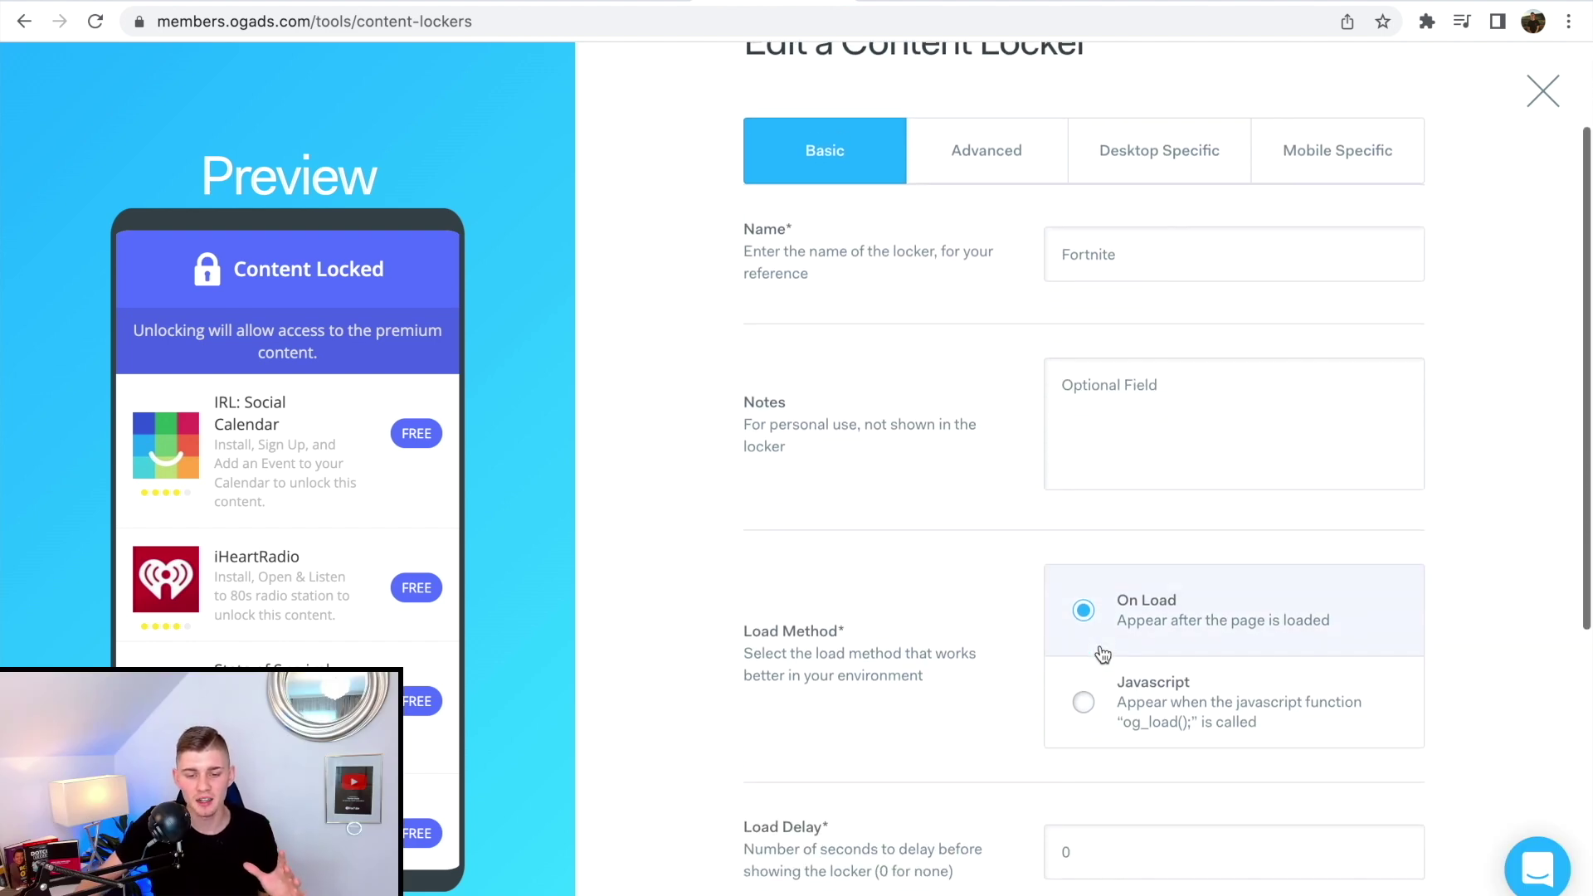
scroll(1099, 605, "down", 2)
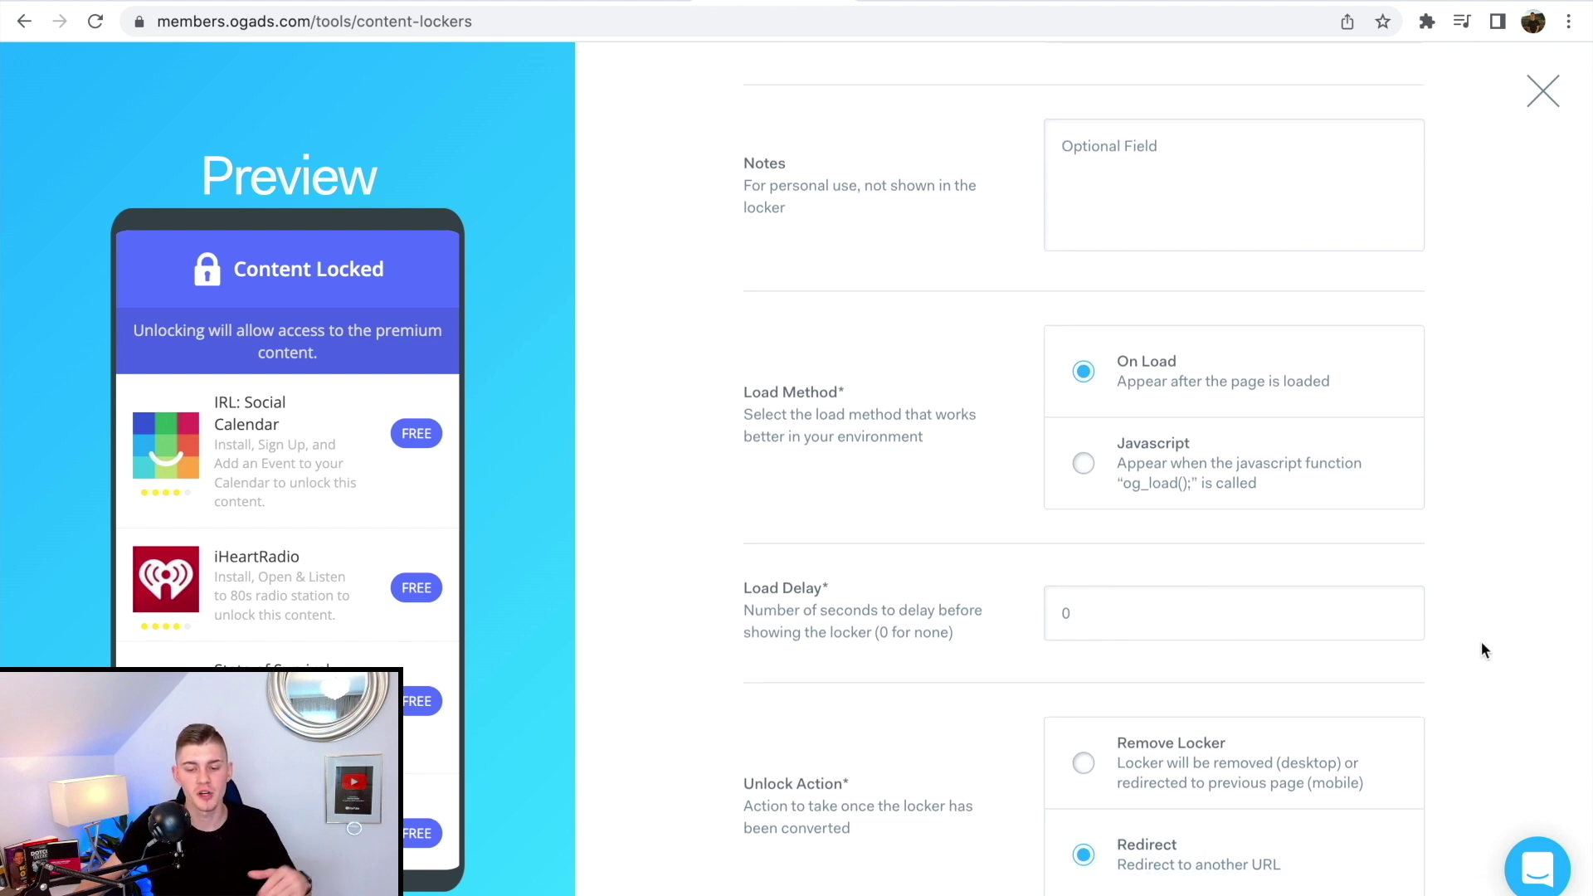
scroll(1481, 640, "up", 5)
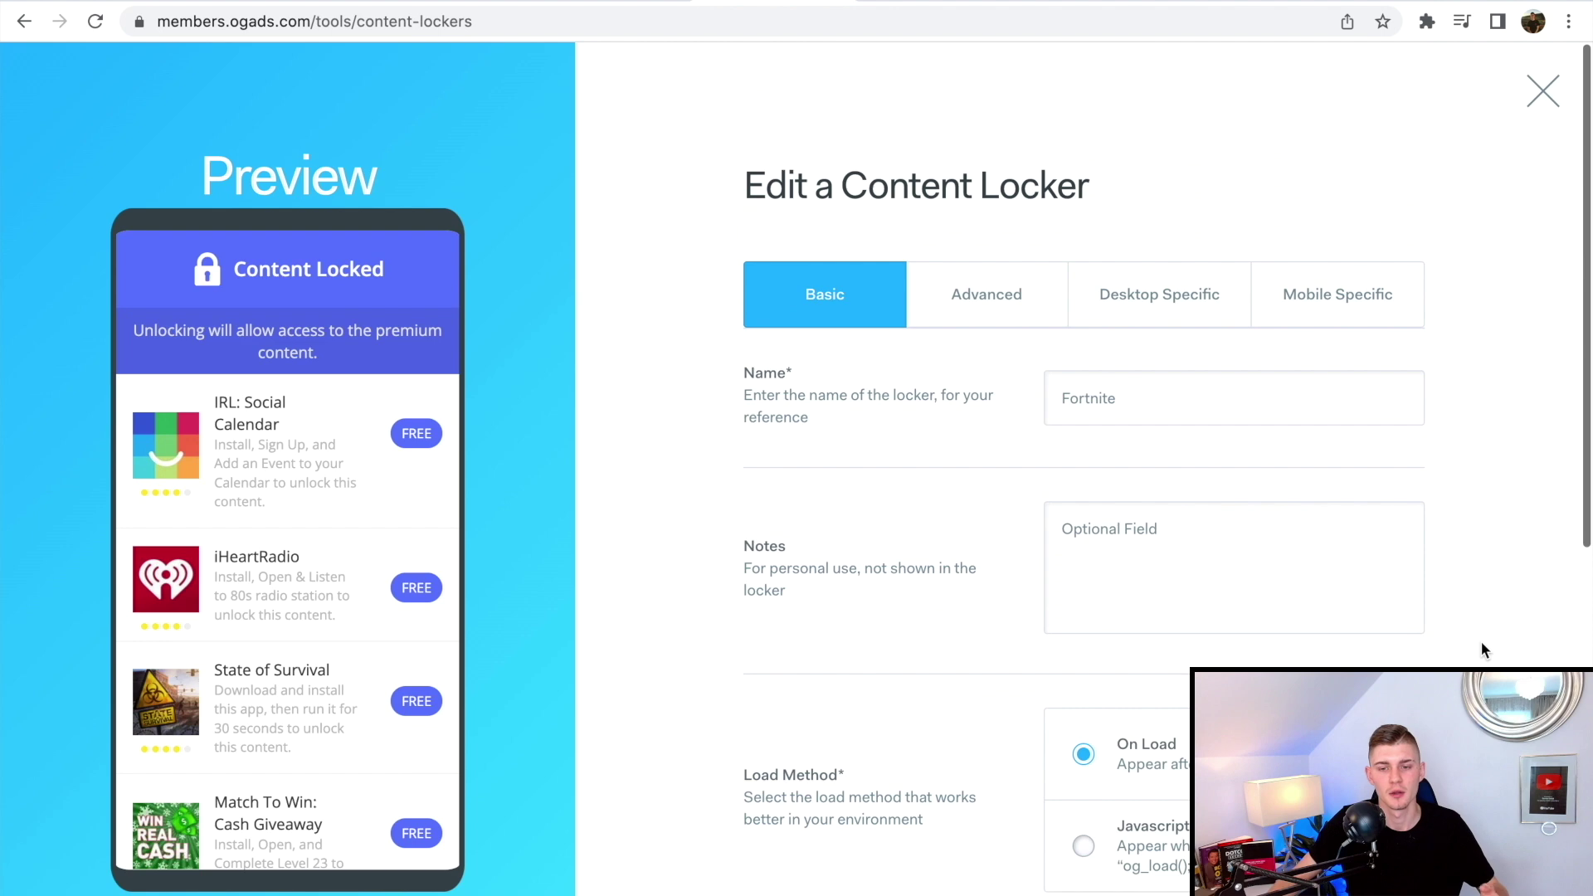
left_click(958, 323)
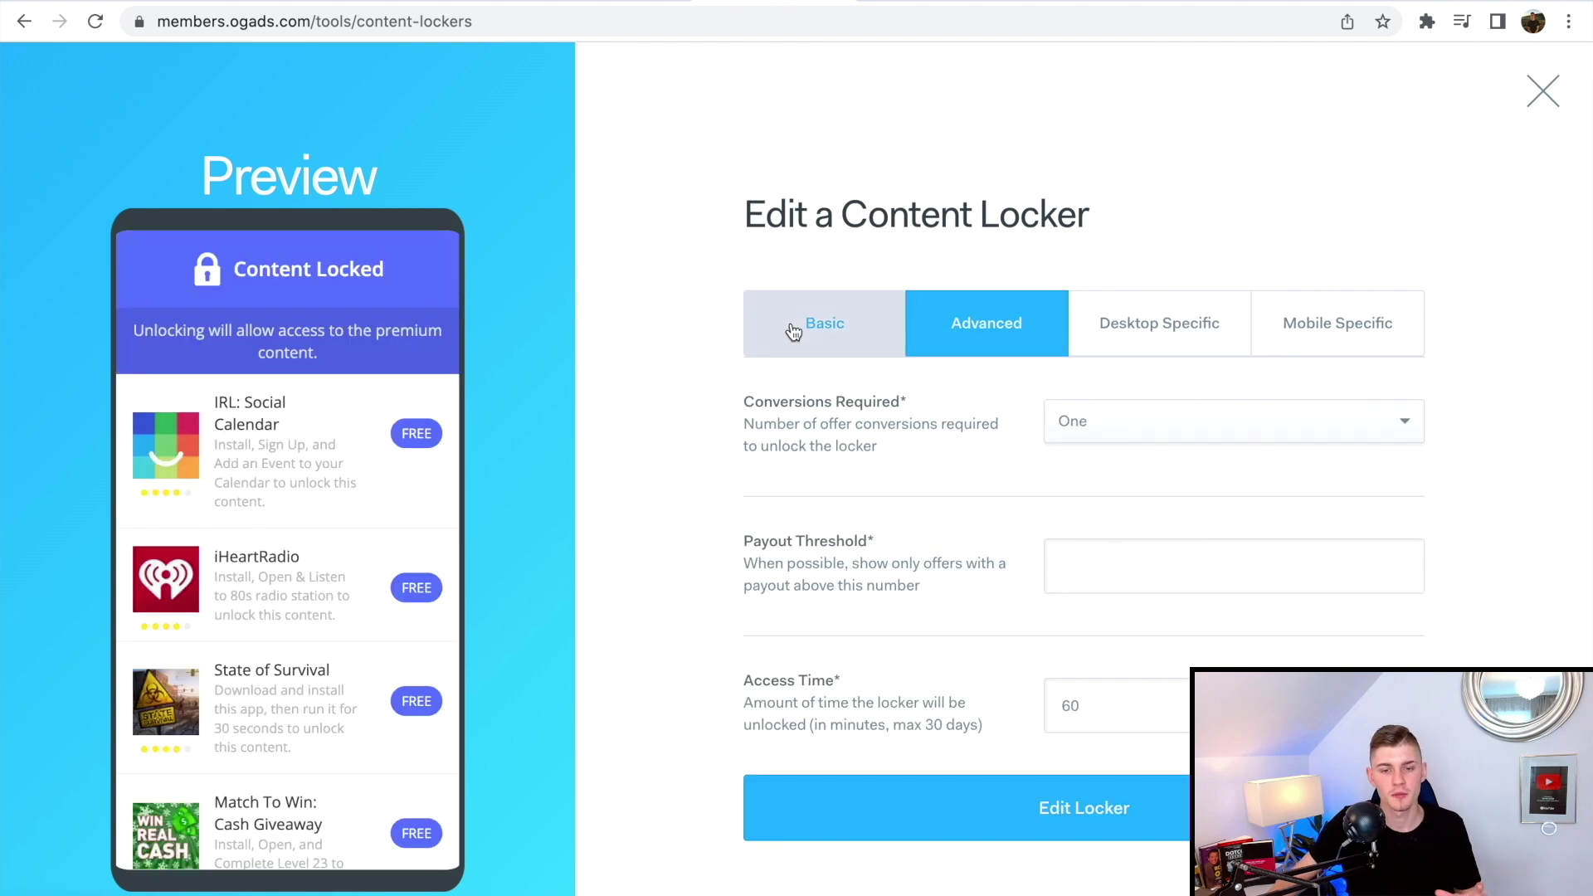
left_click(1188, 323)
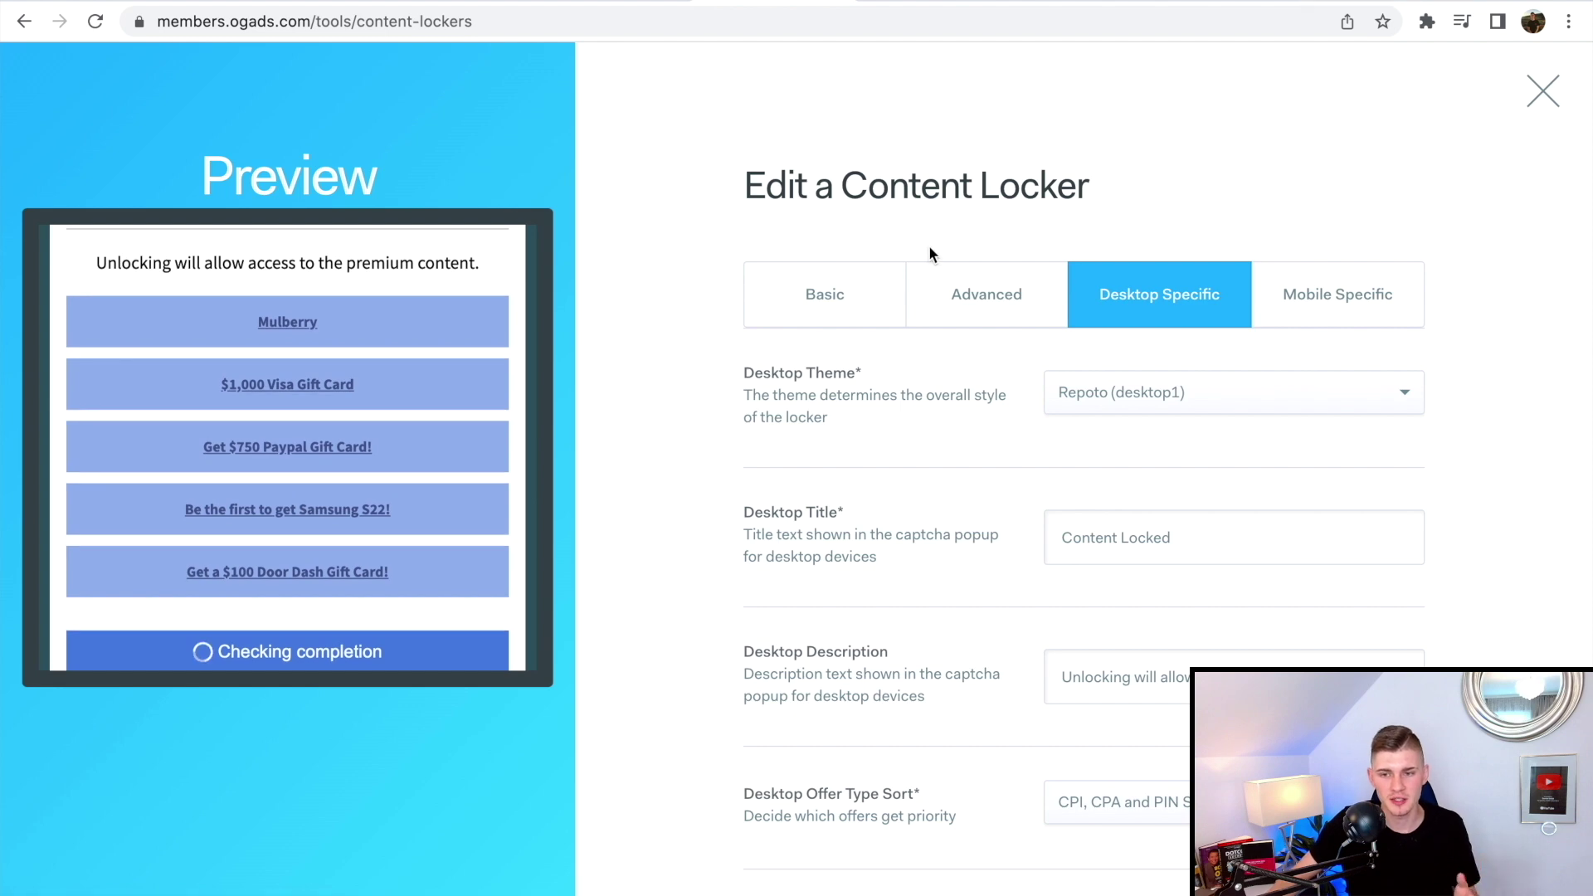
left_click(1368, 306)
scroll(253, 574, "down", 5)
scroll(284, 552, "up", 5)
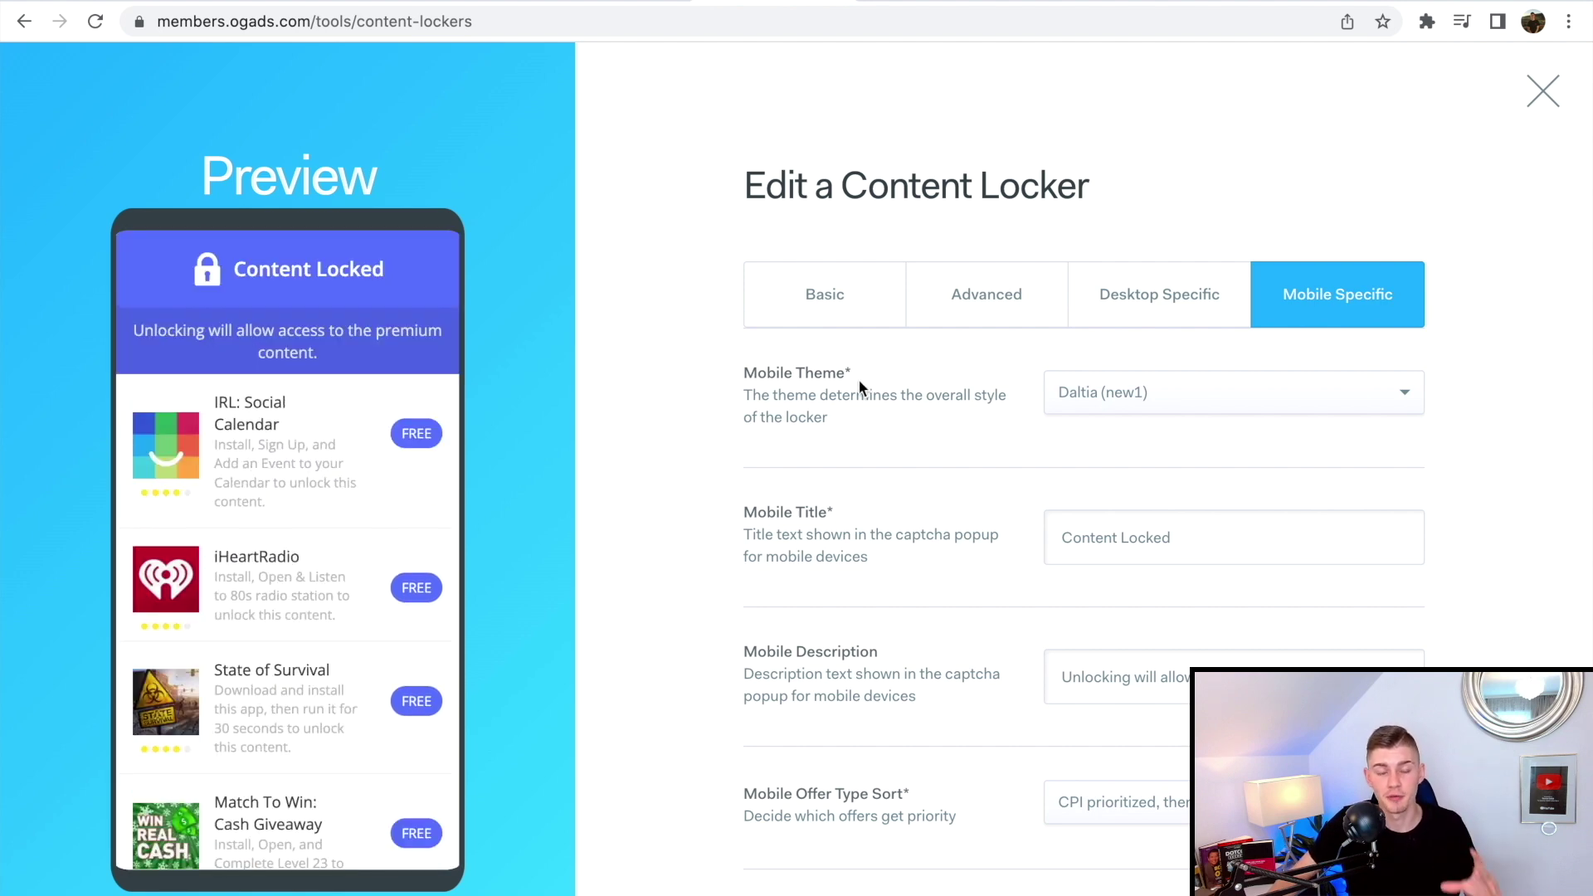
left_click(836, 313)
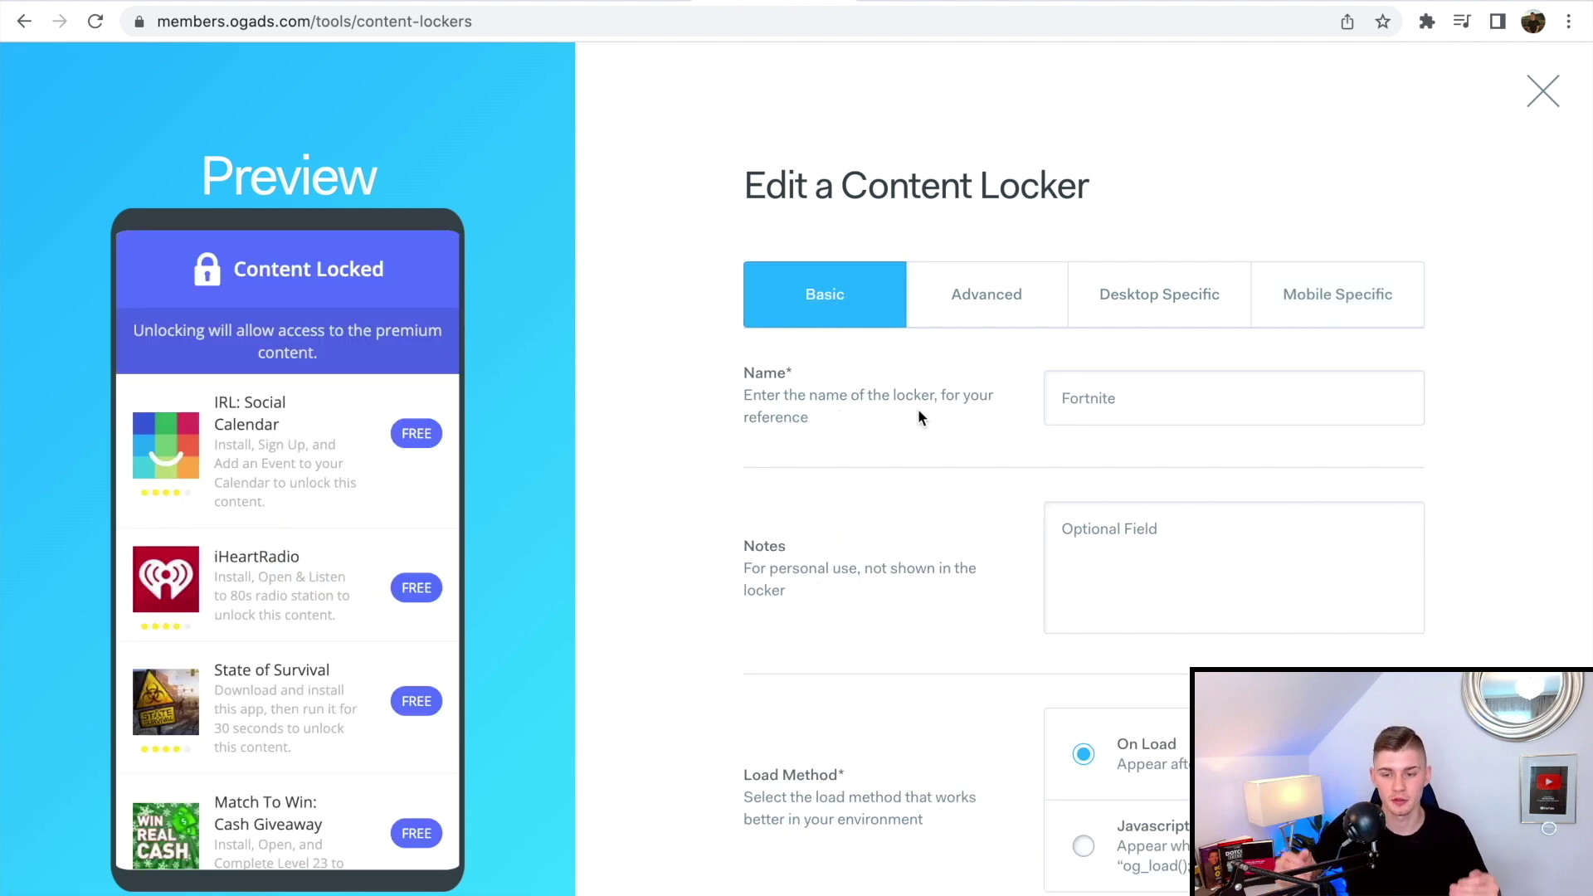
scroll(918, 408, "down", 8)
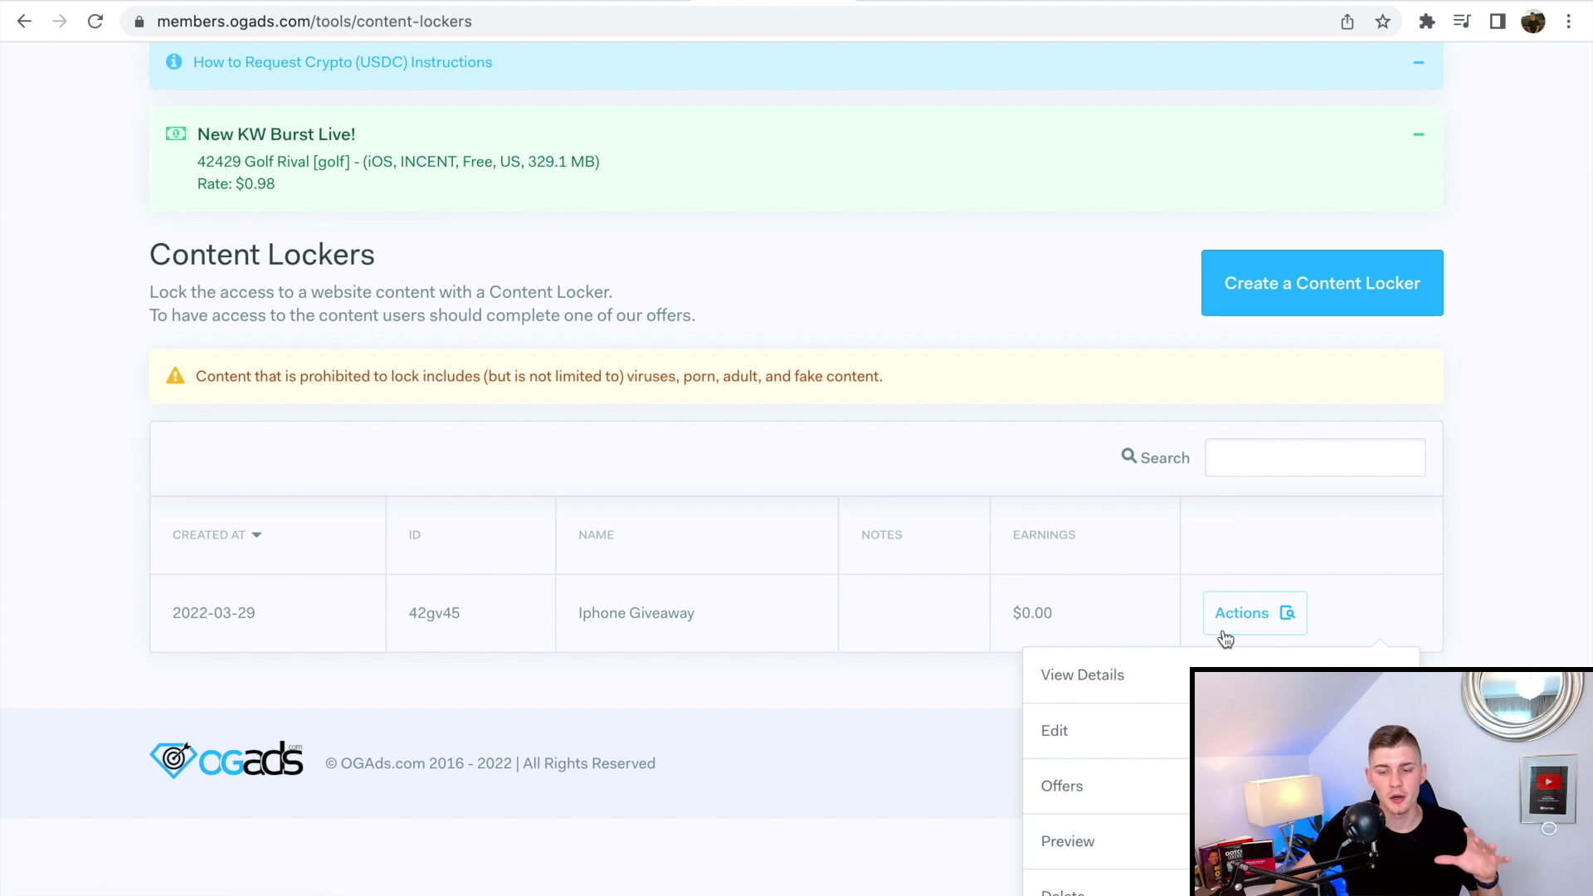
Preview the Iphone Giveaway content locker and look through its list of offers.
left_click(1097, 829)
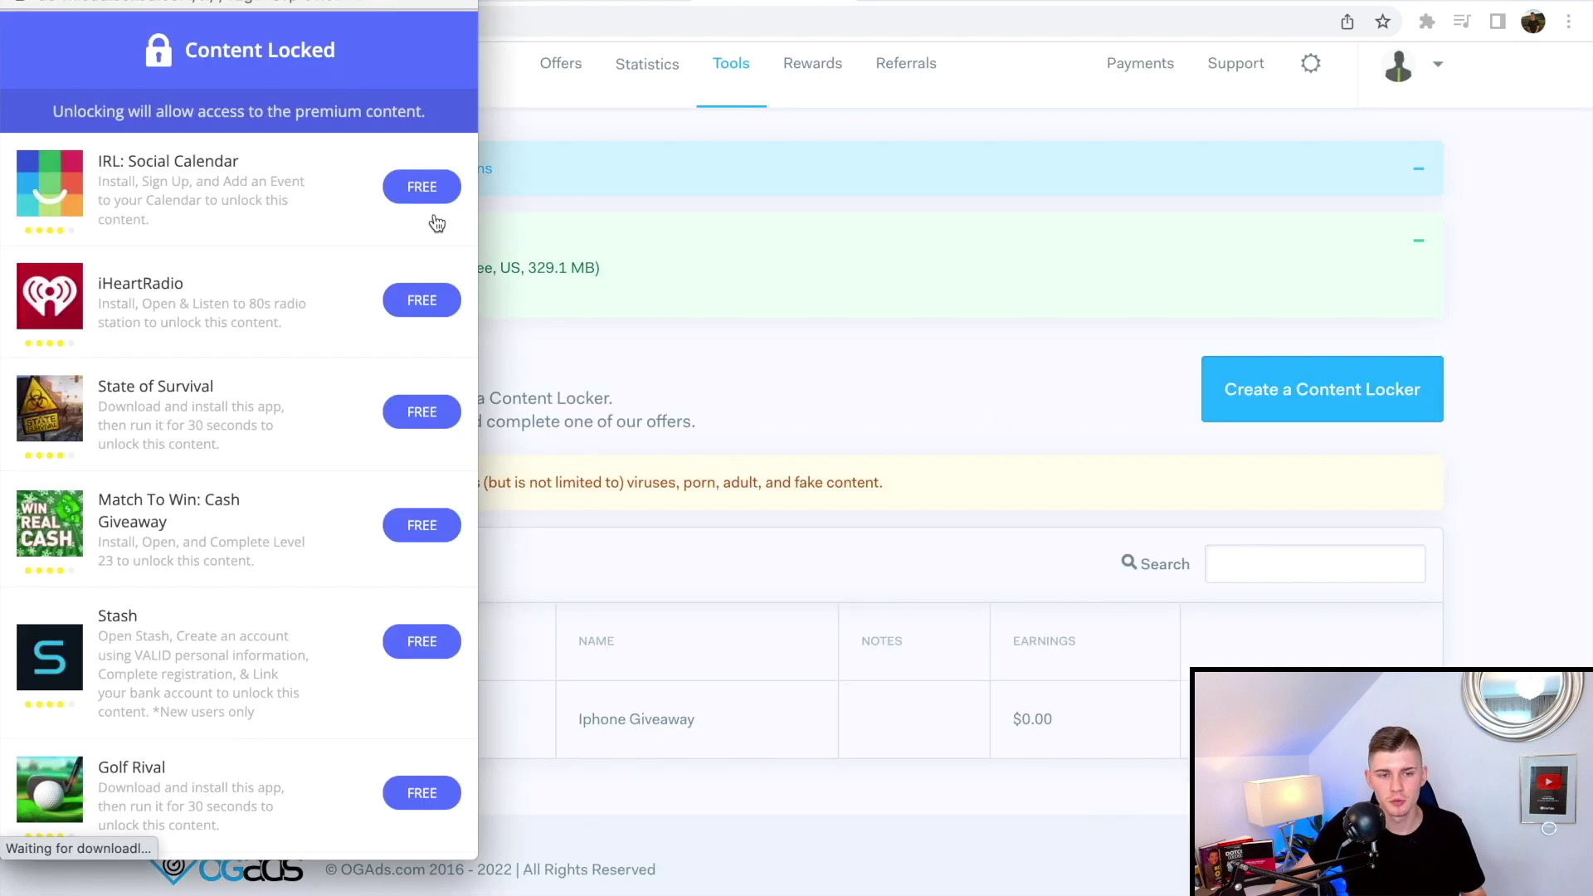
left_click_drag(239, 0, 761, 0)
scroll(783, 274, "down", 7)
scroll(784, 341, "up", 7)
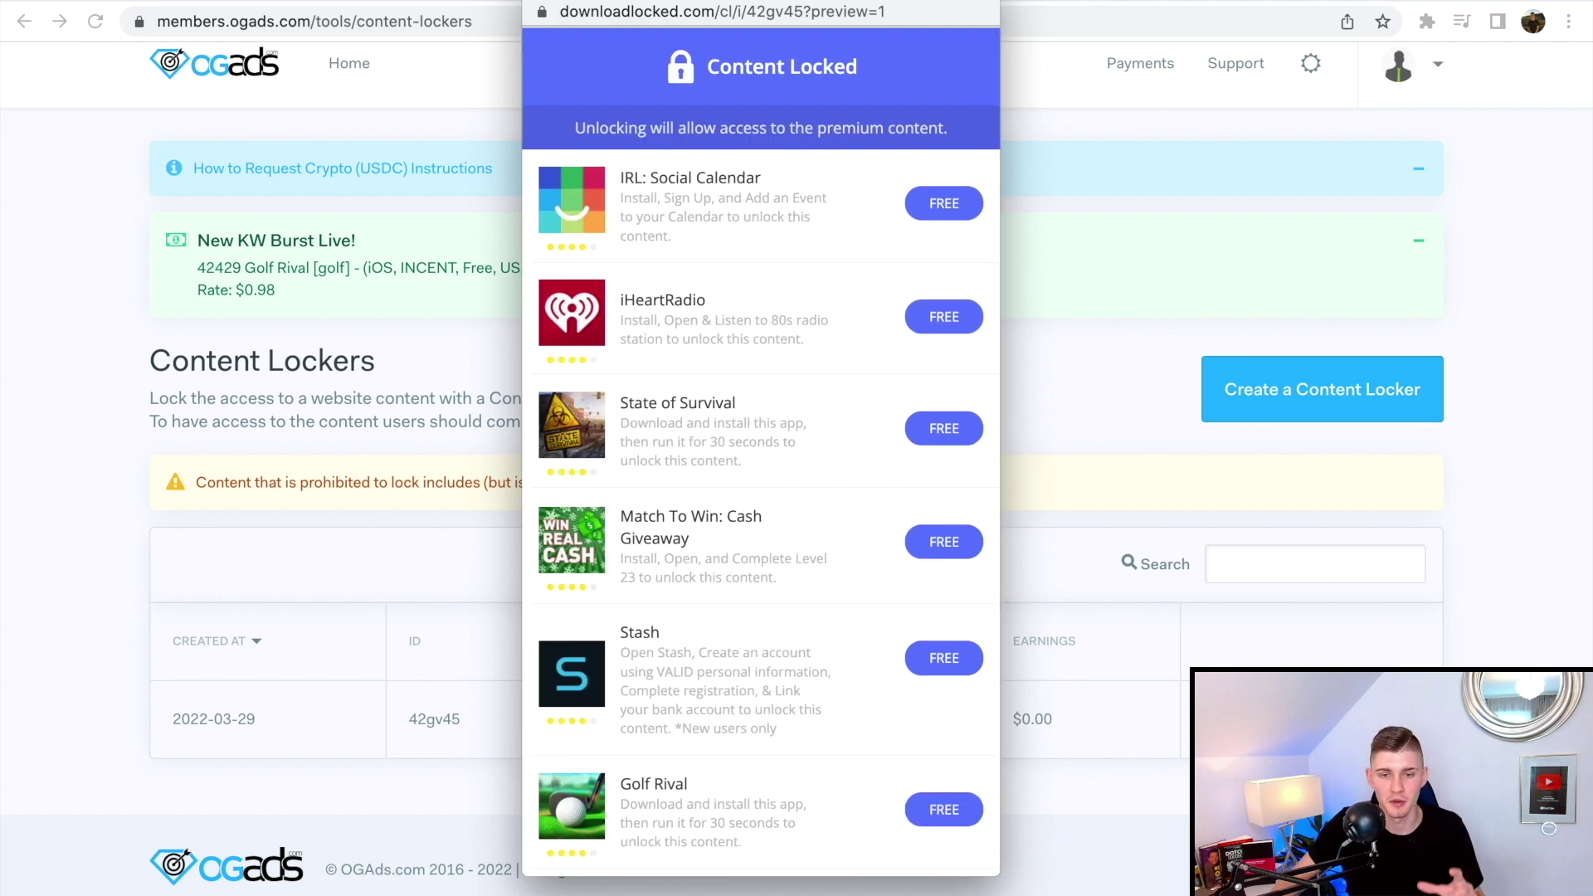
View the Iphone Giveaway locker's details and select its direct link URL below the head script.
left_click(1202, 564)
left_click(1089, 784)
scroll(1056, 530, "down", 5)
left_click_drag(1049, 400, 772, 394)
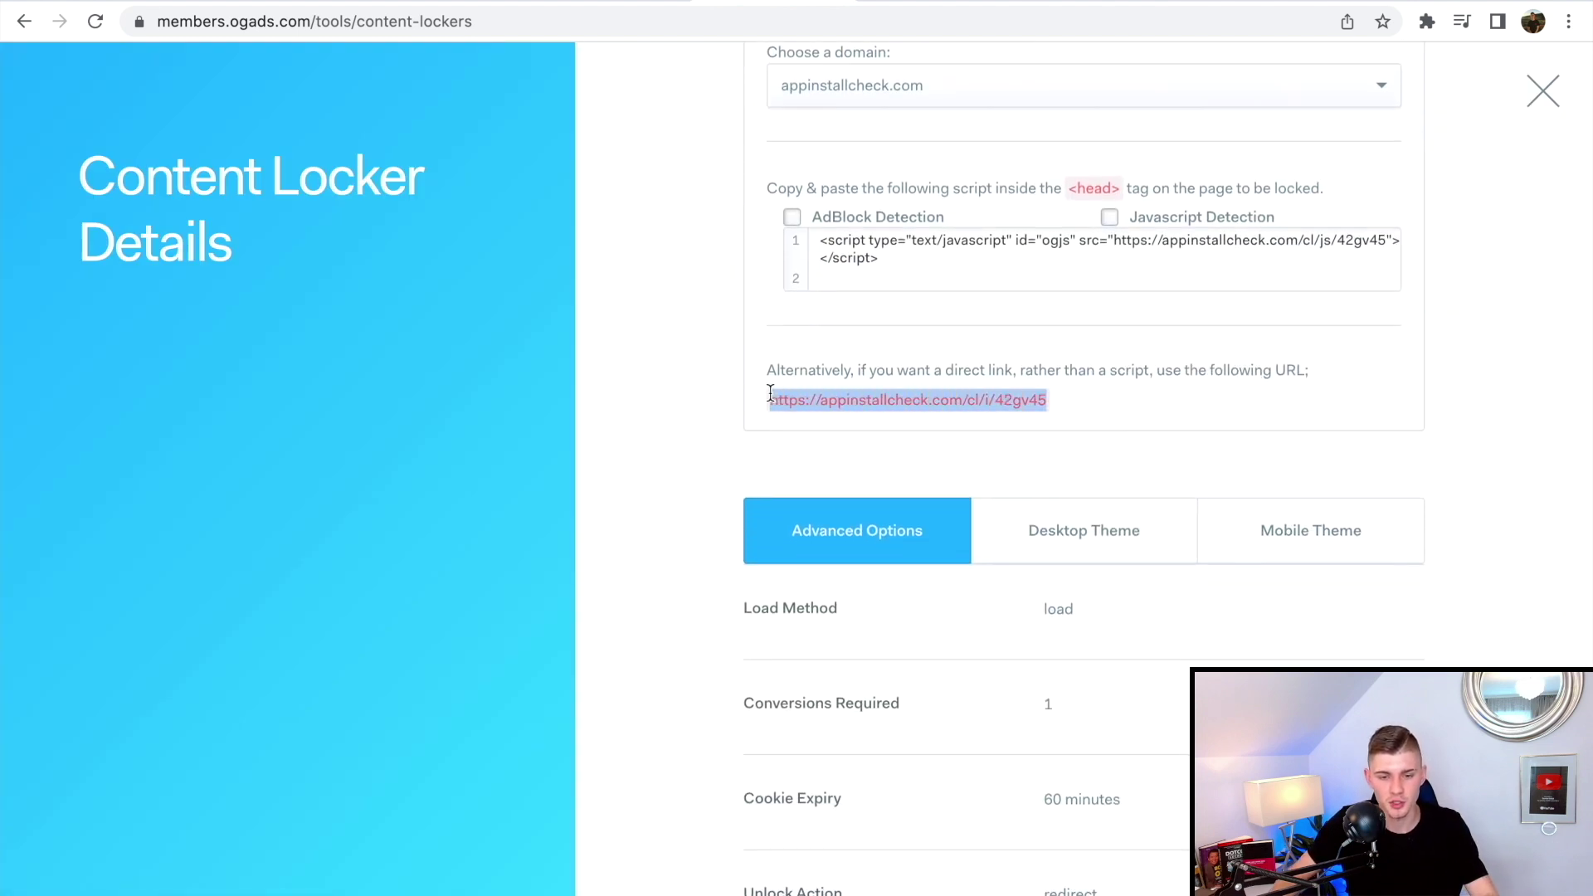
scroll(1144, 474, "up", 5)
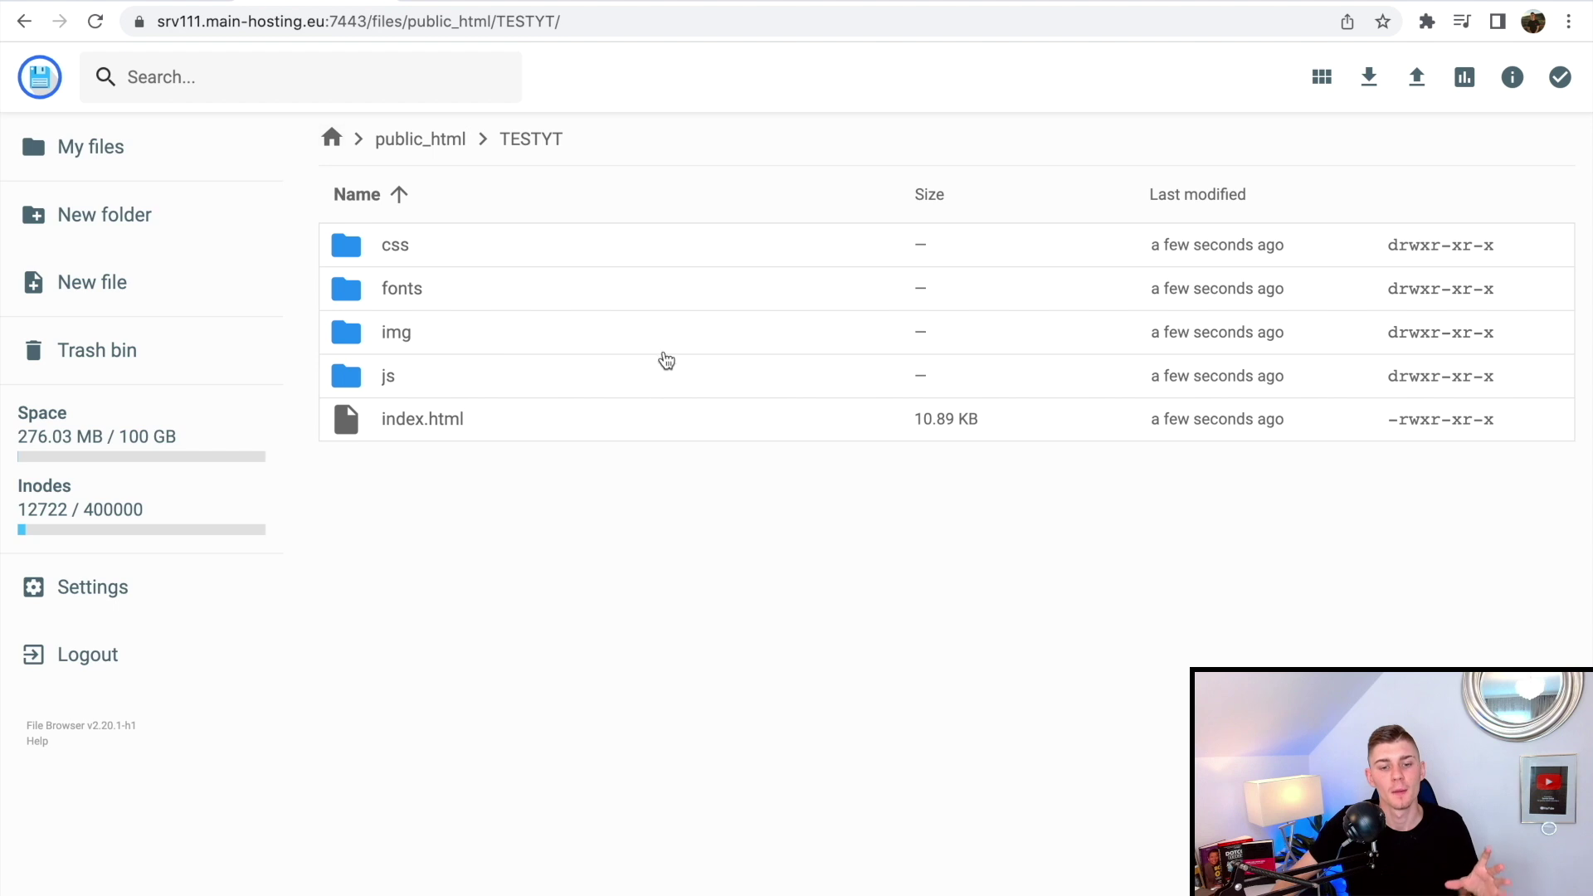
Open index.html from the TESTYT folder in public_html and look through its code down to the closing body tag.
left_click(392, 135)
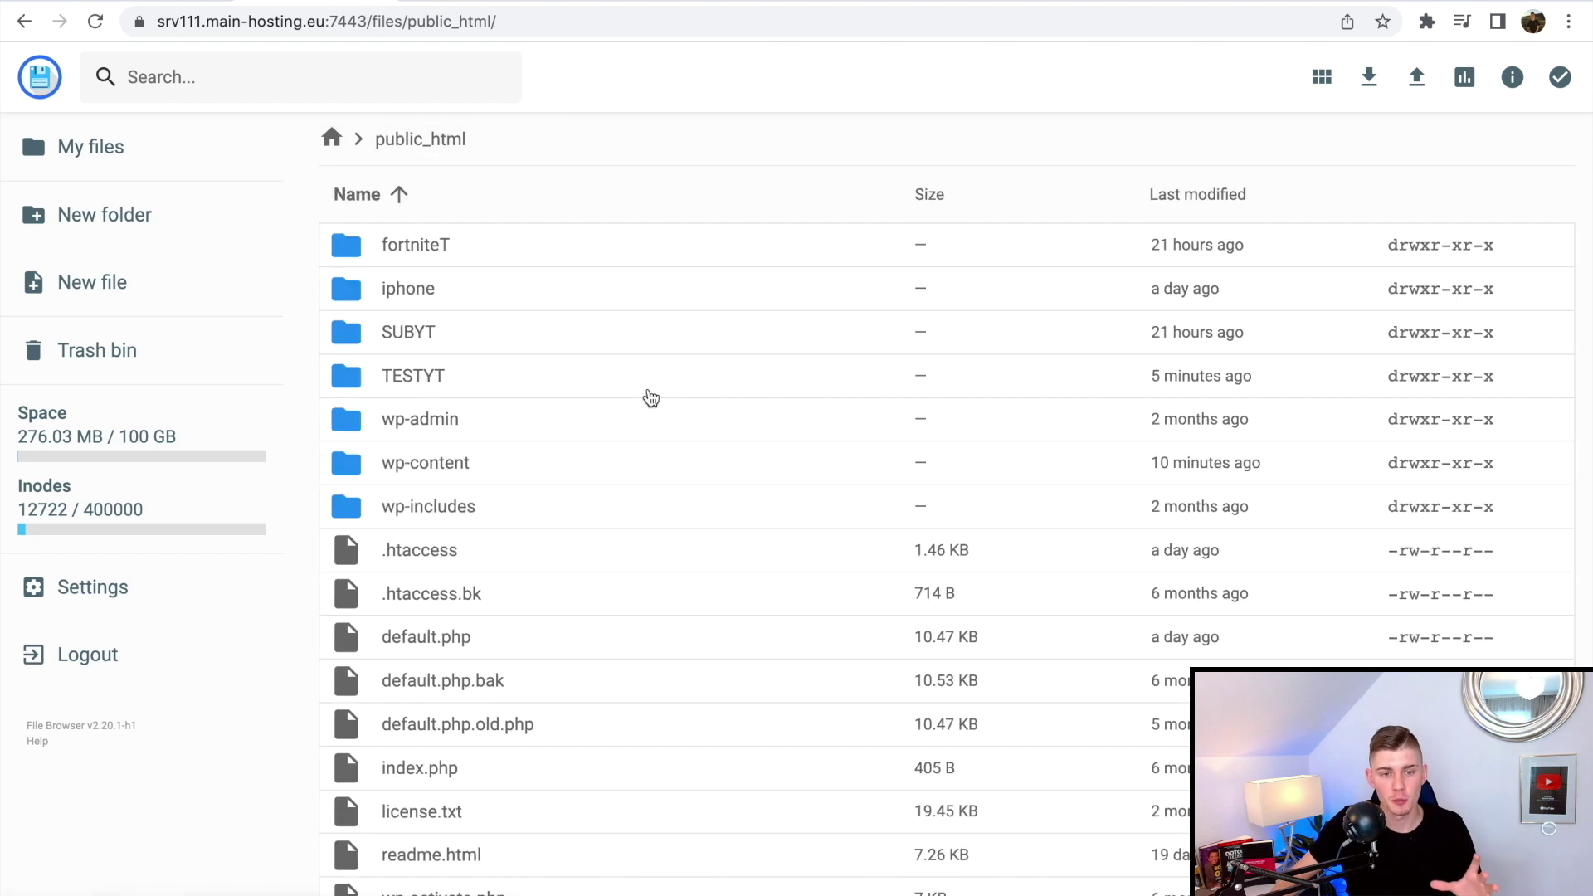
double_click(428, 383)
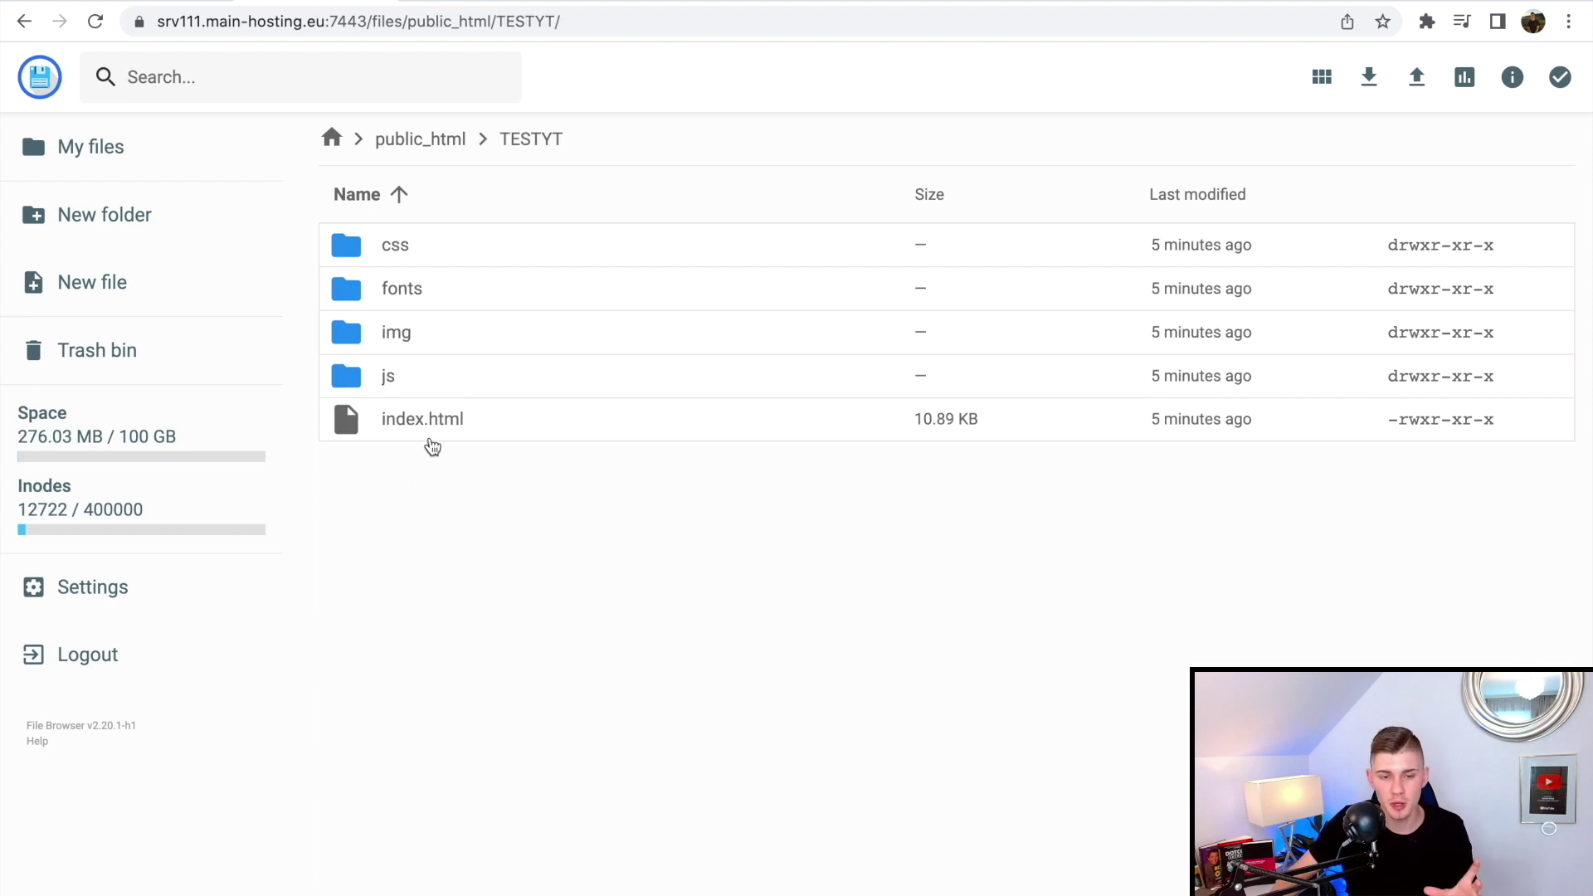
double_click(438, 425)
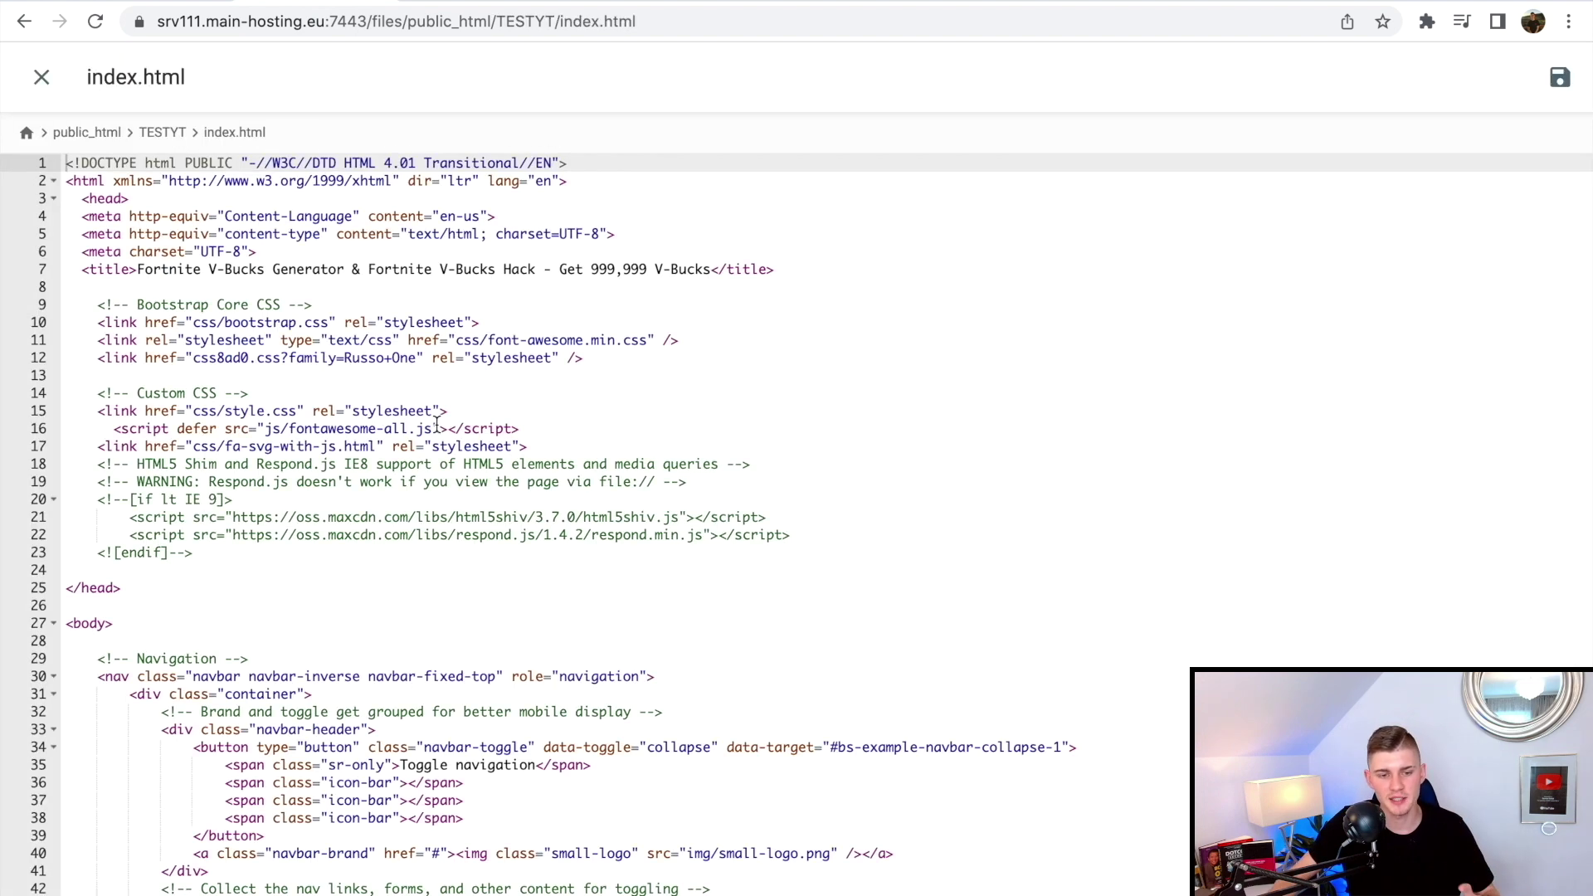
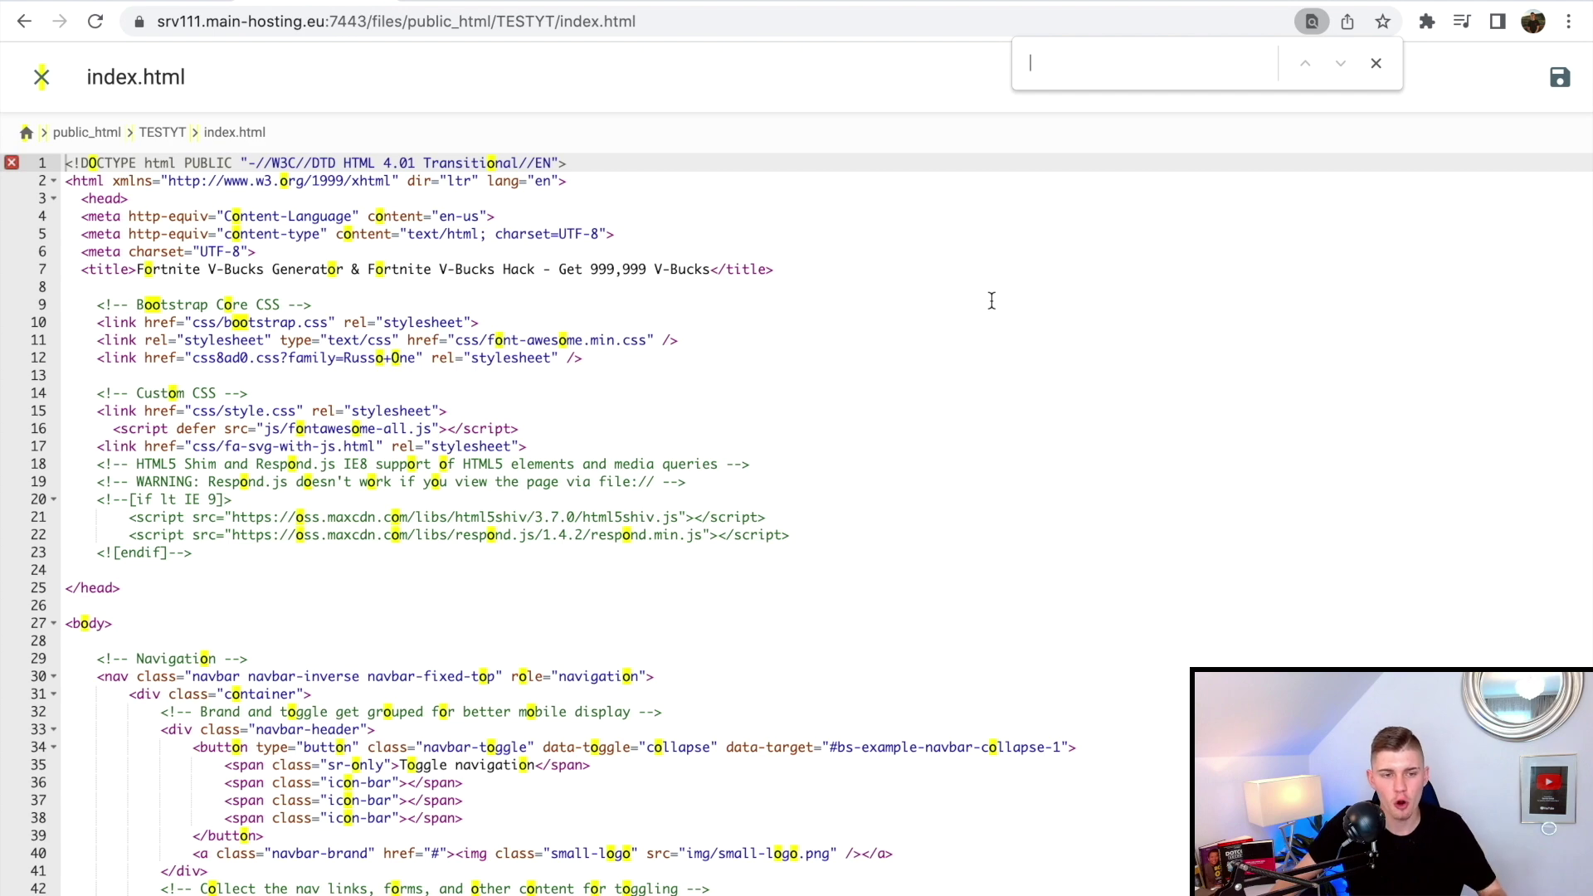
scroll(992, 300, "down", 20)
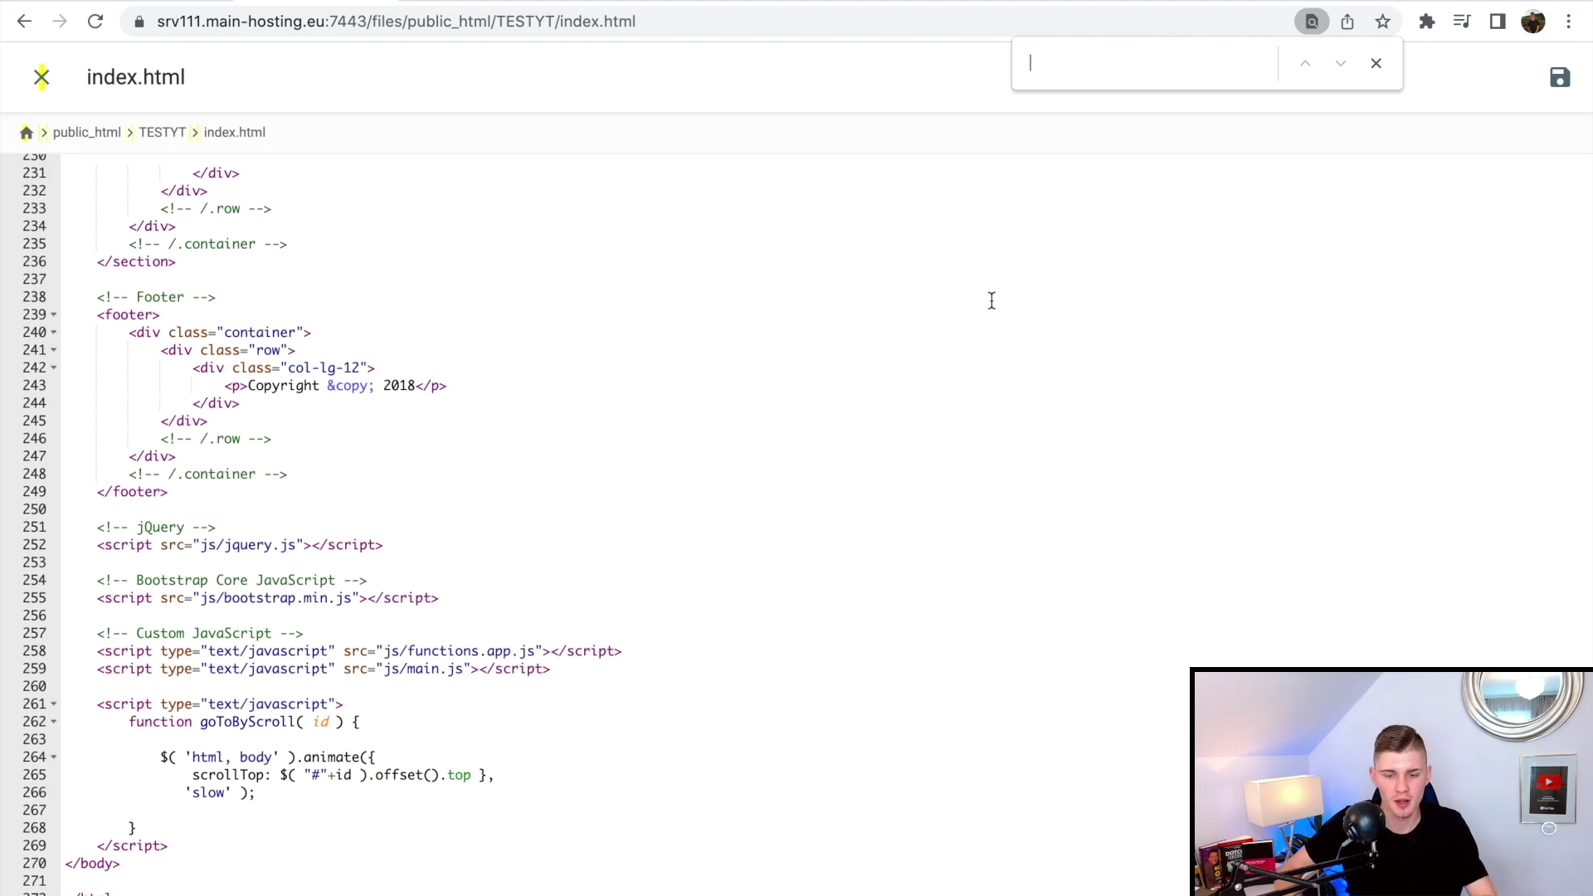
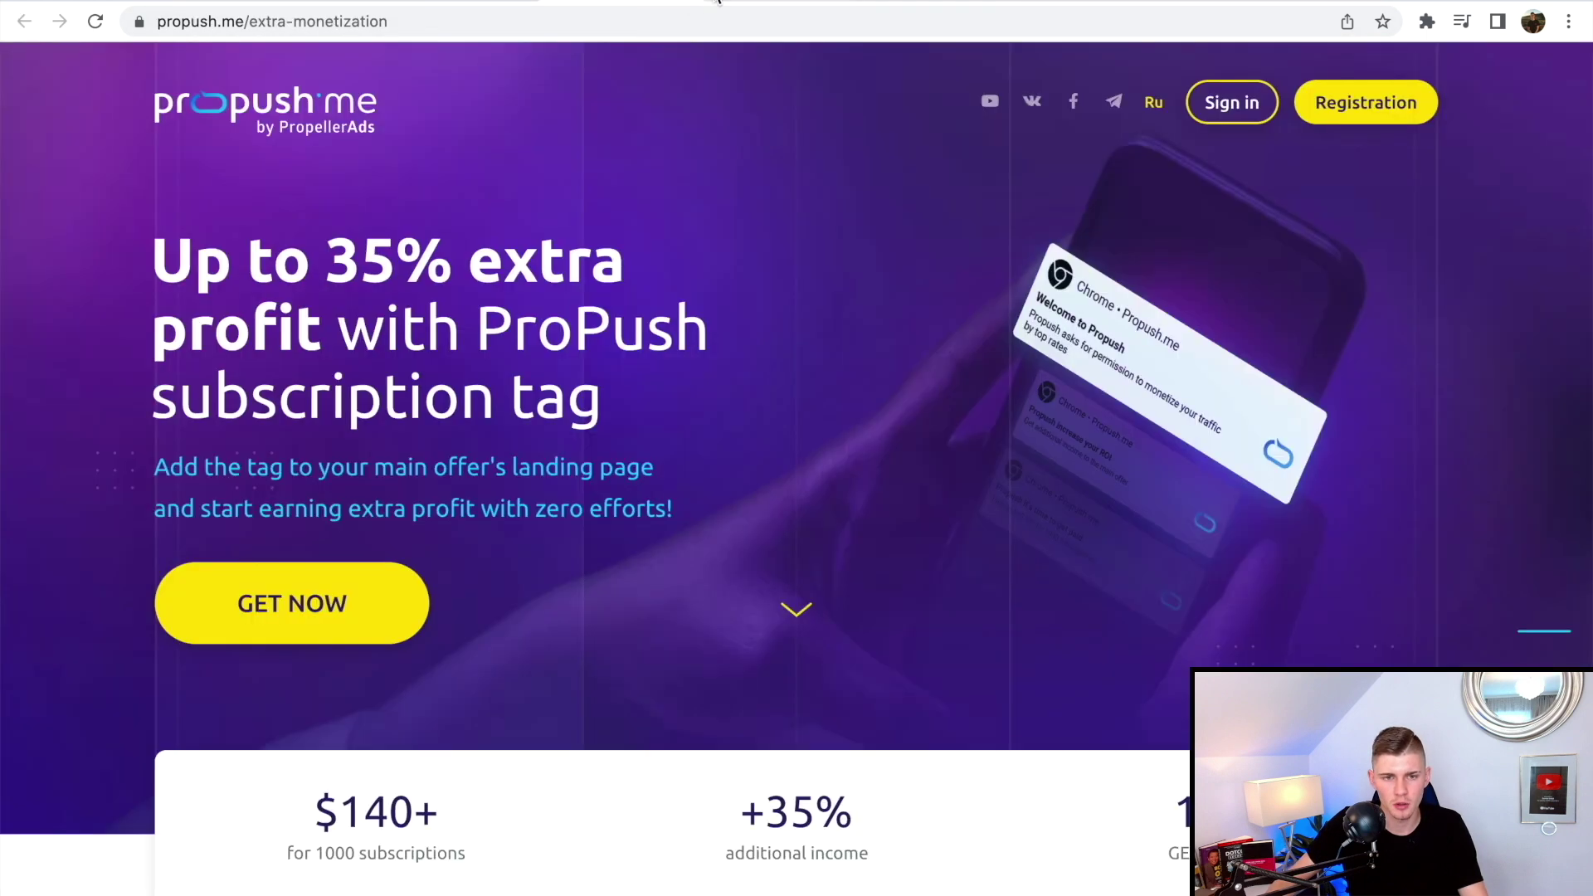
Switch to the OGAds content locker details and select the Iphone Giveaway locker's direct link URL.
left_click(749, 3)
scroll(1177, 427, "down", 1)
left_click_drag(1047, 772, 777, 773)
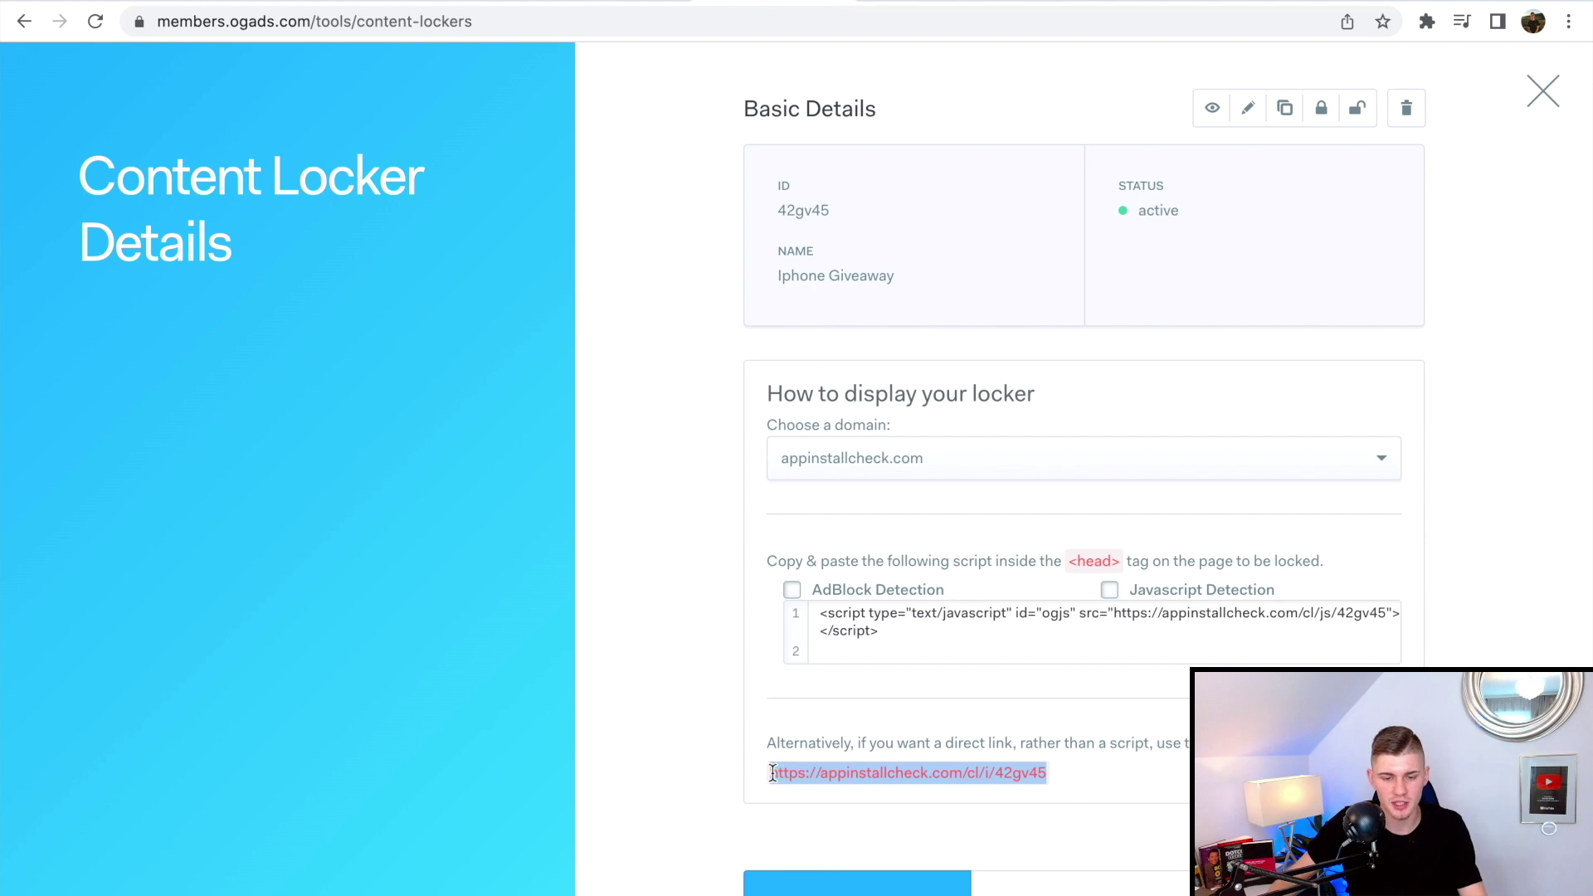
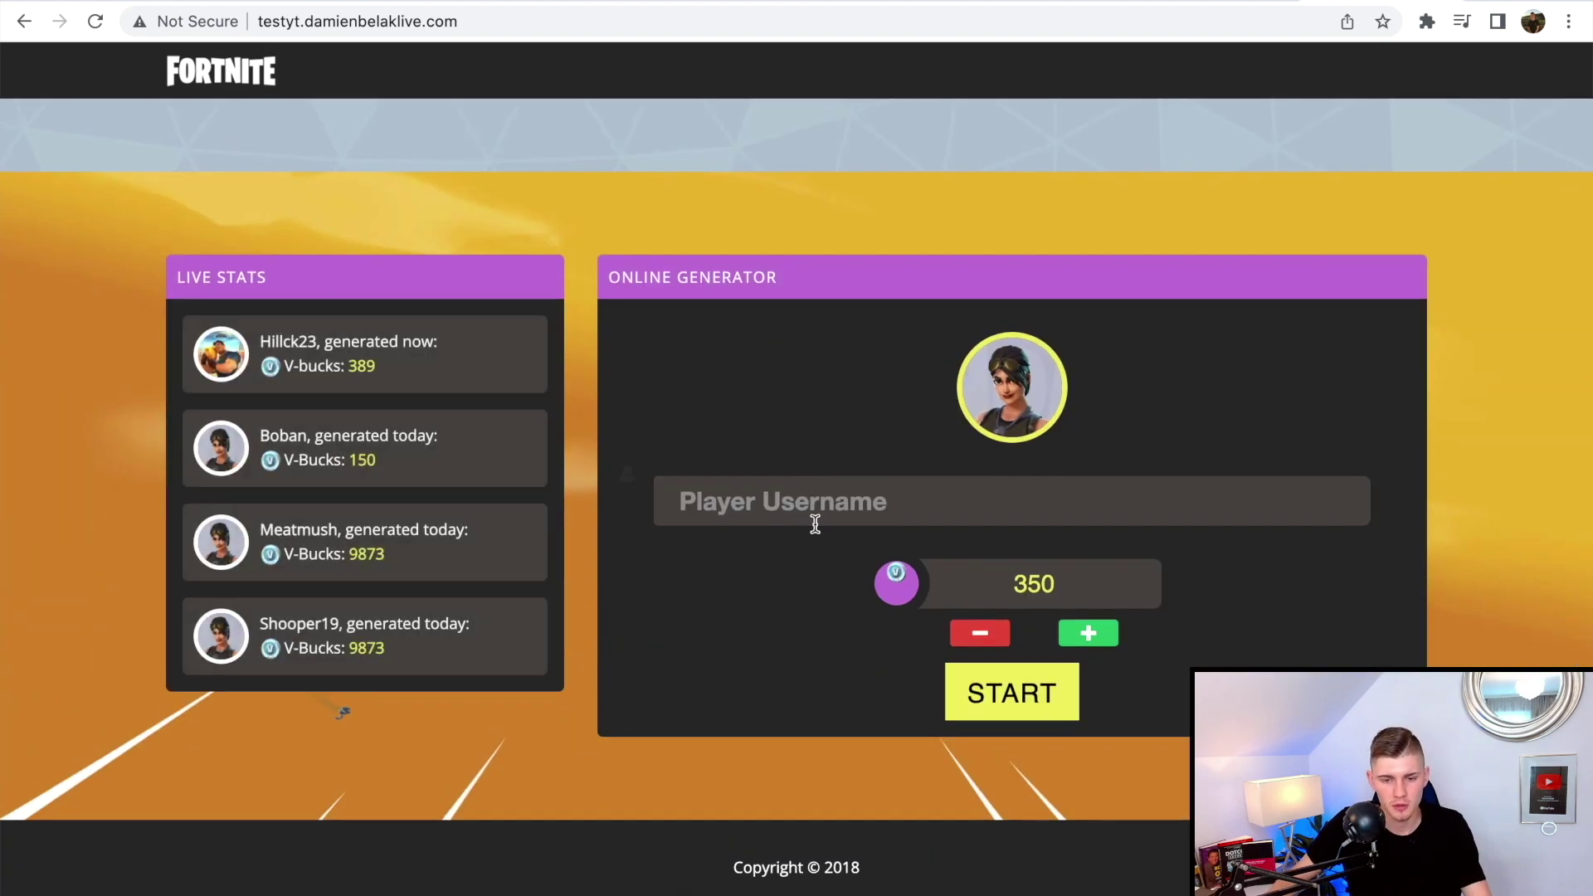
Test the live Fortnite generator page with the username asdda and 300 V-Bucks, continuing through the human verification link.
left_click(818, 524)
type("asdda")
left_click(980, 633)
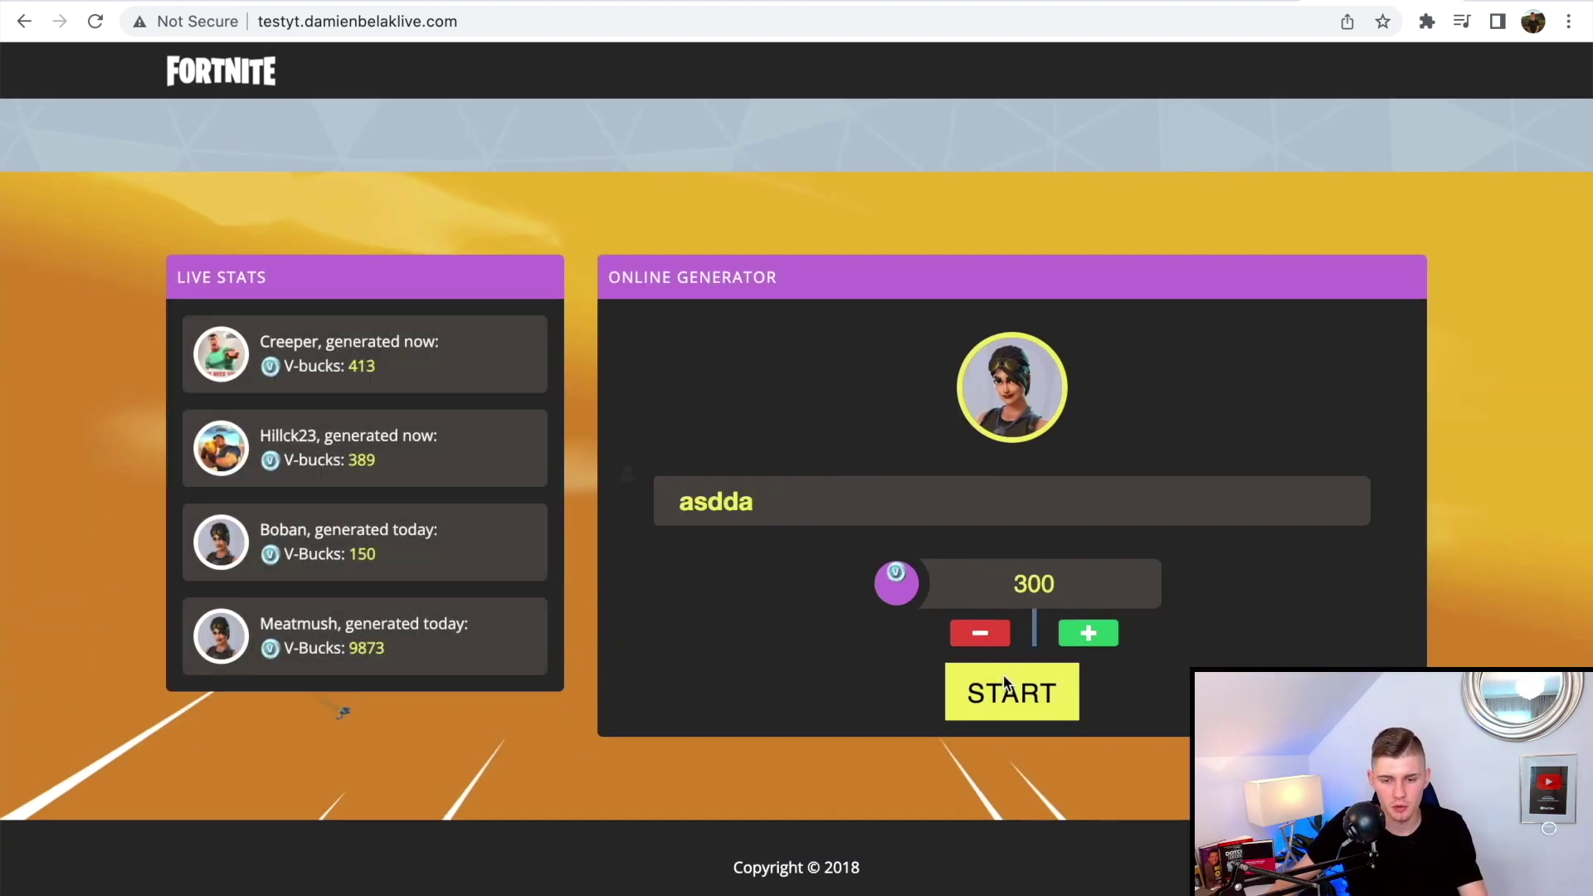
left_click(1006, 685)
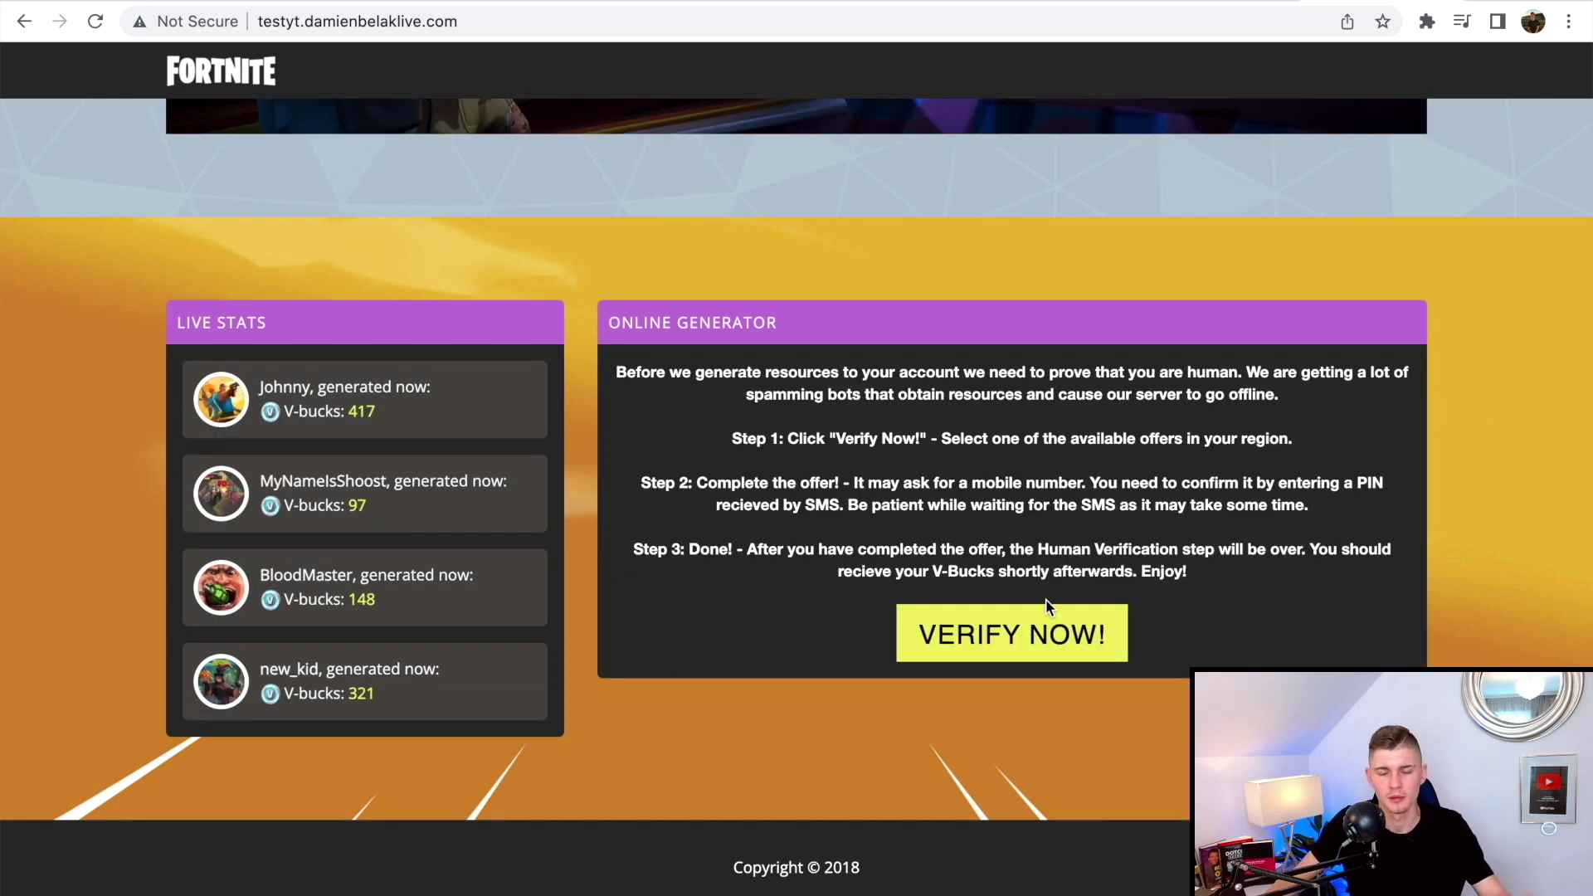
left_click(1044, 625)
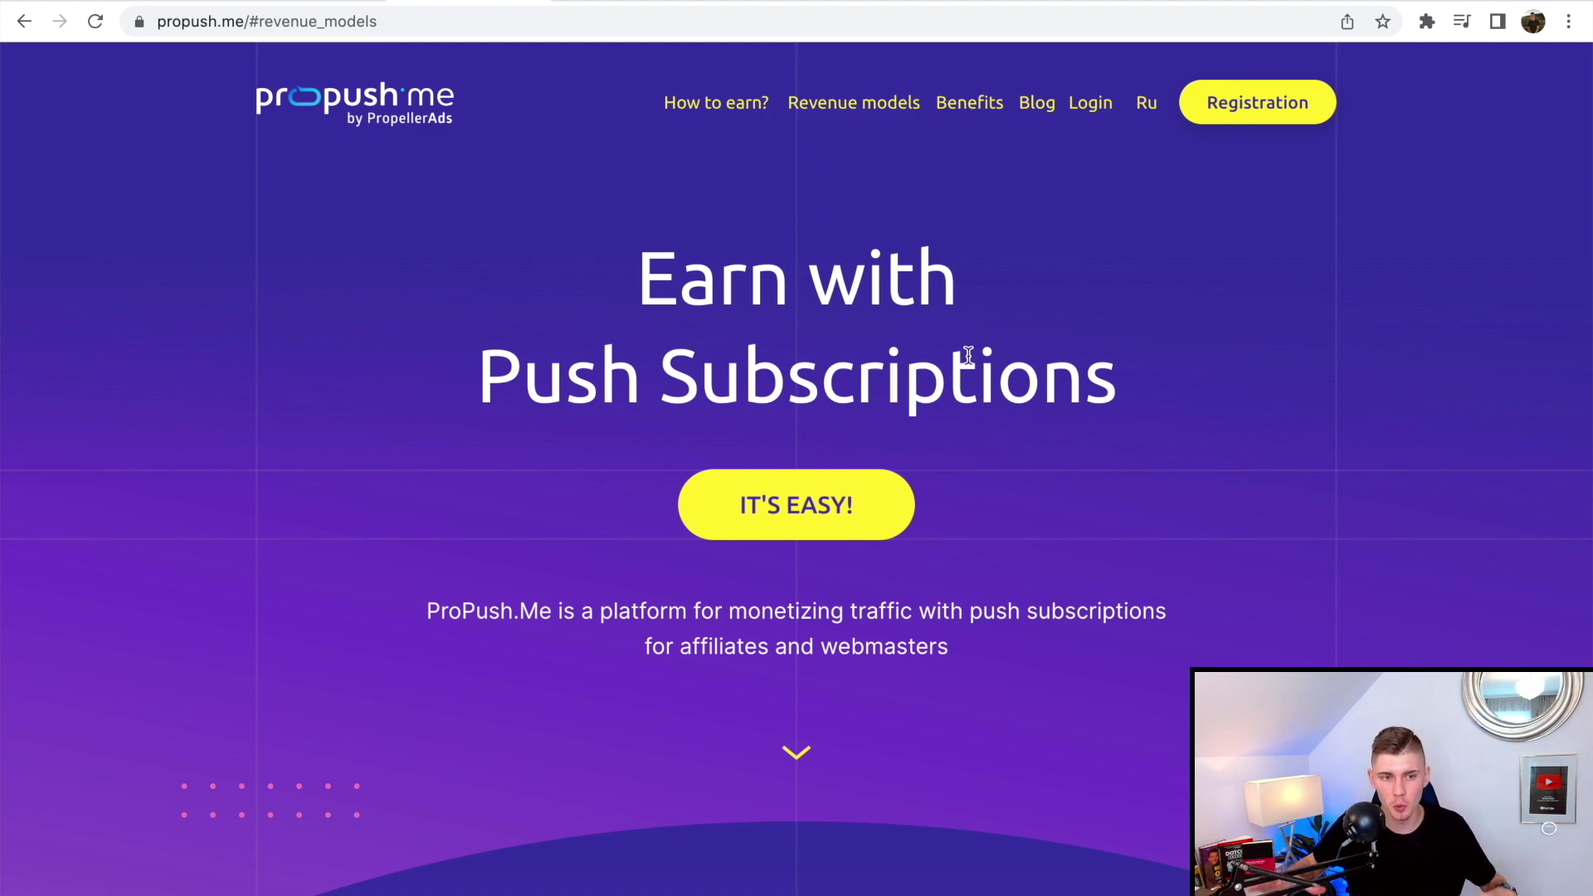
Look through the ProPush.Me home page's introduction and its section on how to earn, including Extra-monetization.
scroll(545, 580, "down", 1)
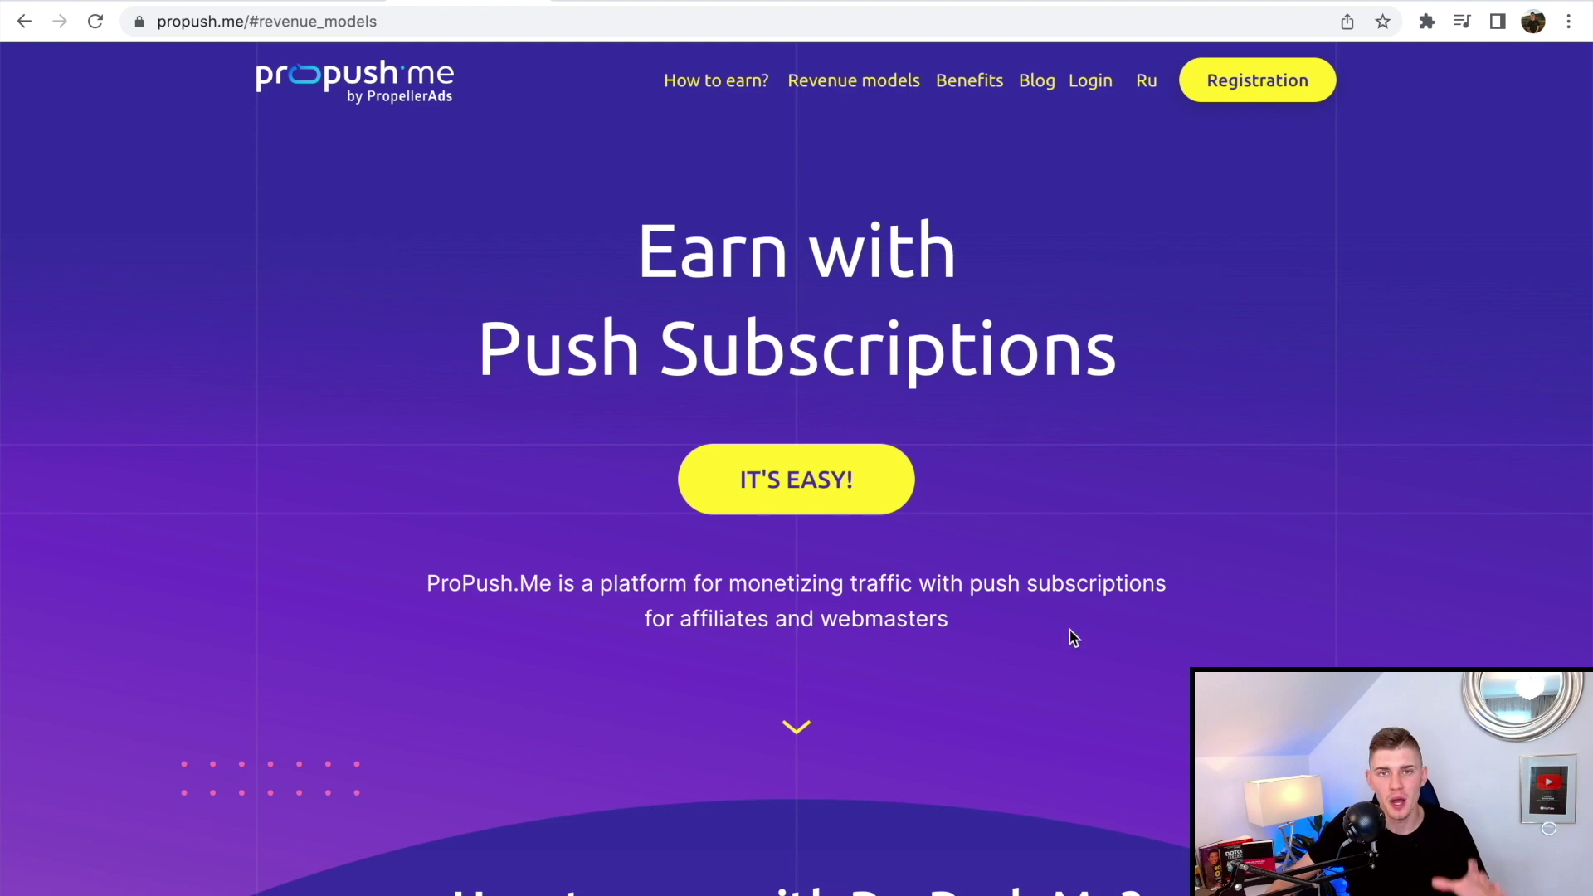
scroll(1052, 633, "down", 9)
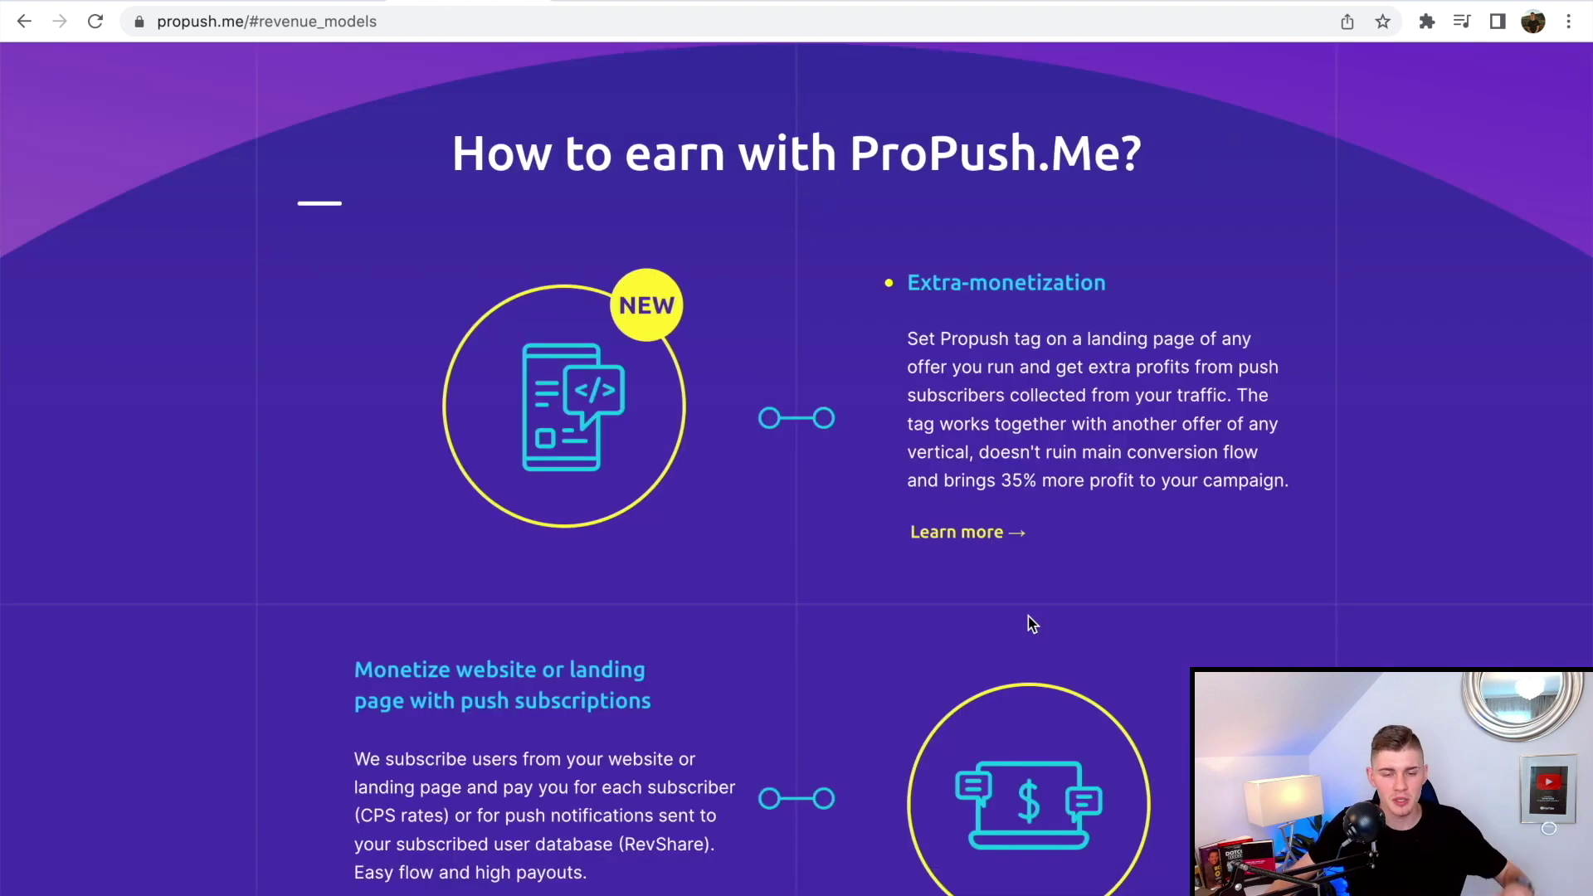
scroll(1028, 615, "down", 1)
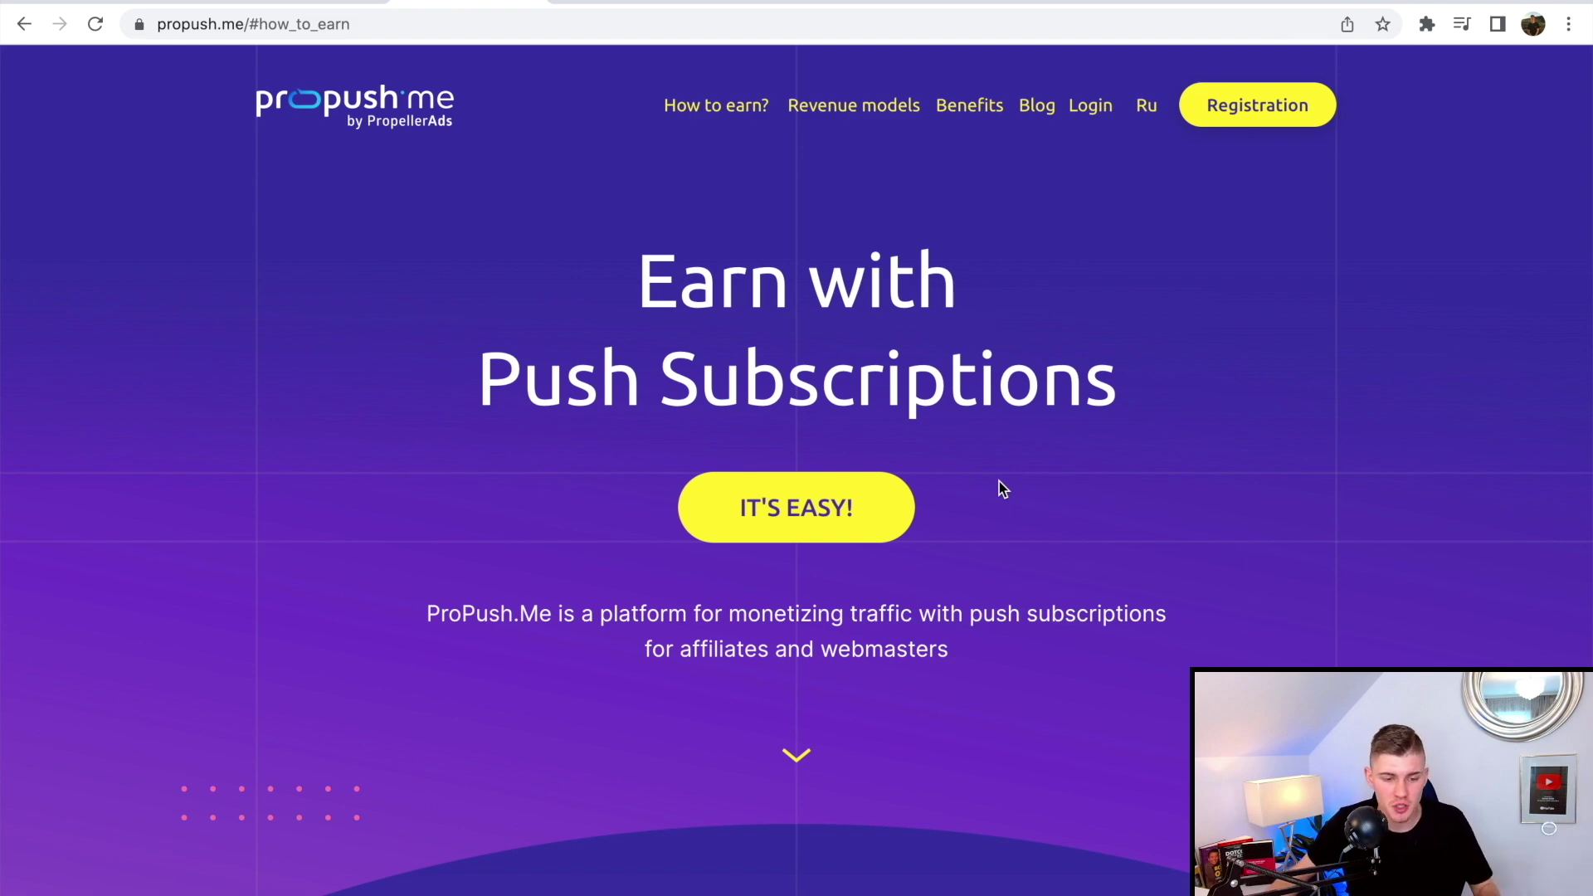
scroll(999, 487, "down", 8)
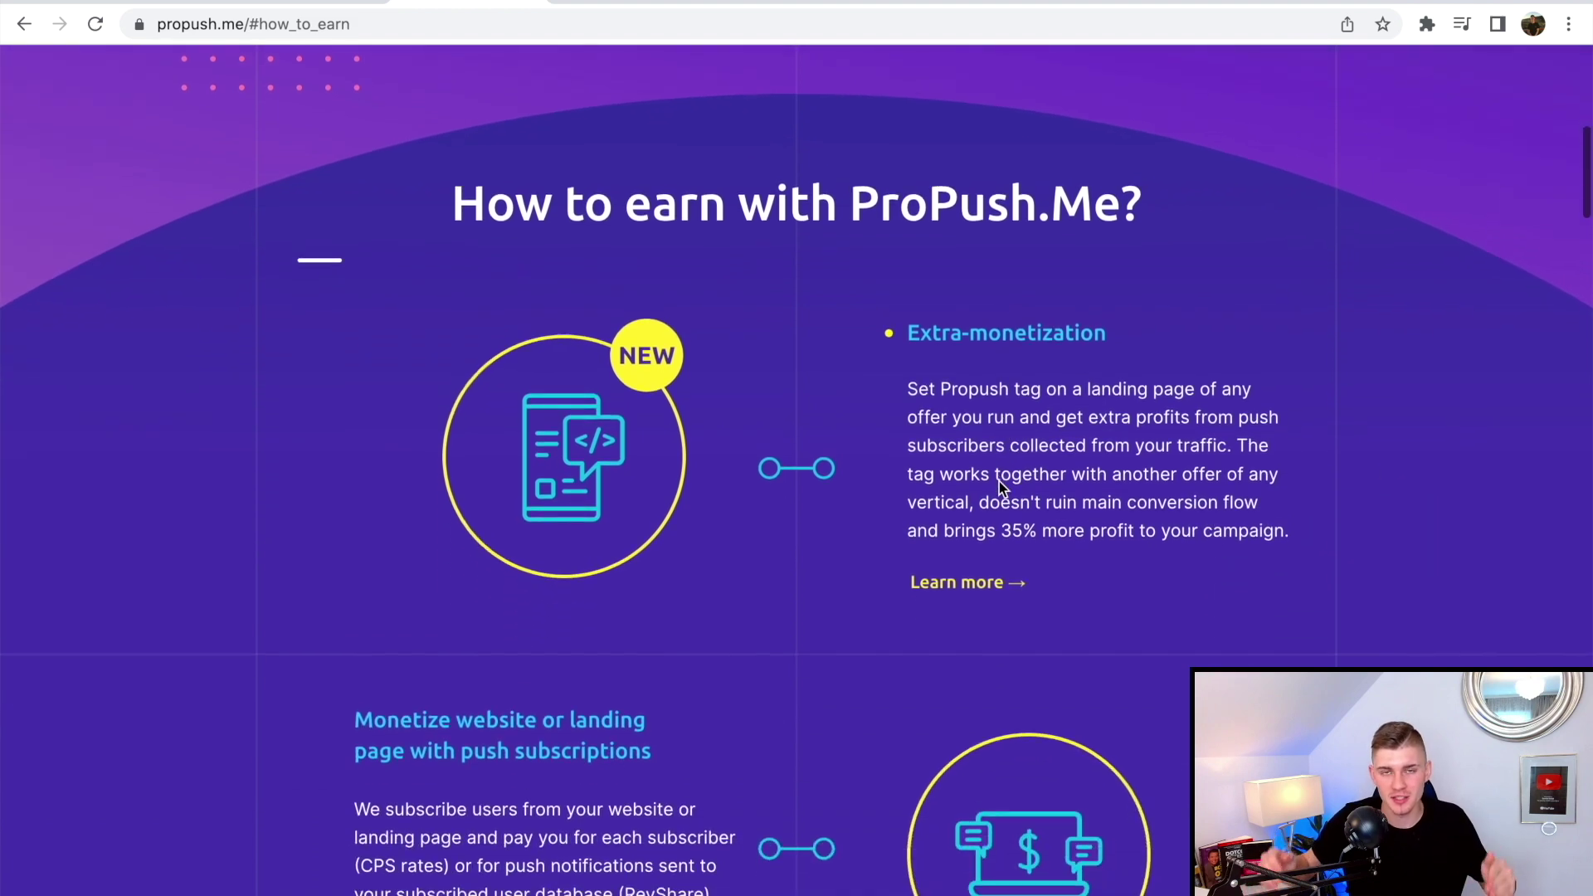
scroll(1001, 488, "down", 2)
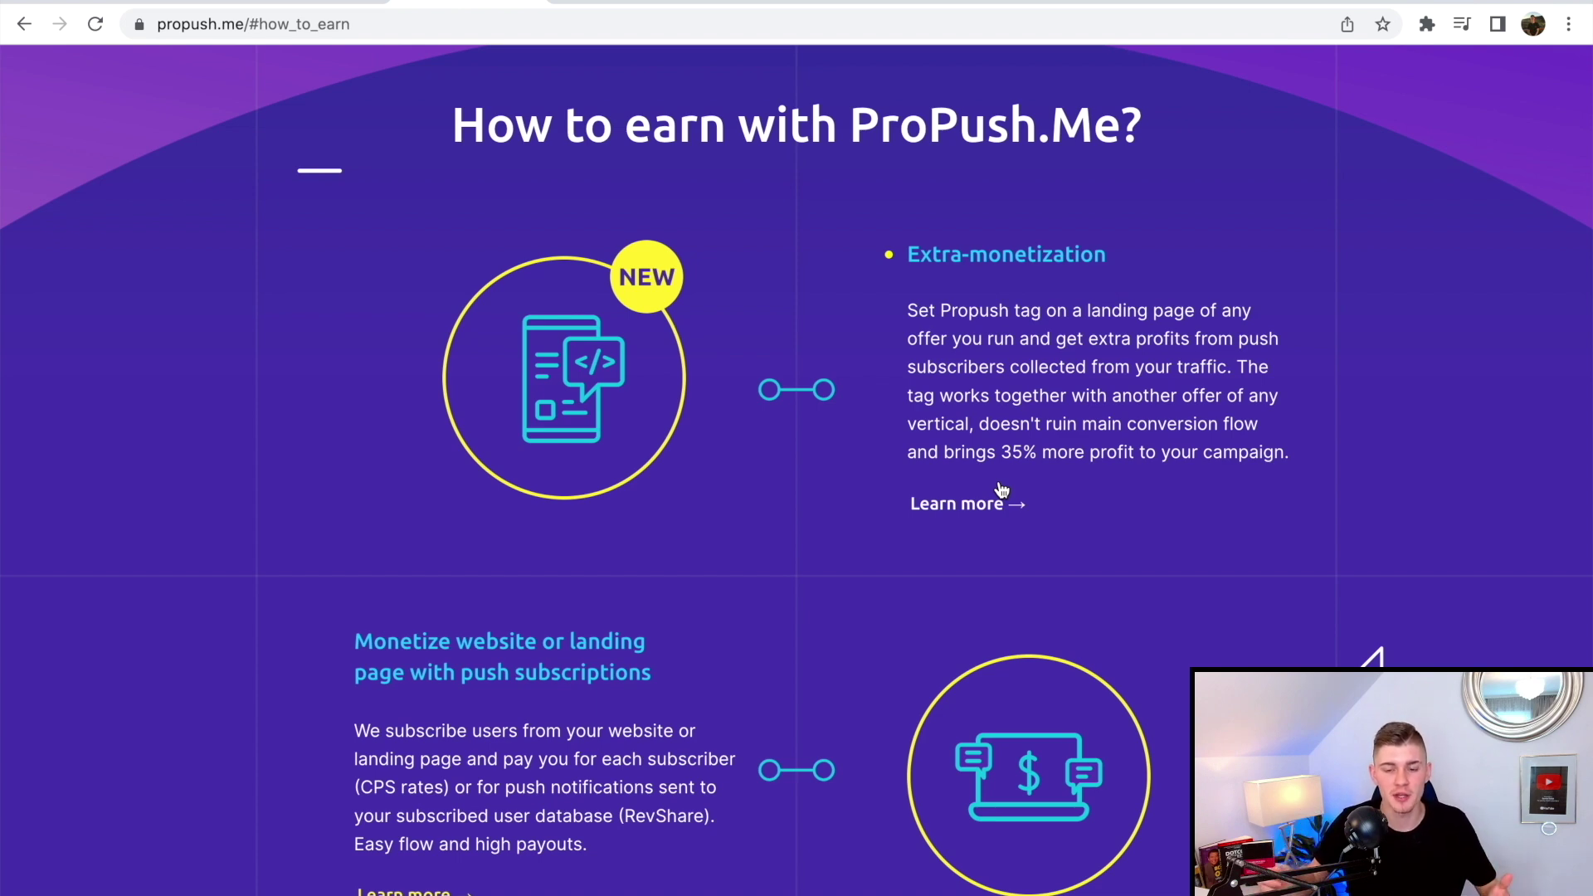
scroll(1310, 427, "up", 9)
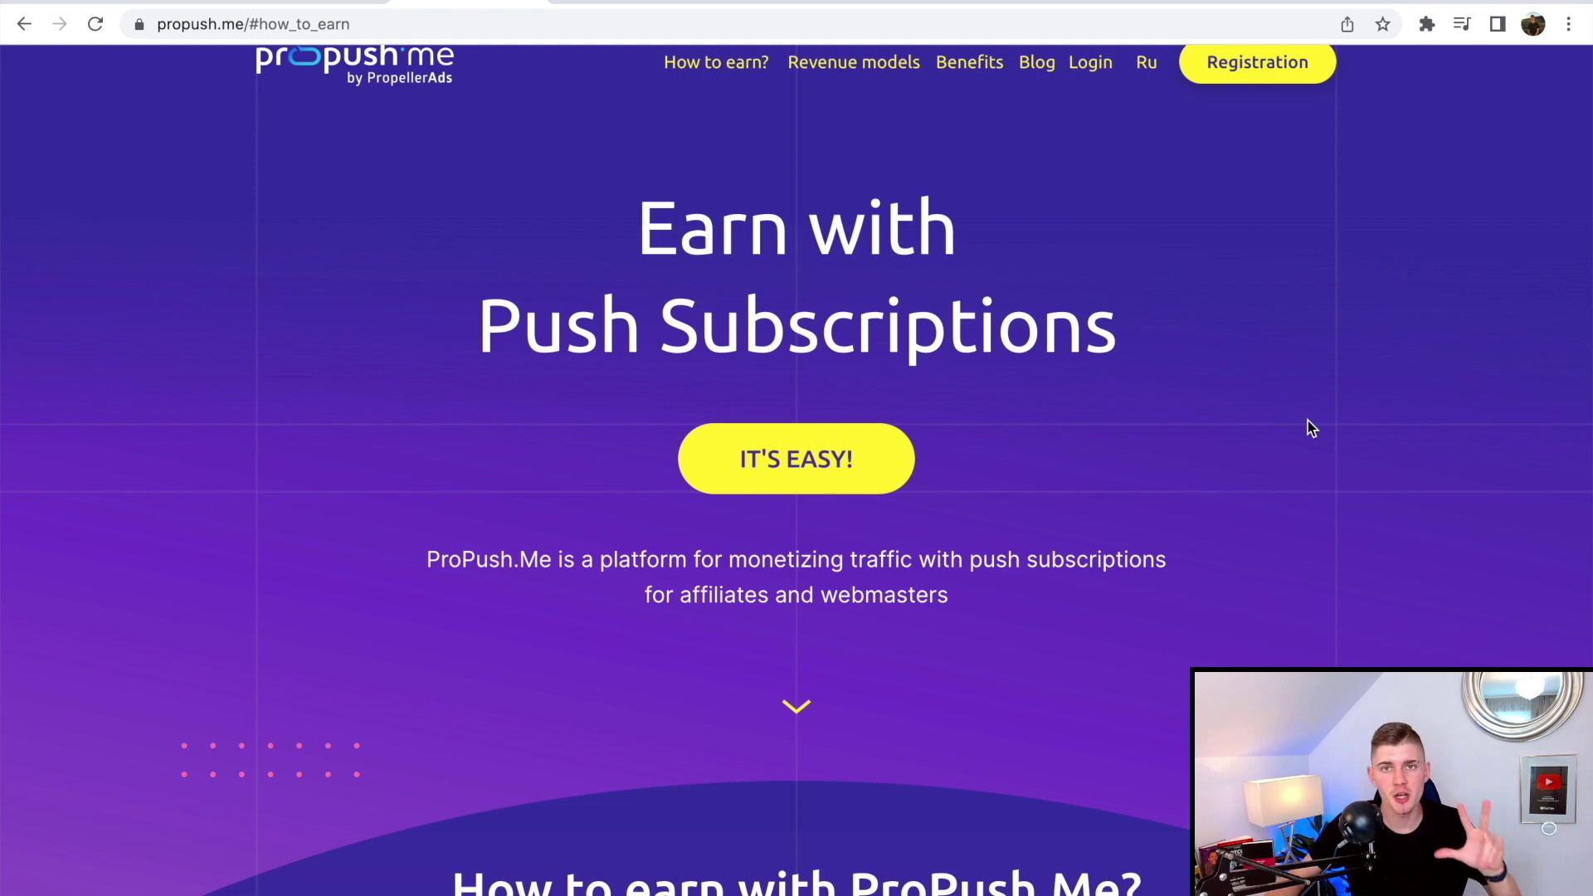
scroll(1307, 420, "down", 1)
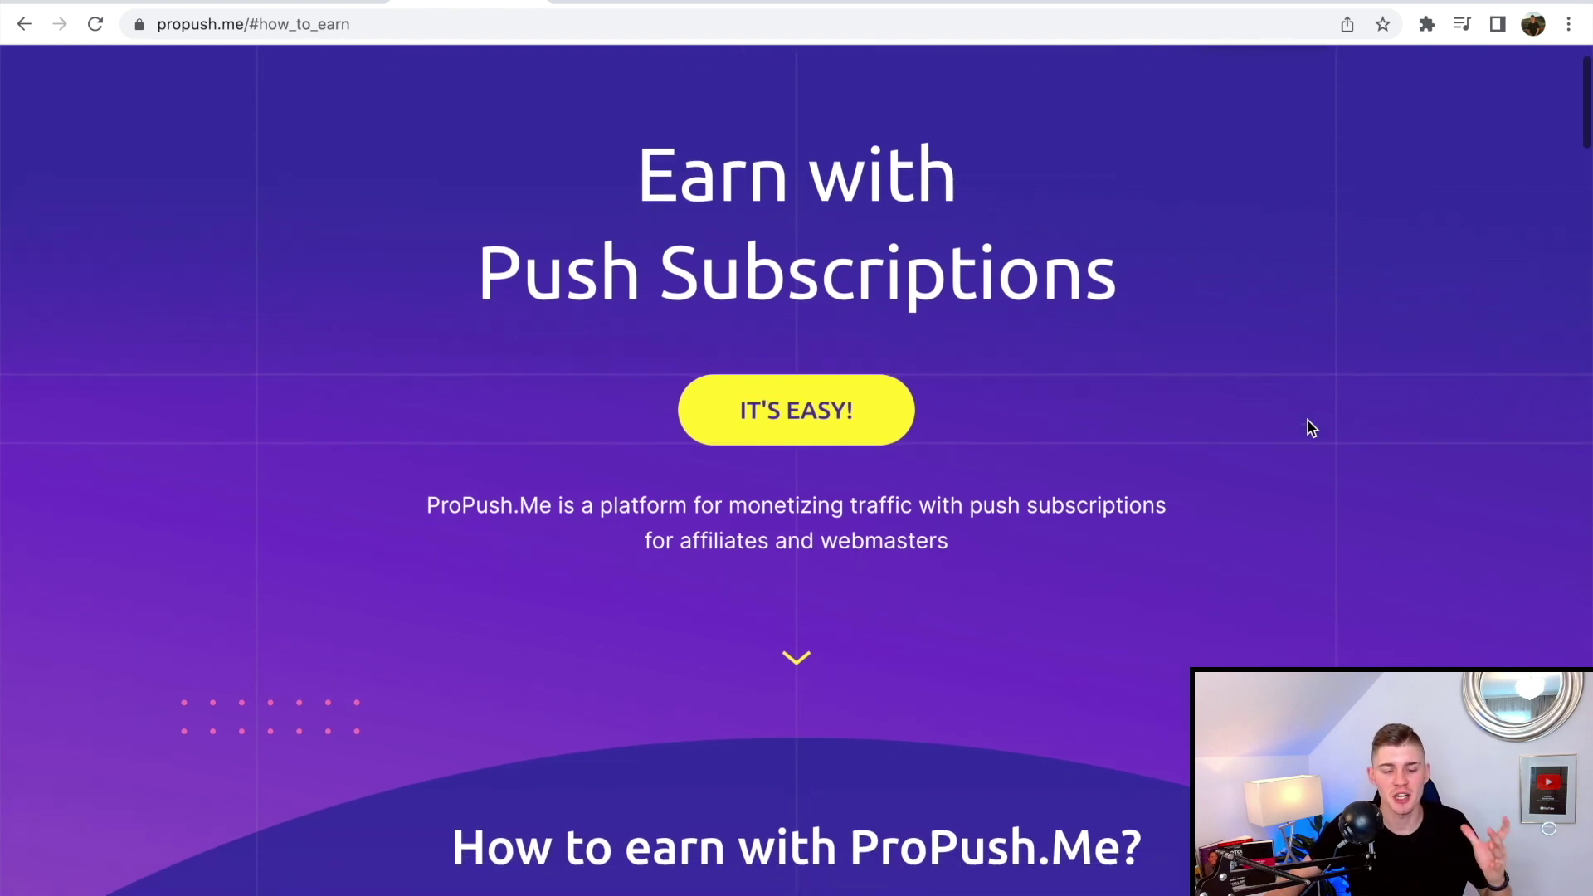
scroll(1308, 421, "down", 3)
scroll(1307, 427, "down", 6)
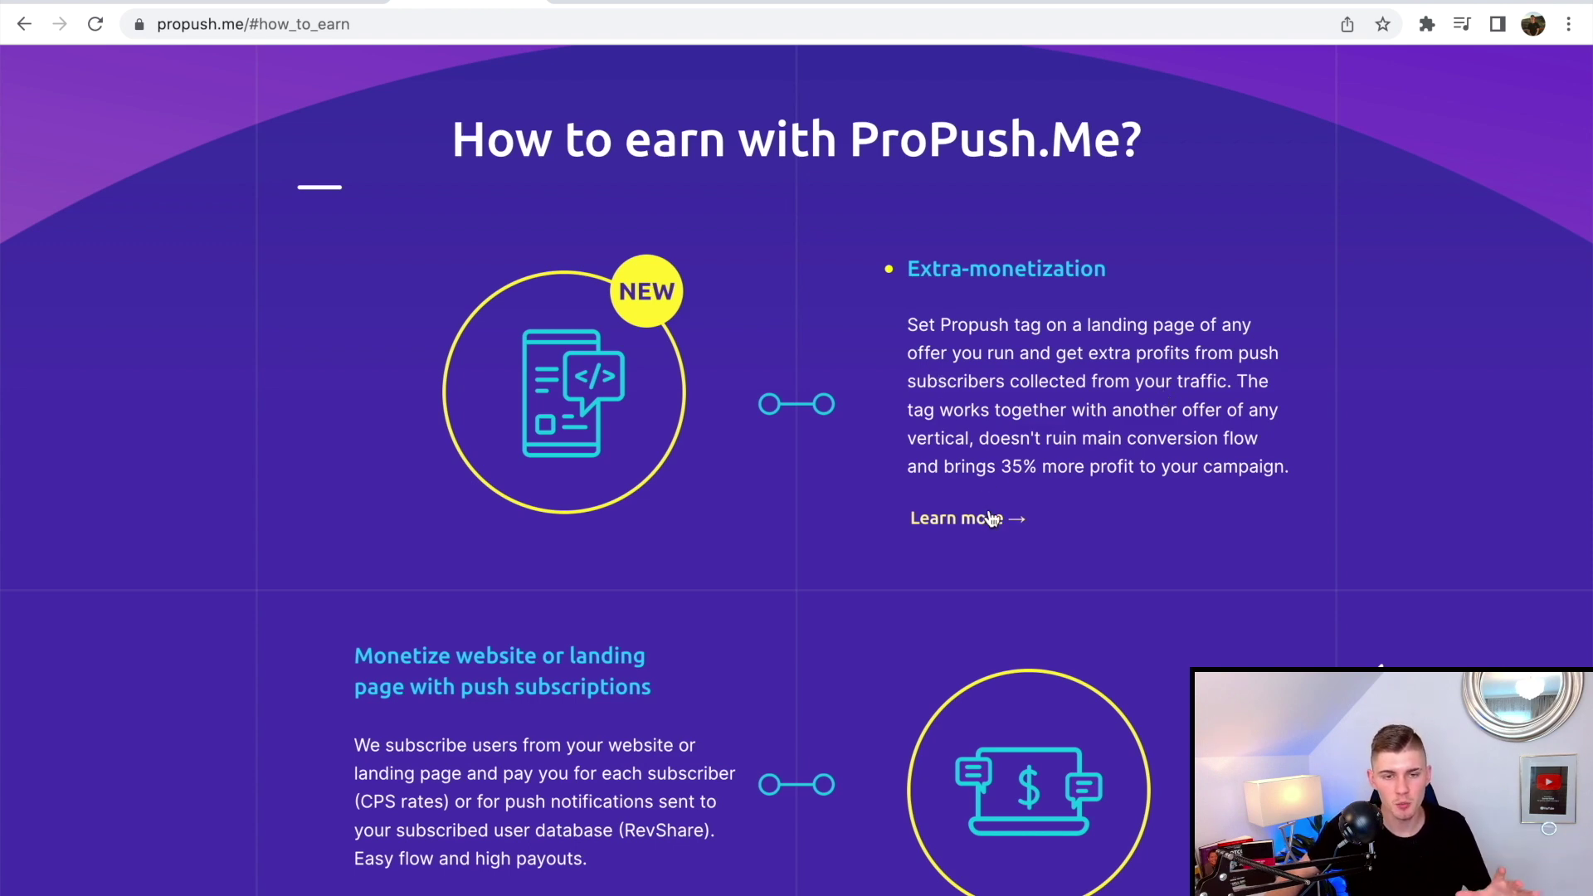
Look through the ProPush extra-monetization page's profit figures, VPN campaign example and best-working offer verticals.
left_click(623, 2)
scroll(669, 309, "down", 1)
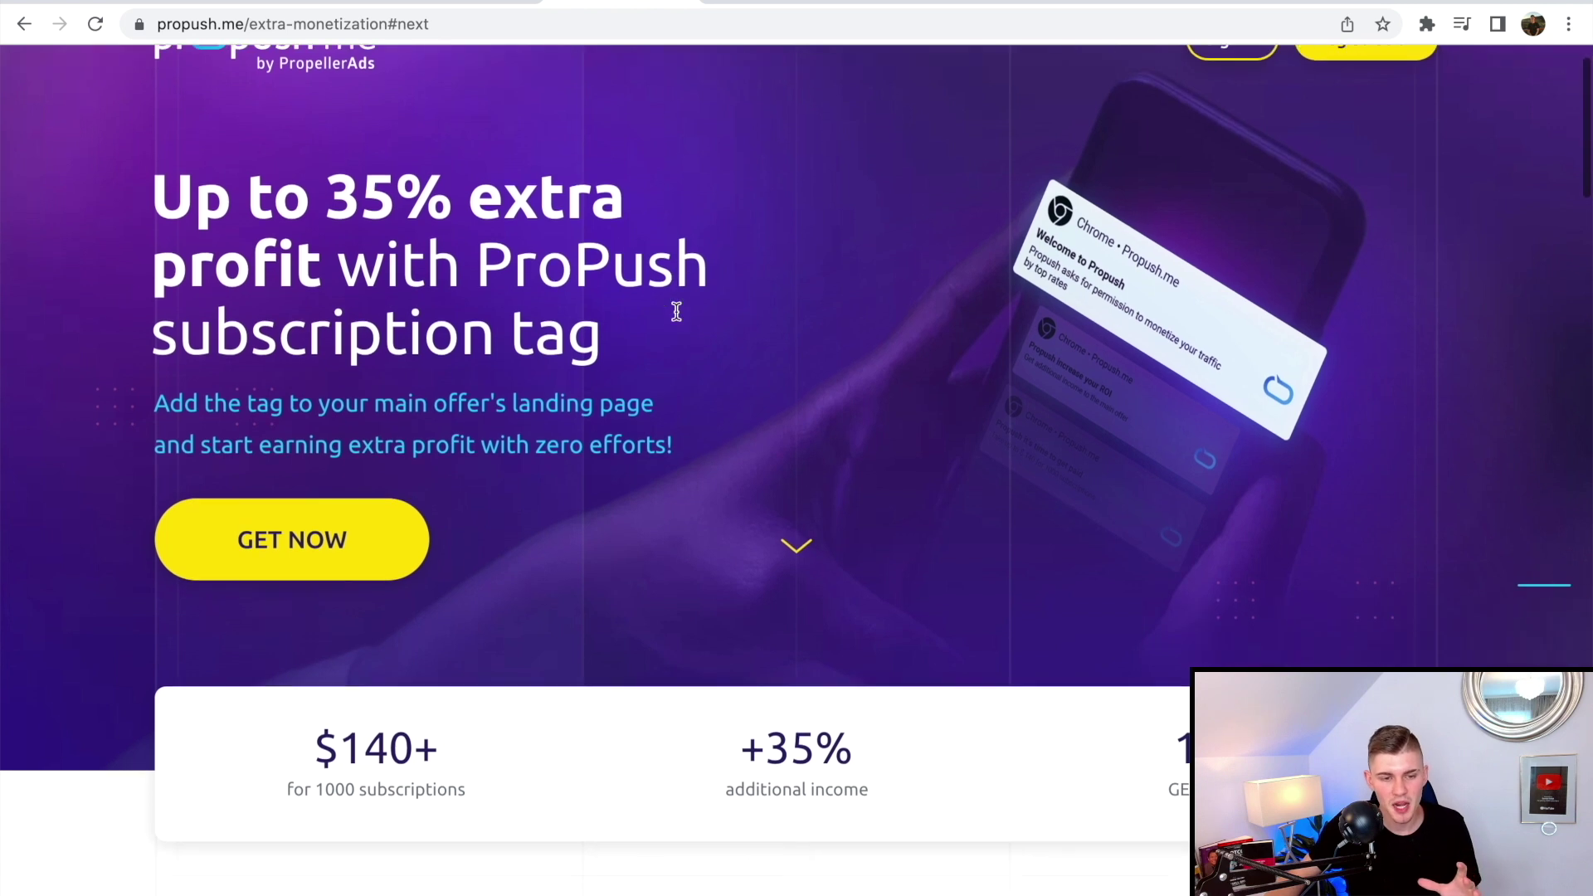
scroll(655, 491, "down", 2)
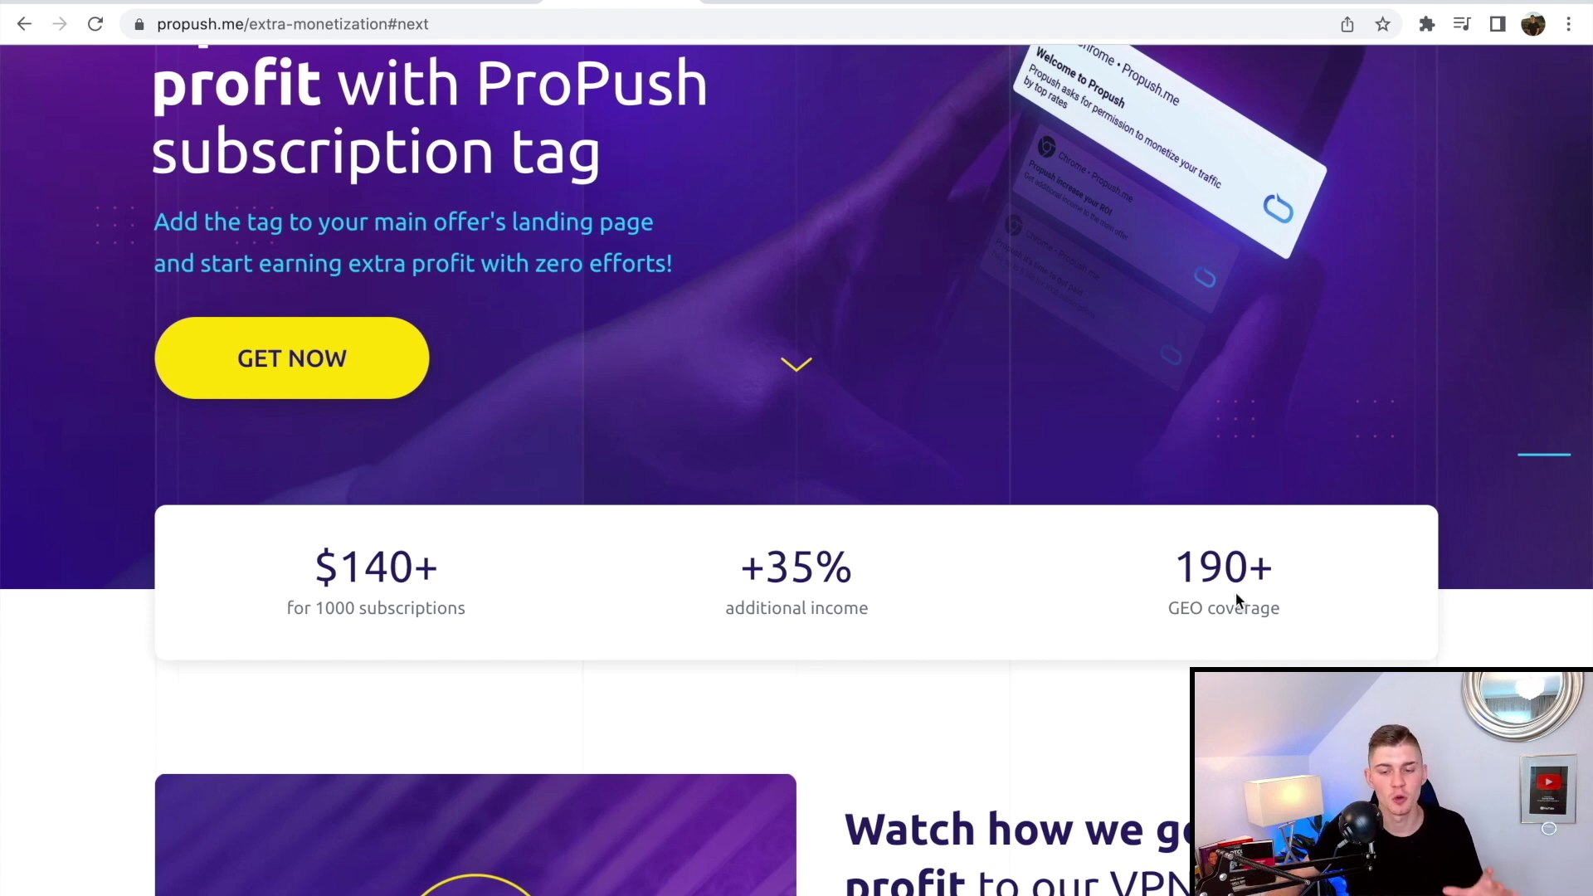
scroll(1236, 596, "down", 5)
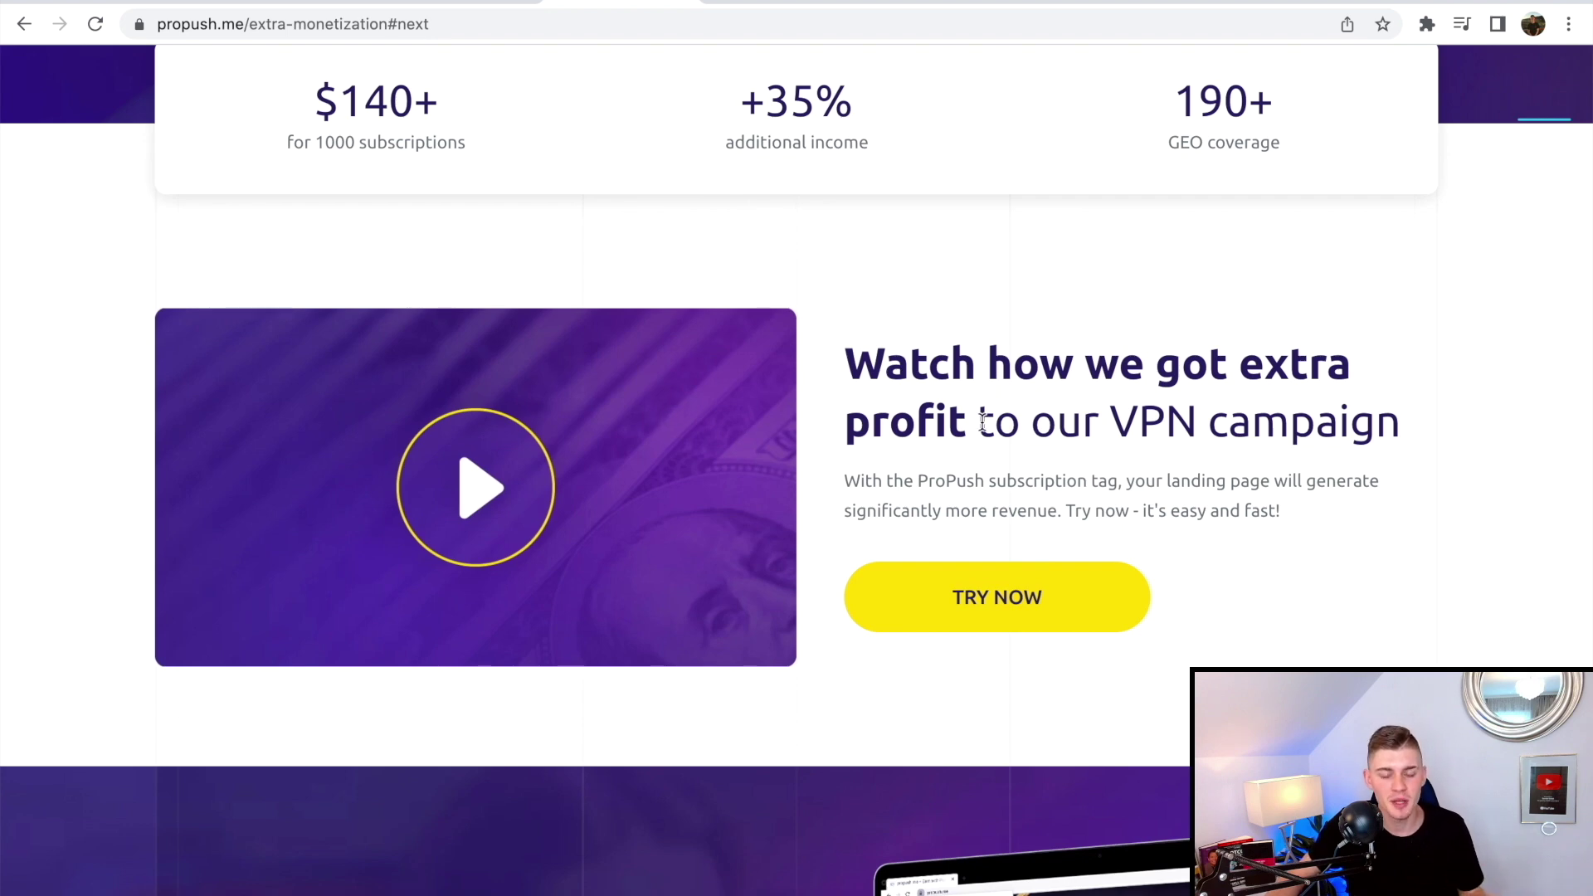
scroll(962, 425, "down", 2)
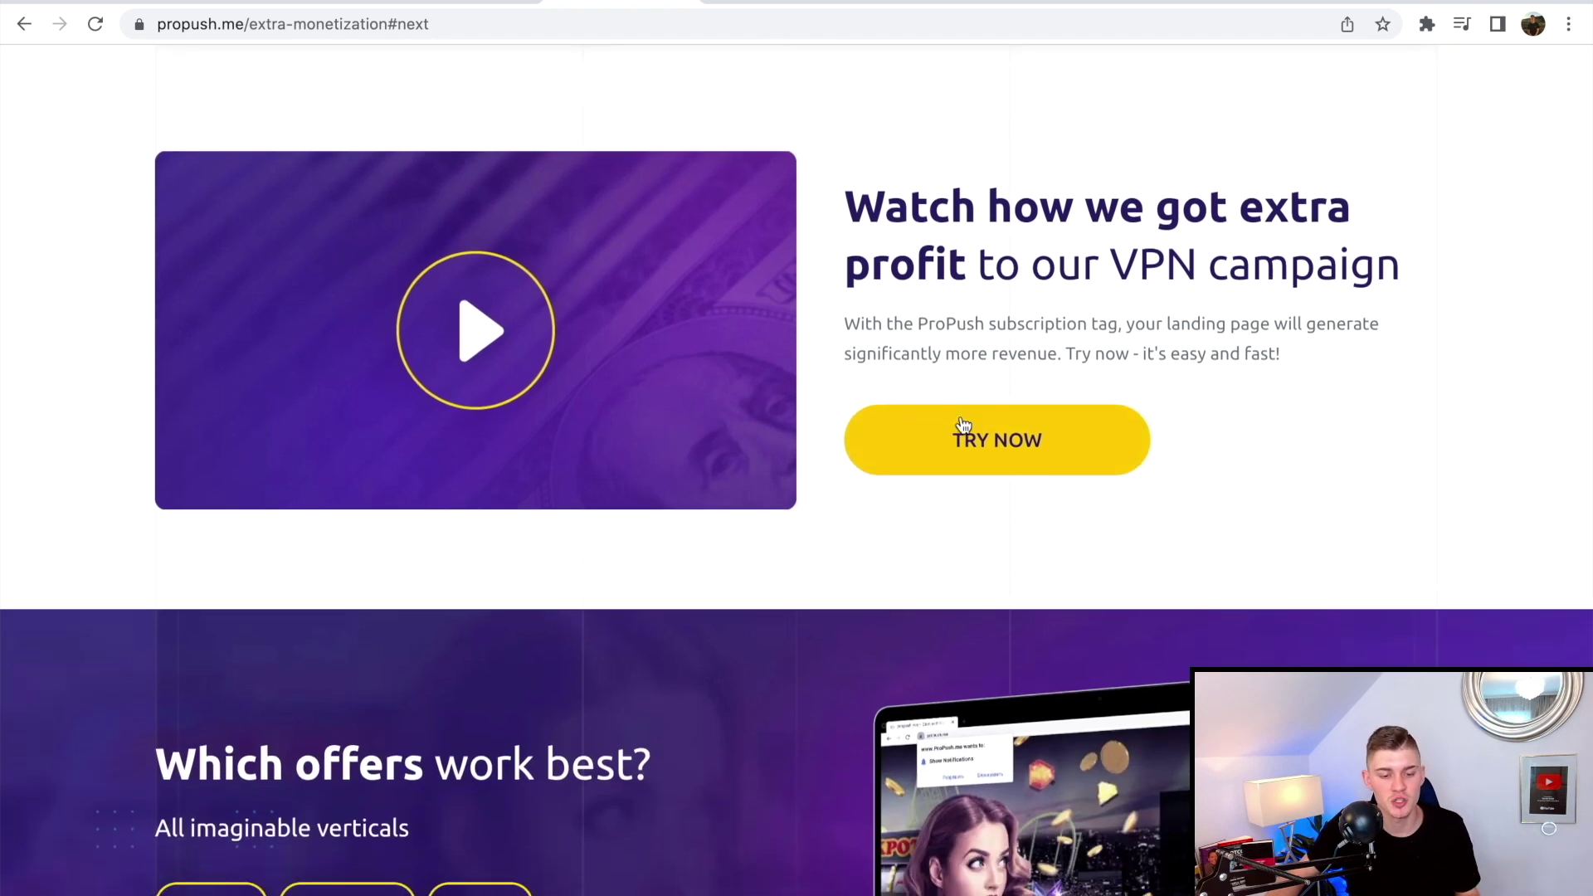
scroll(963, 425, "down", 4)
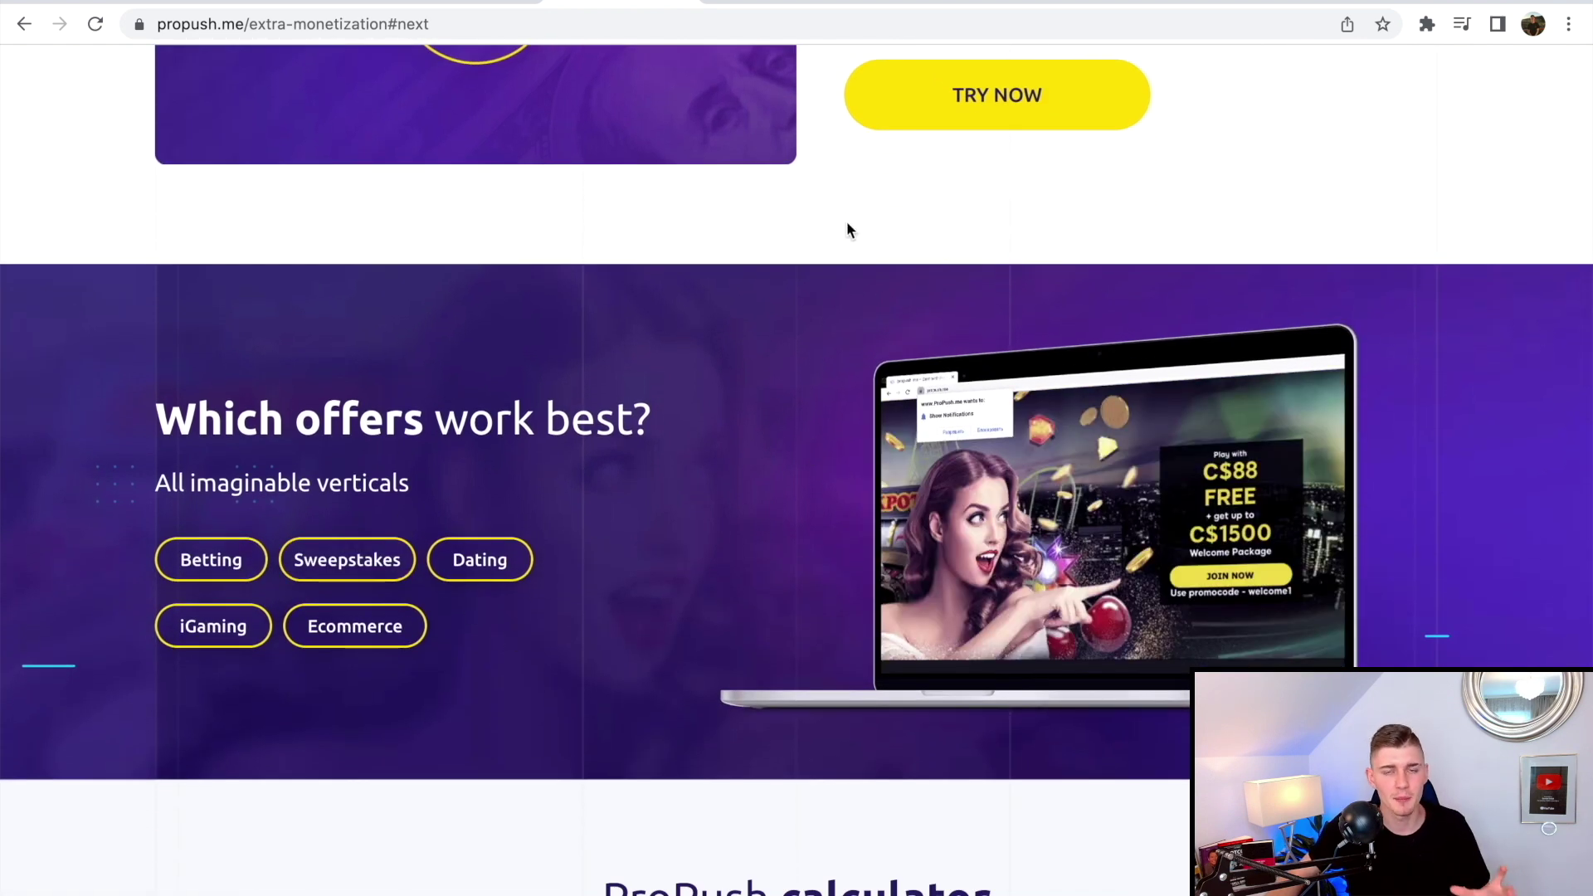
scroll(802, 280, "down", 1)
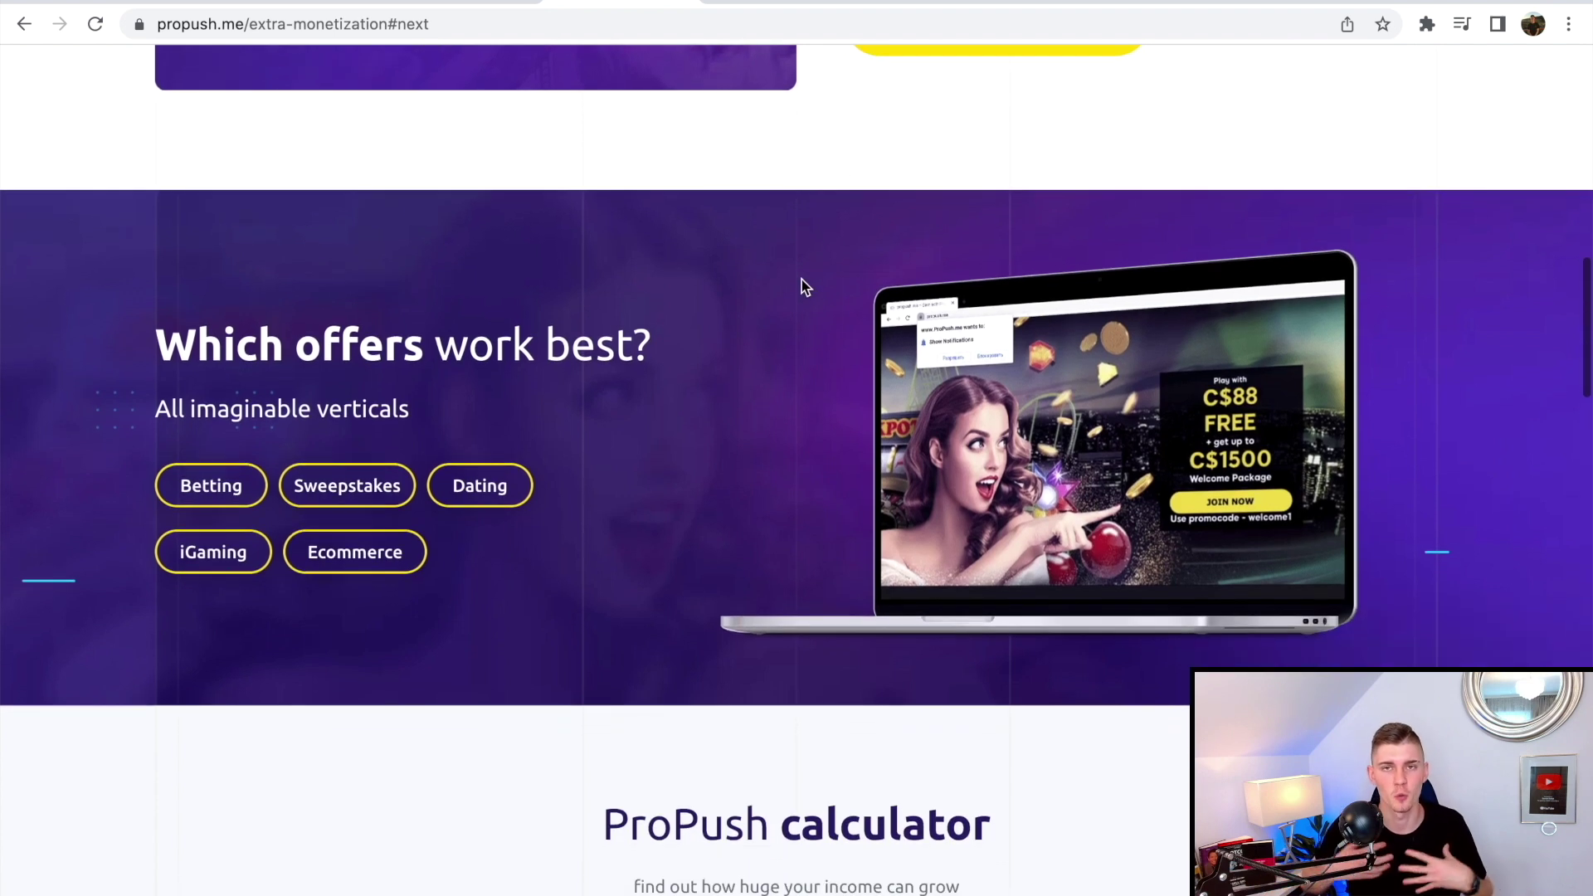
Estimate the ProPush income for mobile traffic from South Africa with 500 000 visits per landing.
scroll(784, 510, "down", 8)
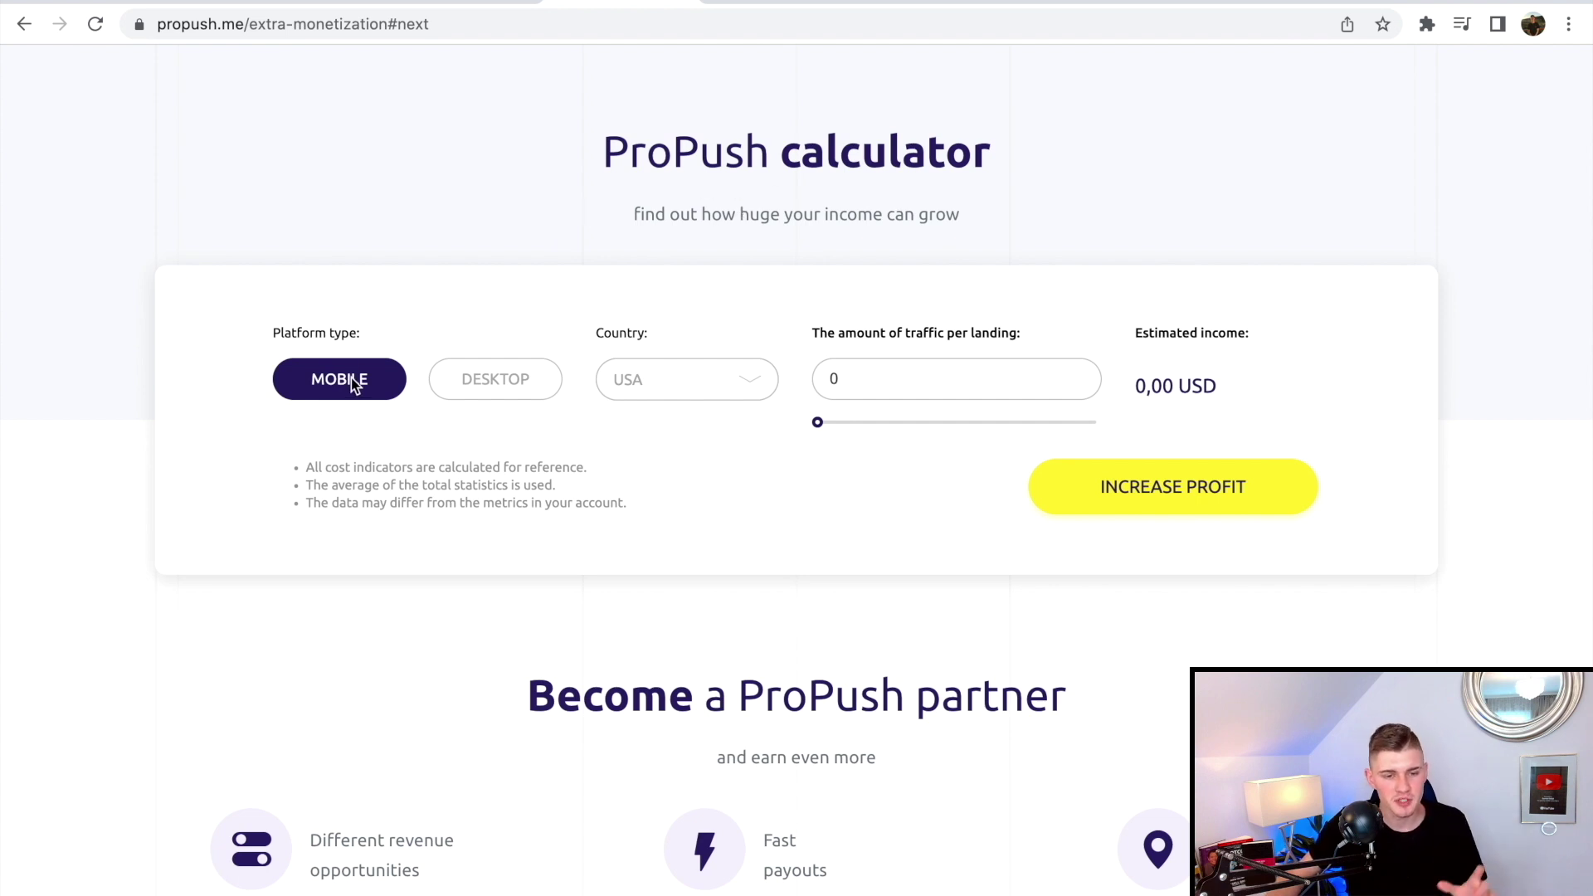
left_click(644, 388)
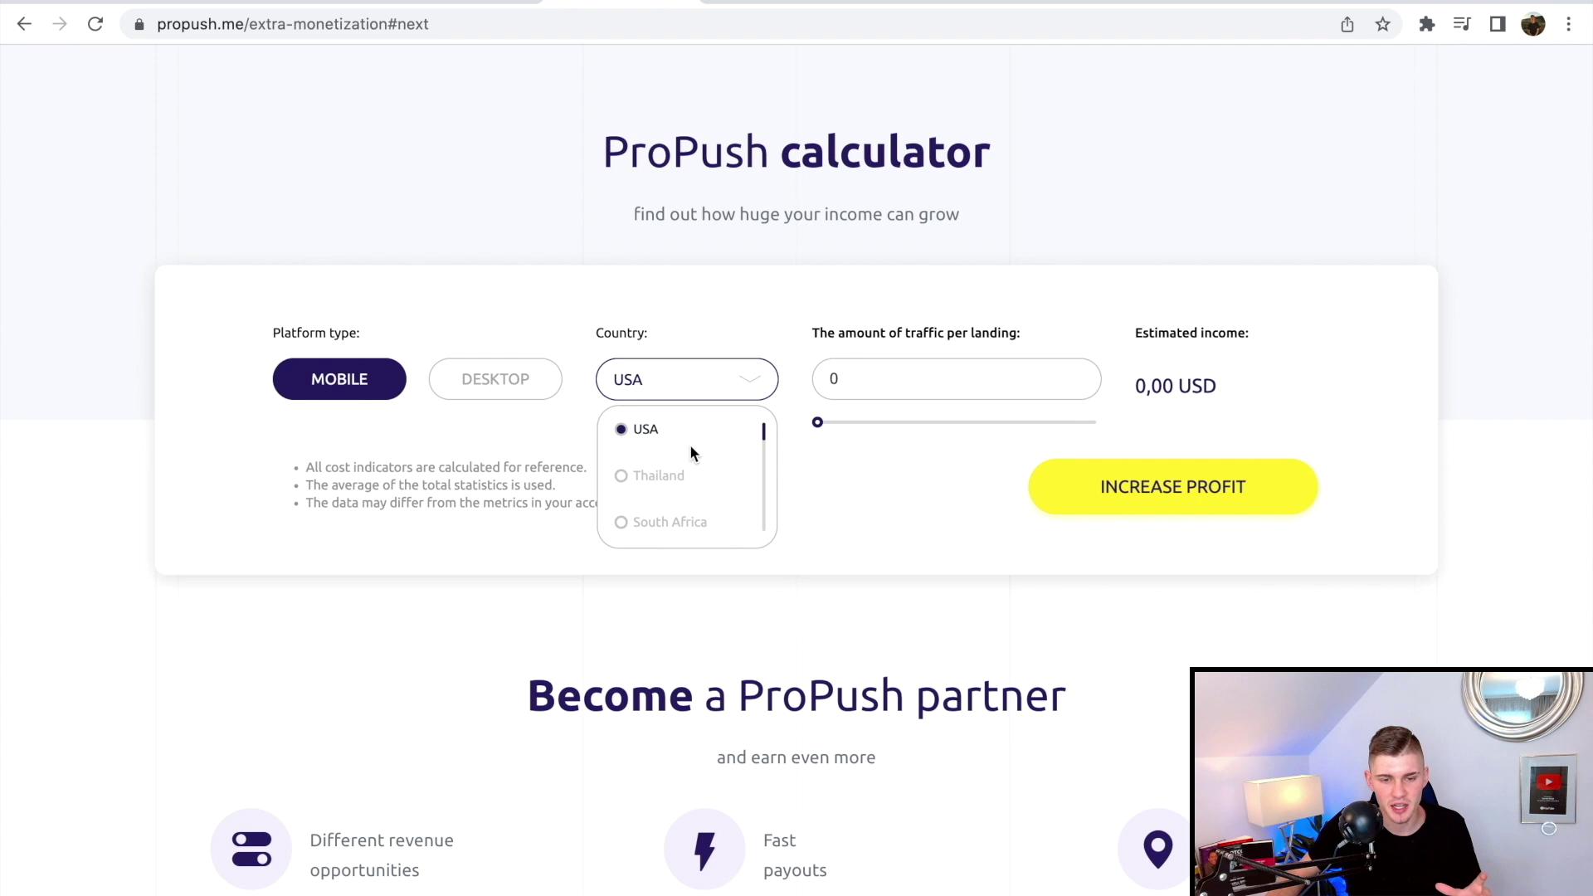
scroll(654, 470, "down", 1)
left_click(655, 508)
left_click(908, 387)
type("500 00")
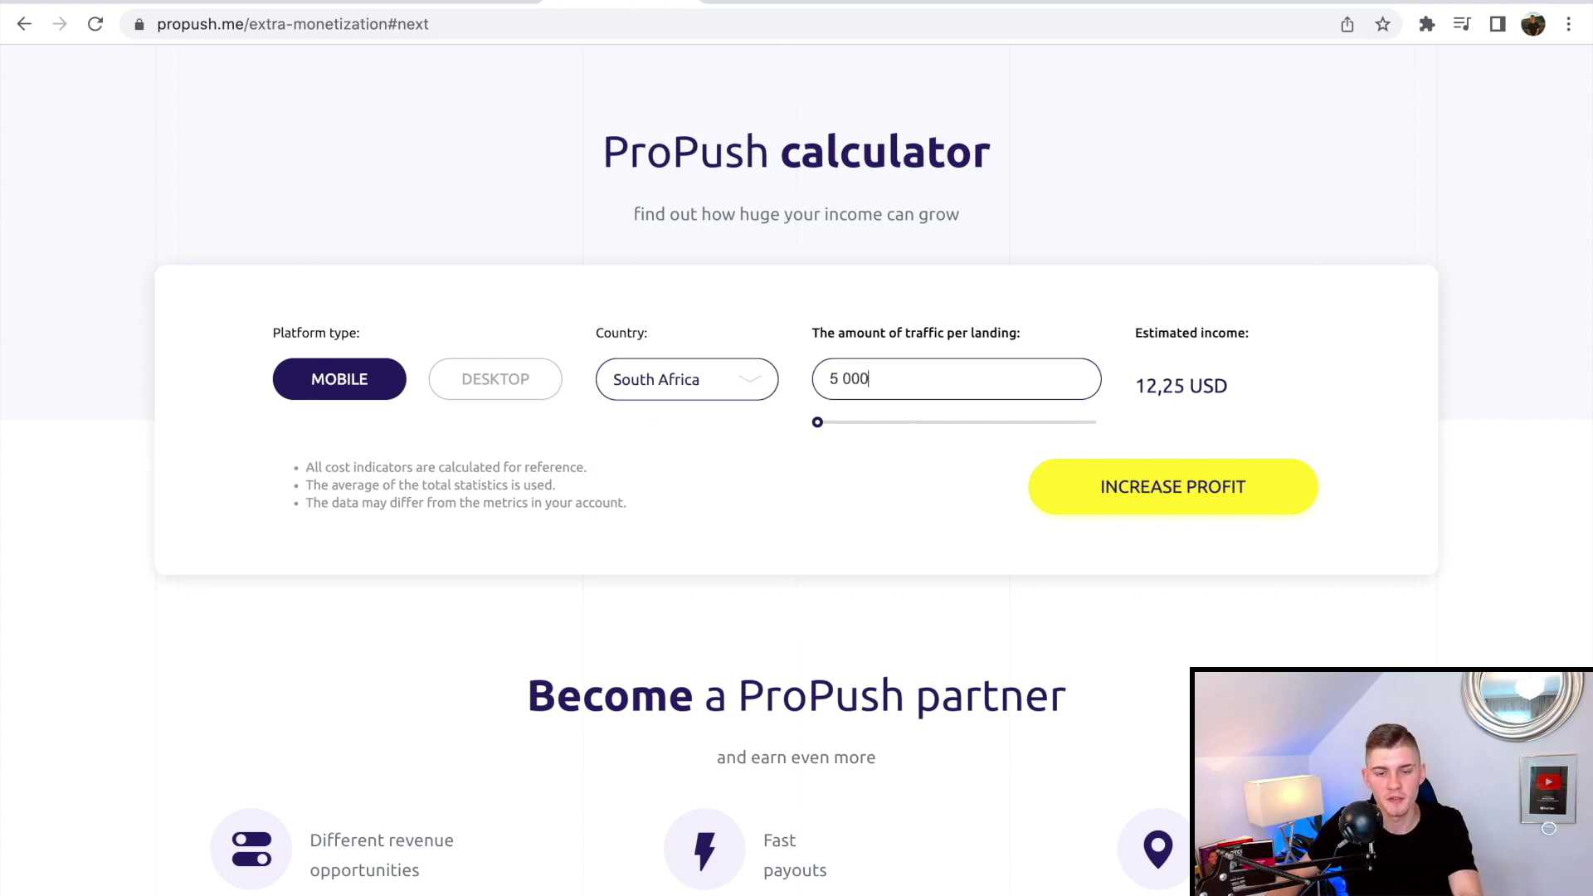
type("0")
left_click(1370, 419)
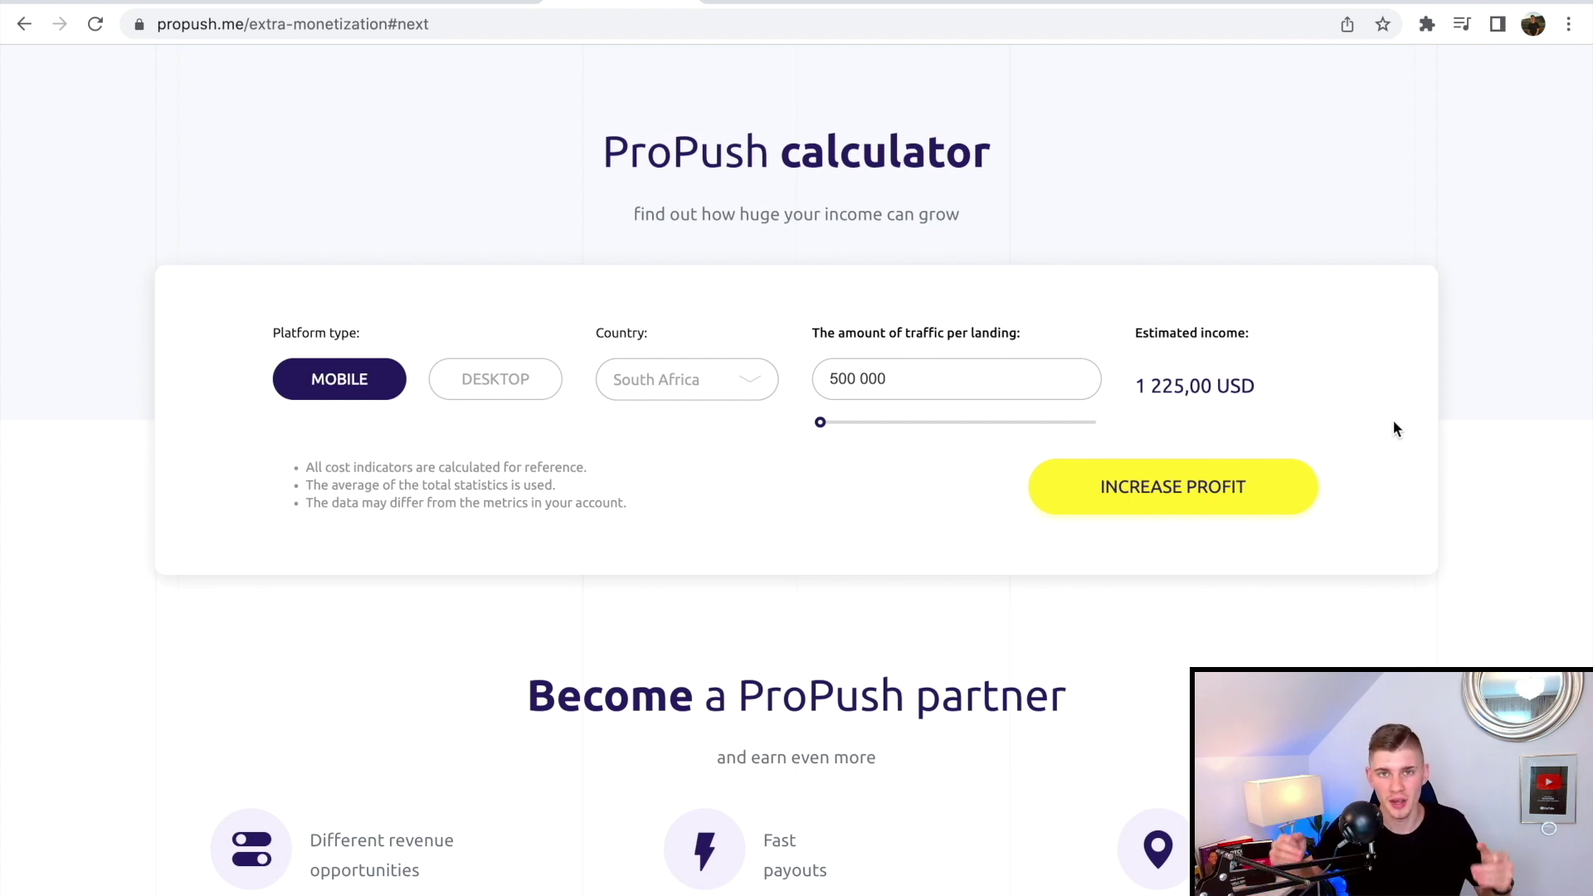
Return to the ProPush home page and examine its monetization methods, payment models and profitability calculator.
key("ctrl+shift+Tab")
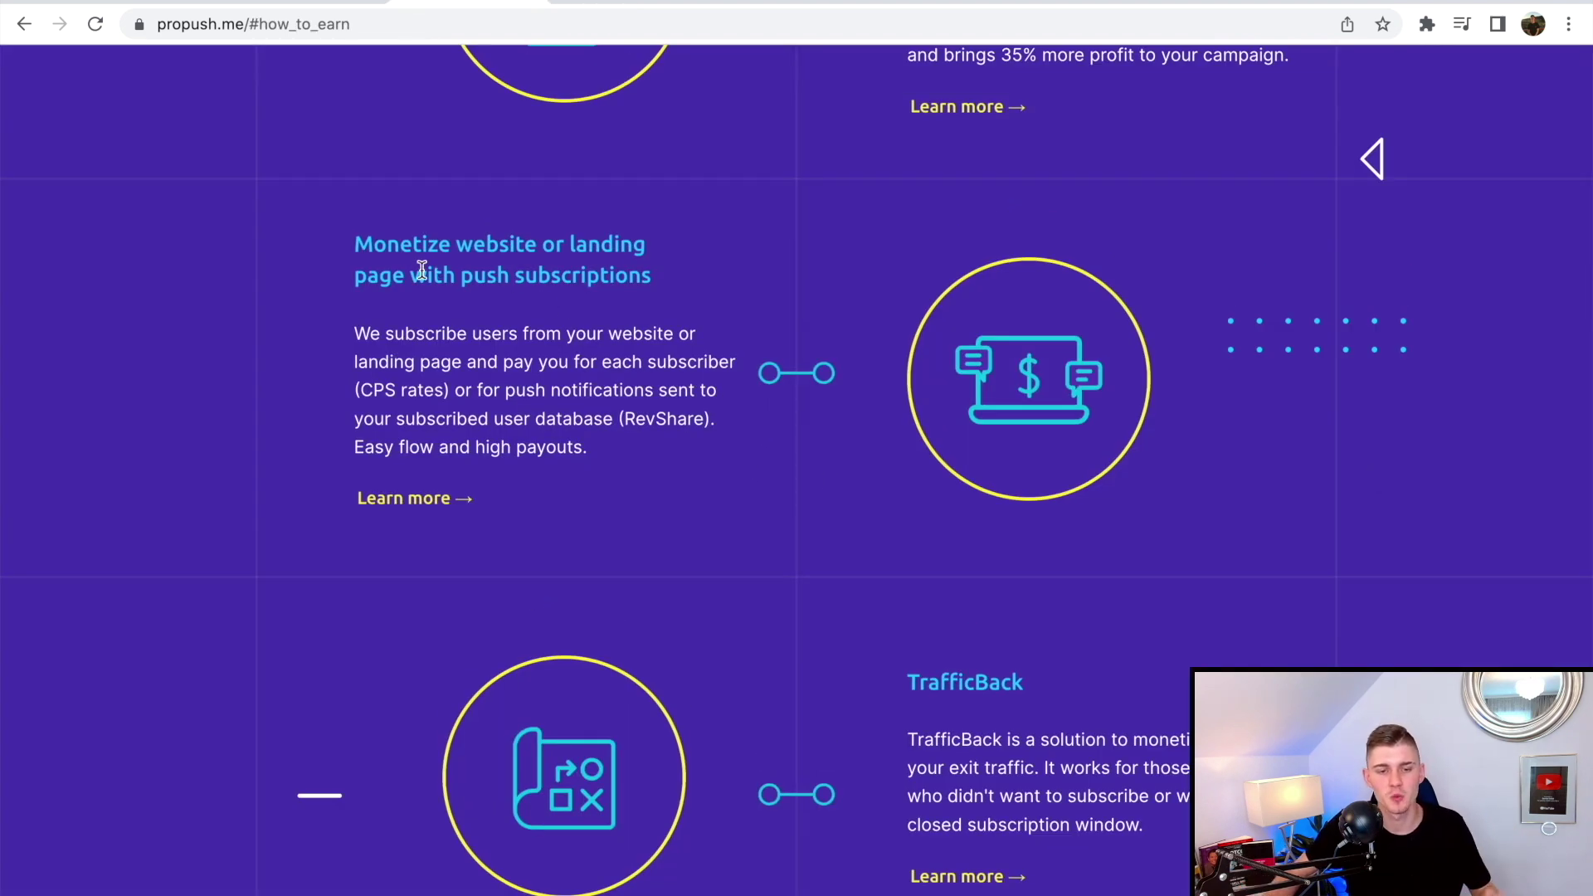
scroll(760, 348, "down", 6)
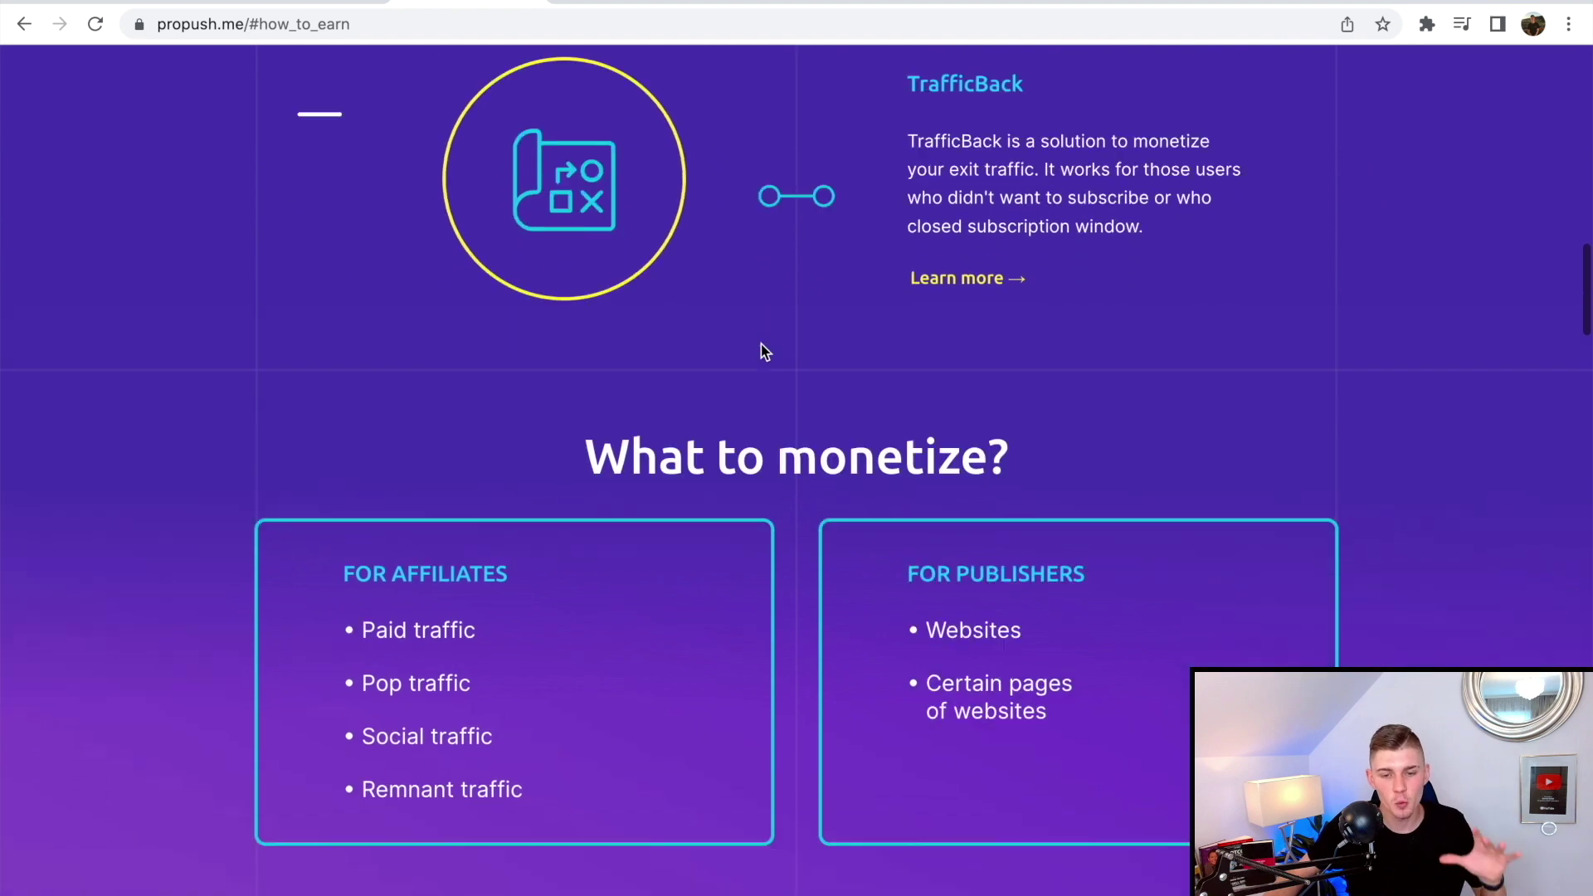
scroll(761, 345, "down", 10)
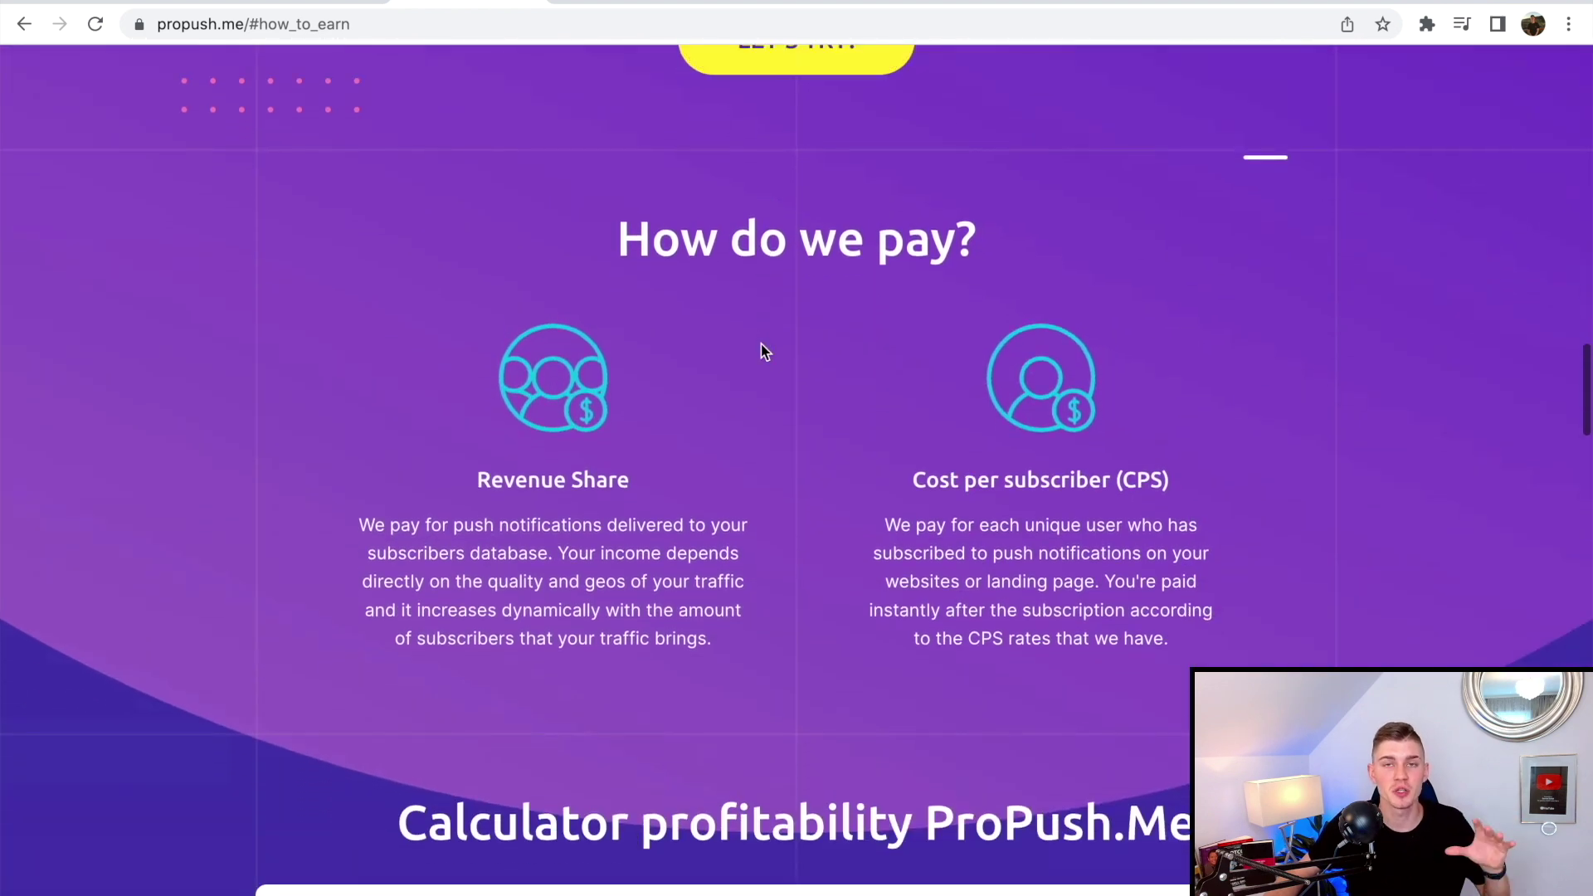
scroll(884, 480, "down", 1)
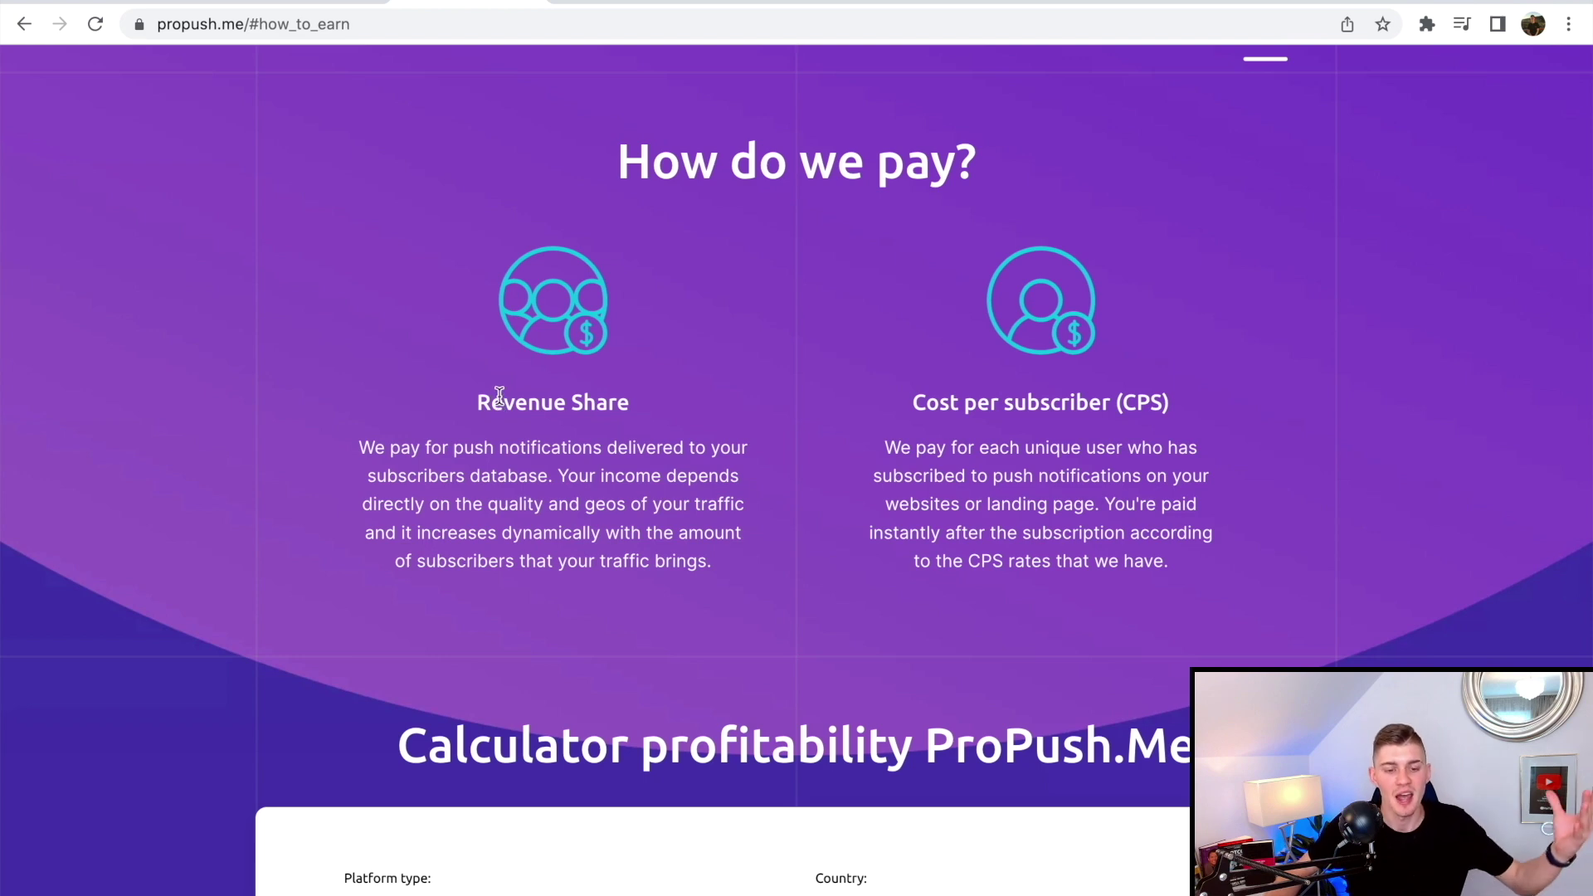
scroll(492, 436, "down", 1)
scroll(493, 435, "up", 1)
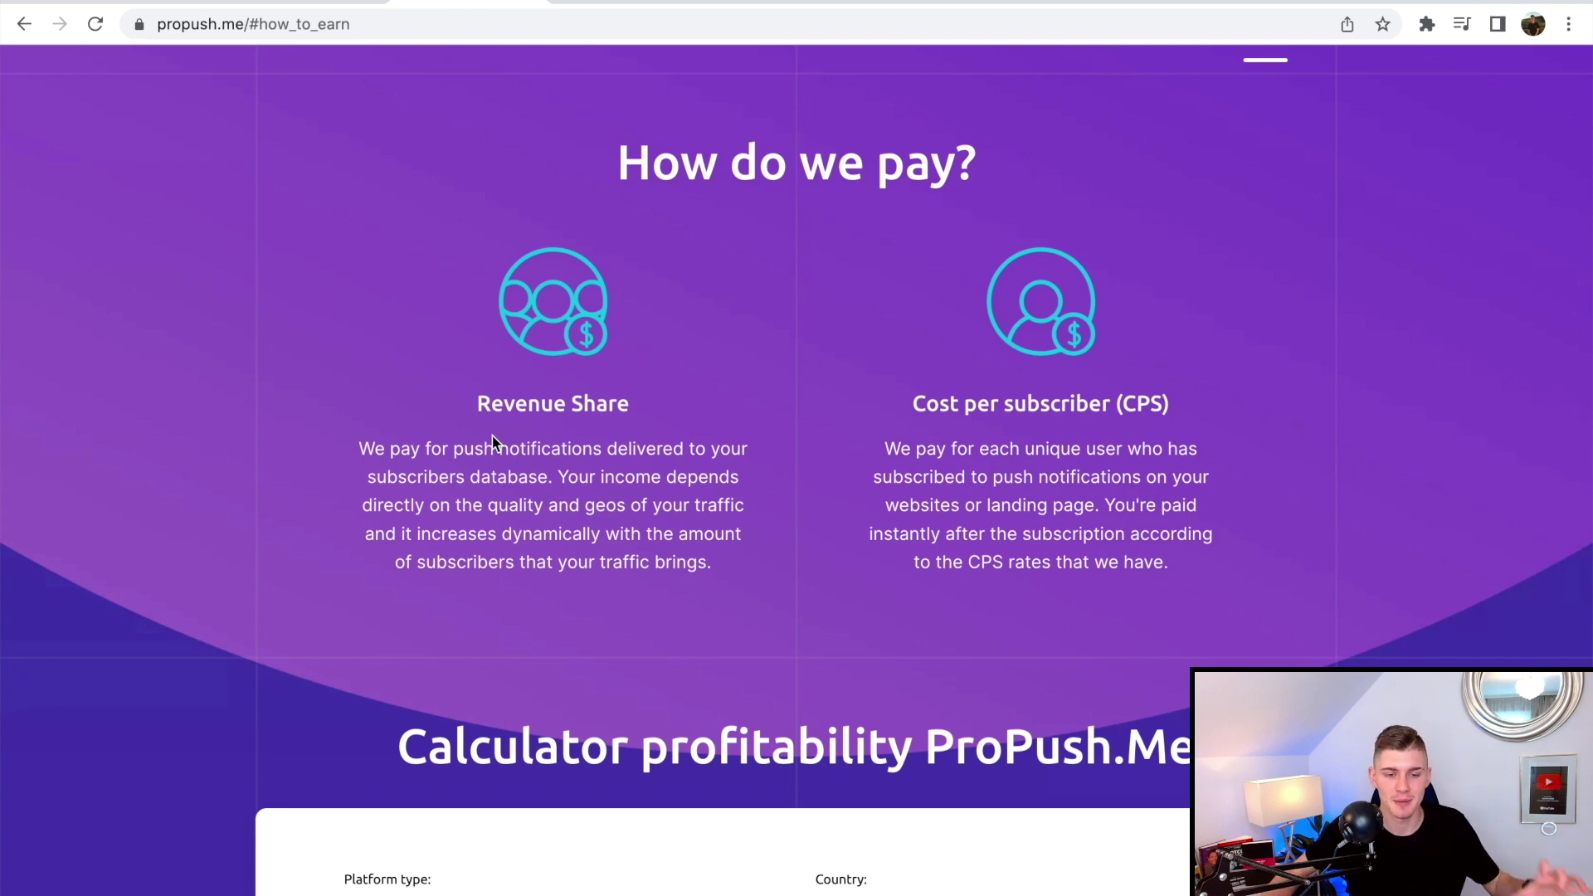
scroll(982, 512, "down", 7)
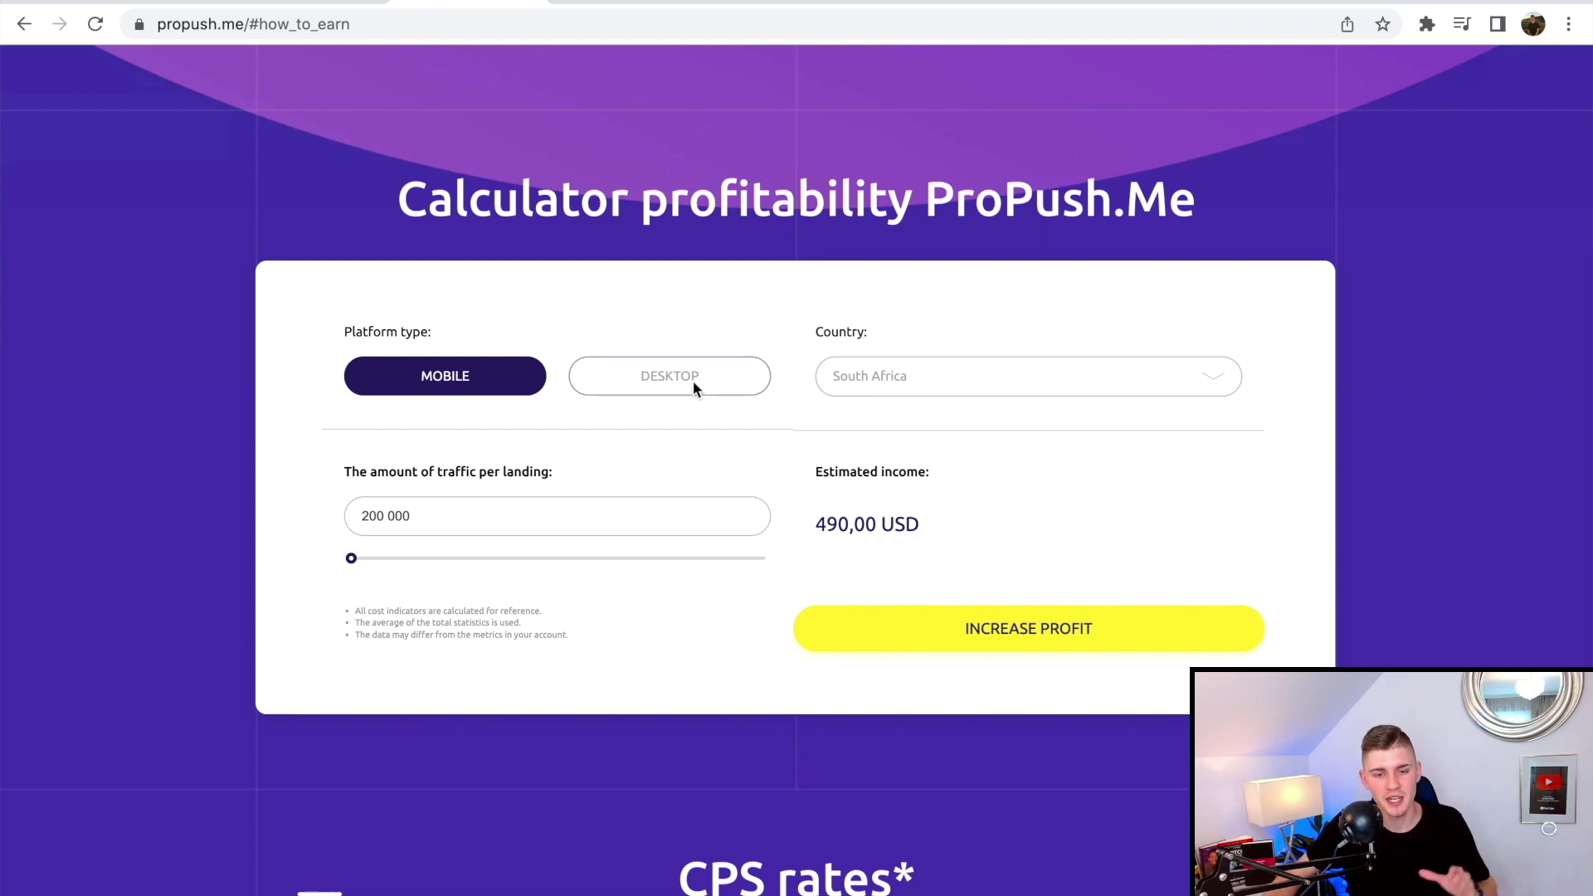
Compare the profitability calculator's desktop and mobile income estimates for South Africa and examine the CPS rates by country and platform.
left_click(667, 389)
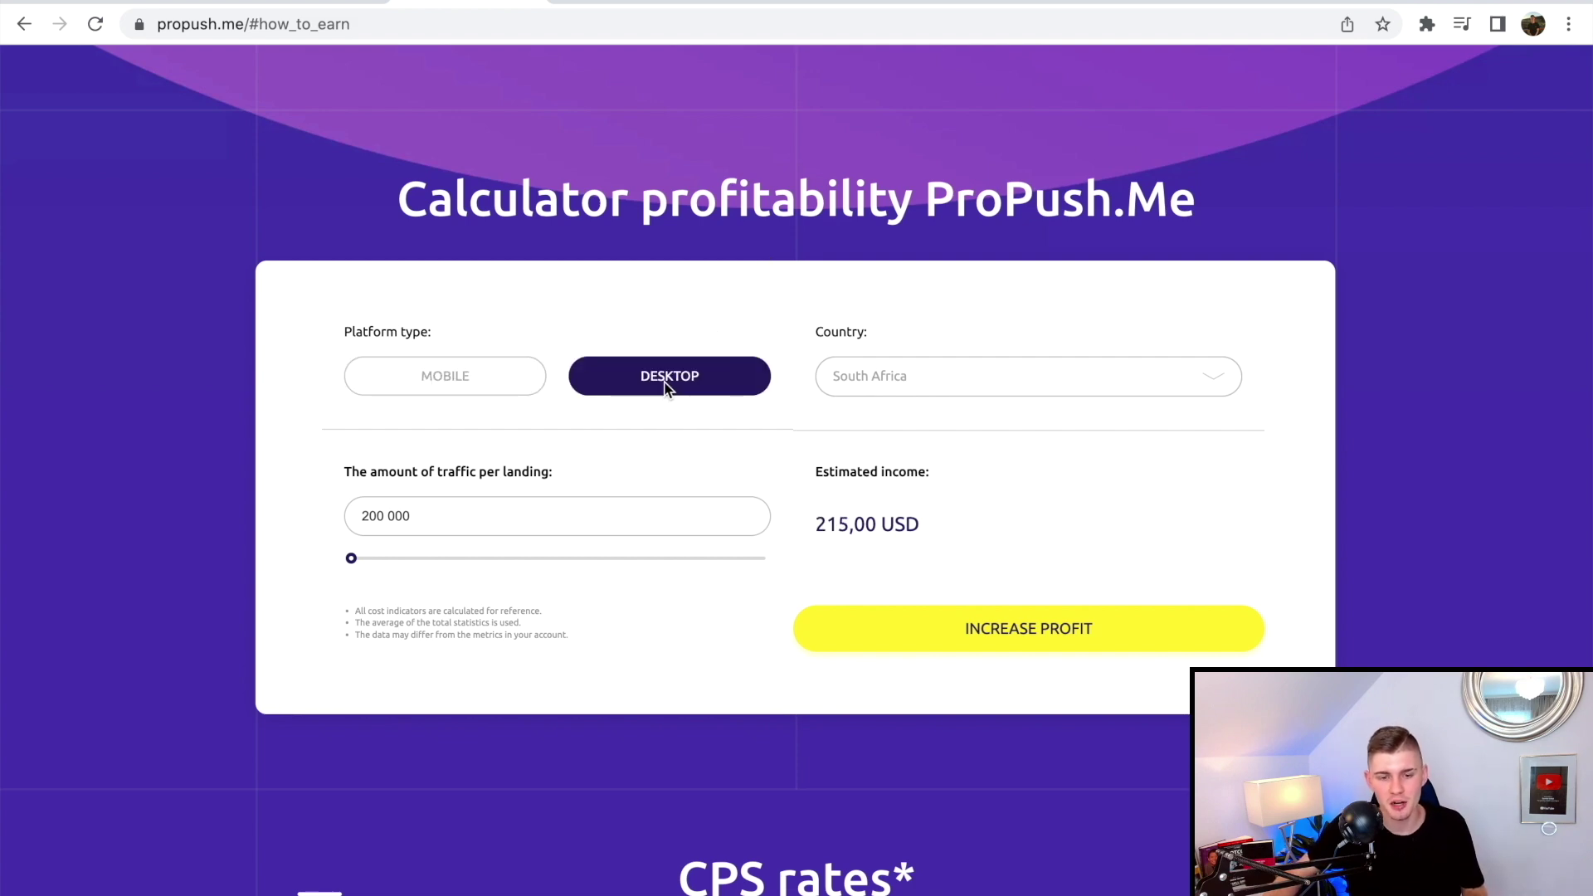
left_click(449, 384)
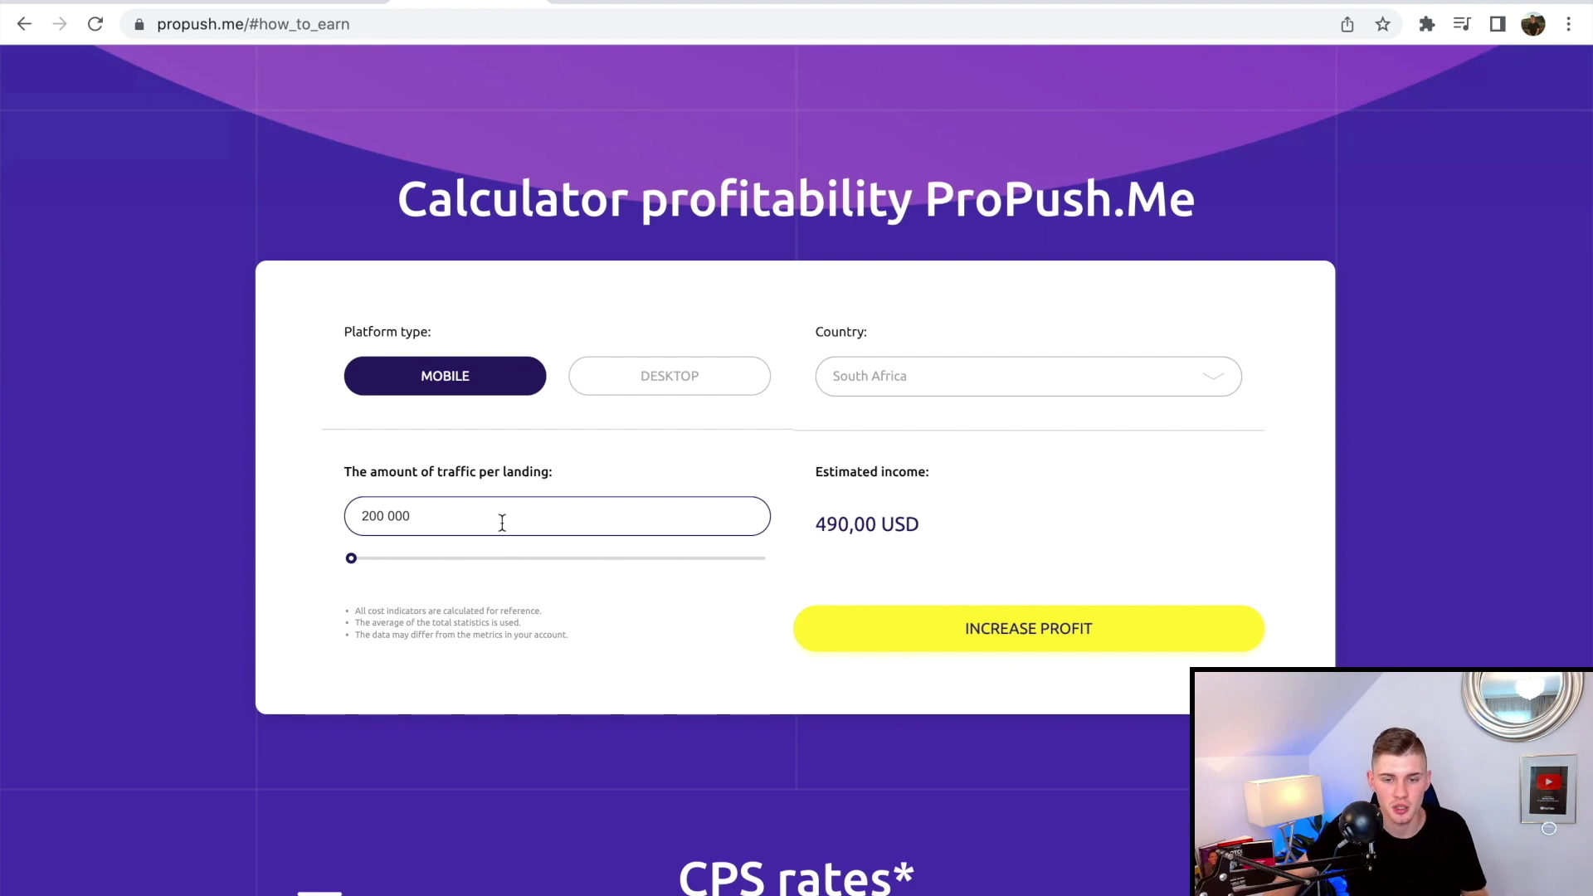
left_click_drag(922, 528, 805, 516)
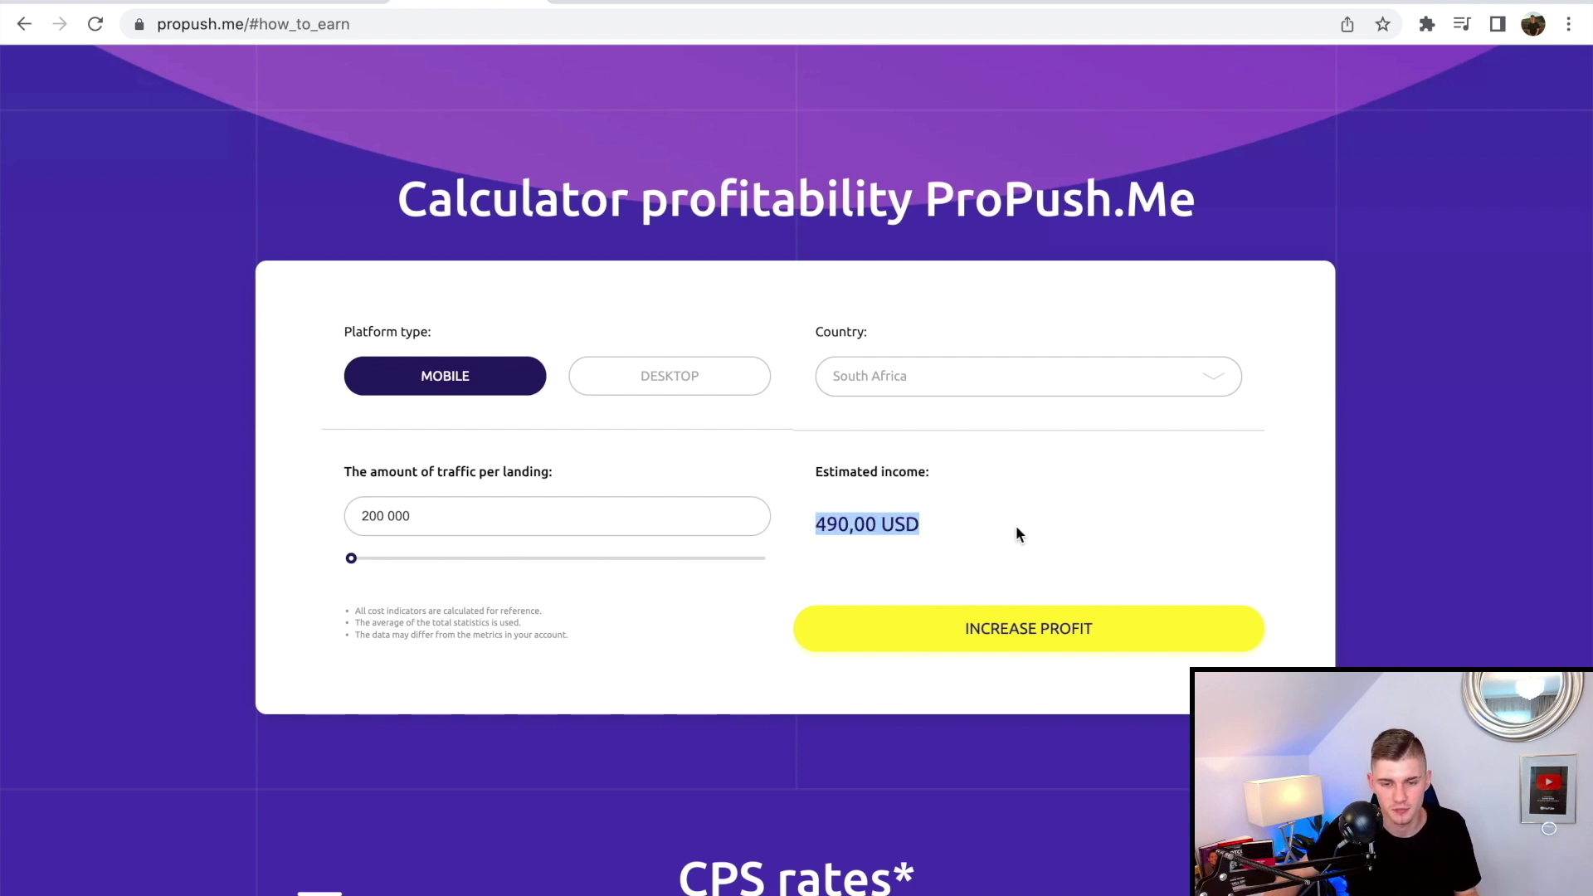
scroll(913, 581, "down", 9)
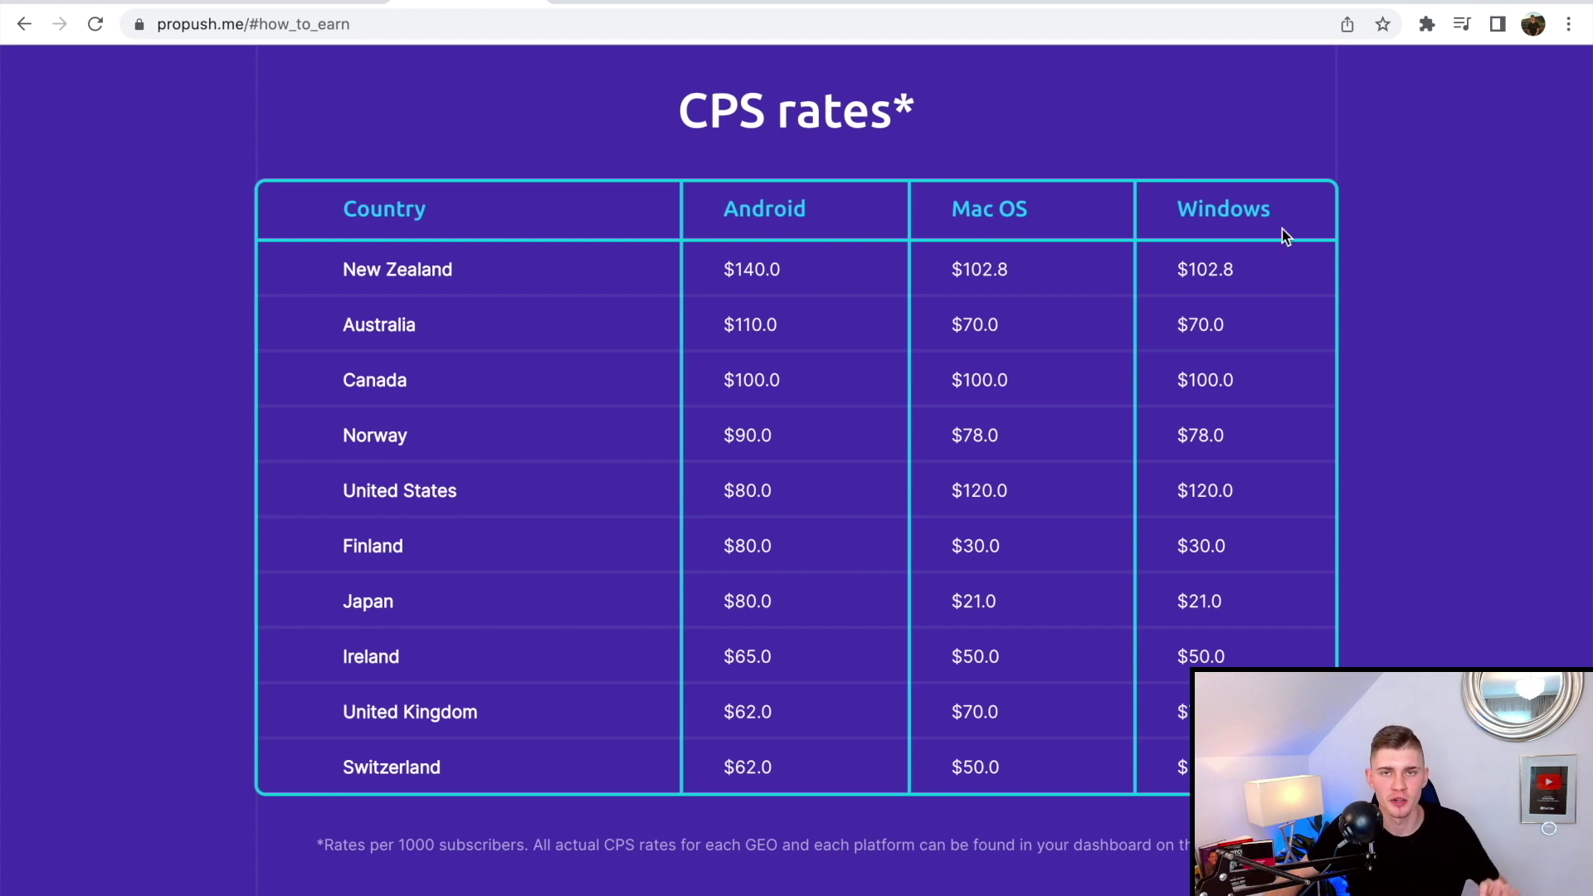
scroll(1241, 487, "up", 5)
scroll(1239, 479, "up", 1)
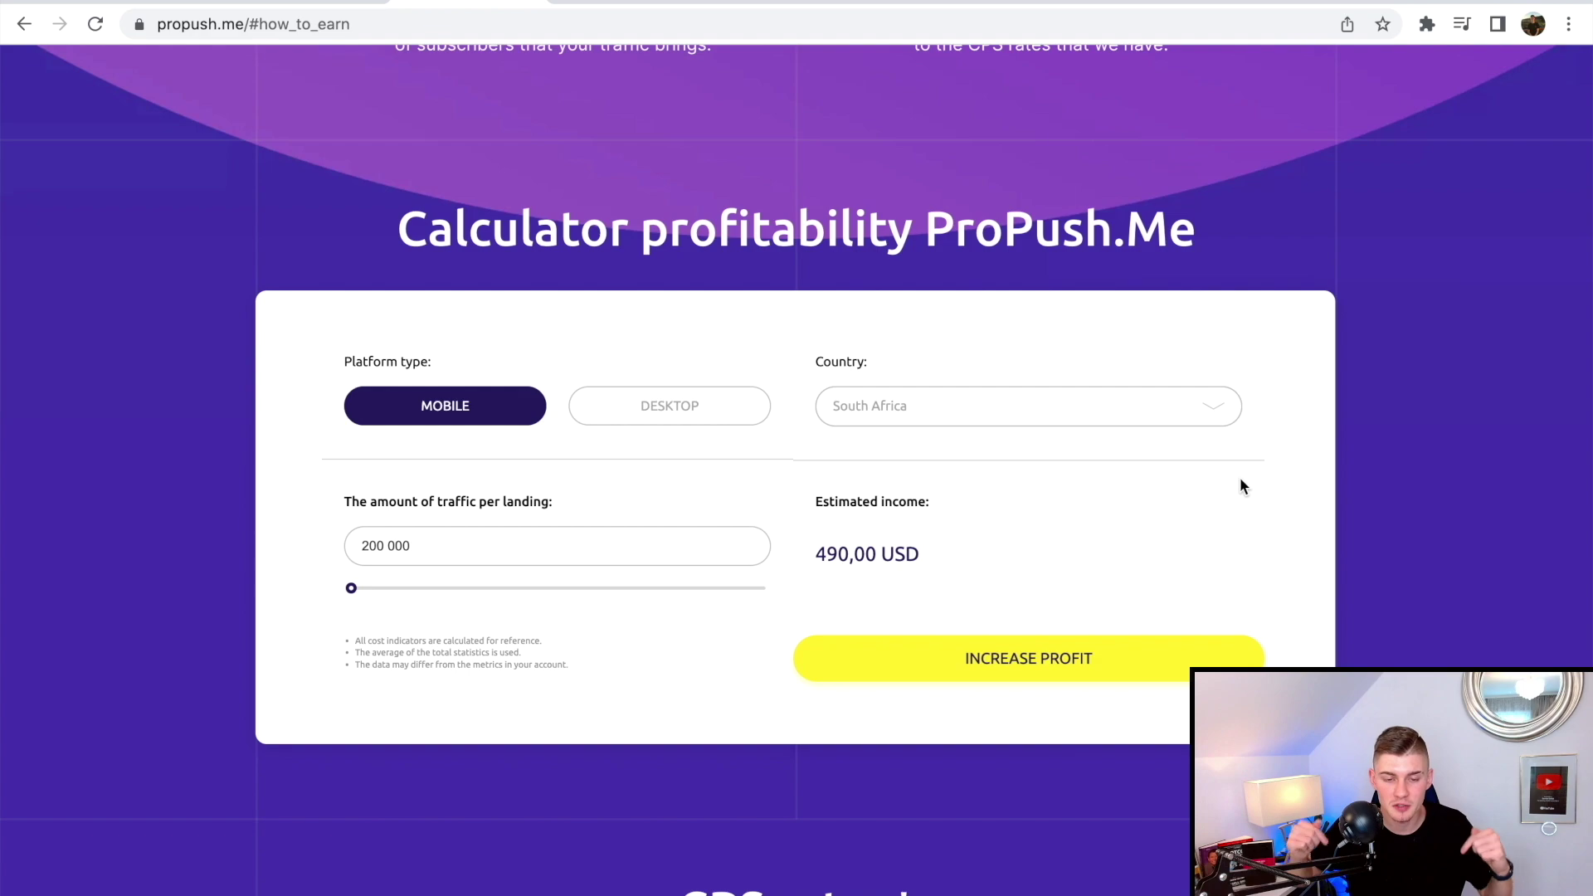
Go back through the ProPush home page's introduction and its Extra-monetization, push subscription and TrafficBack earning methods.
scroll(1240, 479, "up", 20)
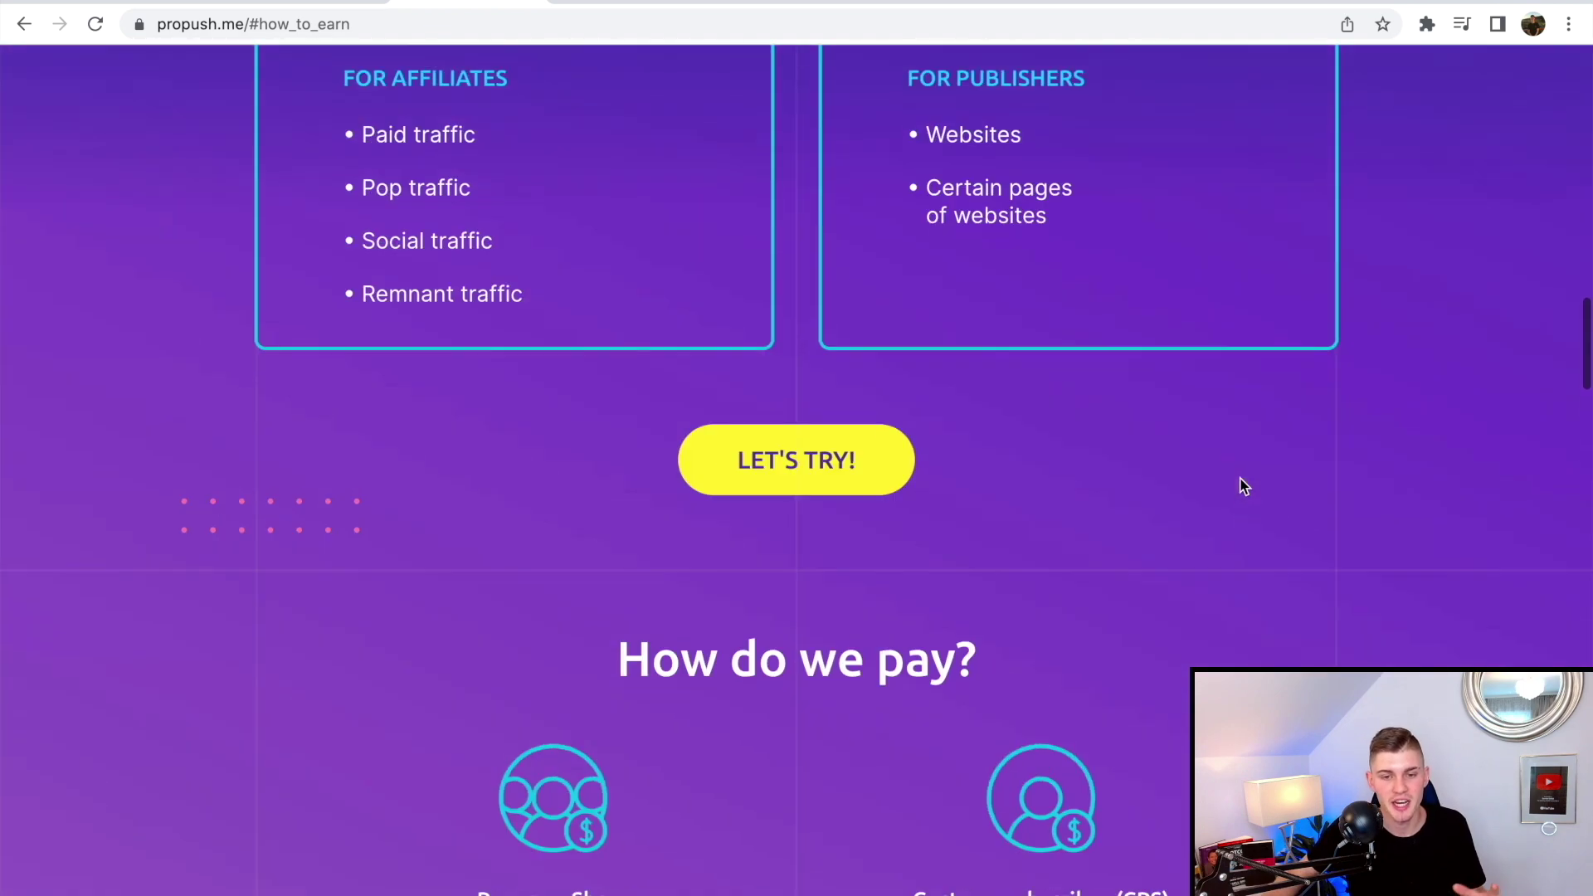
scroll(1232, 491, "up", 15)
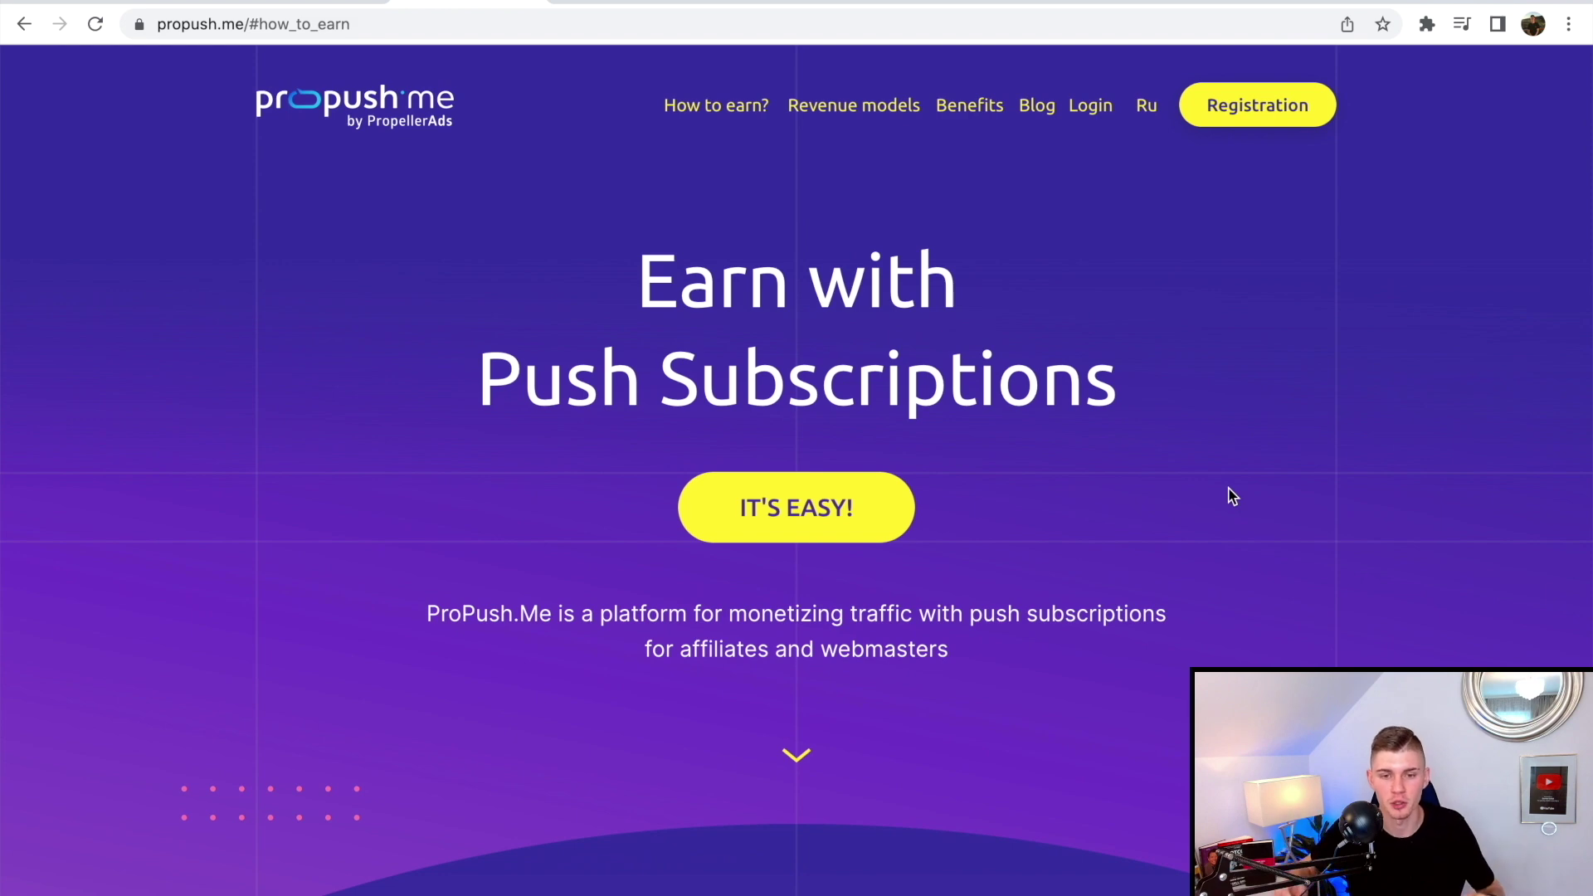
scroll(1232, 495, "down", 15)
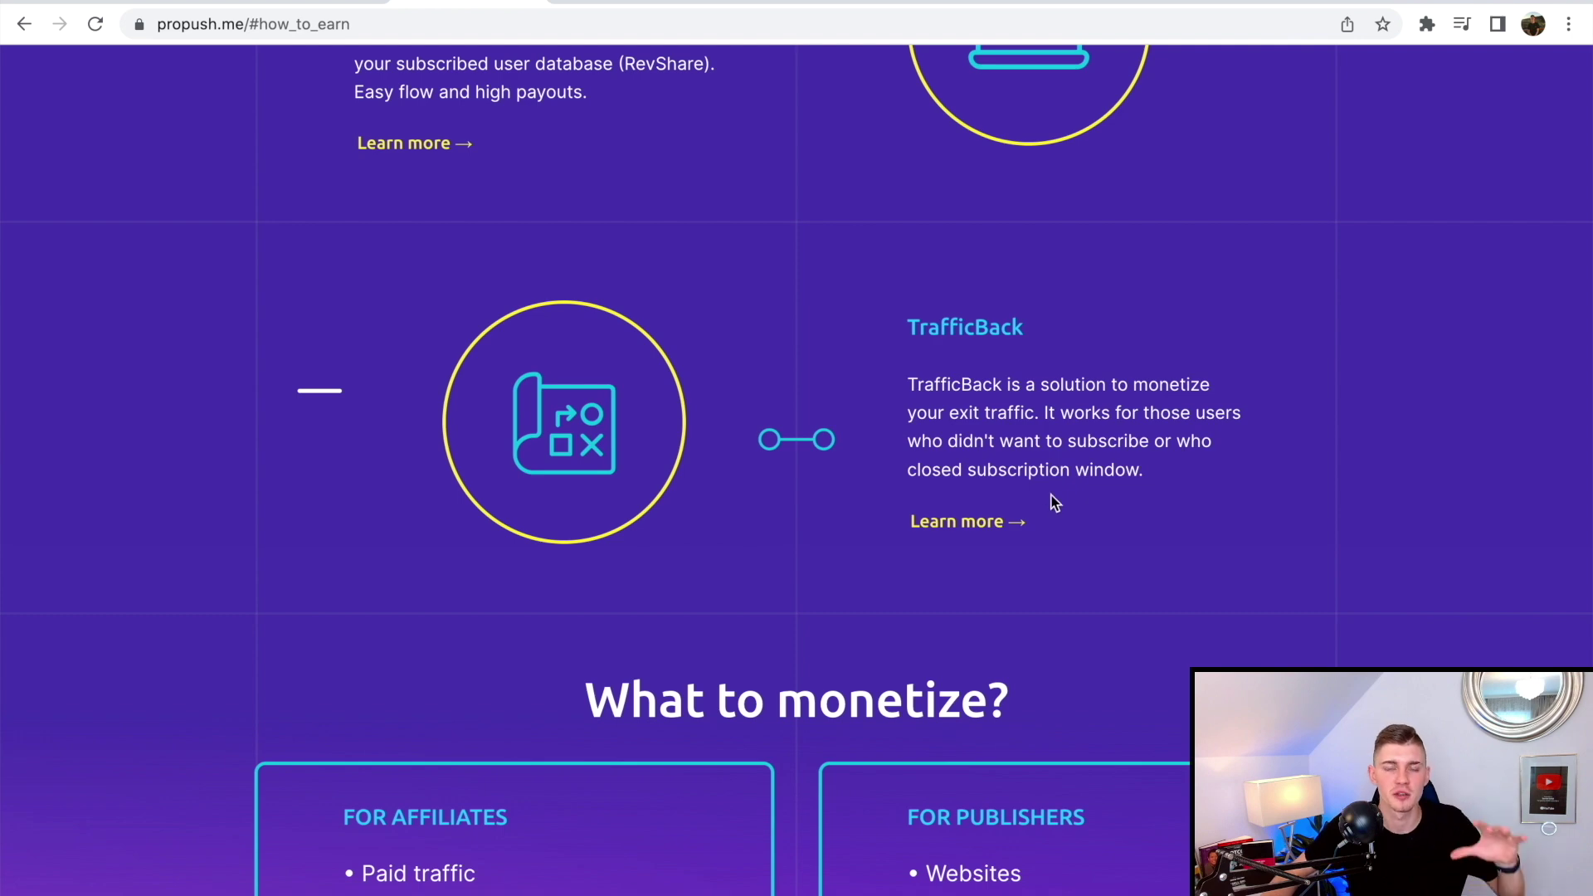
scroll(1053, 502, "up", 8)
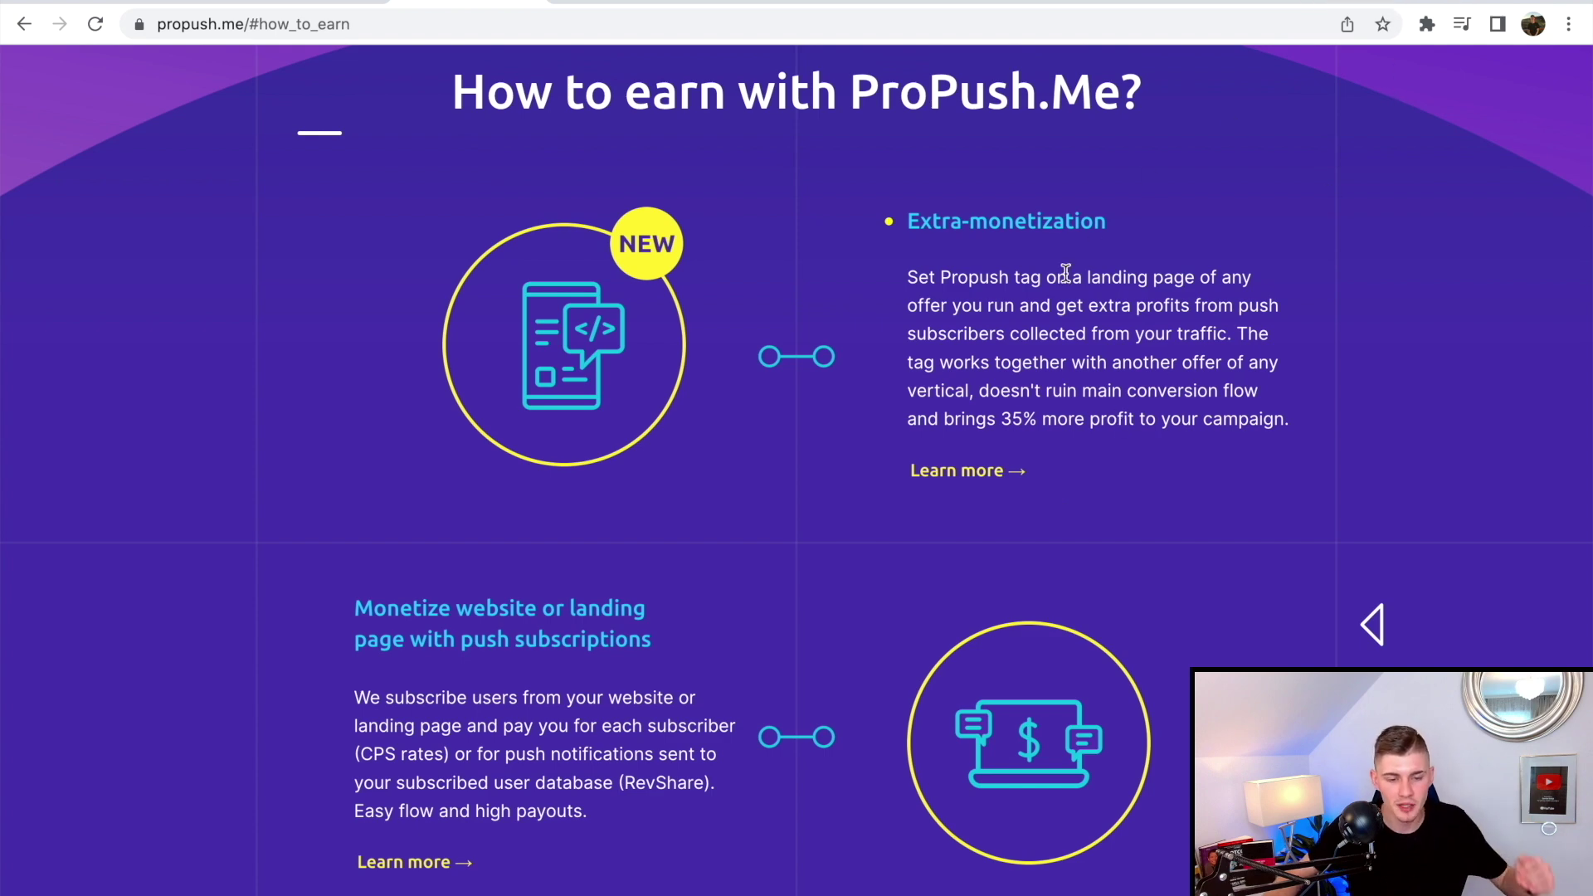
scroll(995, 315, "down", 2)
scroll(962, 332, "down", 1)
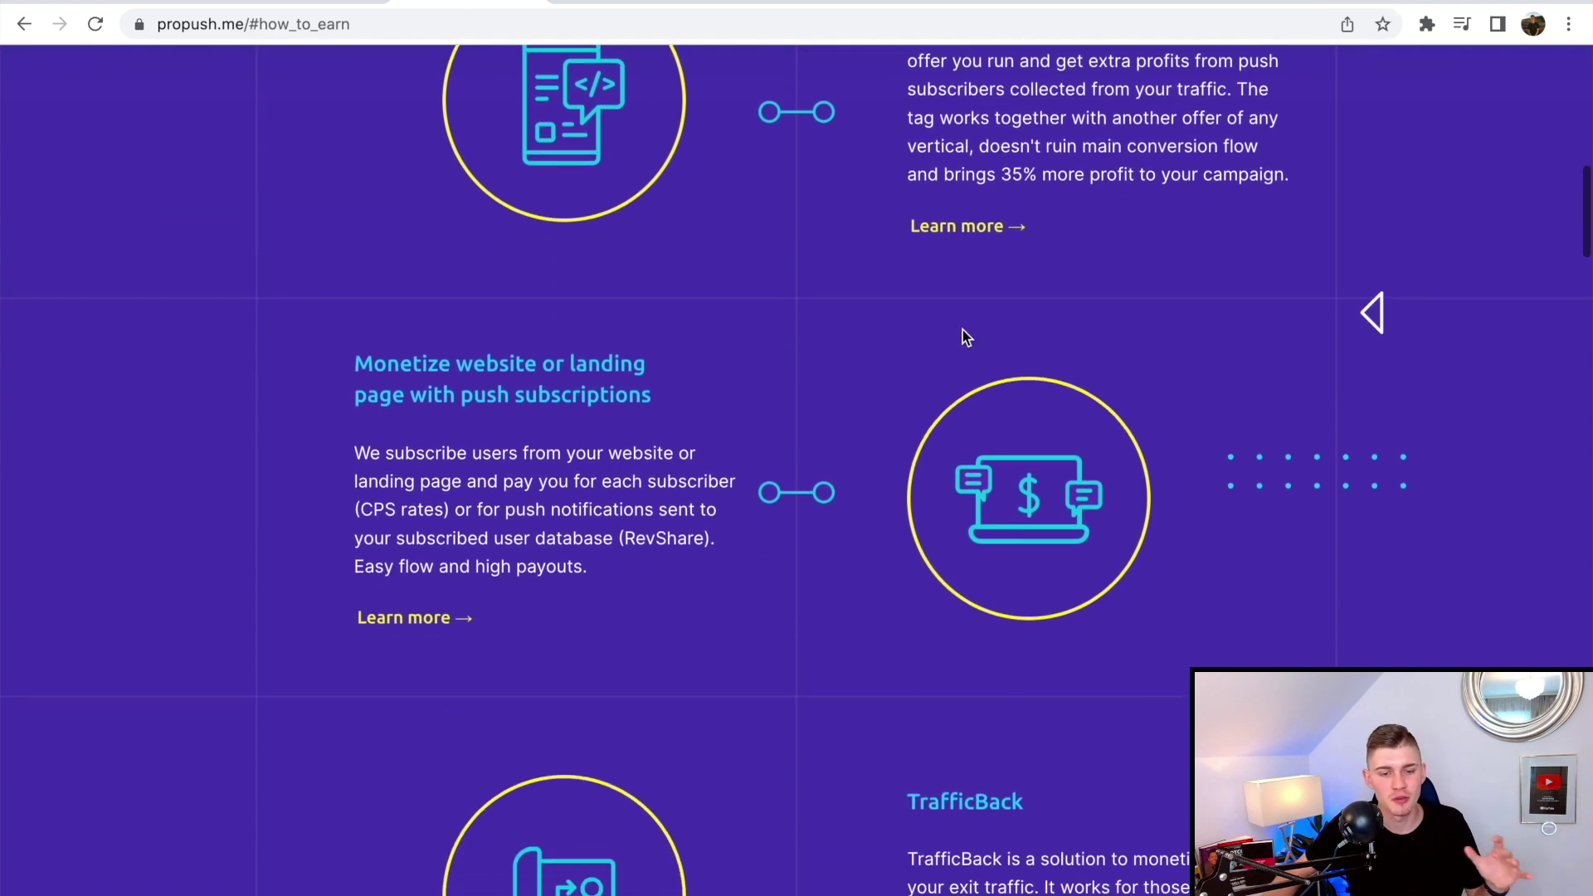
left_click_drag(356, 356, 650, 370)
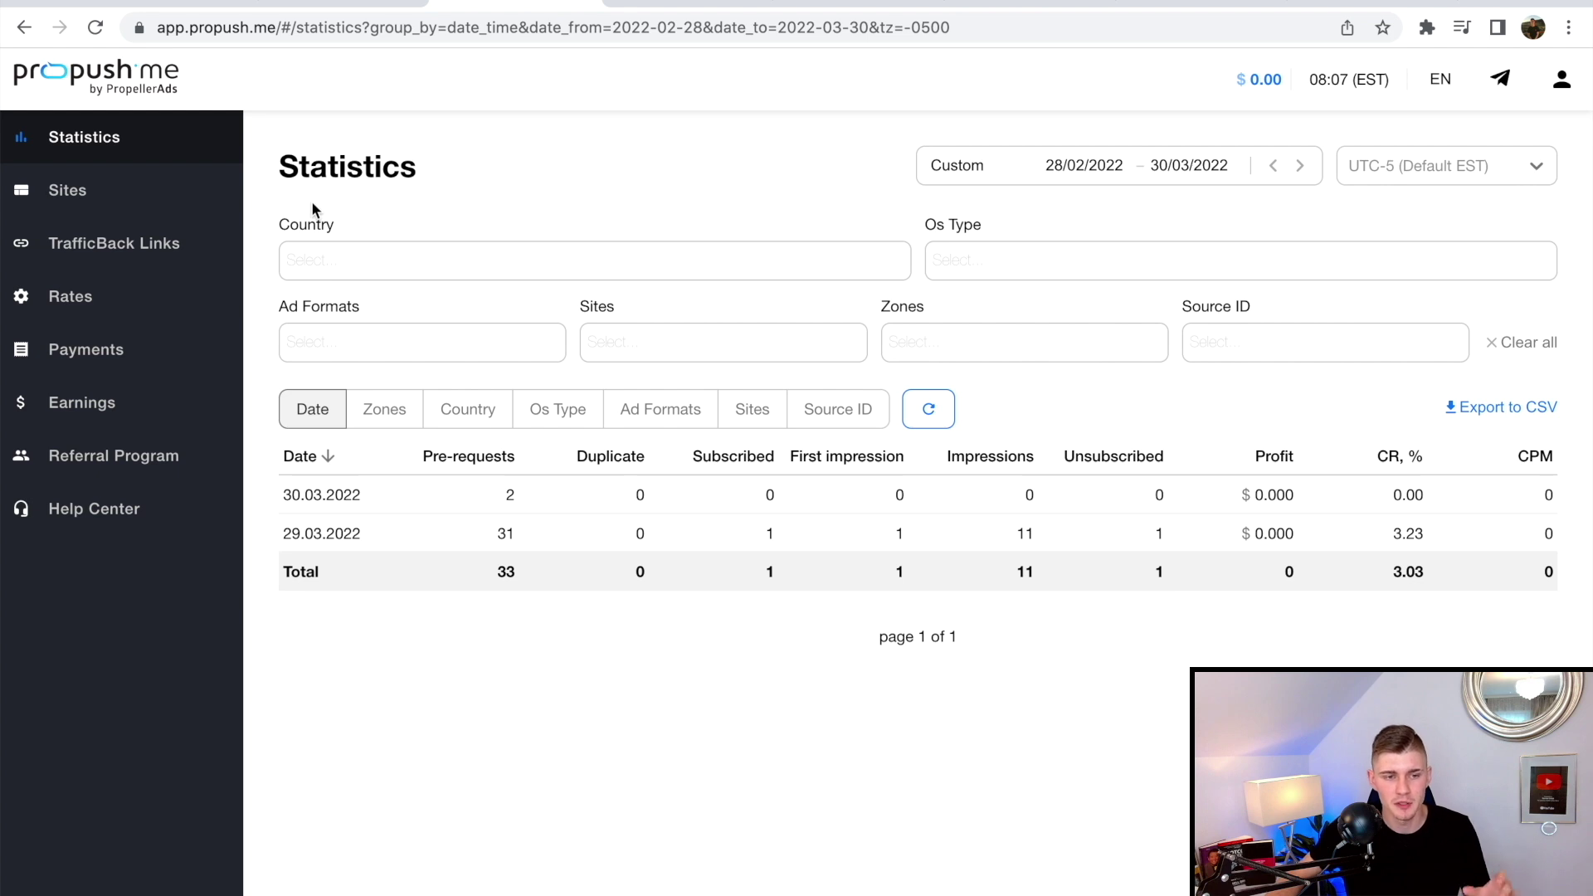
Open the ProPush dashboard's site list and compare the connection security of the testyt and sub subdomains' Fortnite pages.
left_click(101, 204)
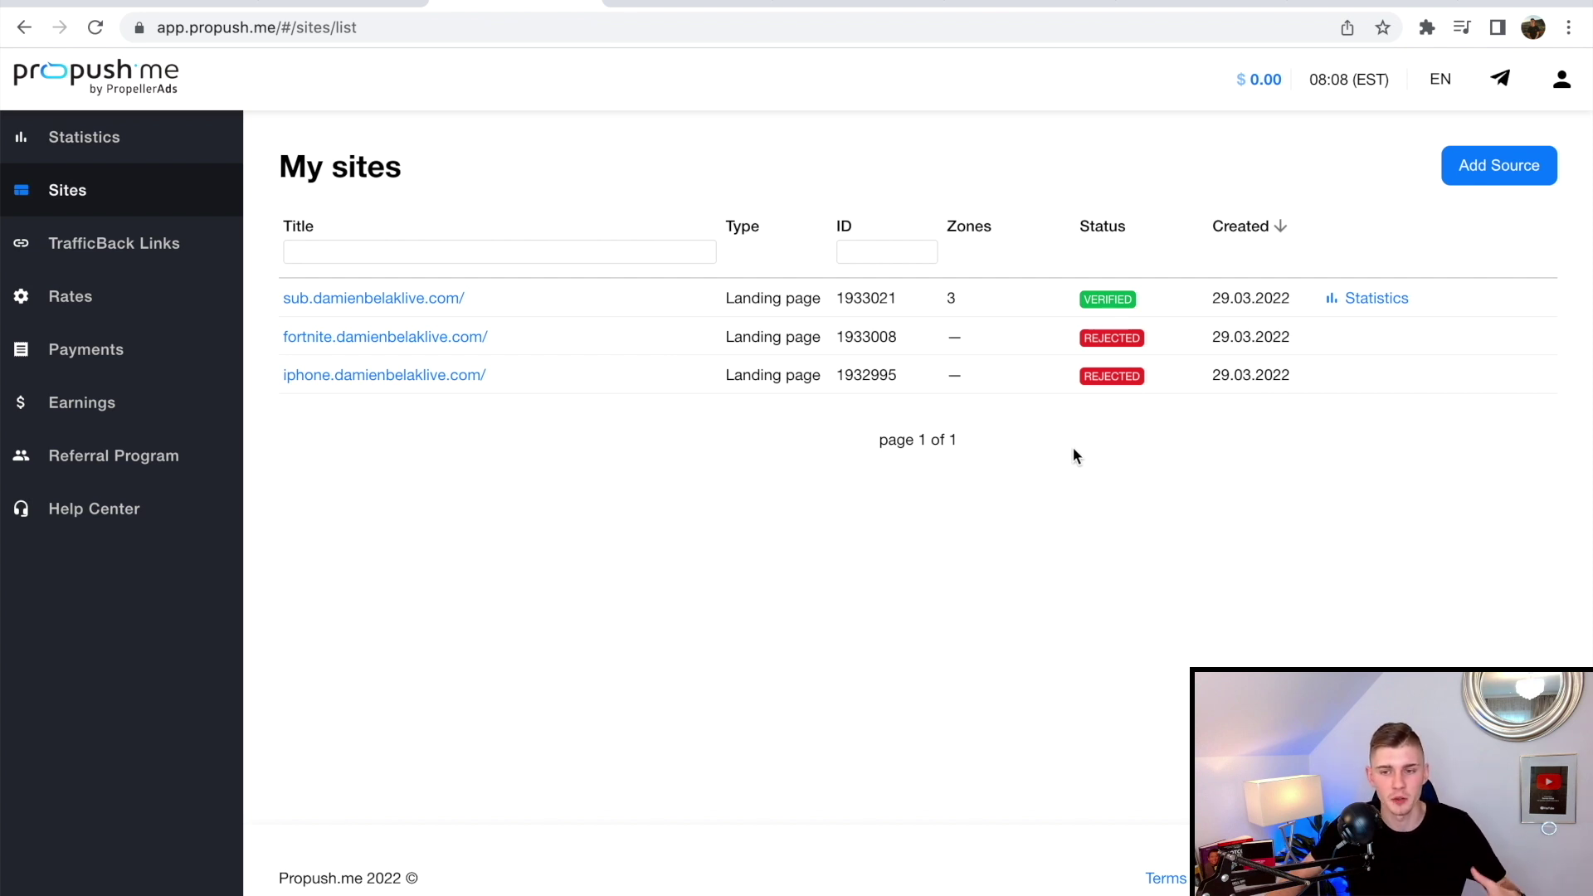
left_click(1360, 3)
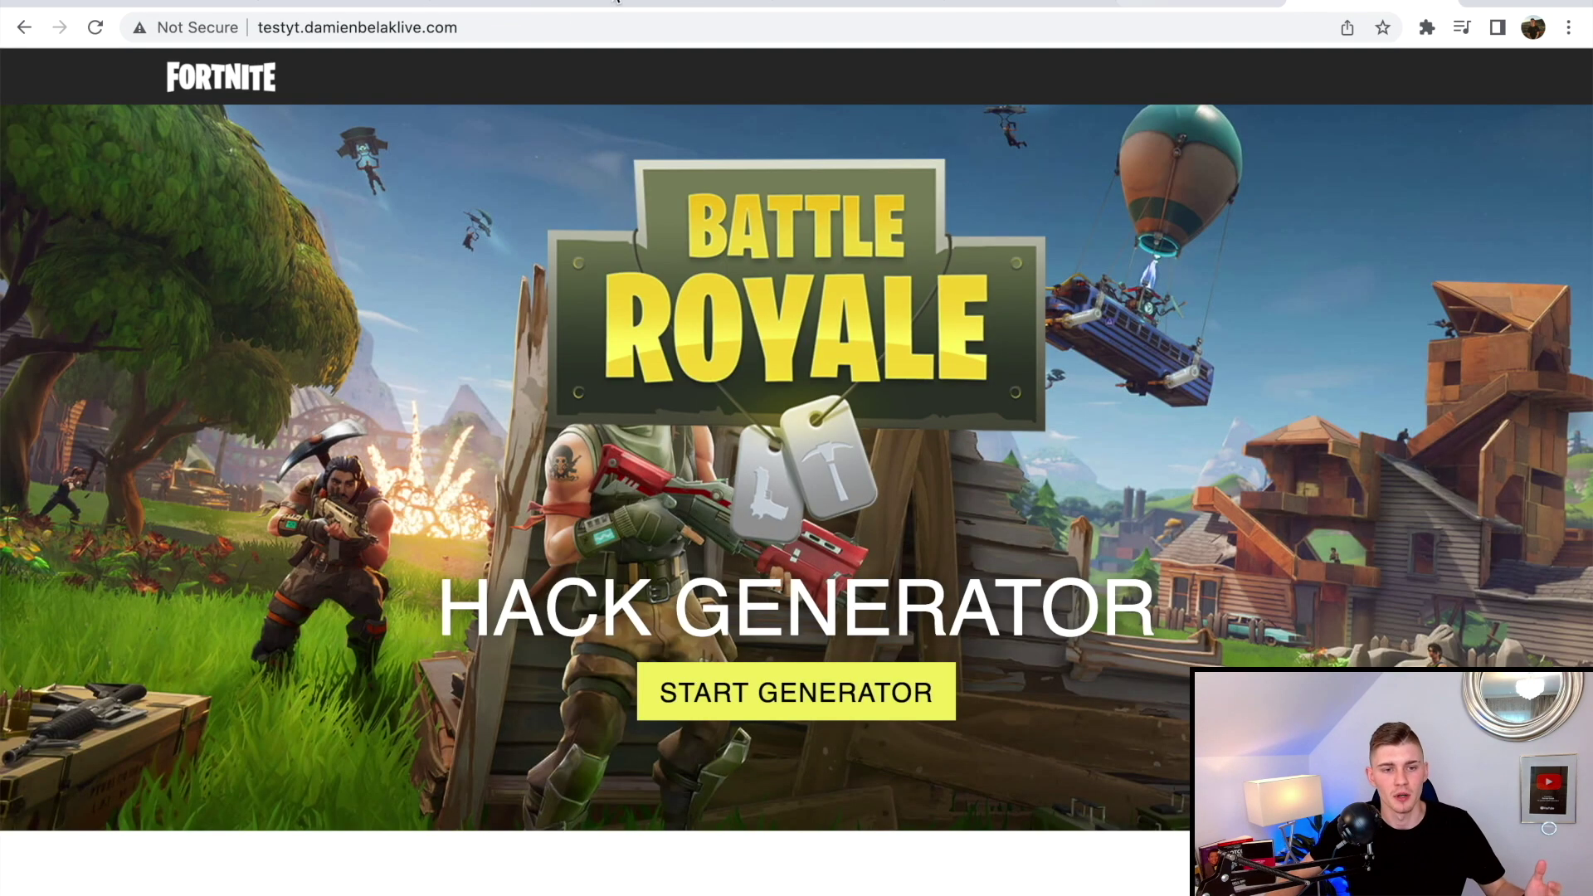
left_click(179, 30)
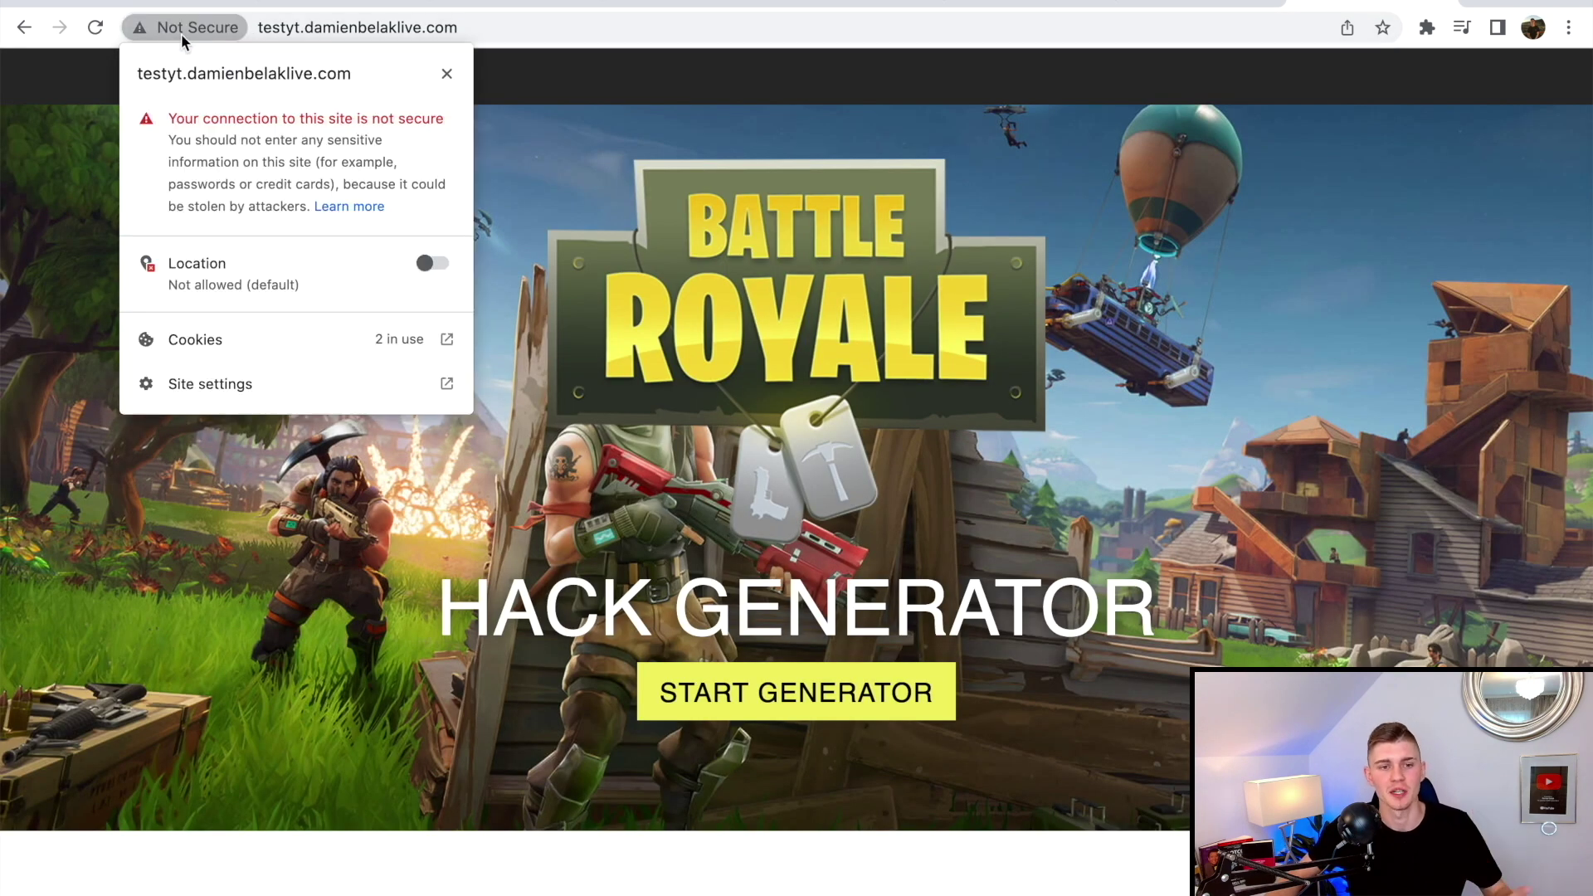
left_click(304, 27)
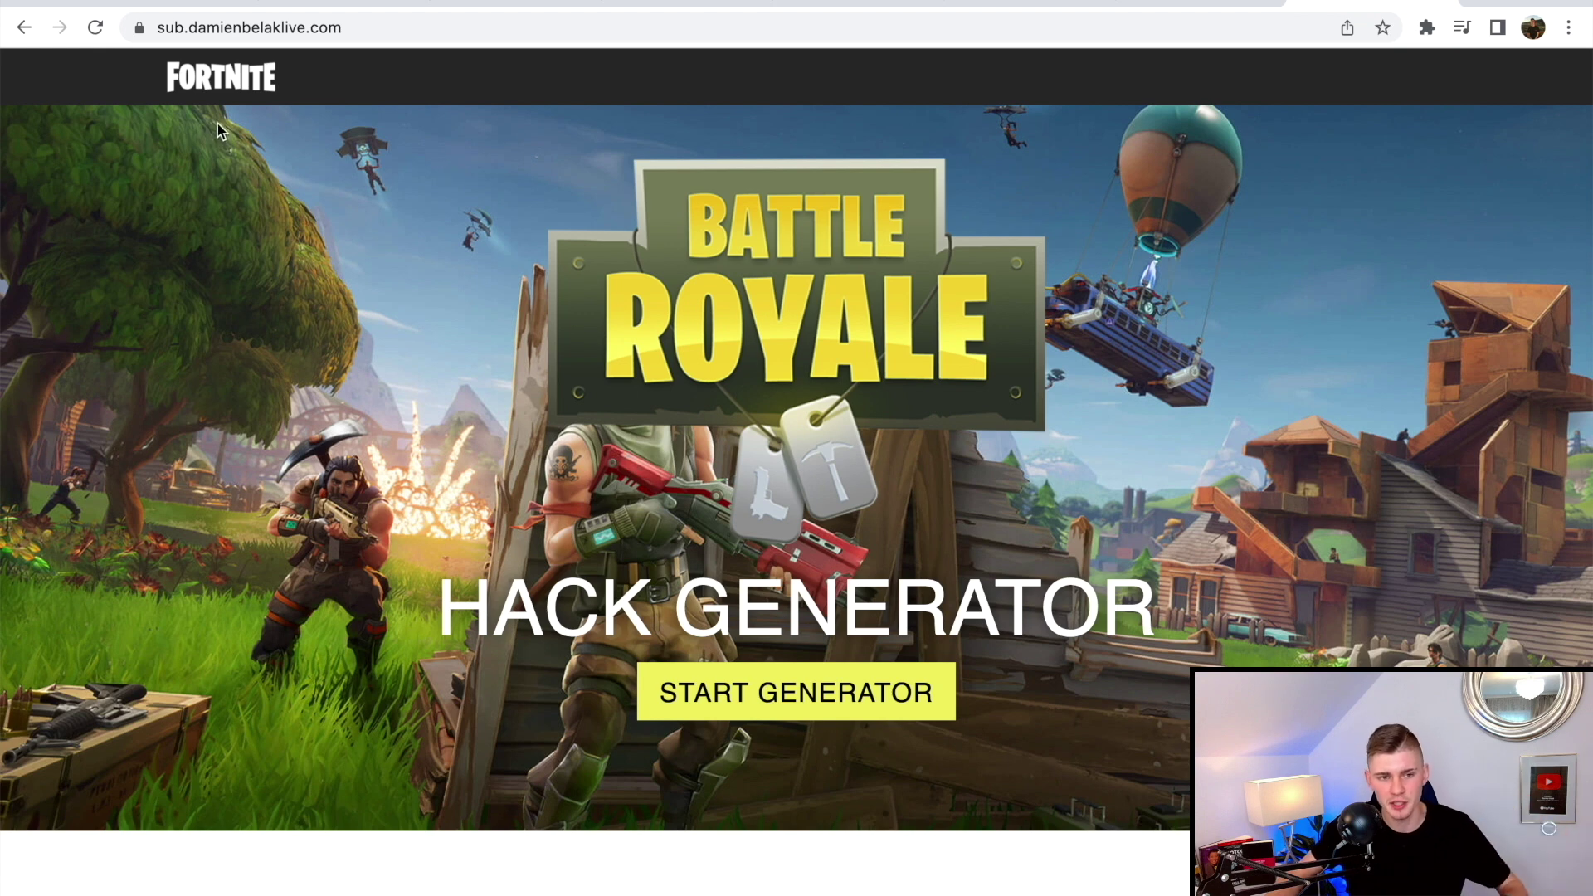
double_click(189, 28)
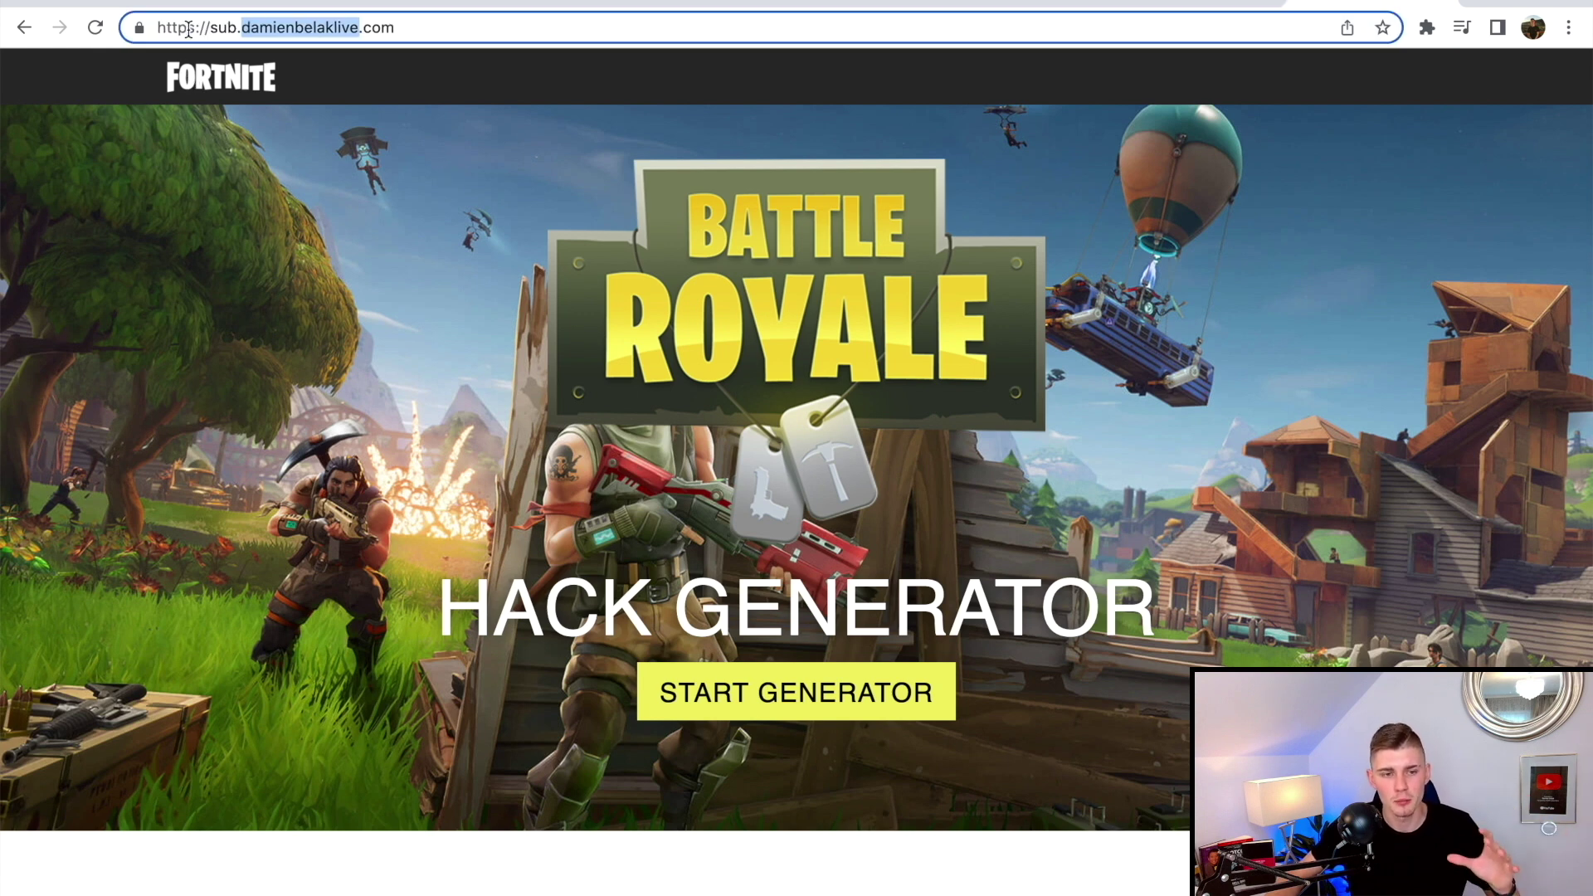
left_click(143, 29)
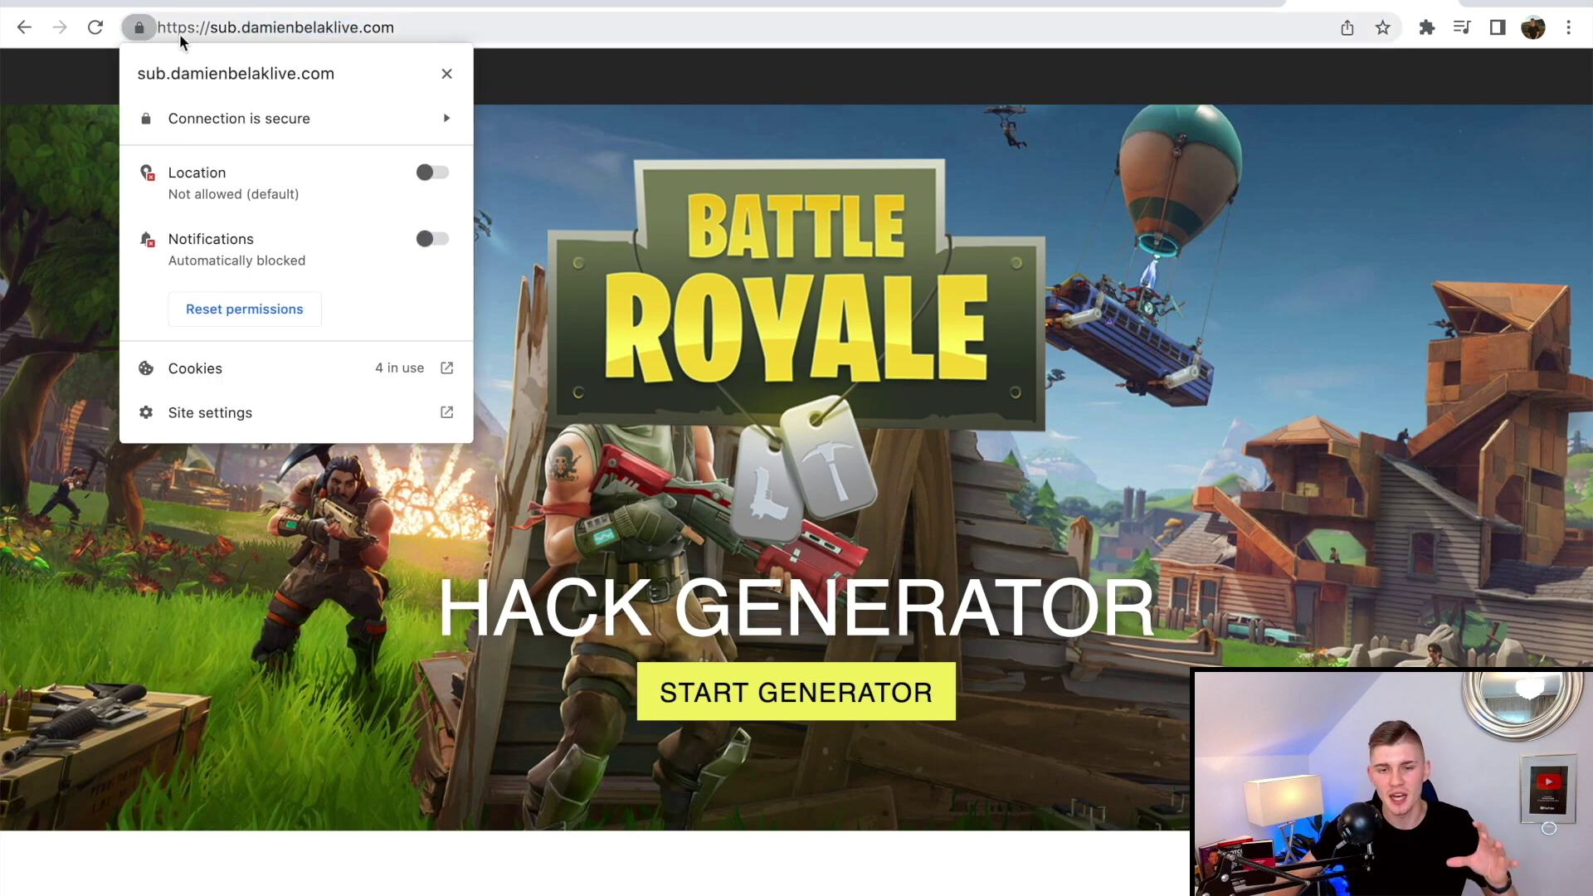
left_click(1066, 79)
Start a new landing page source in ProPush and enter the sub subdomain's HTTPS address as its URL.
left_click(420, 4)
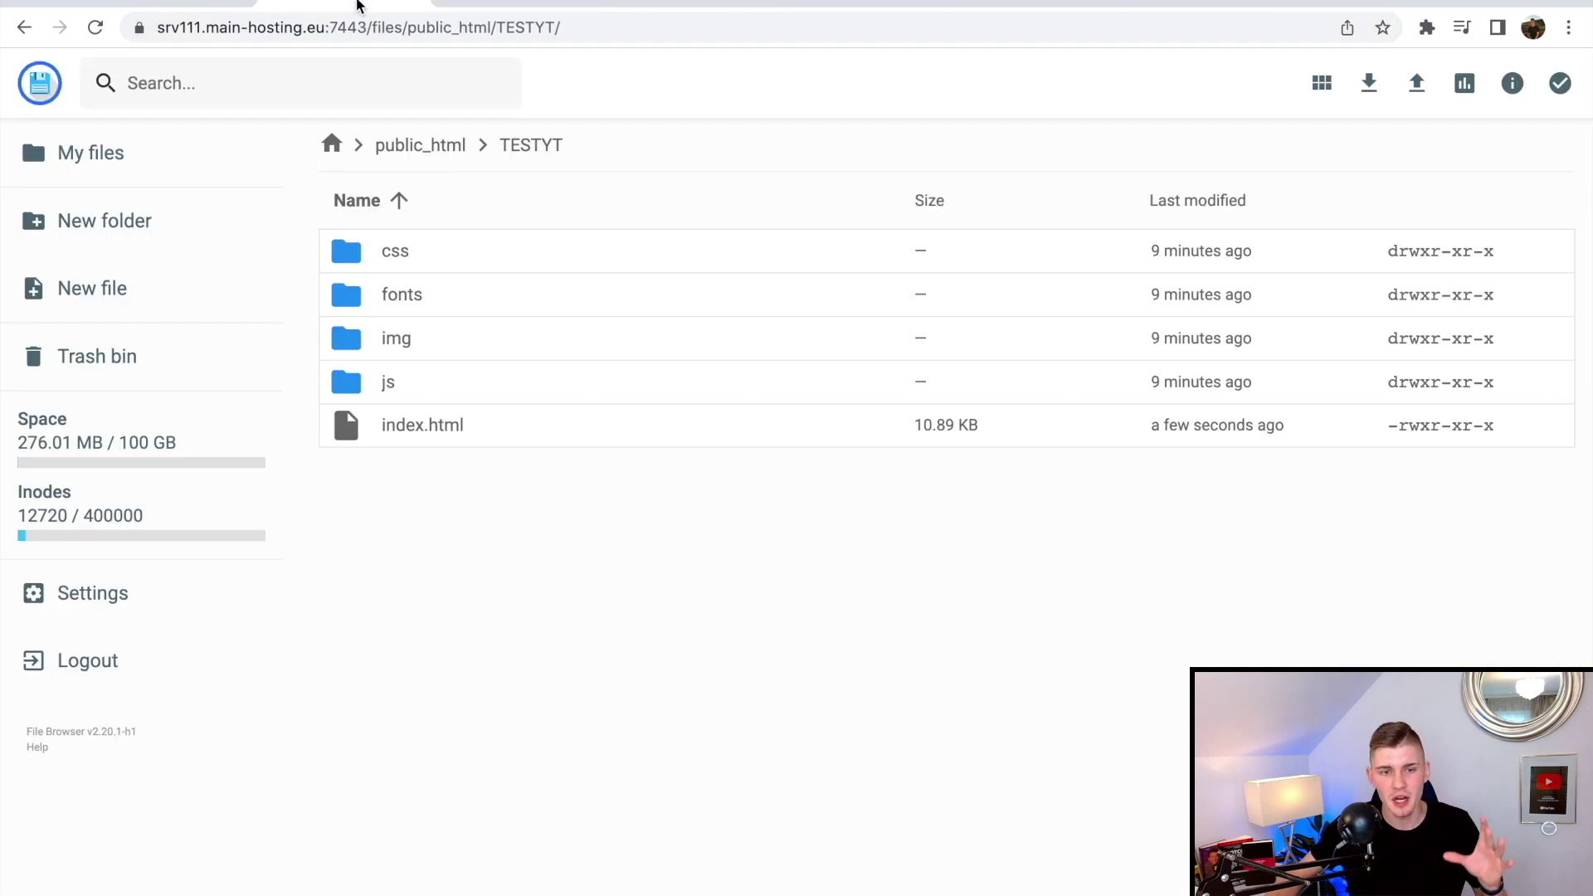
left_click(473, 5)
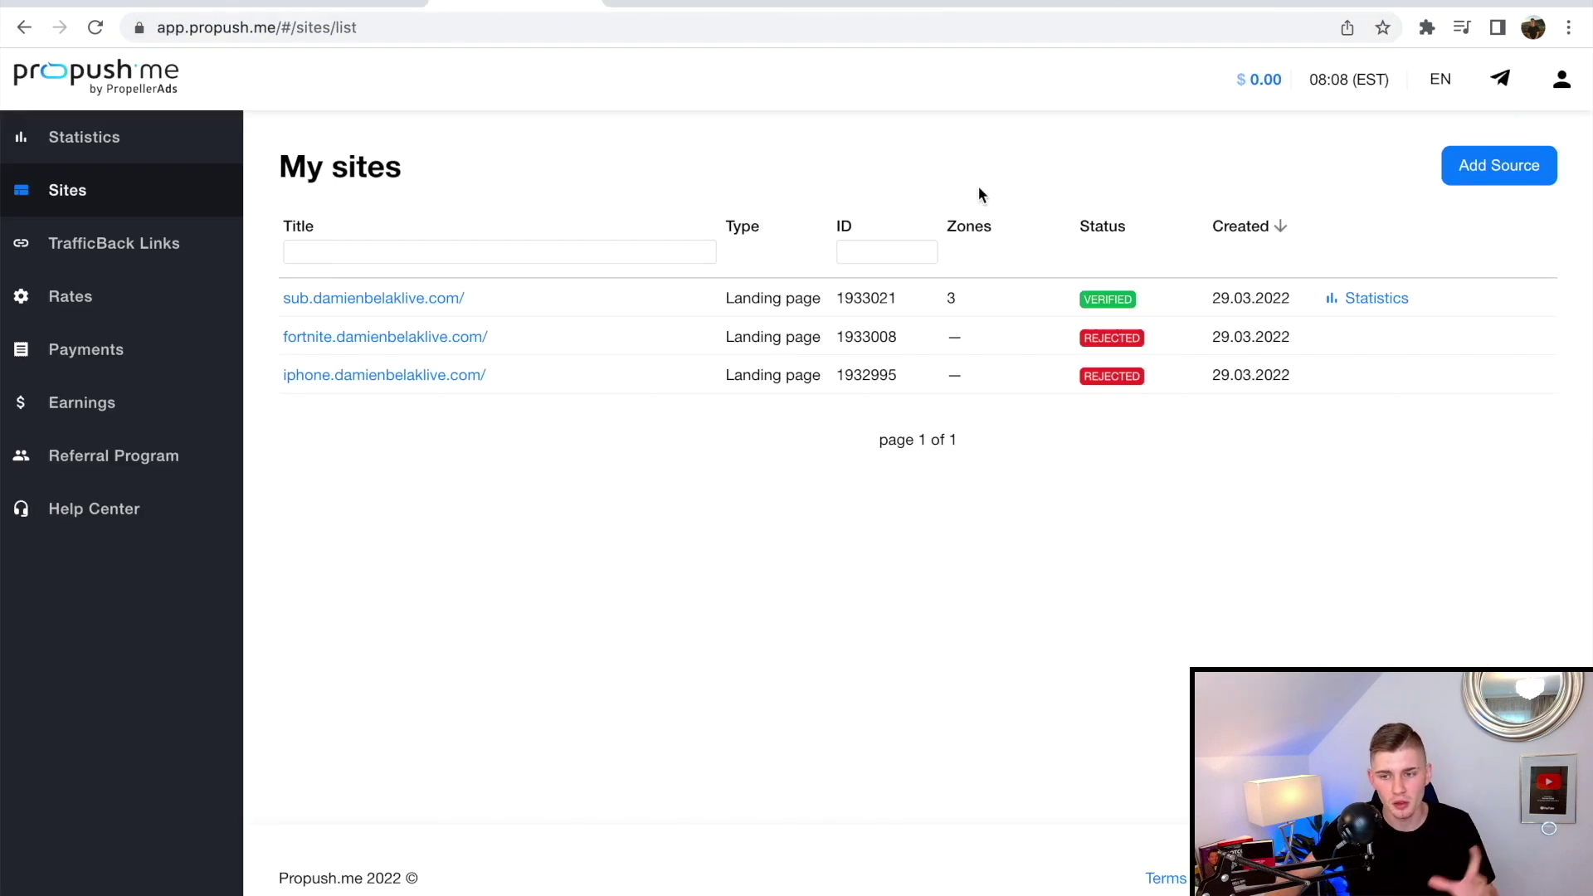
left_click(1473, 179)
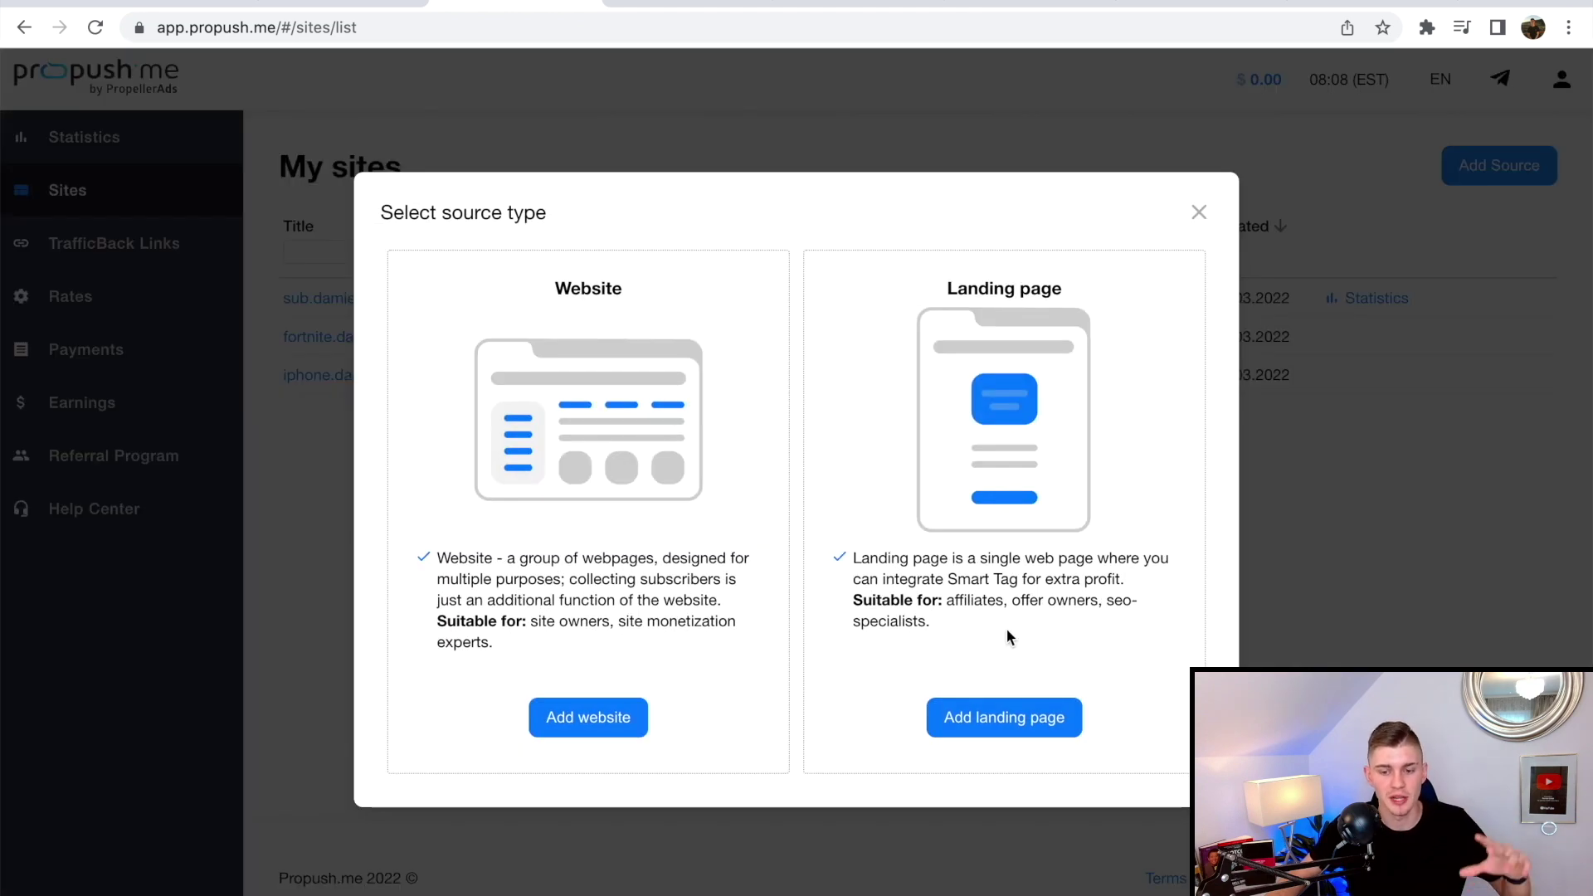
left_click(1042, 719)
left_click(343, 323)
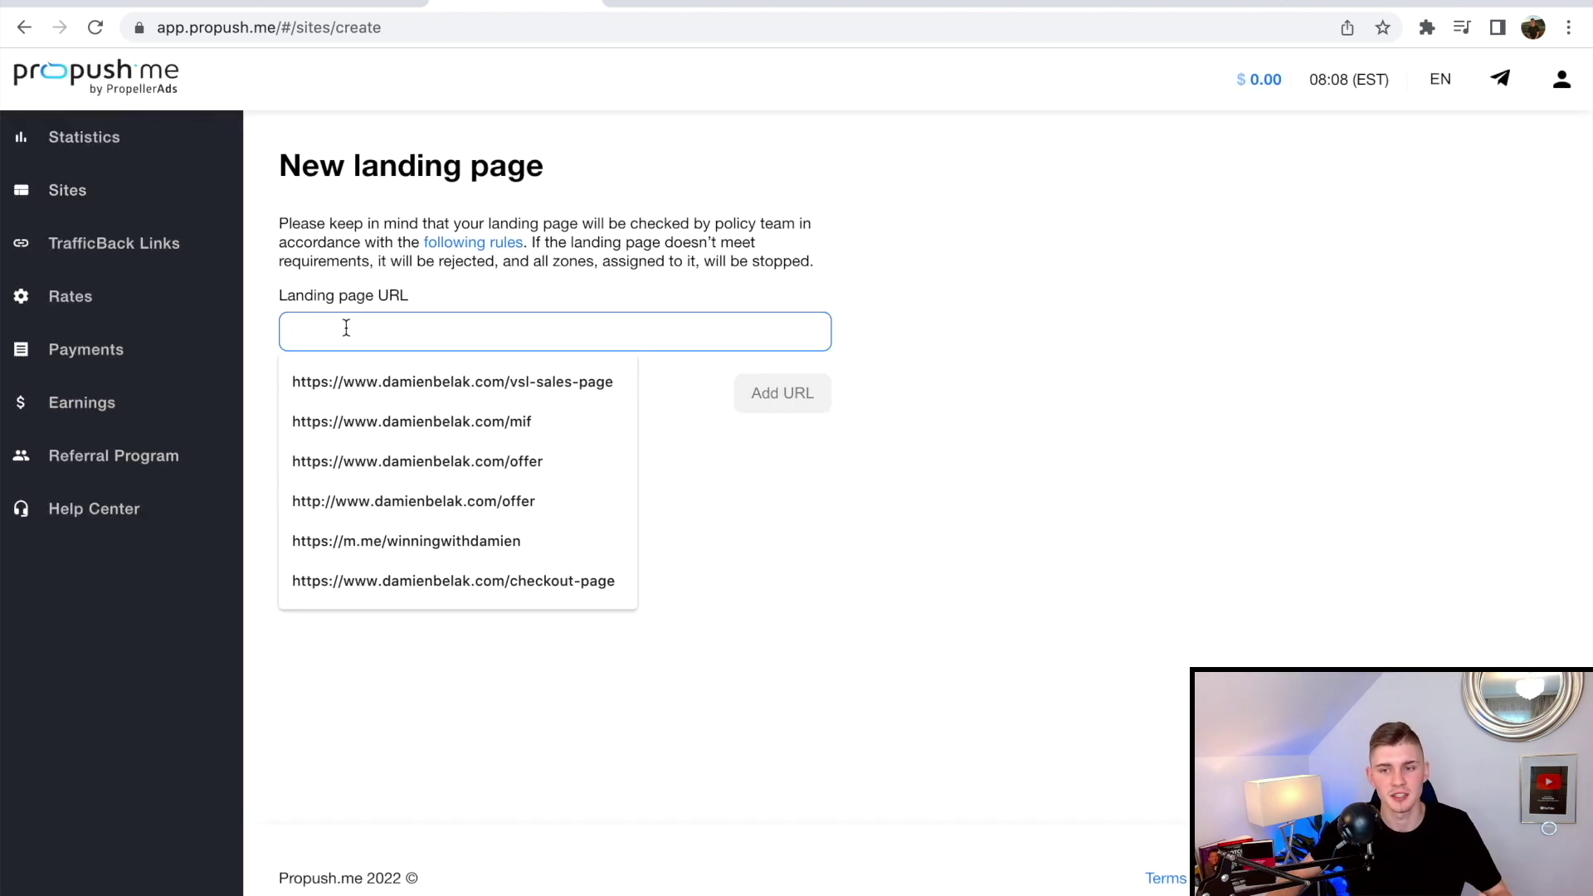
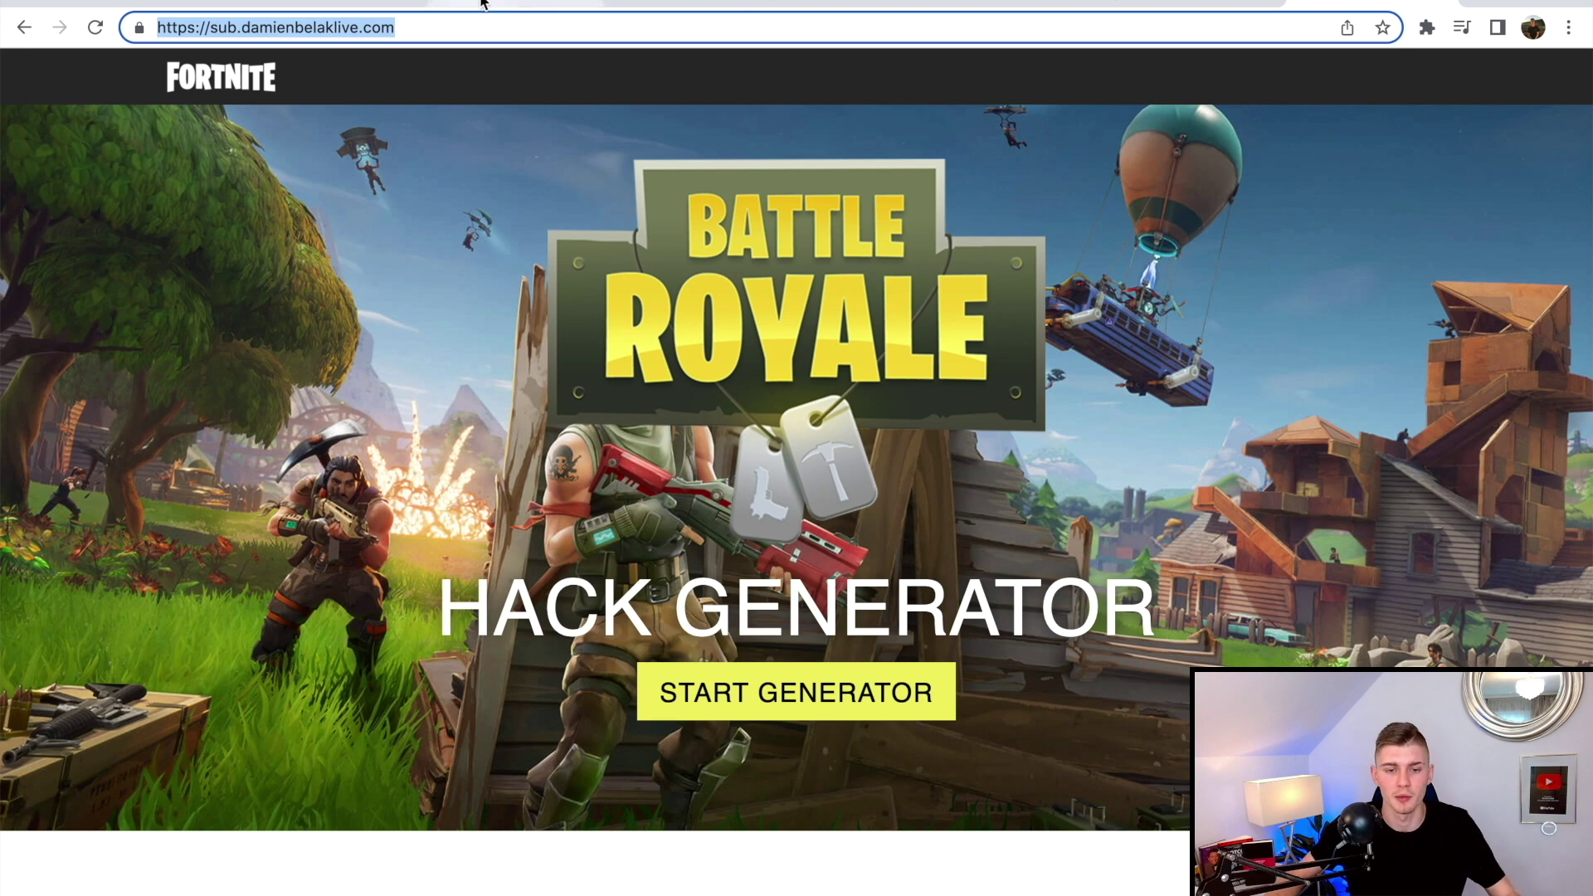
left_click(340, 4)
type("https://sub.damienbelaklive.com/")
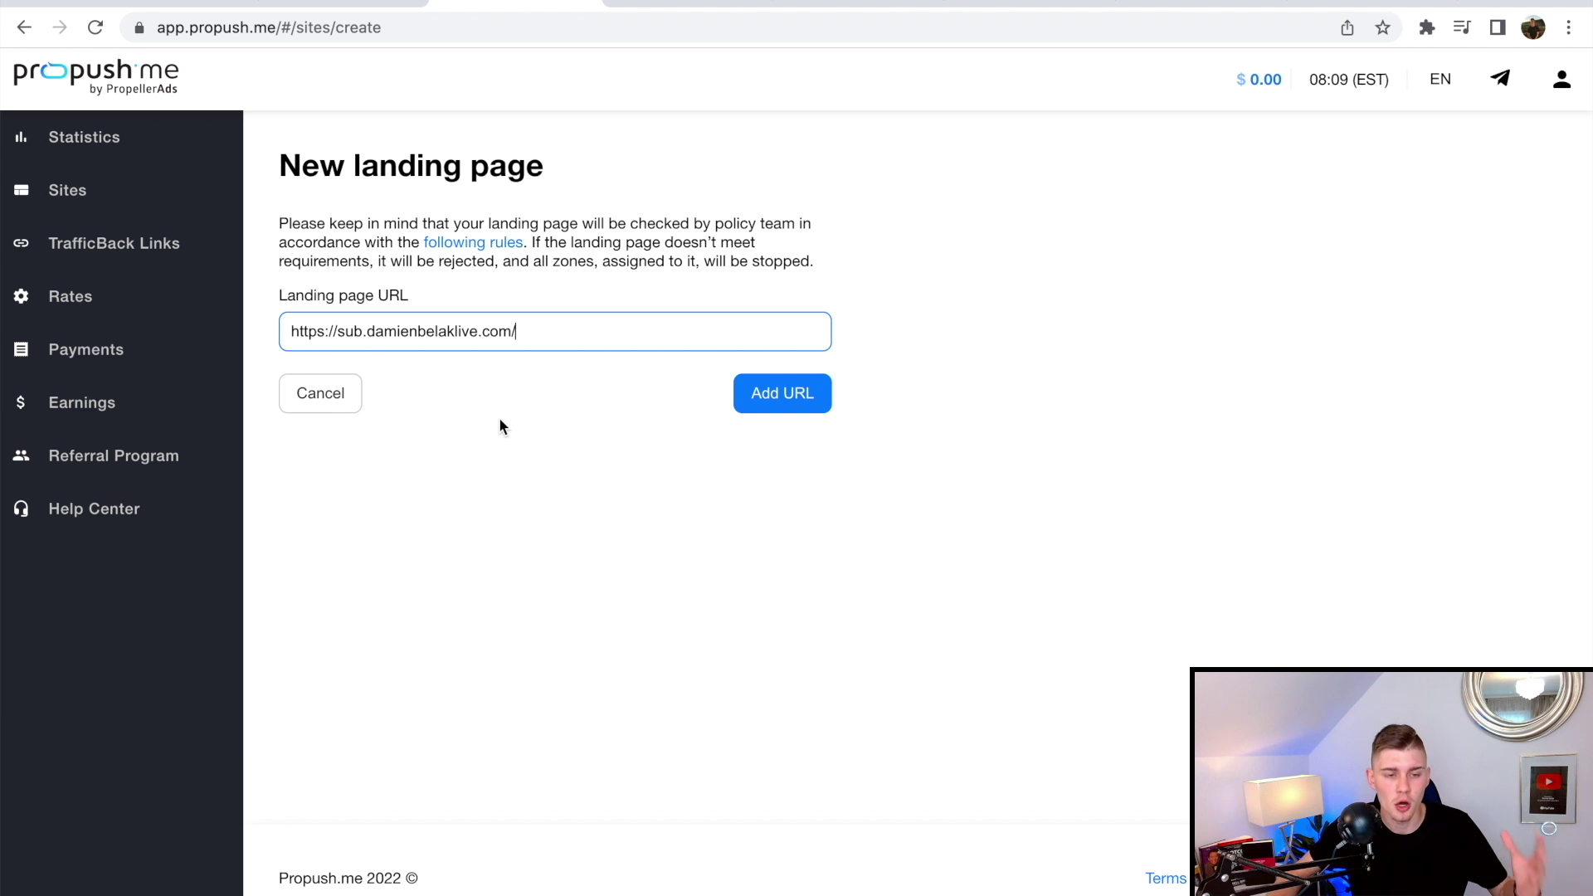
Open the REV Share tag of the verified sub subdomain in ProPush and download its sw-check-permissions-a229c.js file.
left_click(121, 198)
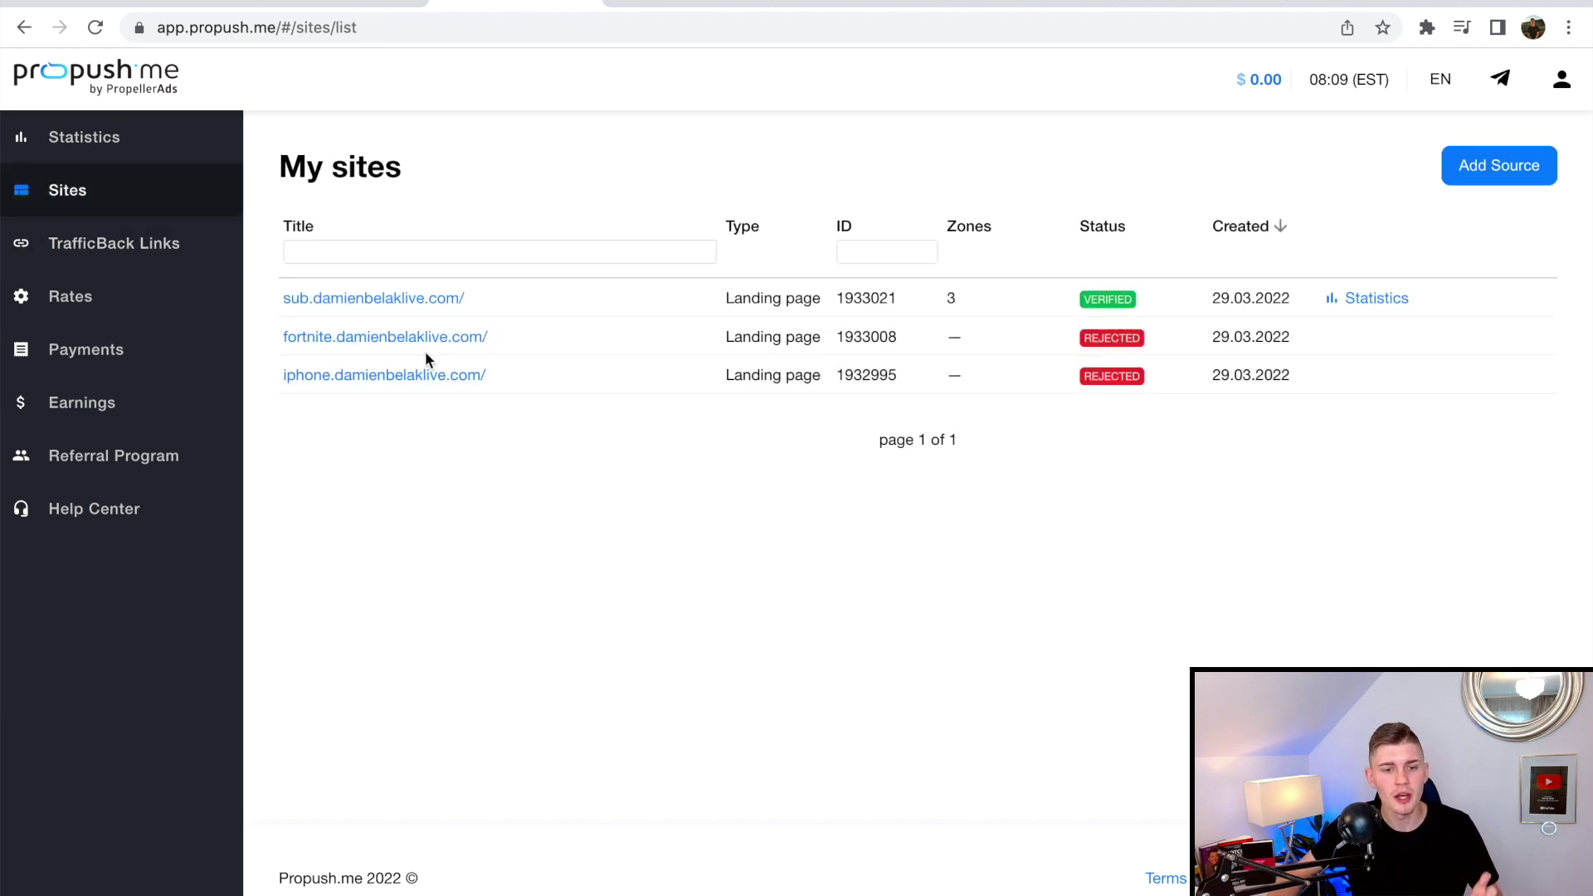
left_click(409, 299)
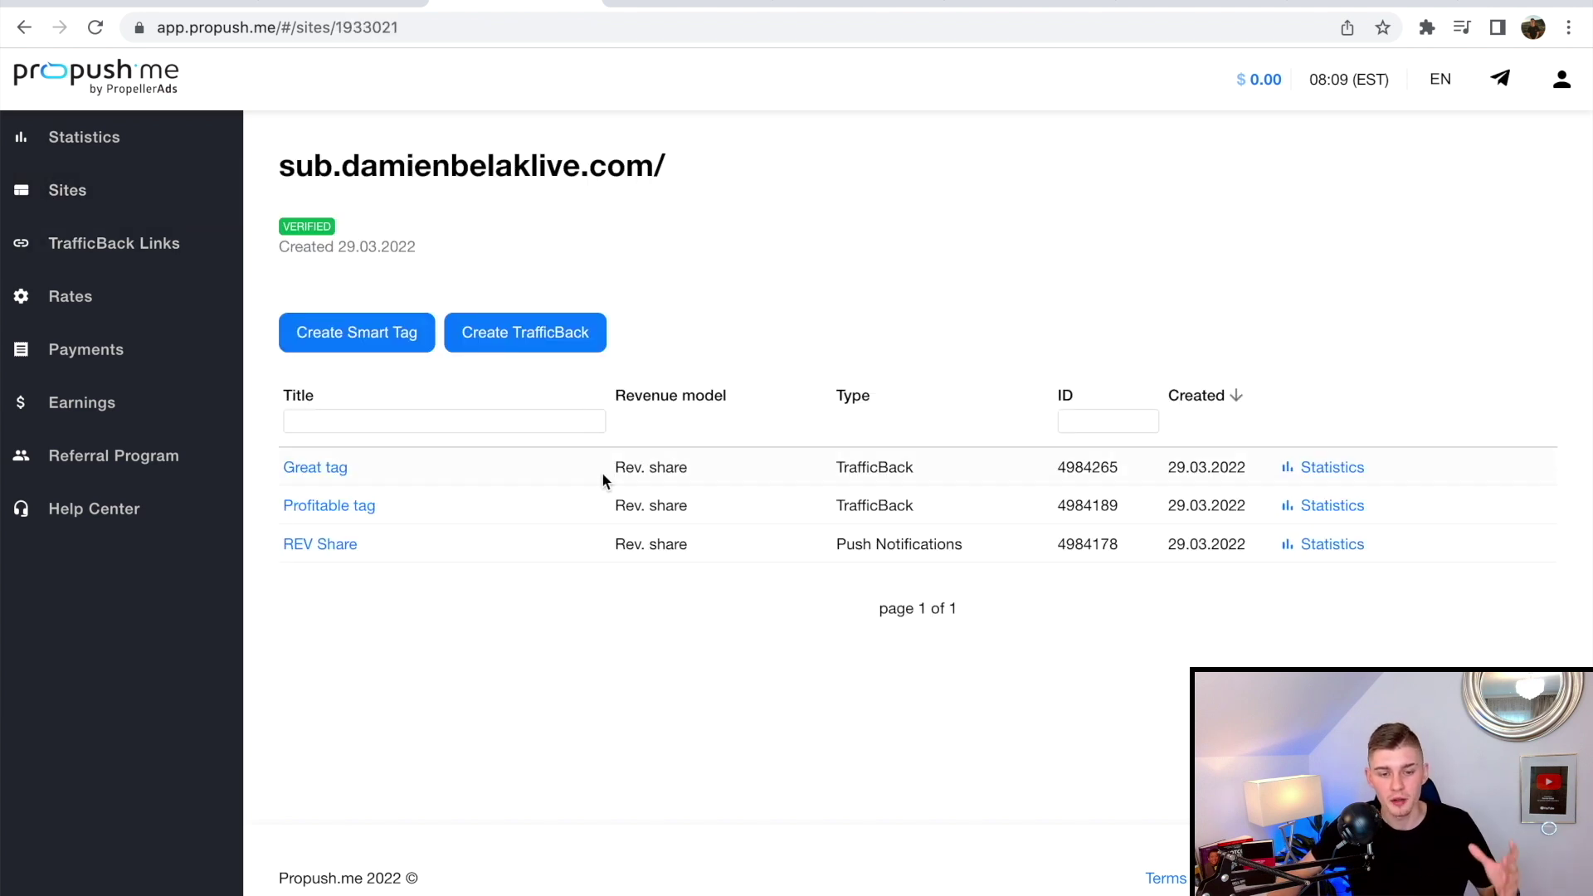
left_click(305, 547)
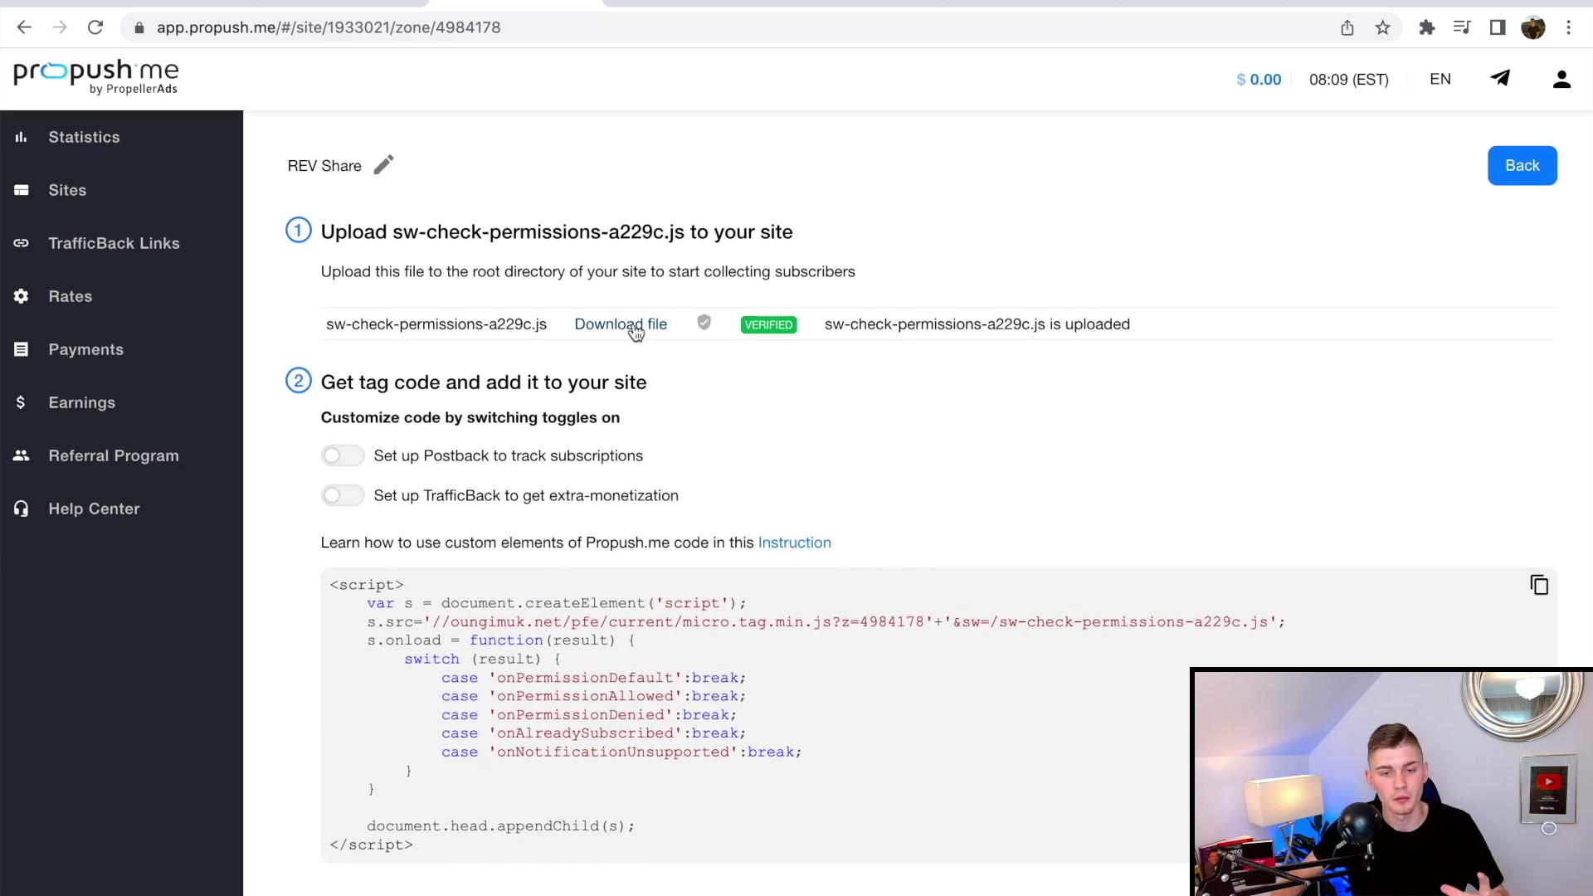
left_click(637, 329)
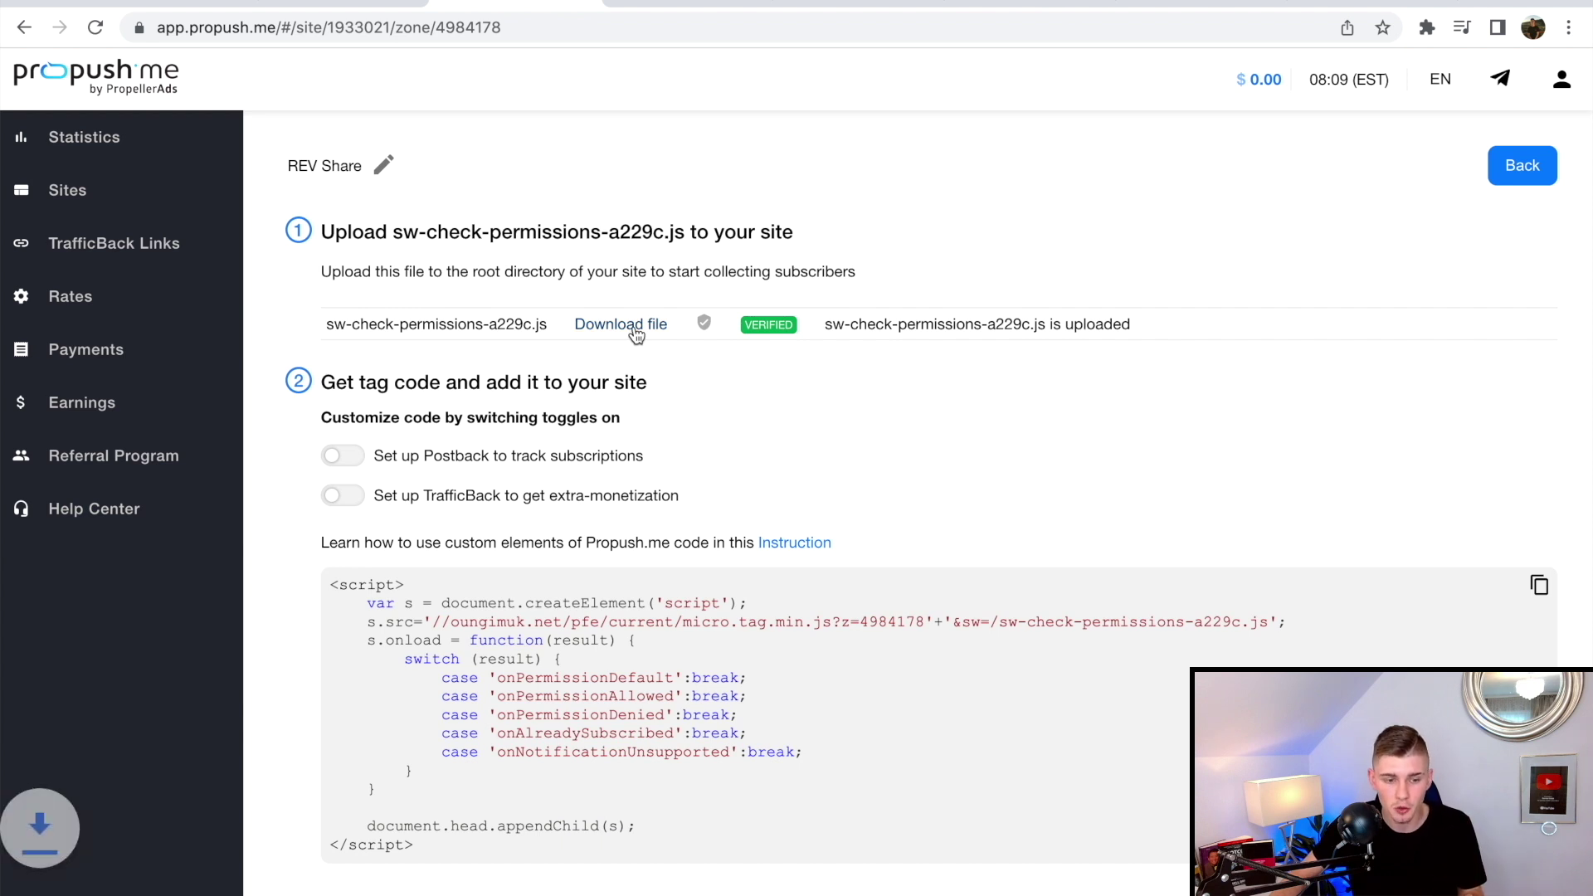
Switch to the hosting file manager and upload the downloaded ProPush permissions file into the public_html/TESTYT folder.
key("ctrl+shift+Tab")
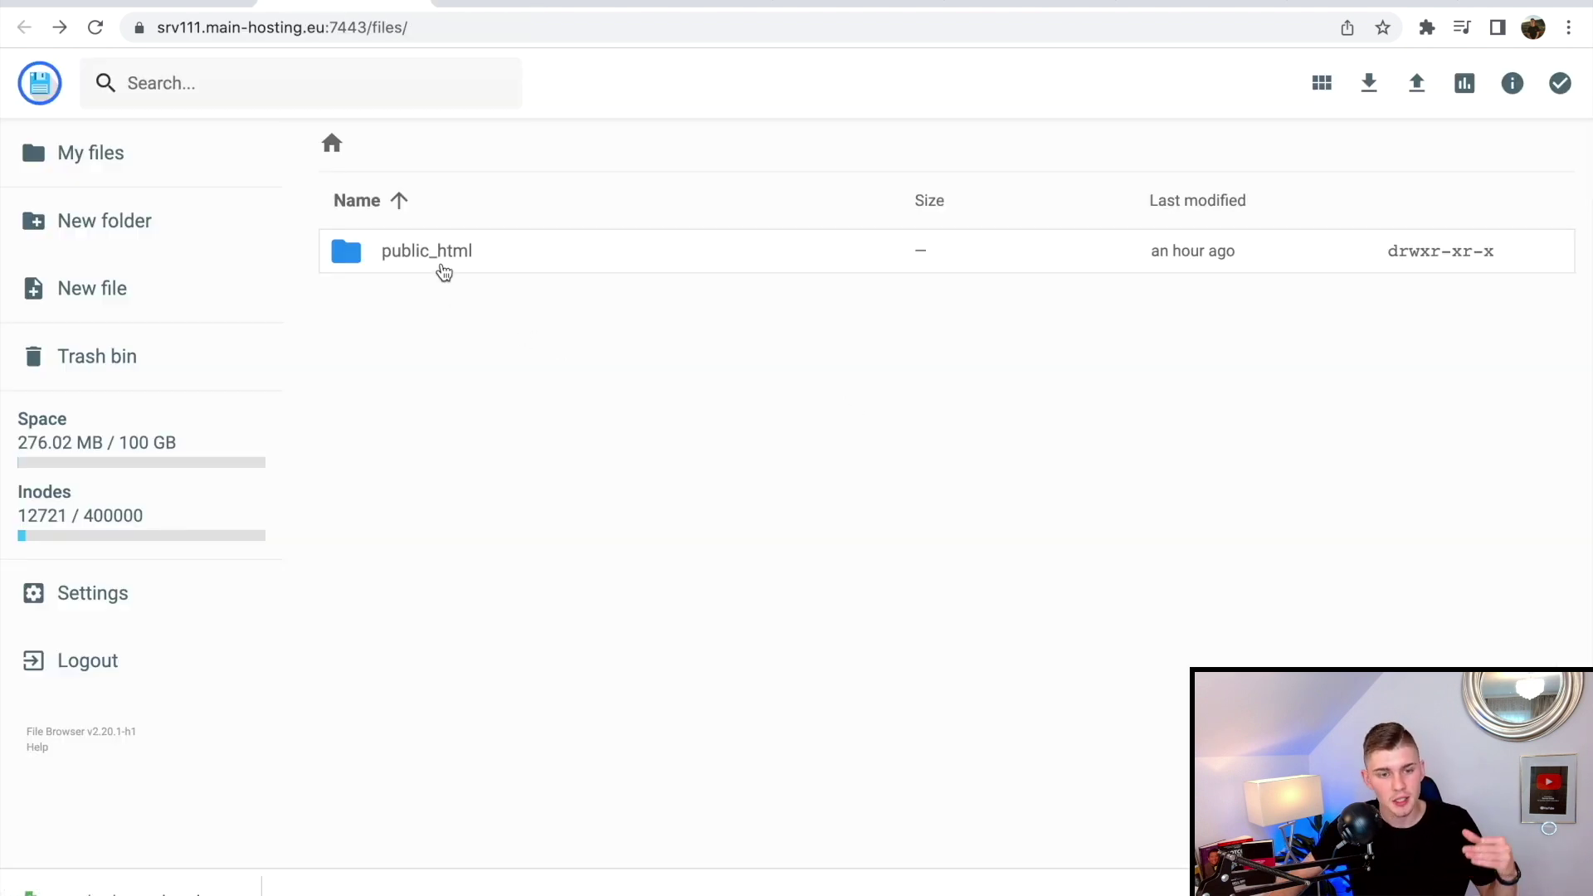
double_click(438, 264)
double_click(452, 390)
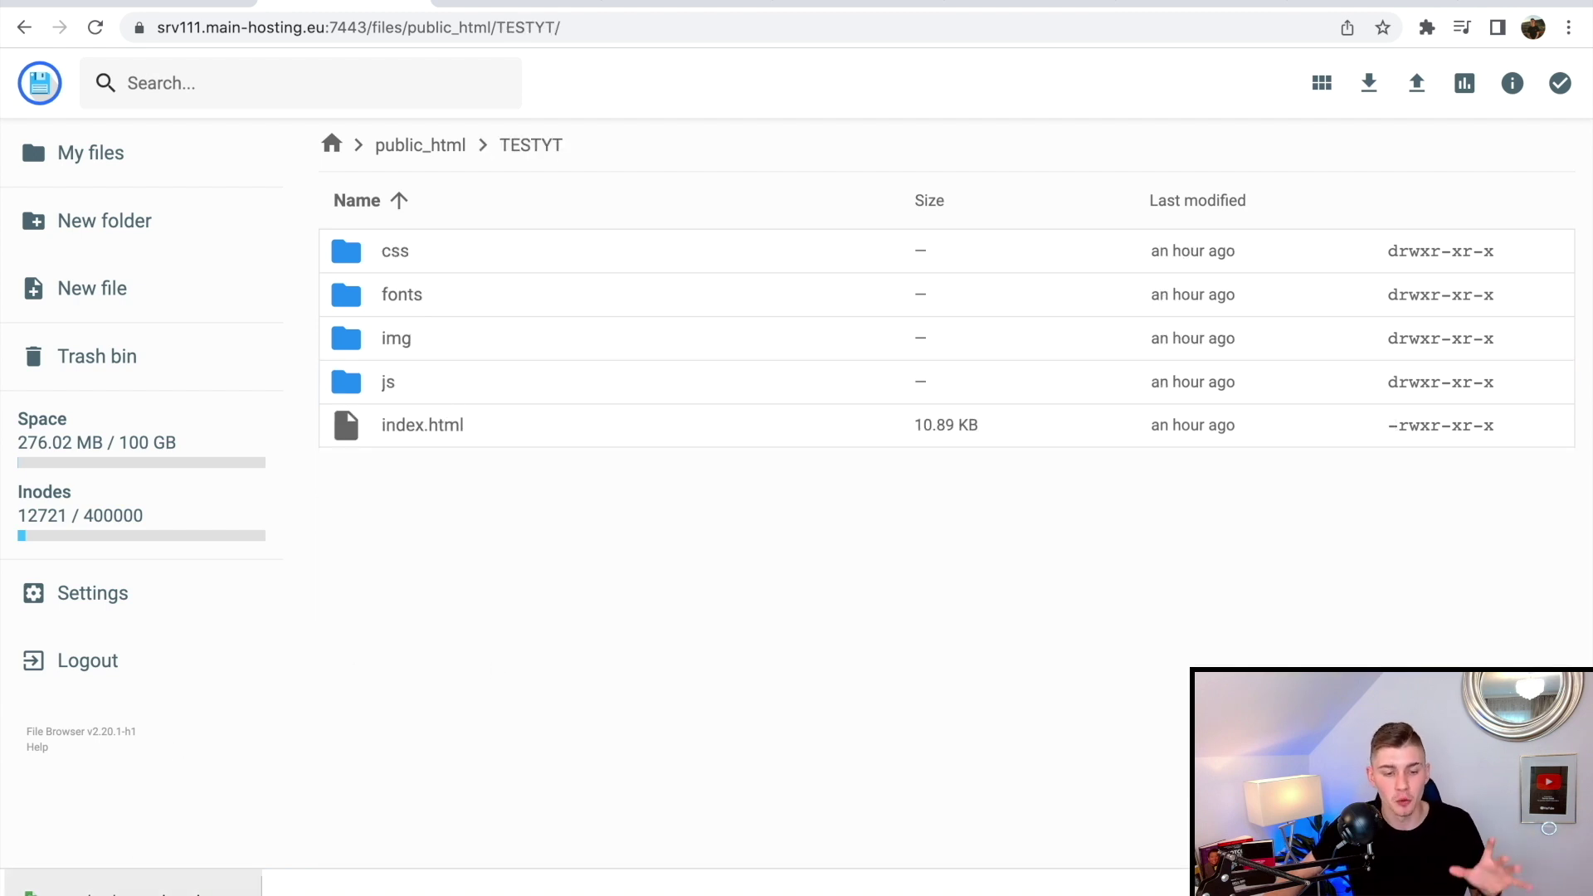
left_click_drag(133, 884, 595, 537)
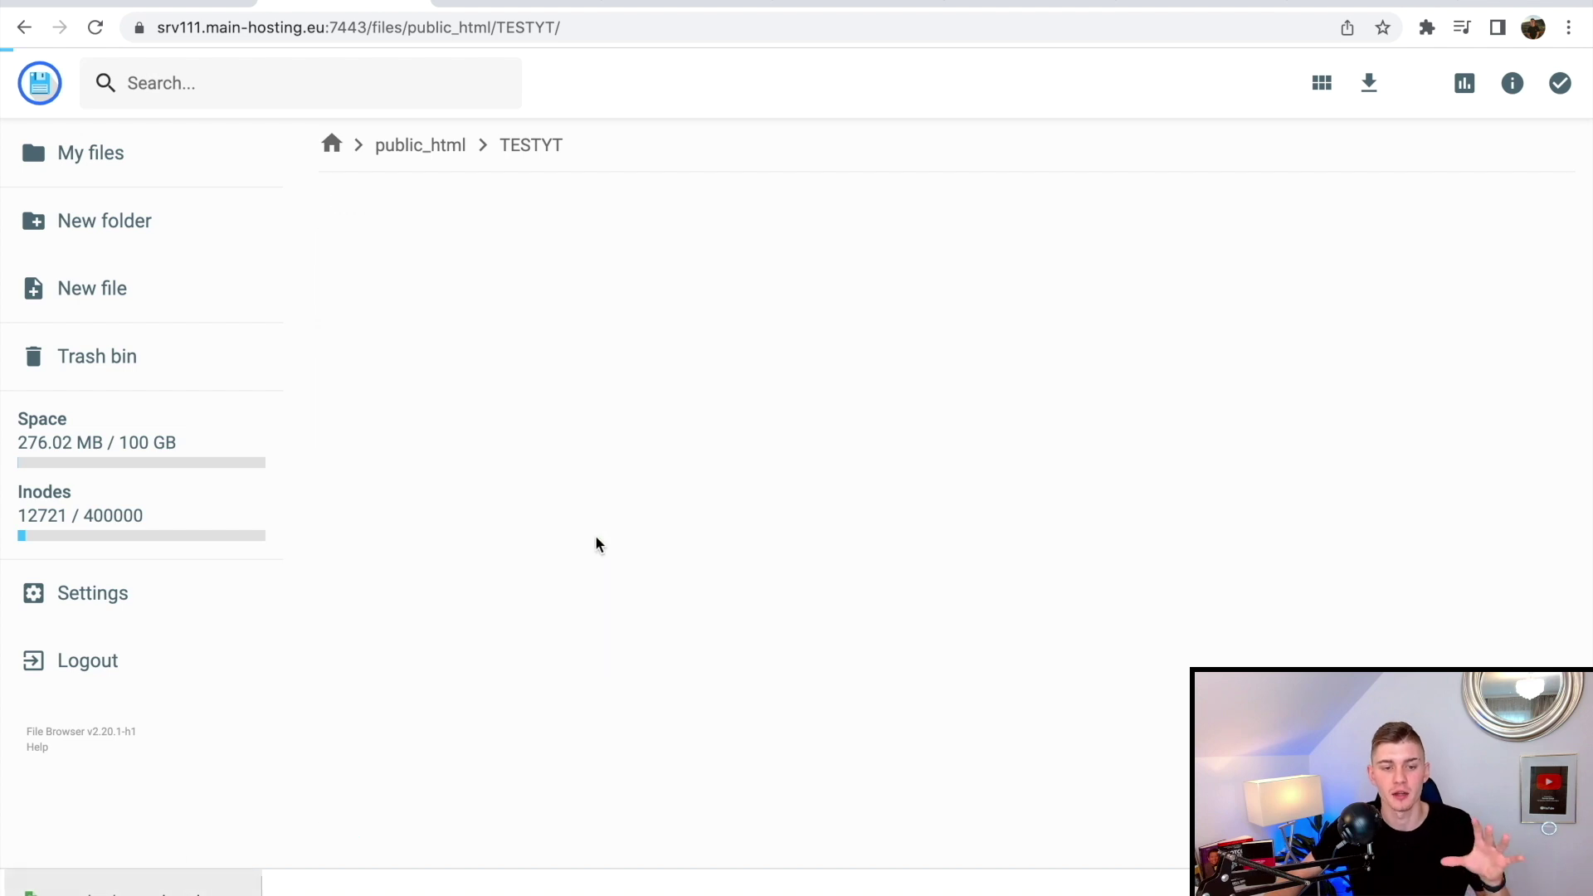
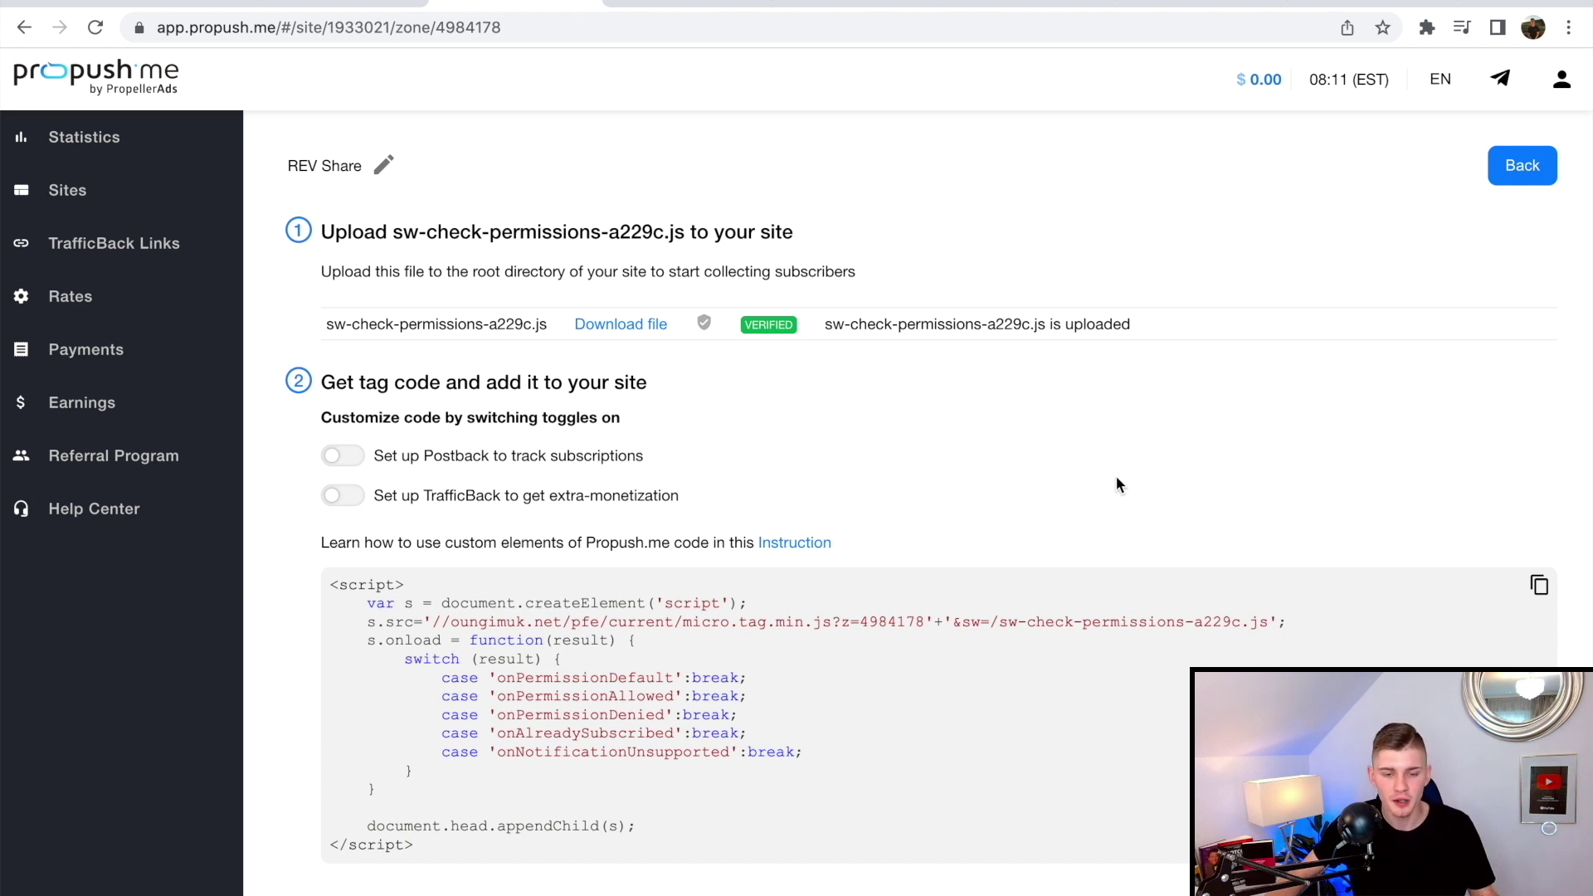
Return to ProPush and copy the REV Share tag's script code, leaving the Postback and TrafficBack options off.
left_click(1539, 585)
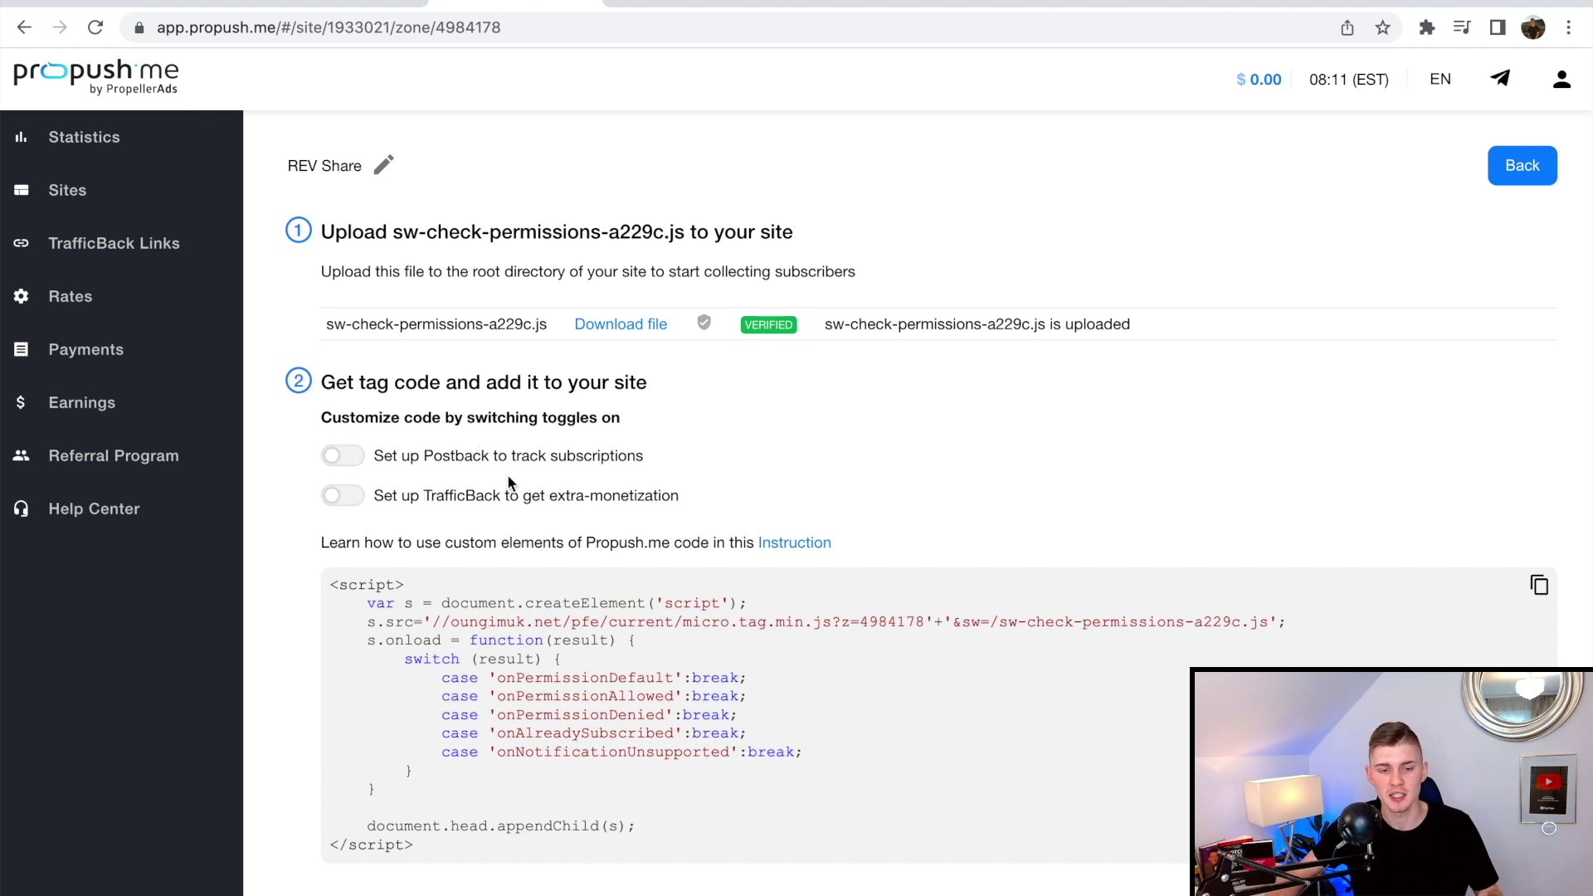
scroll(365, 548, "down", 1)
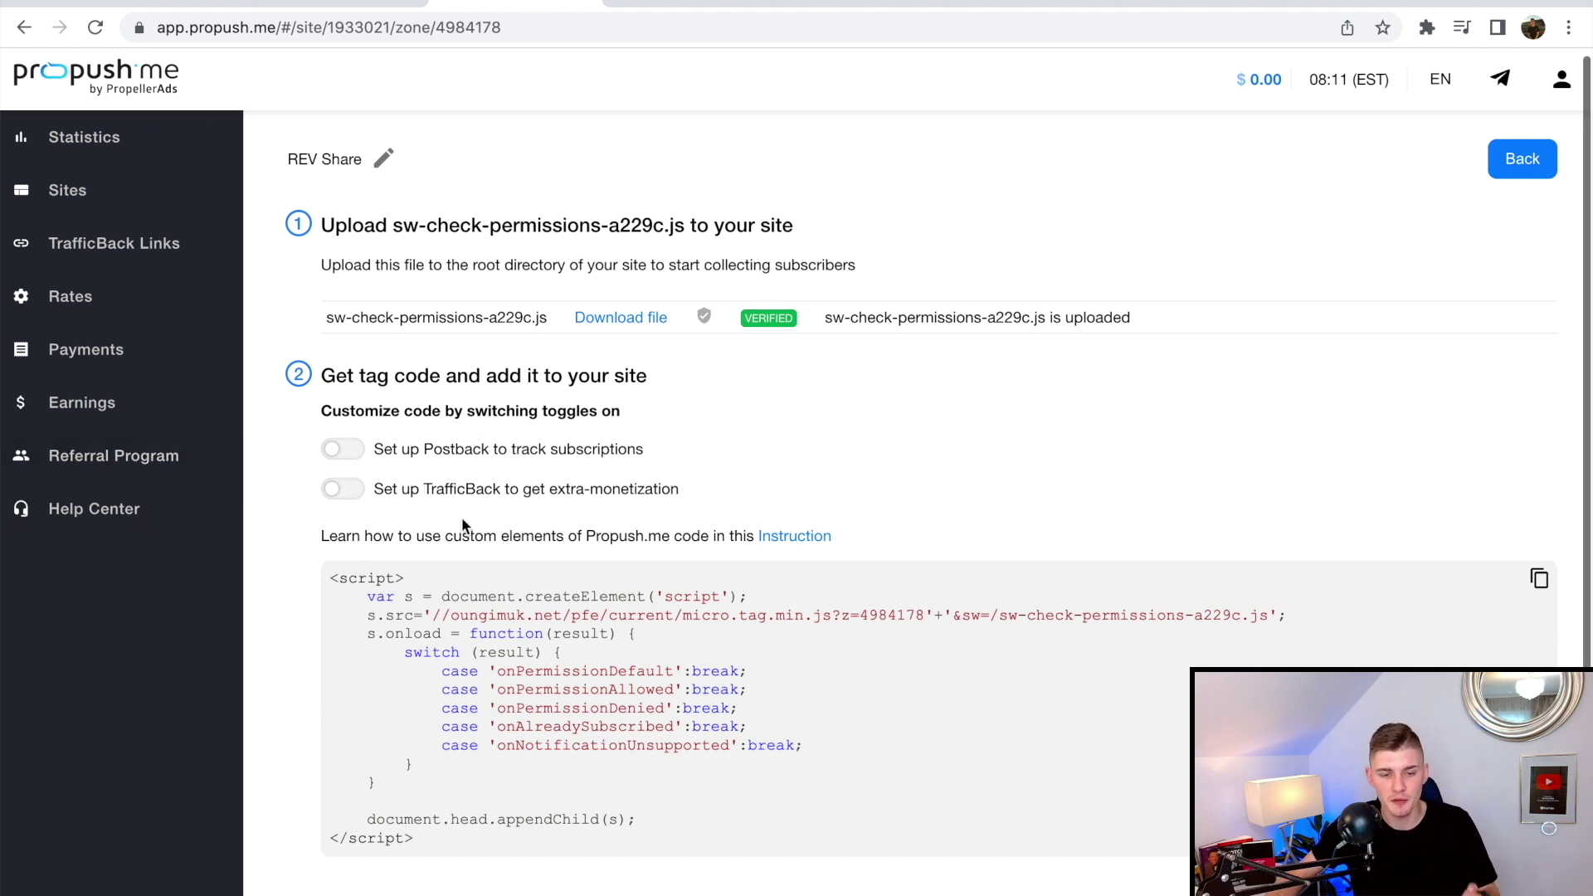
scroll(645, 523, "up", 1)
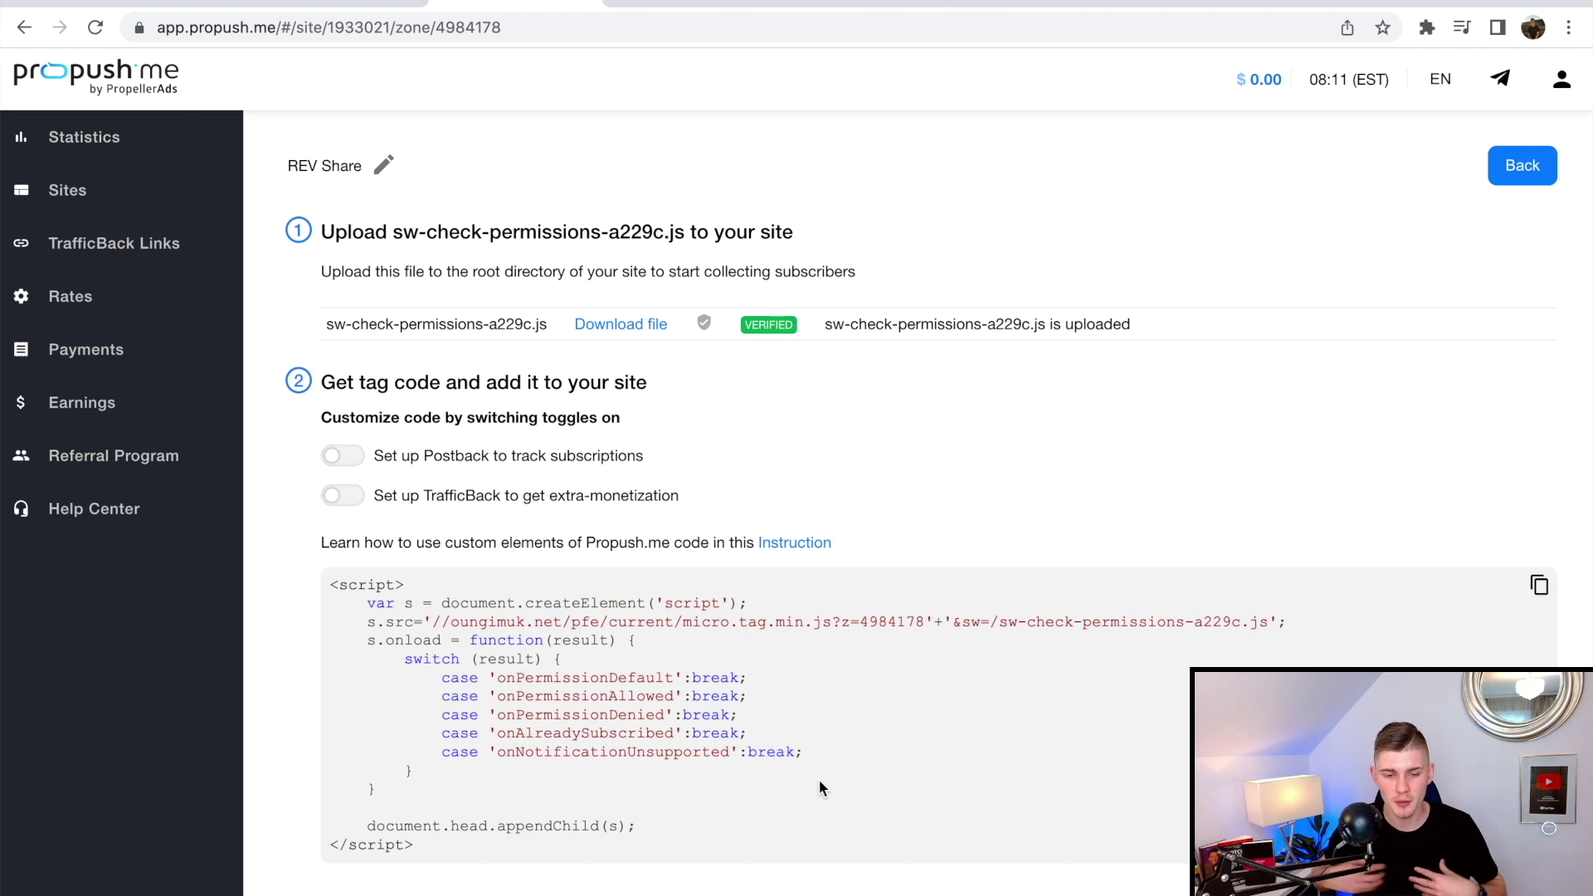
left_click(1537, 587)
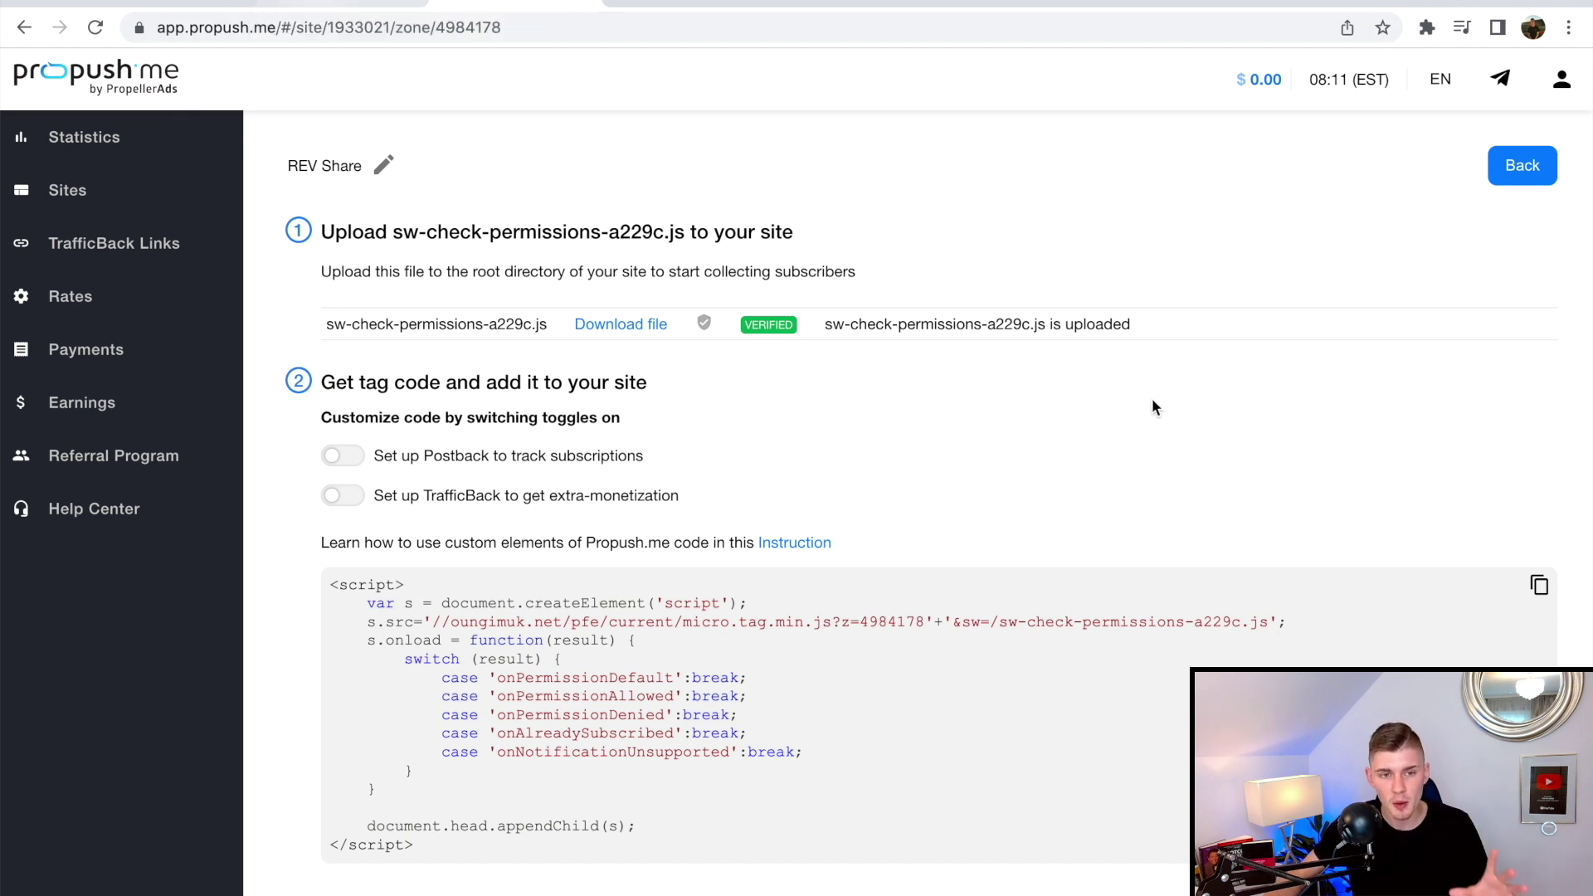
Switch to the hosting file manager, paste the copied ProPush script before the closing body tag of TESTYT's index.html, and save the file.
left_click(344, 4)
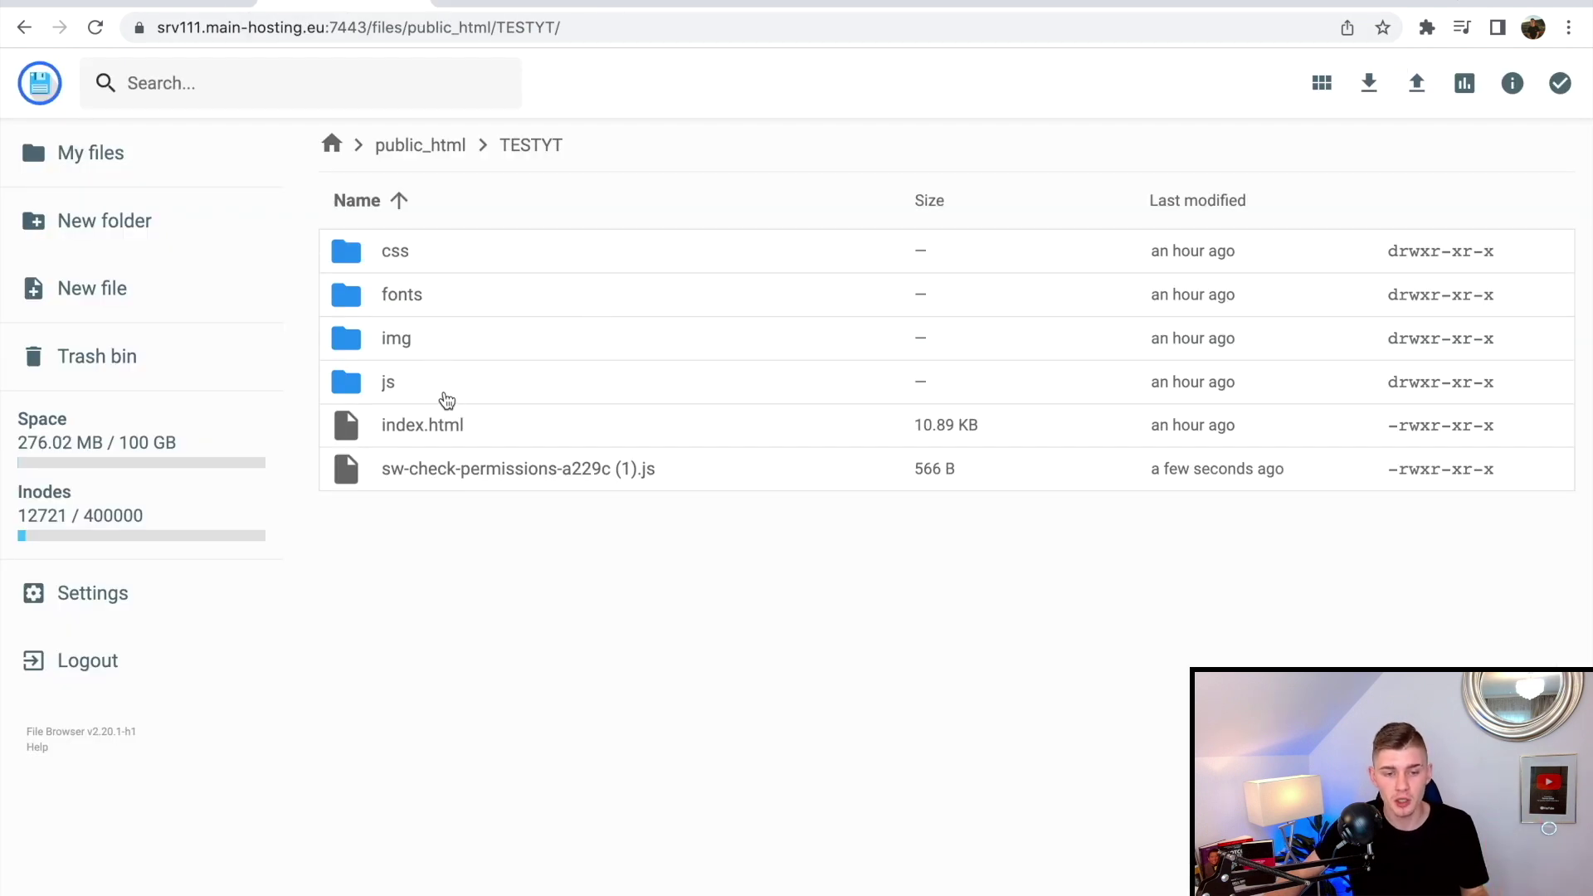
double_click(437, 427)
scroll(435, 421, "down", 20)
scroll(434, 421, "down", 15)
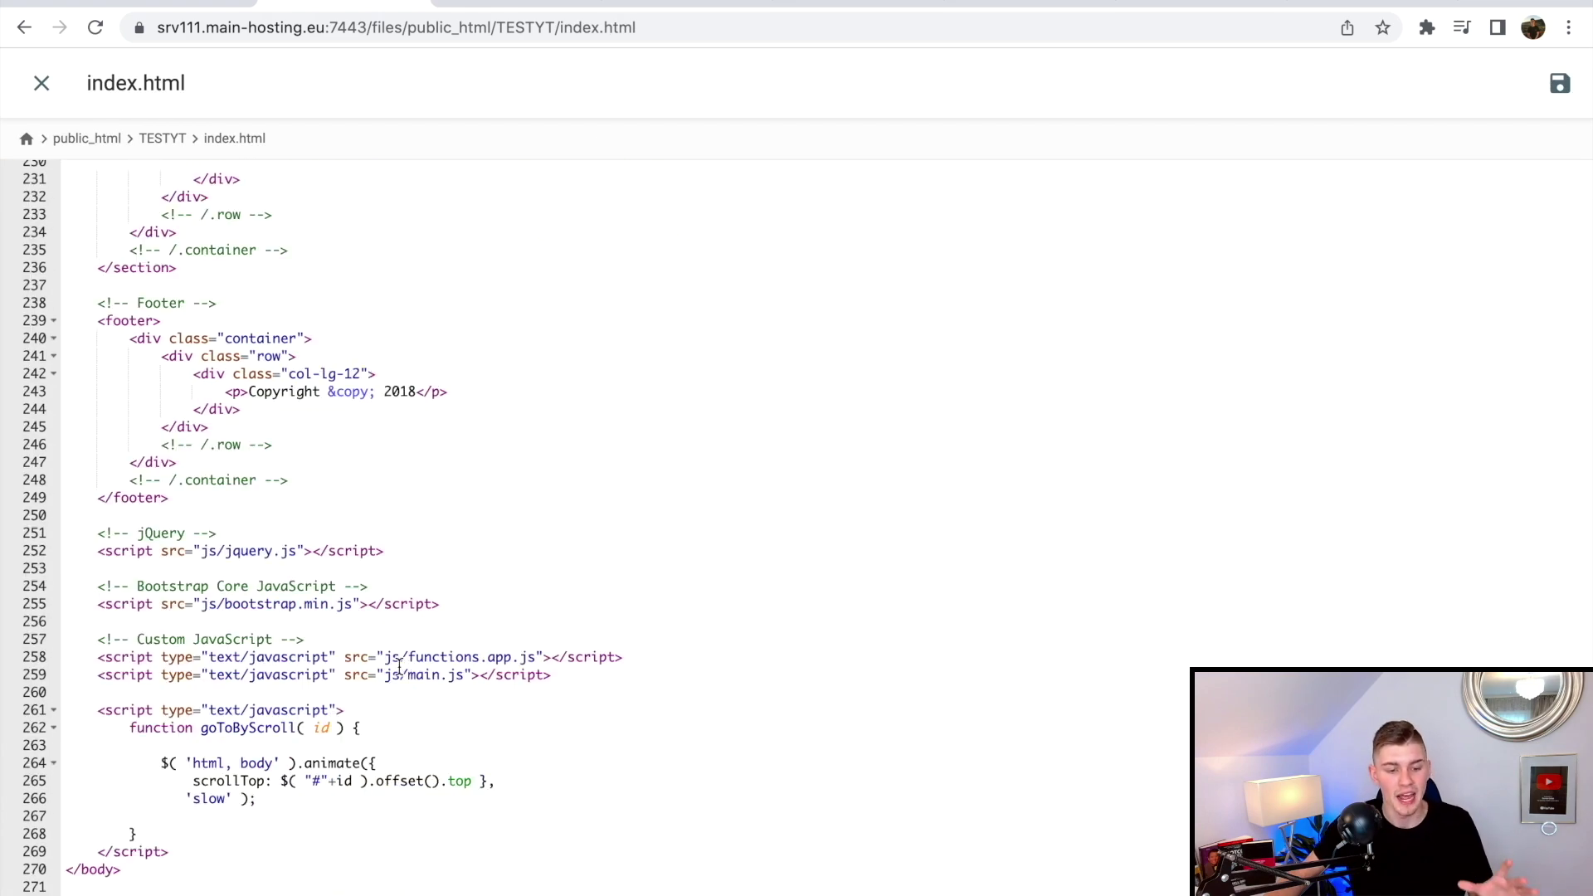
left_click(211, 848)
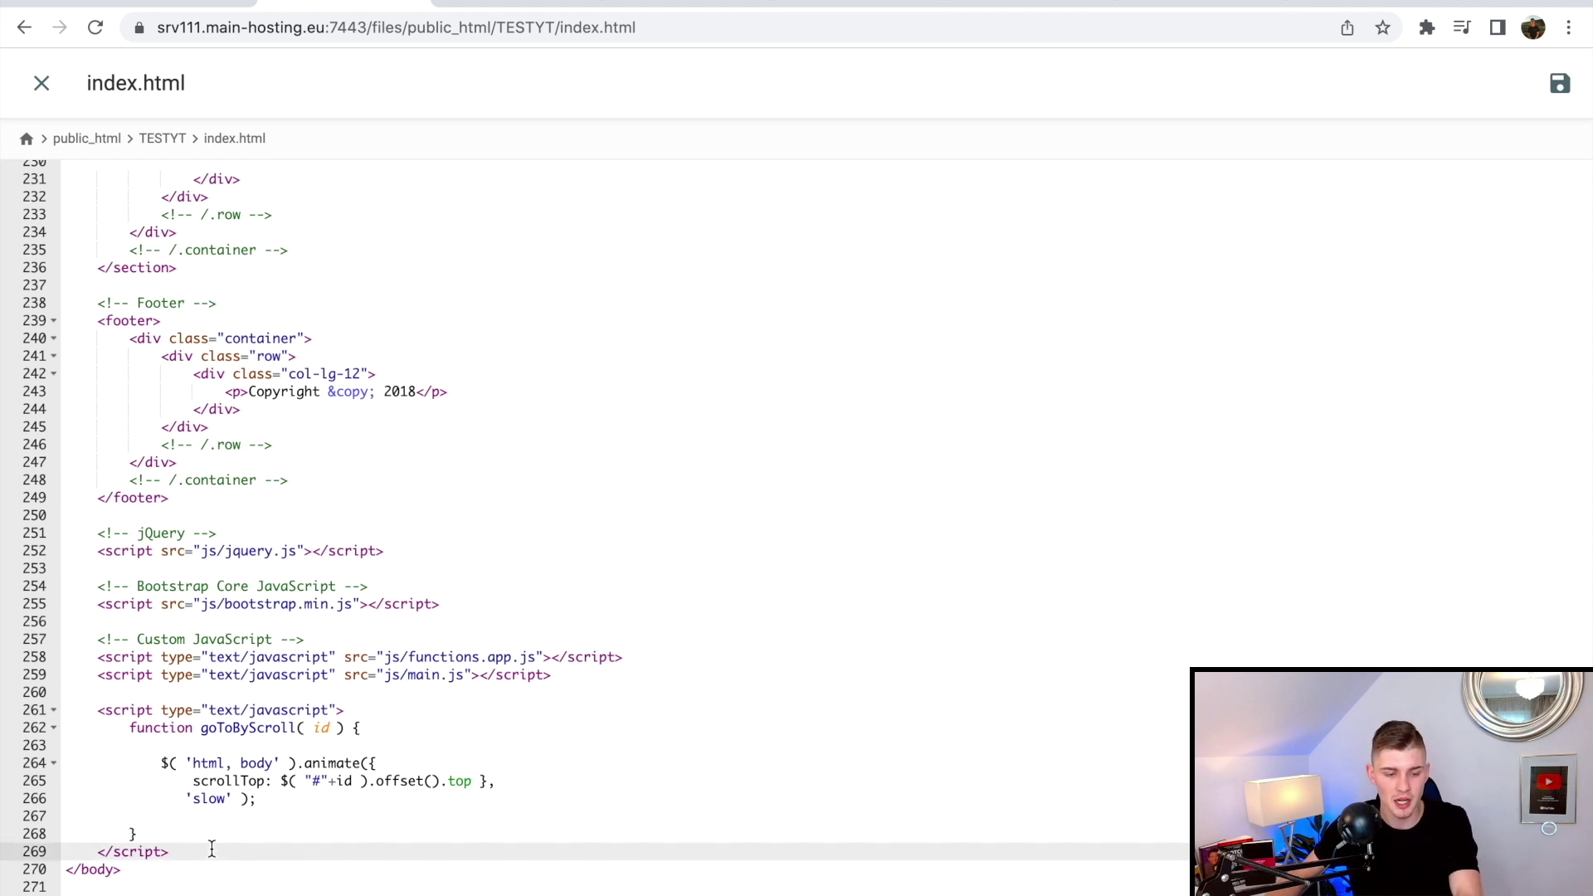
key("Return")
key("ctrl+v")
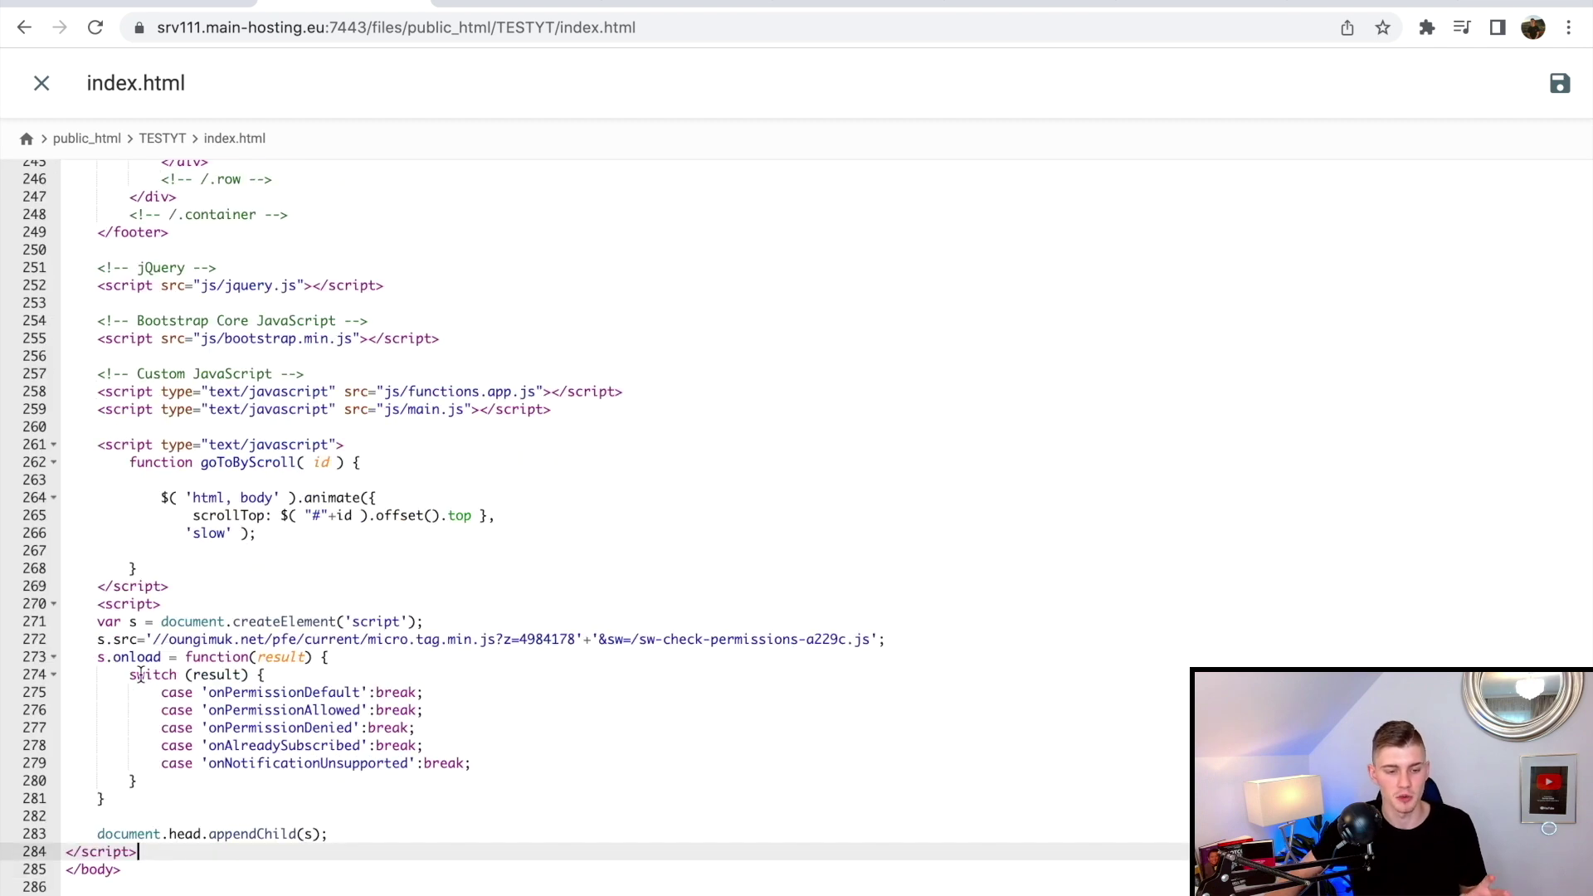
left_click(1560, 83)
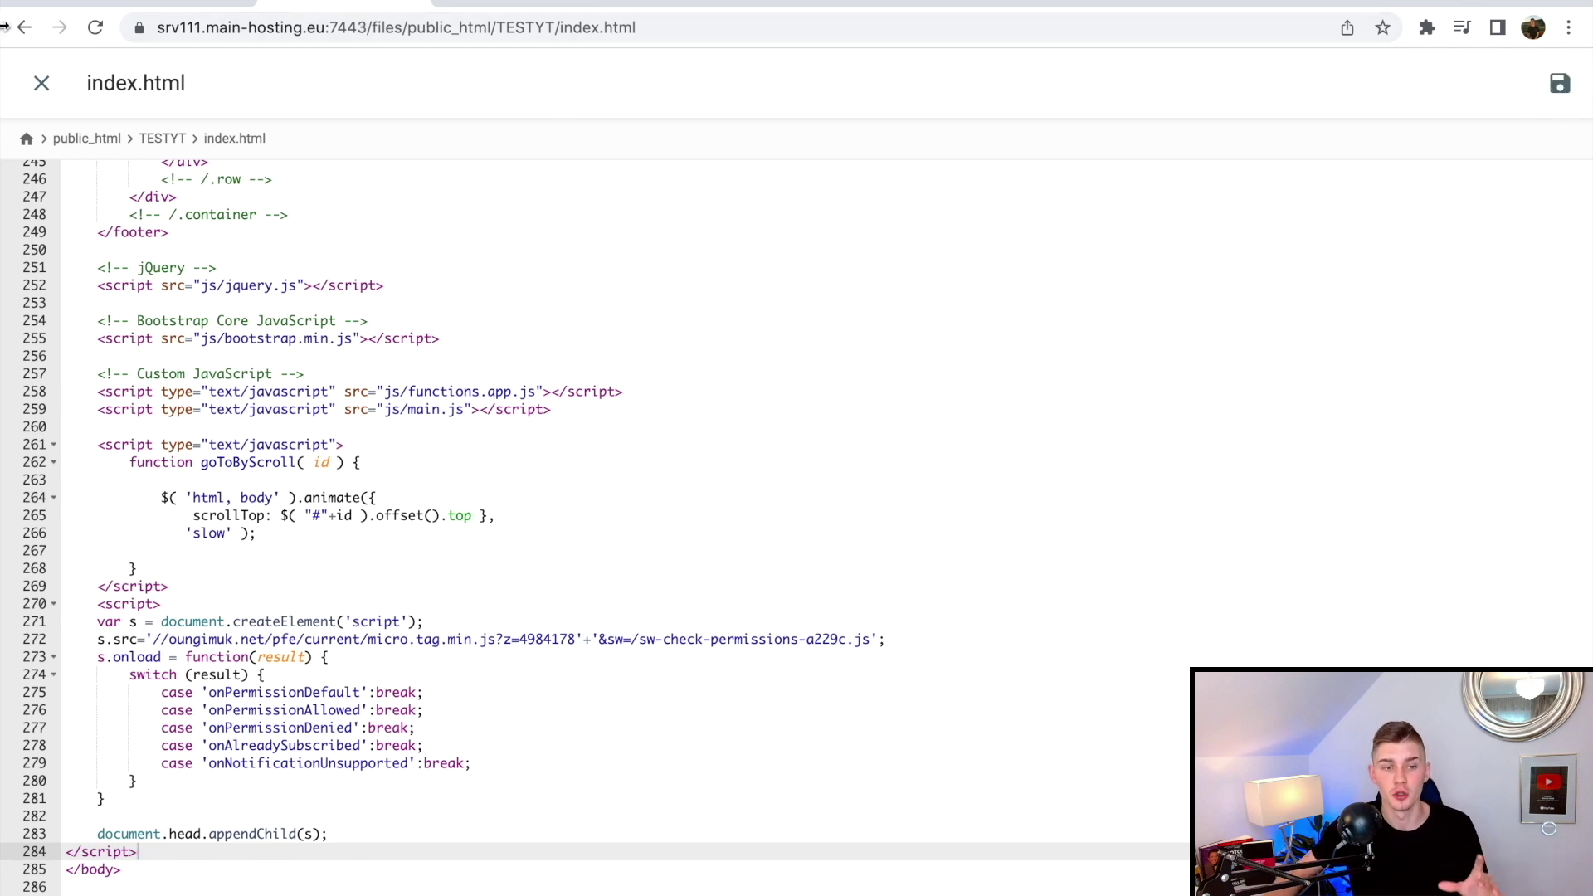
left_click(42, 83)
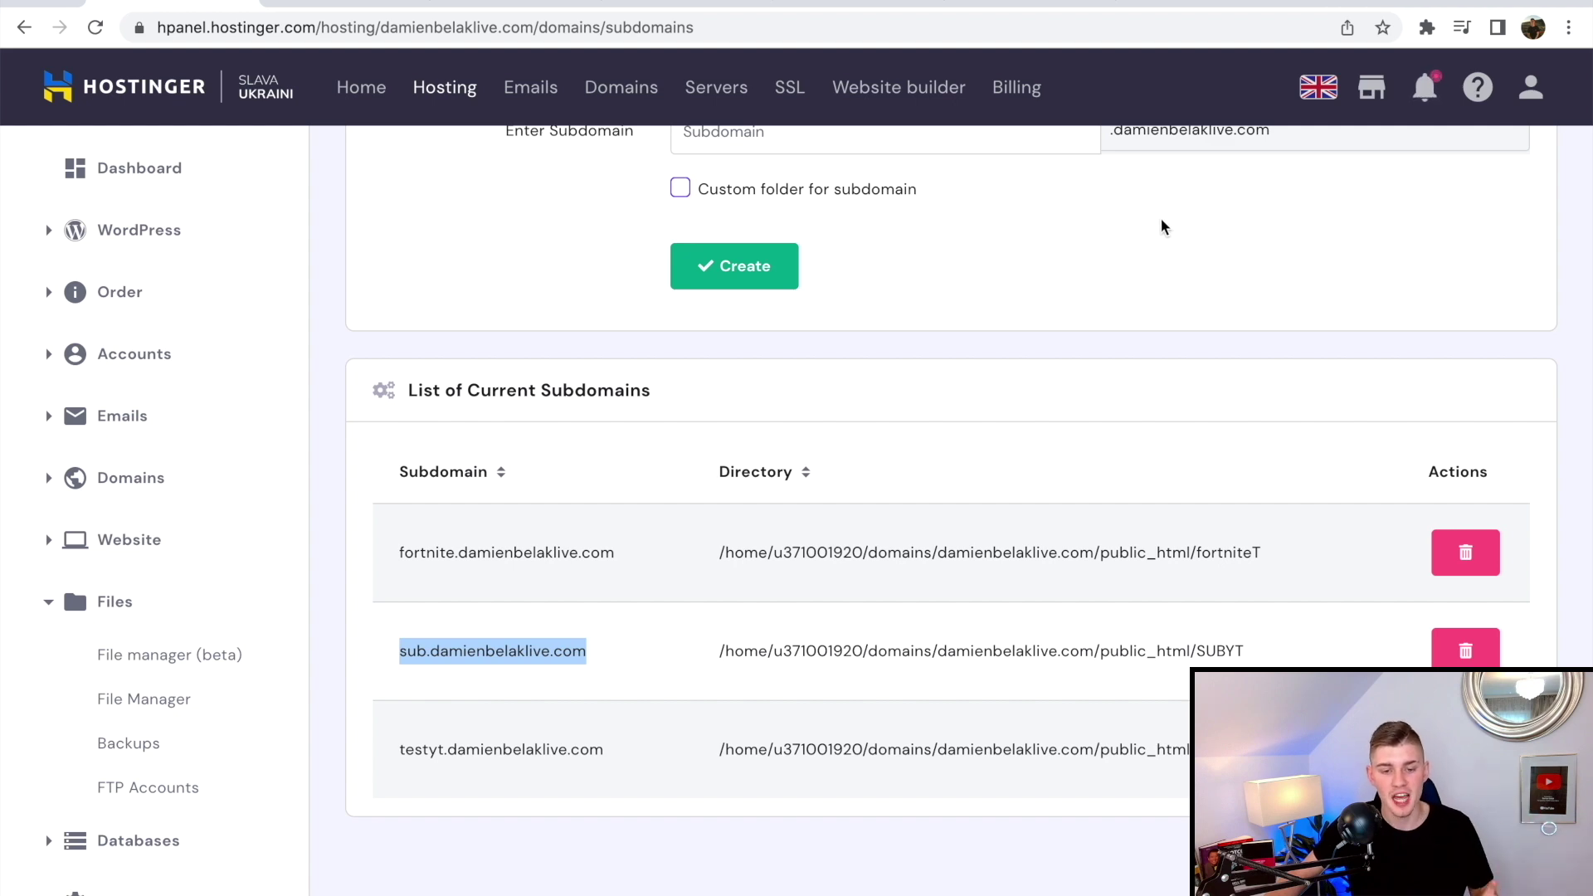
Load the sub subdomain's landing page in the browser to check for ProPush's notification permission request.
left_click(1348, 4)
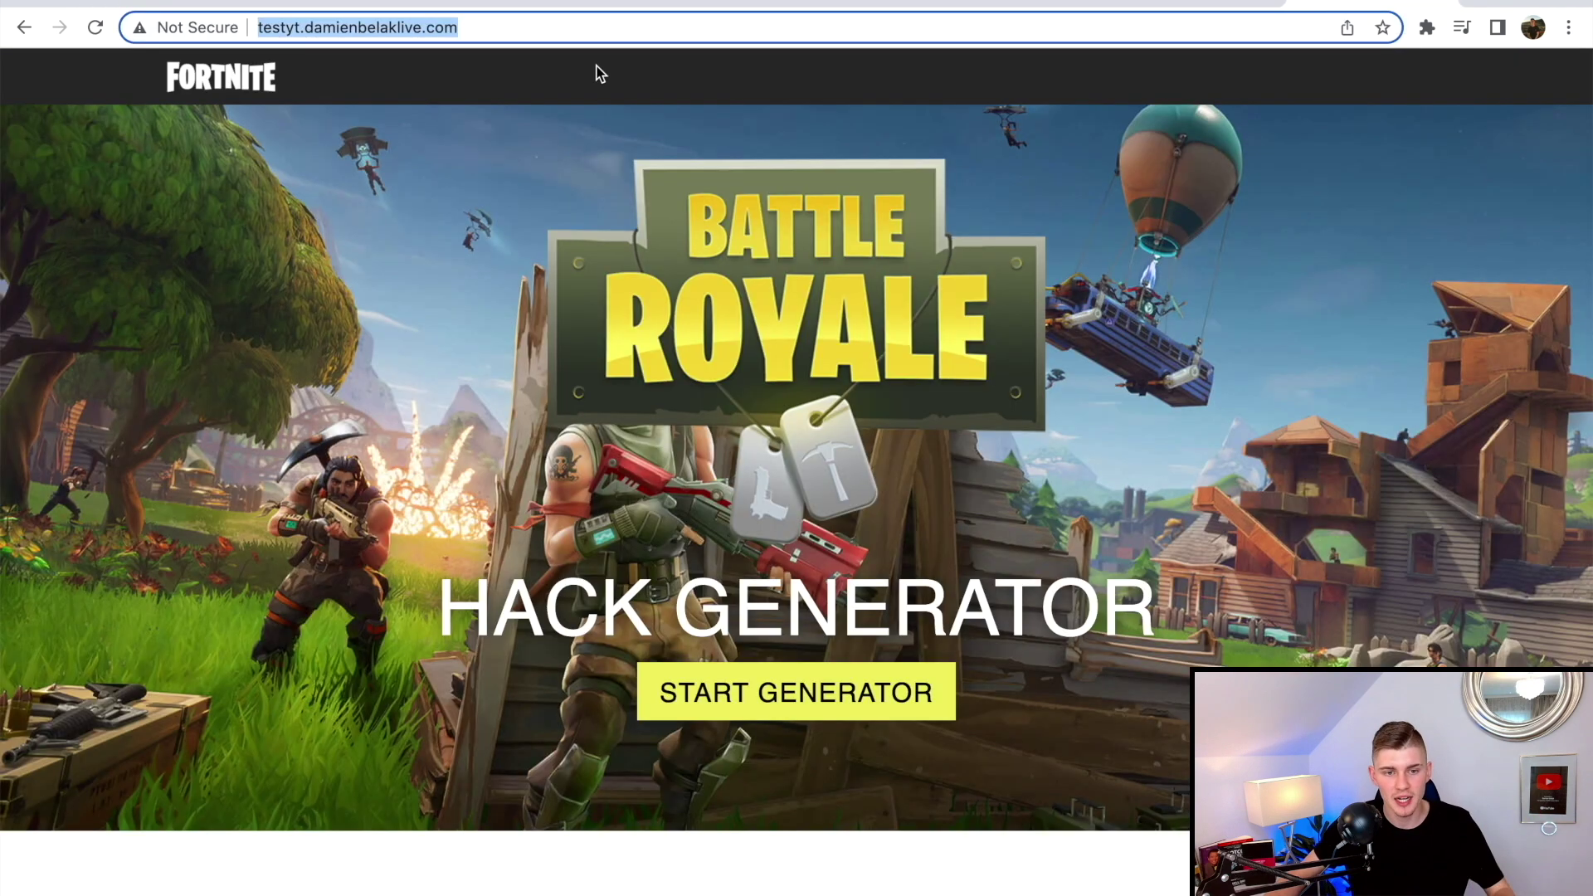
key("ctrl+l")
key("ctrl+v")
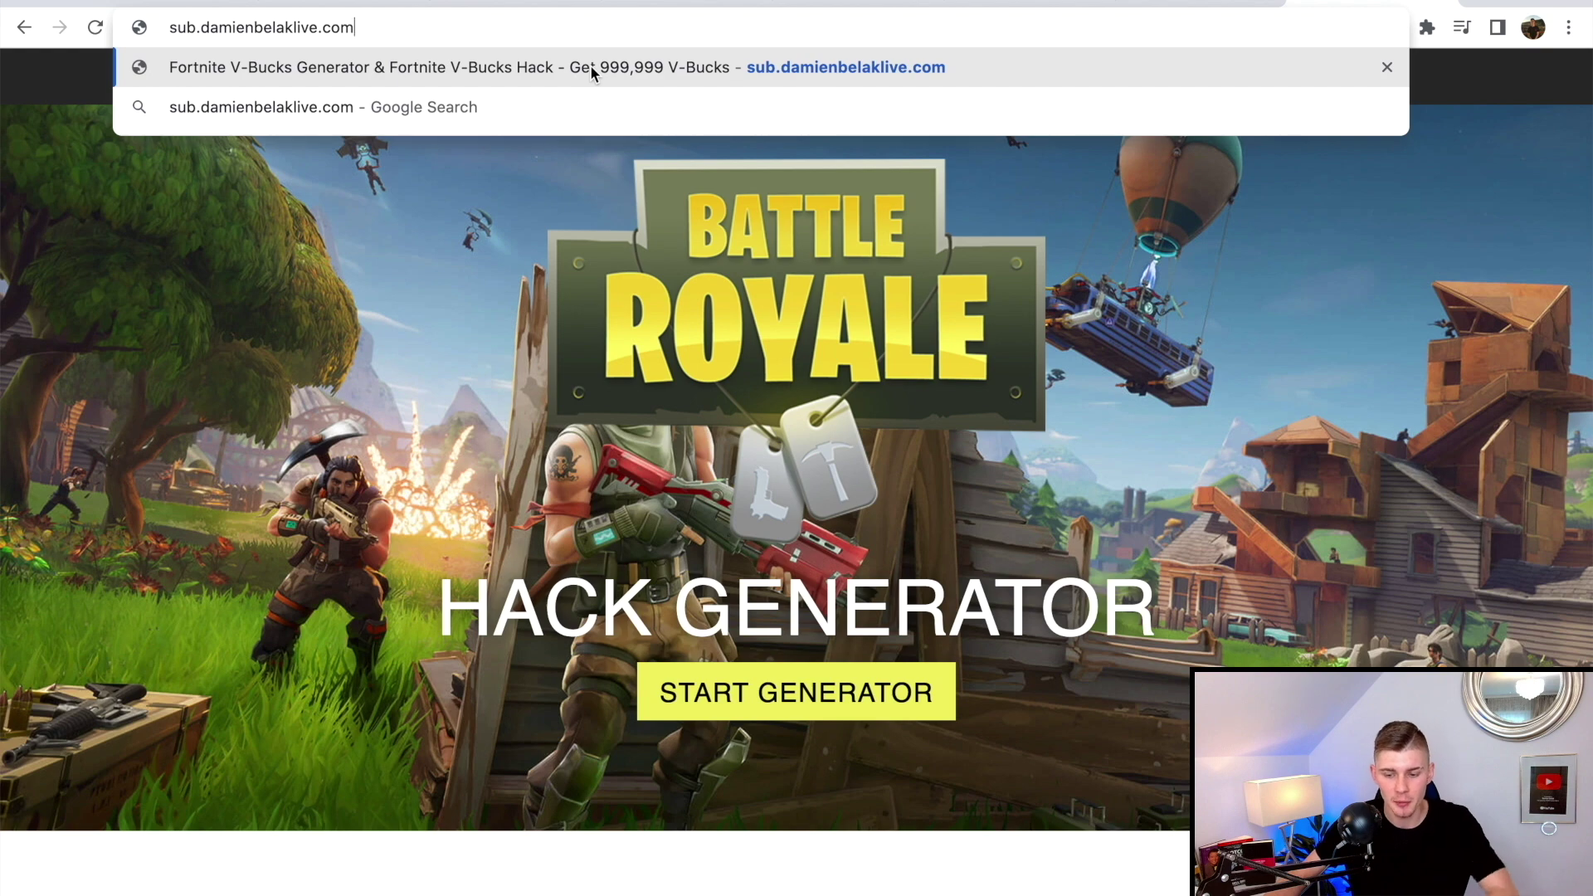
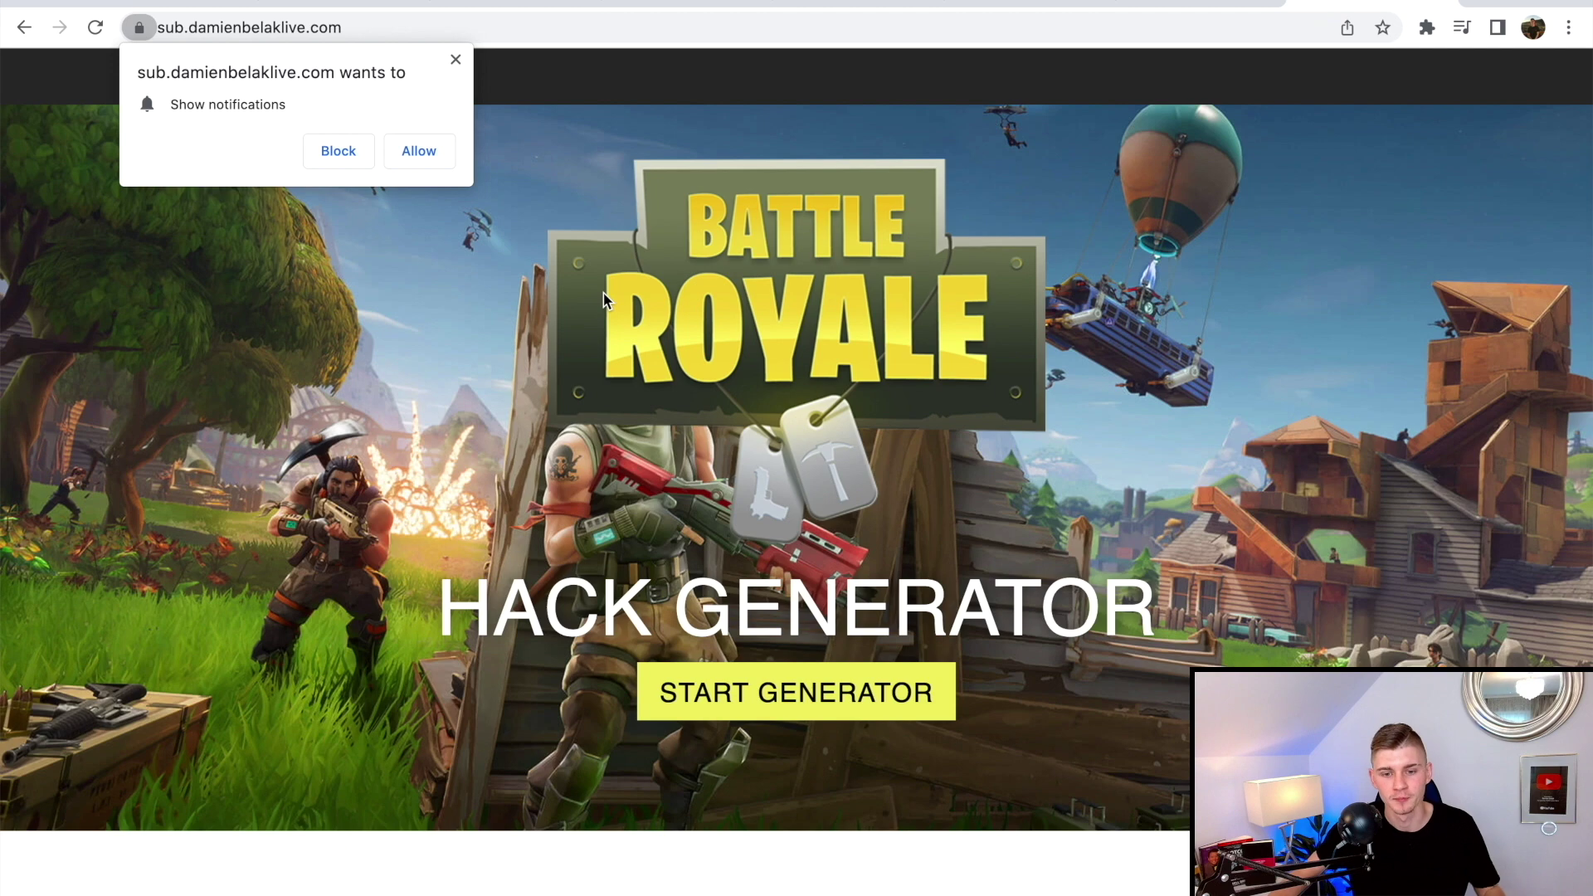
Return to ProPush and examine the traffic statistics by date, including subscriptions, impressions, profit and conversion rate.
left_click(495, 9)
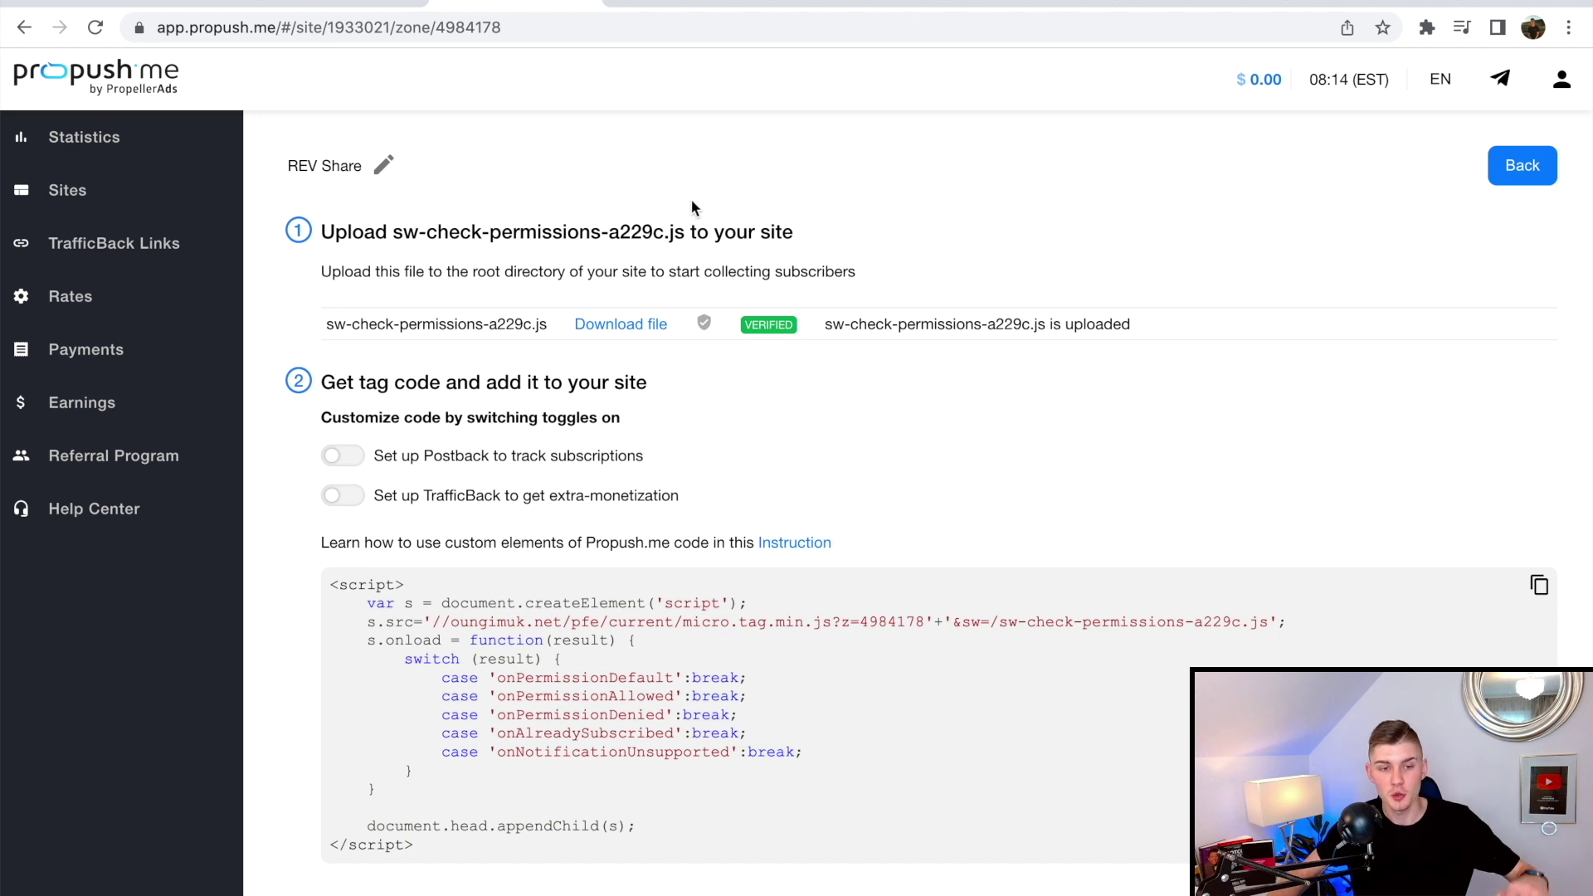
left_click(119, 137)
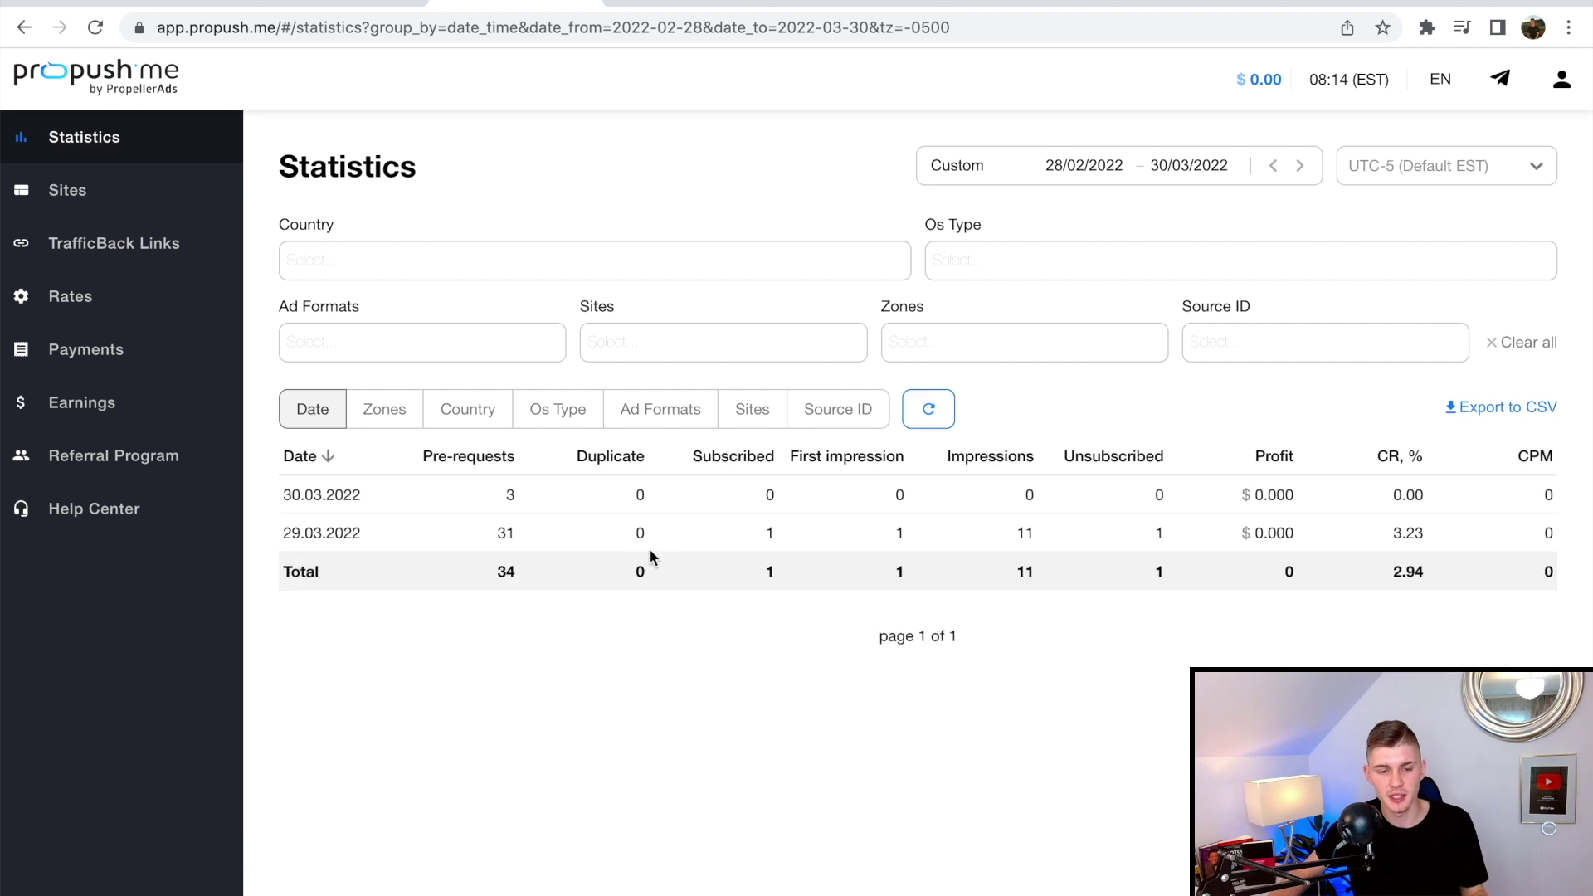
scroll(650, 549, "down", 1)
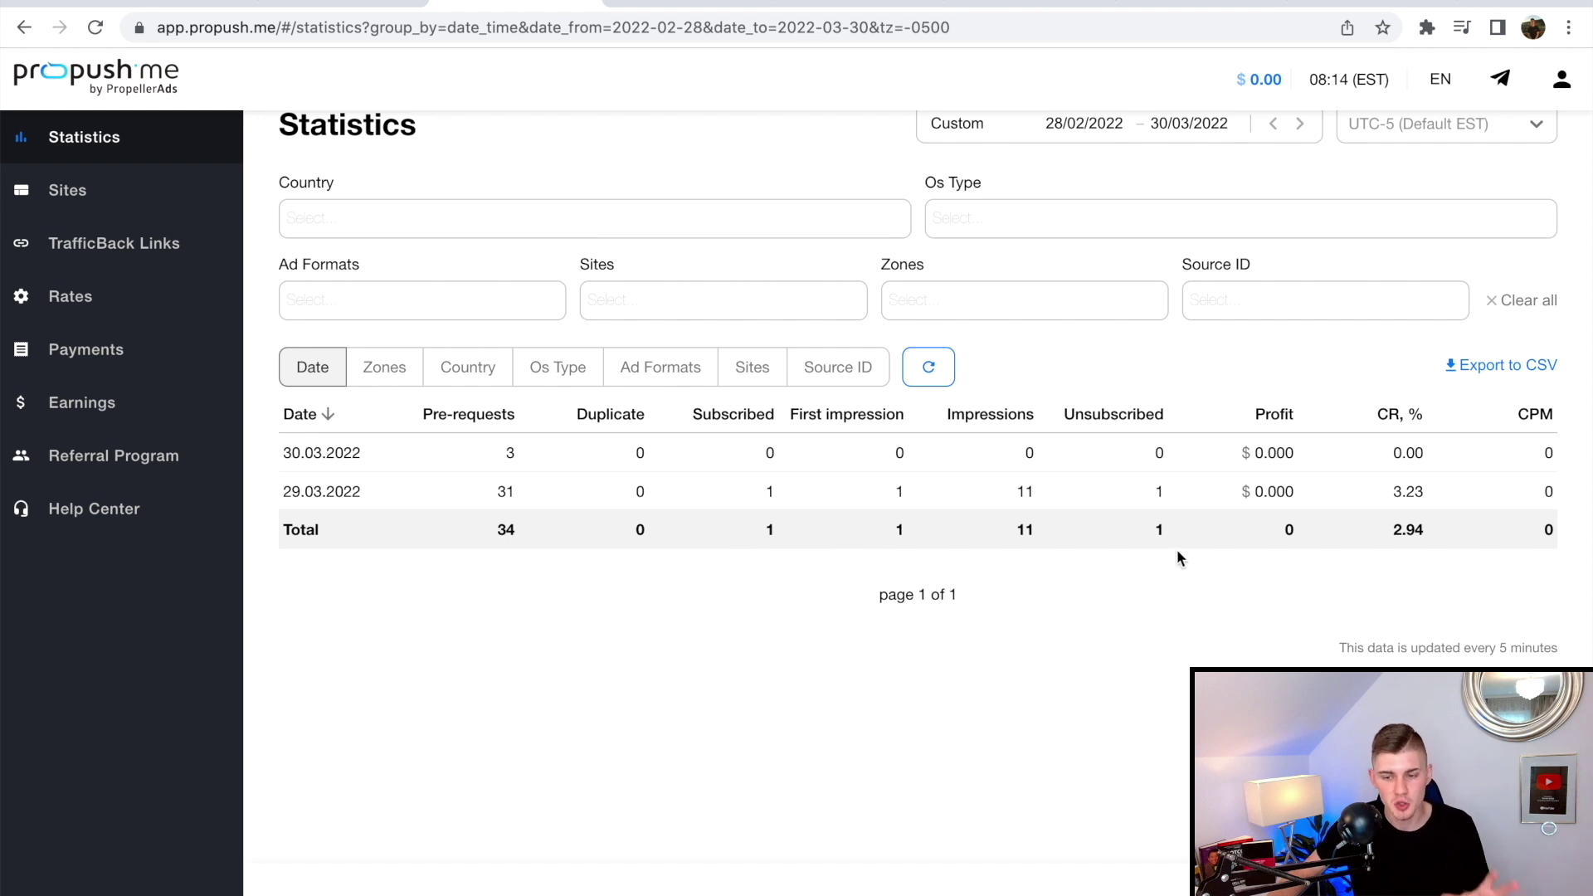
left_click_drag(1435, 546, 1327, 566)
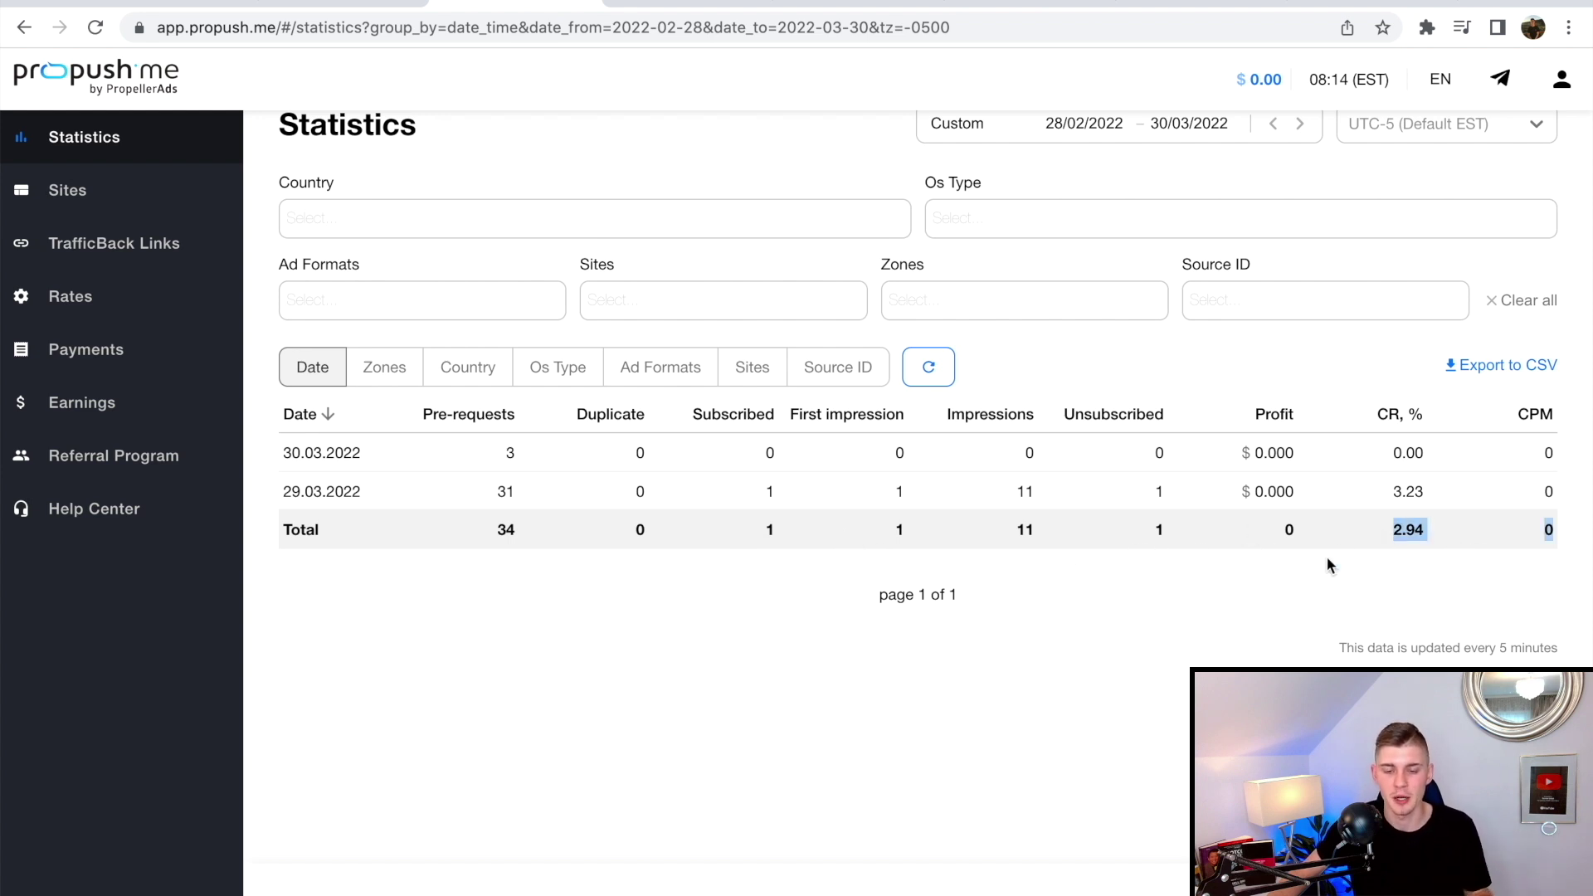
left_click(1262, 584)
scroll(1168, 571, "up", 1)
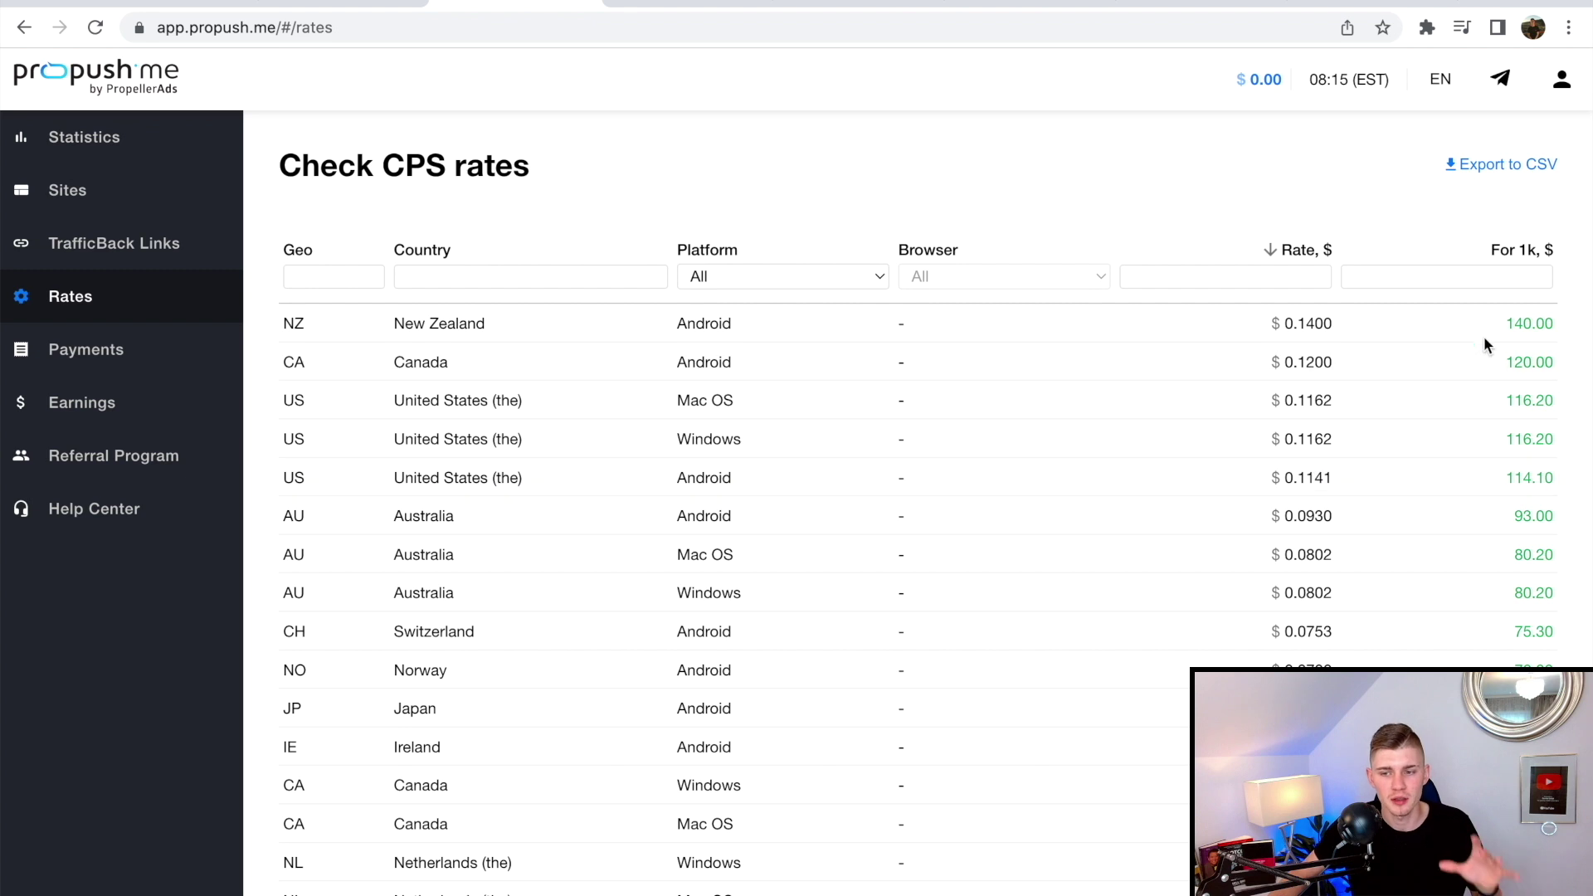
Examine ProPush's CPS rates for the highest-paying country, comparing the rate per subscription with the rate per 1k.
left_click_drag(384, 168, 445, 168)
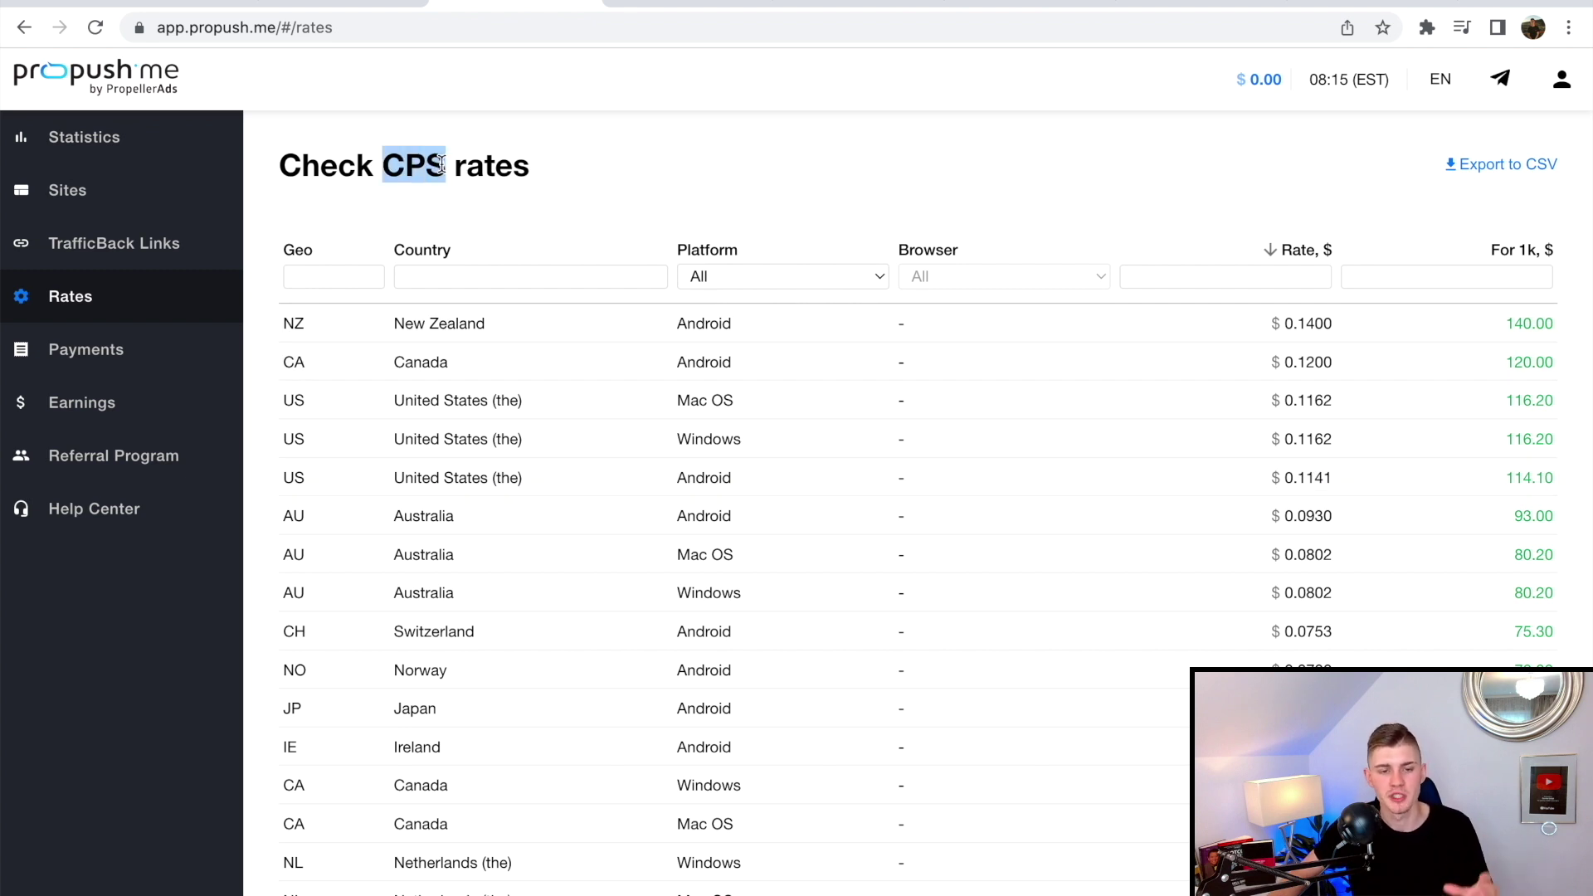
left_click(555, 179)
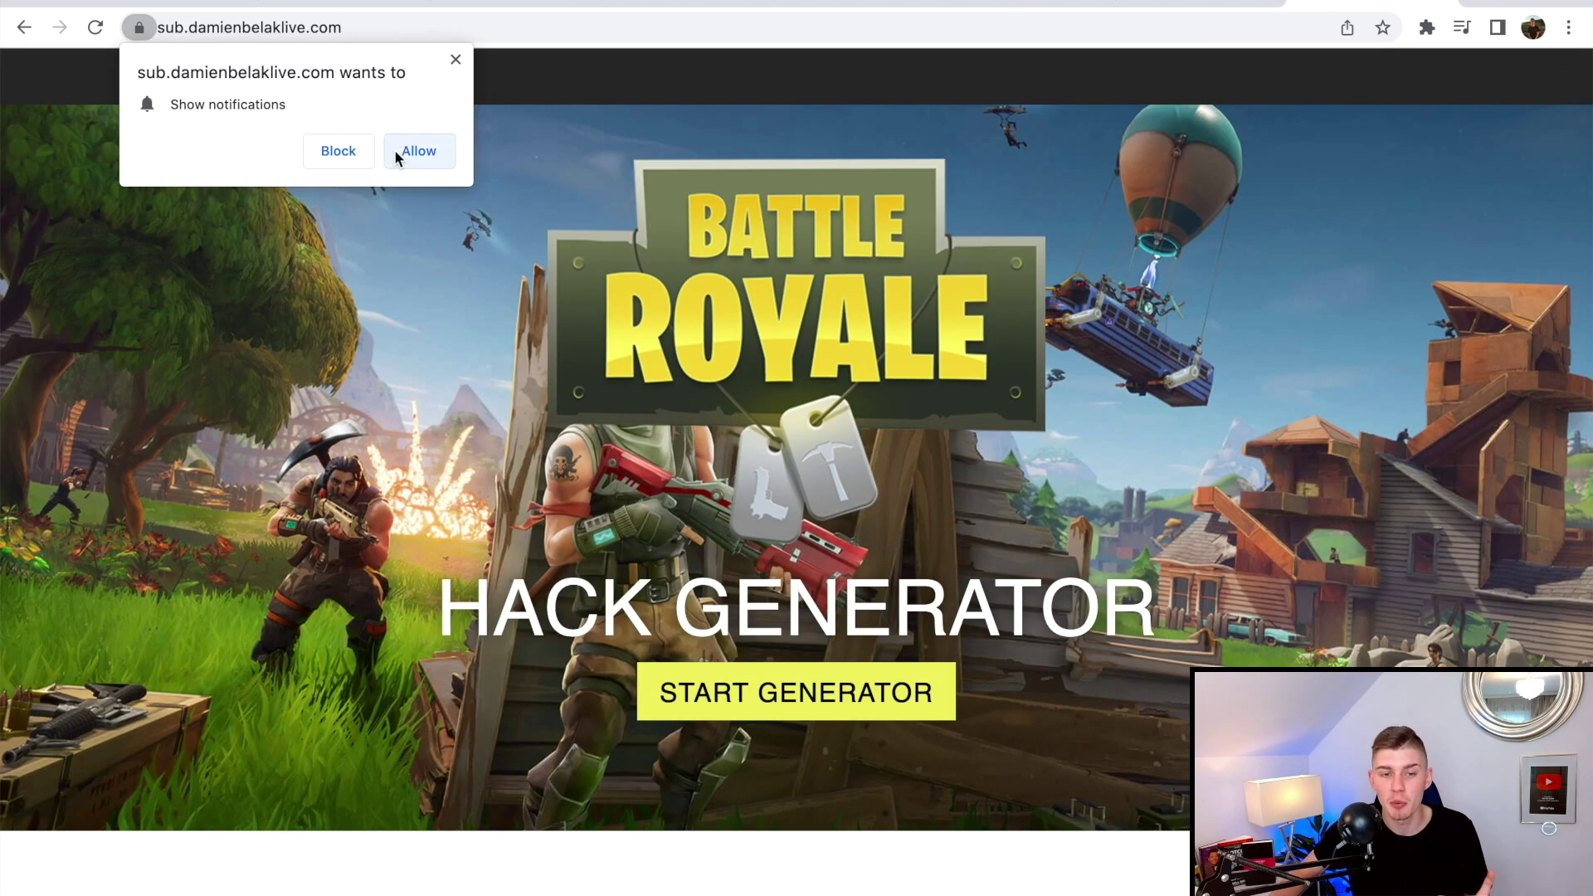
left_click(526, 5)
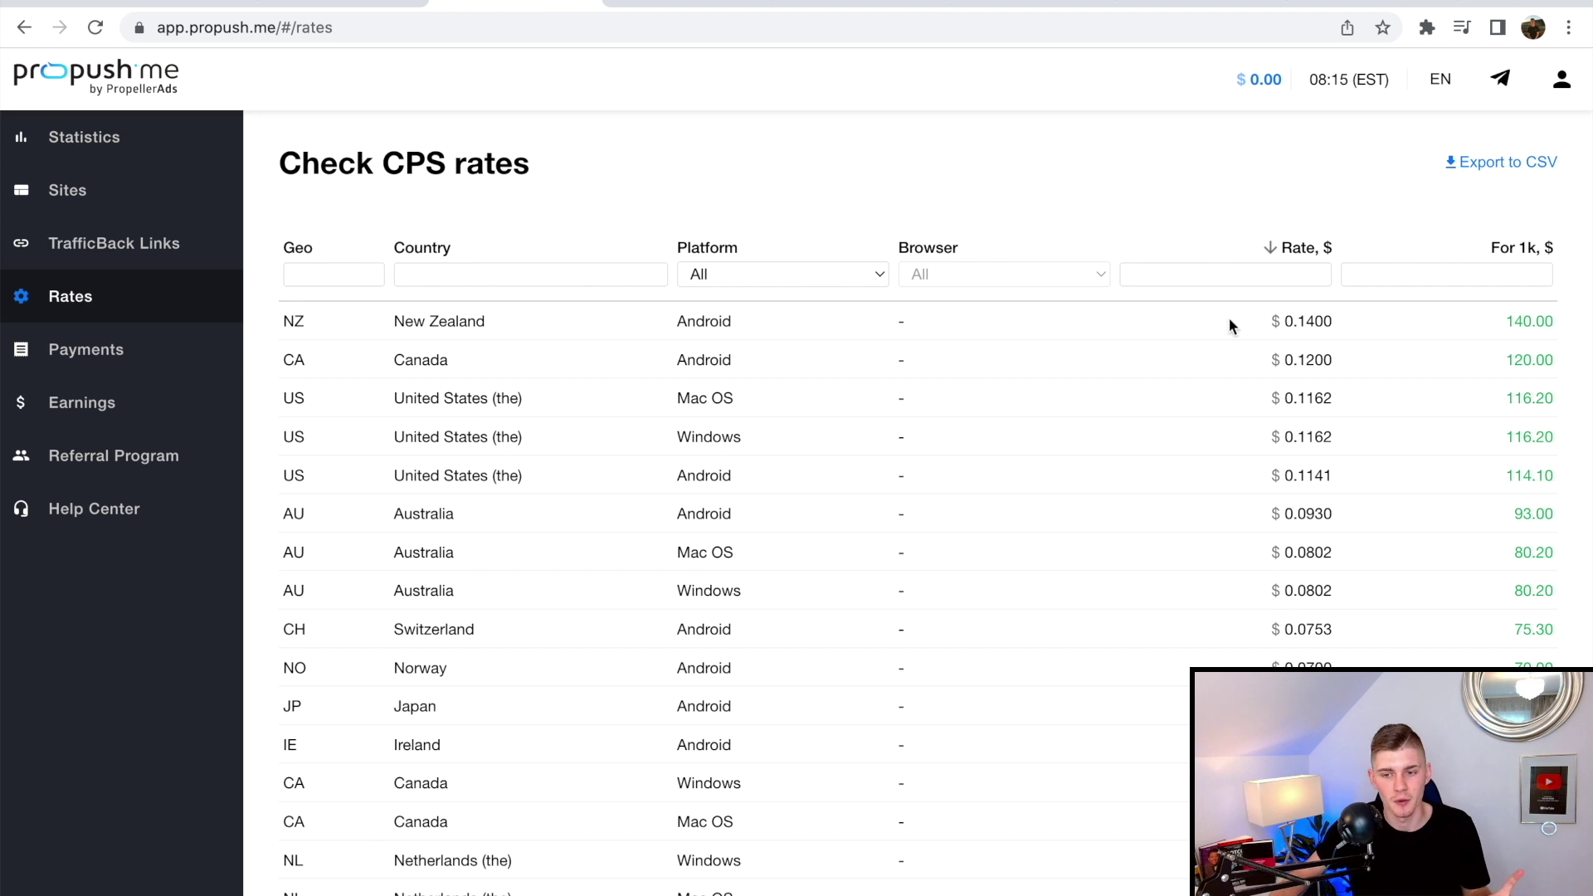
left_click_drag(1263, 323, 1338, 322)
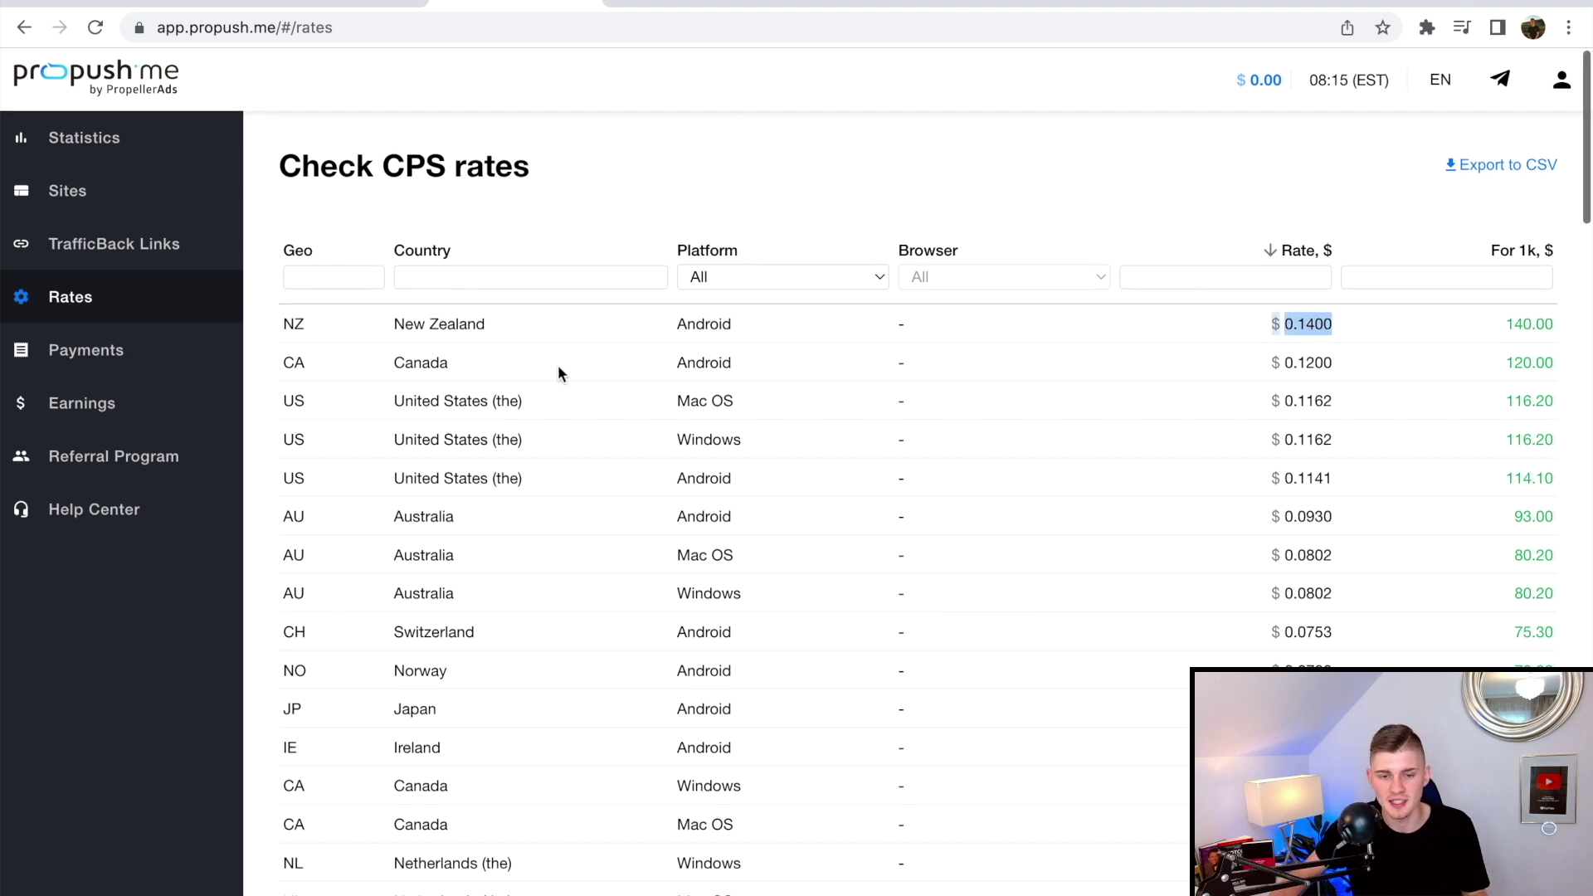
left_click(459, 322)
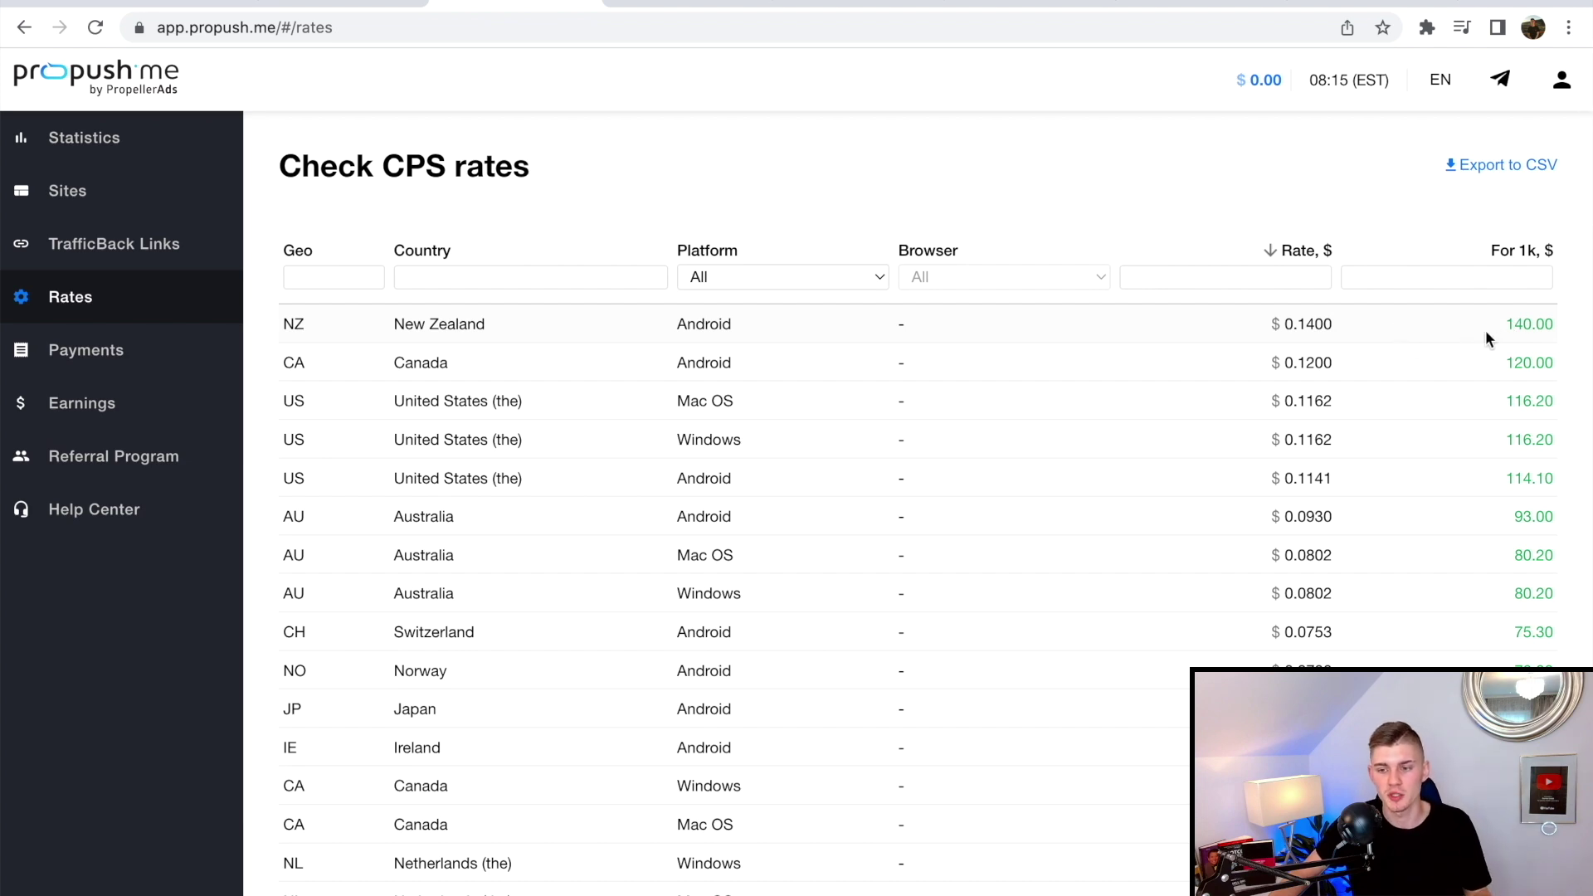
left_click_drag(1505, 324, 1563, 324)
left_click(1433, 345)
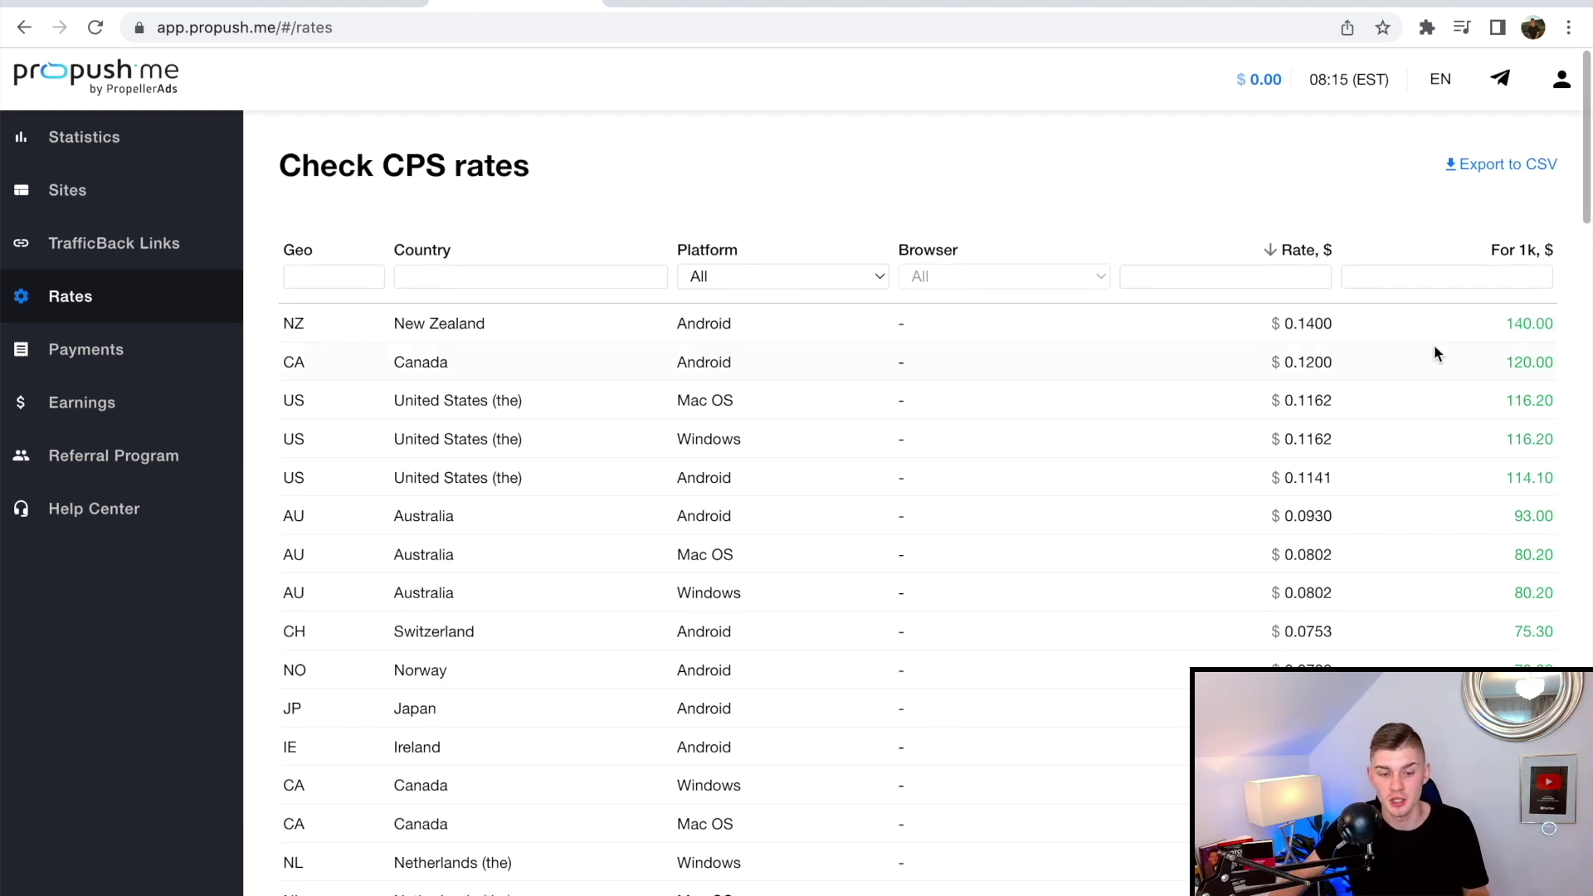
Look through the rest of the first page of CPS rates to compare payouts across countries and platforms.
scroll(1433, 345, "down", 15)
scroll(1436, 353, "down", 15)
scroll(1435, 353, "up", 7)
scroll(1433, 346, "up", 8)
scroll(1434, 345, "down", 20)
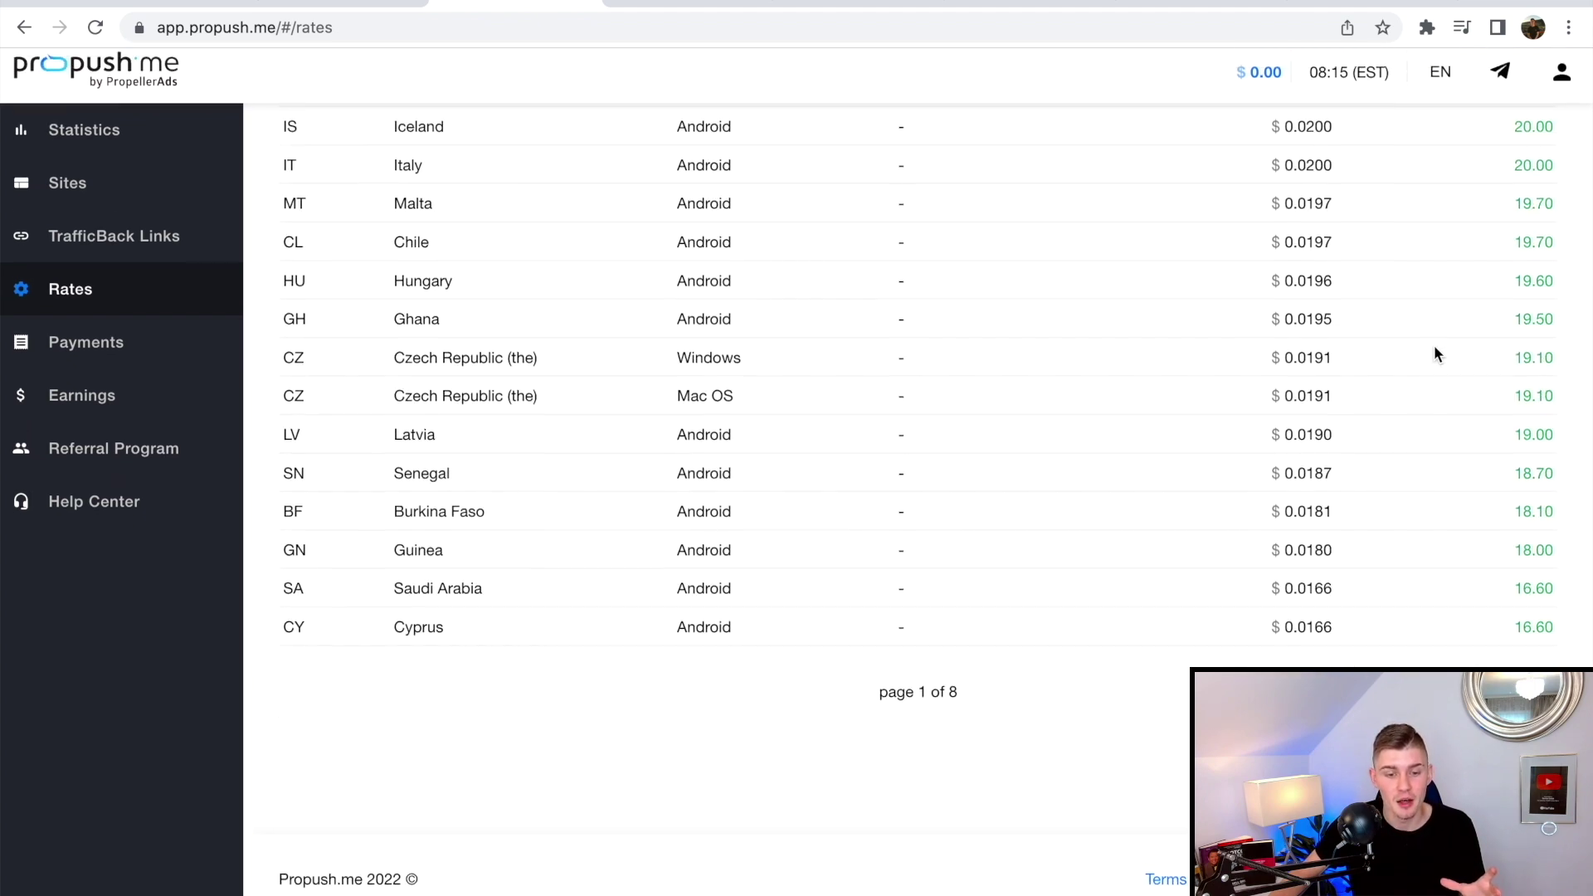
scroll(1435, 353, "up", 10)
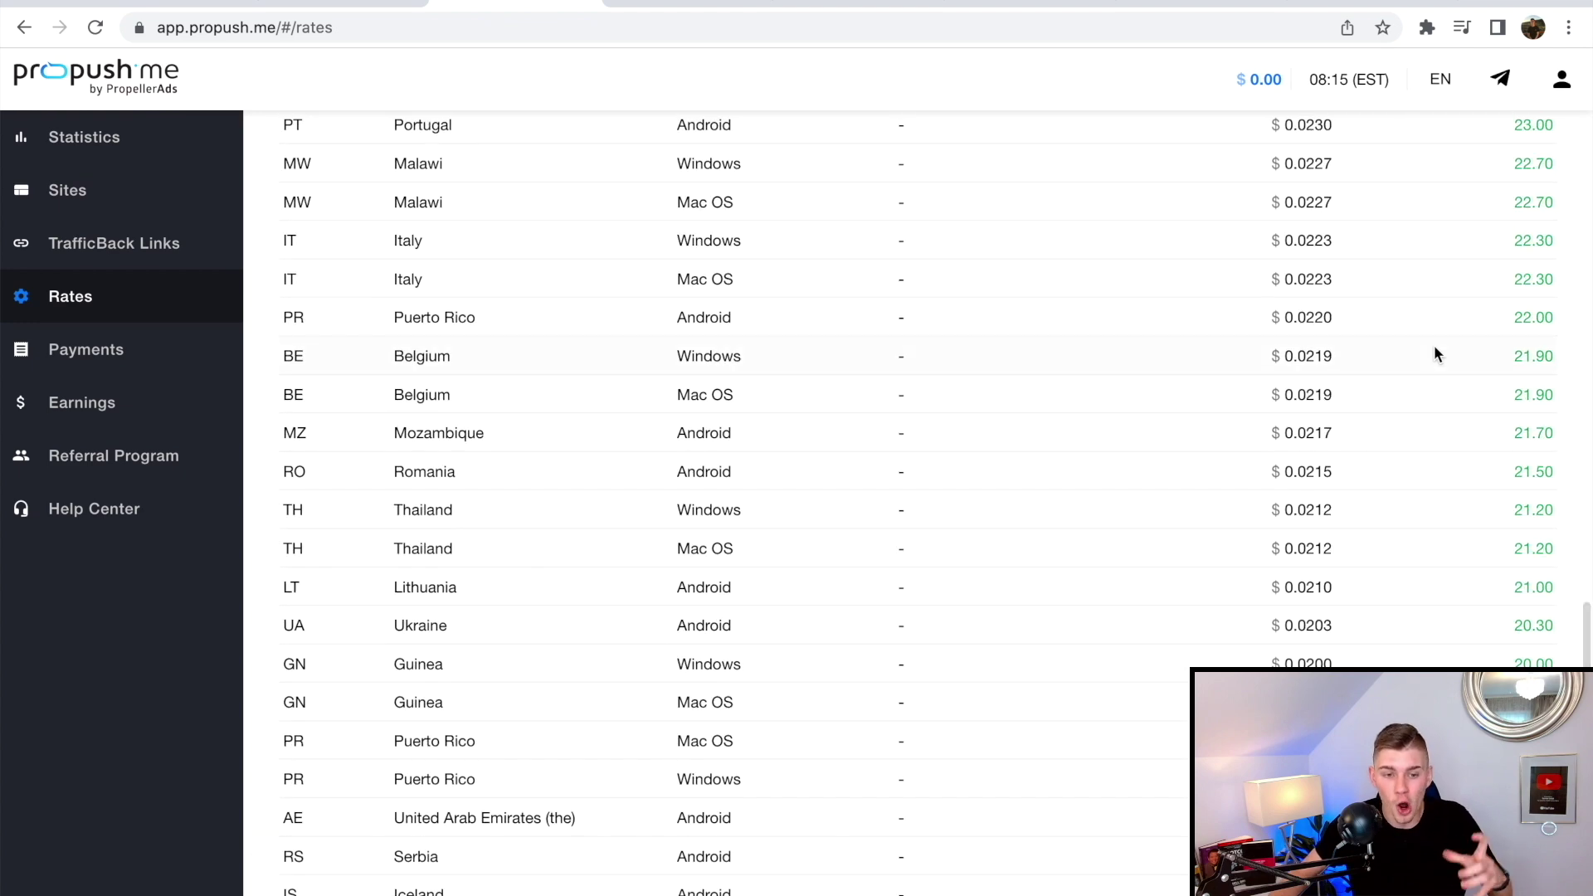
scroll(1435, 353, "up", 15)
scroll(1435, 354, "up", 15)
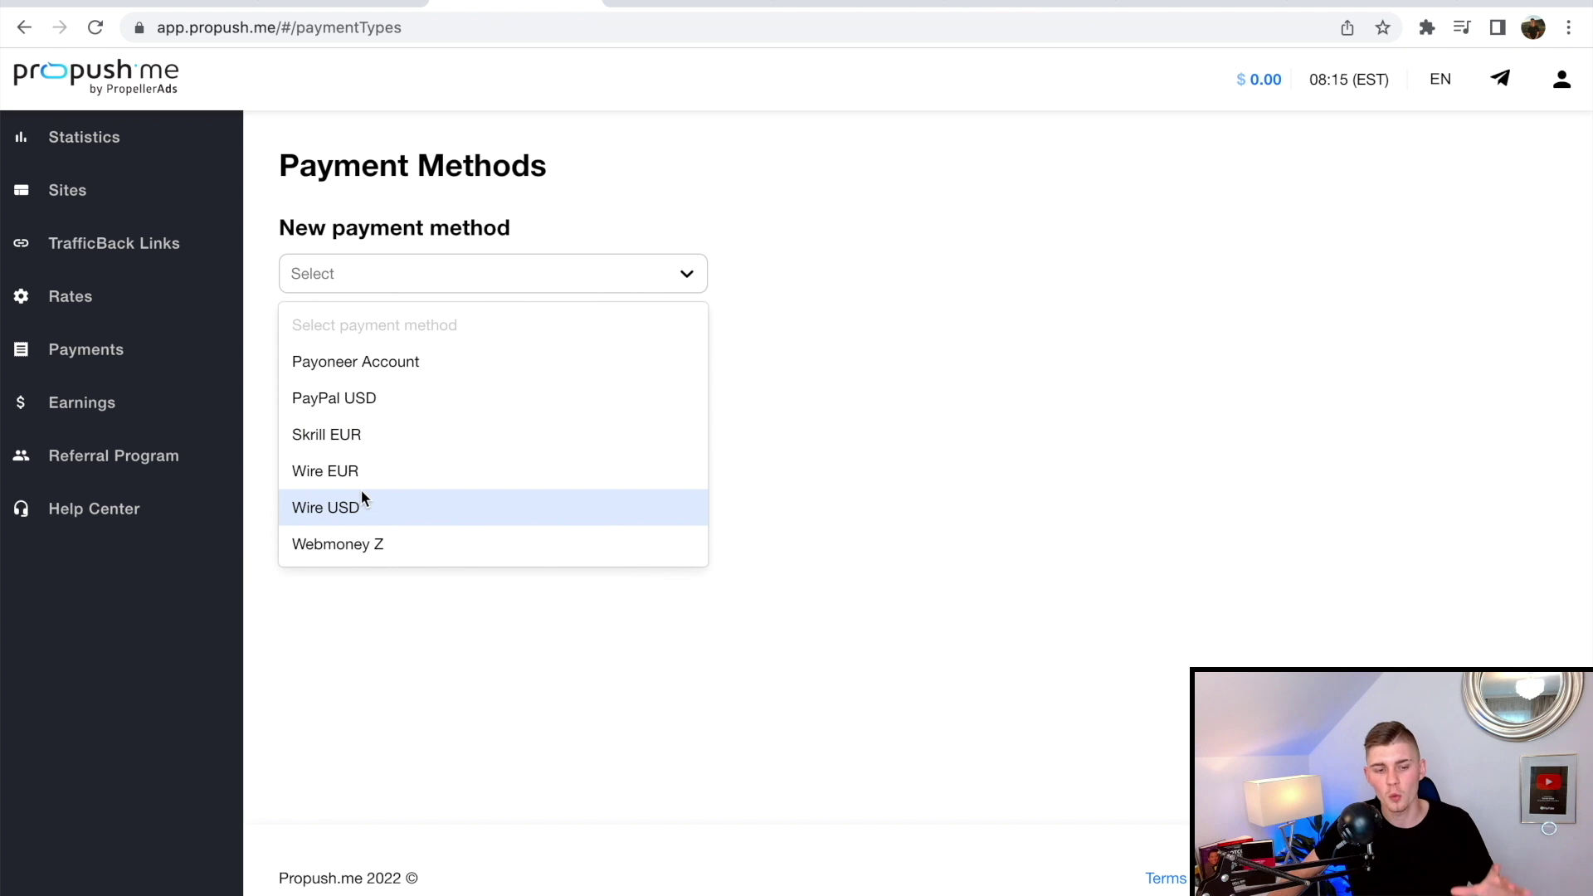
On ProPush's Payment Methods page, choose PayPal USD as the new payment method and activate its email field.
left_click(1027, 428)
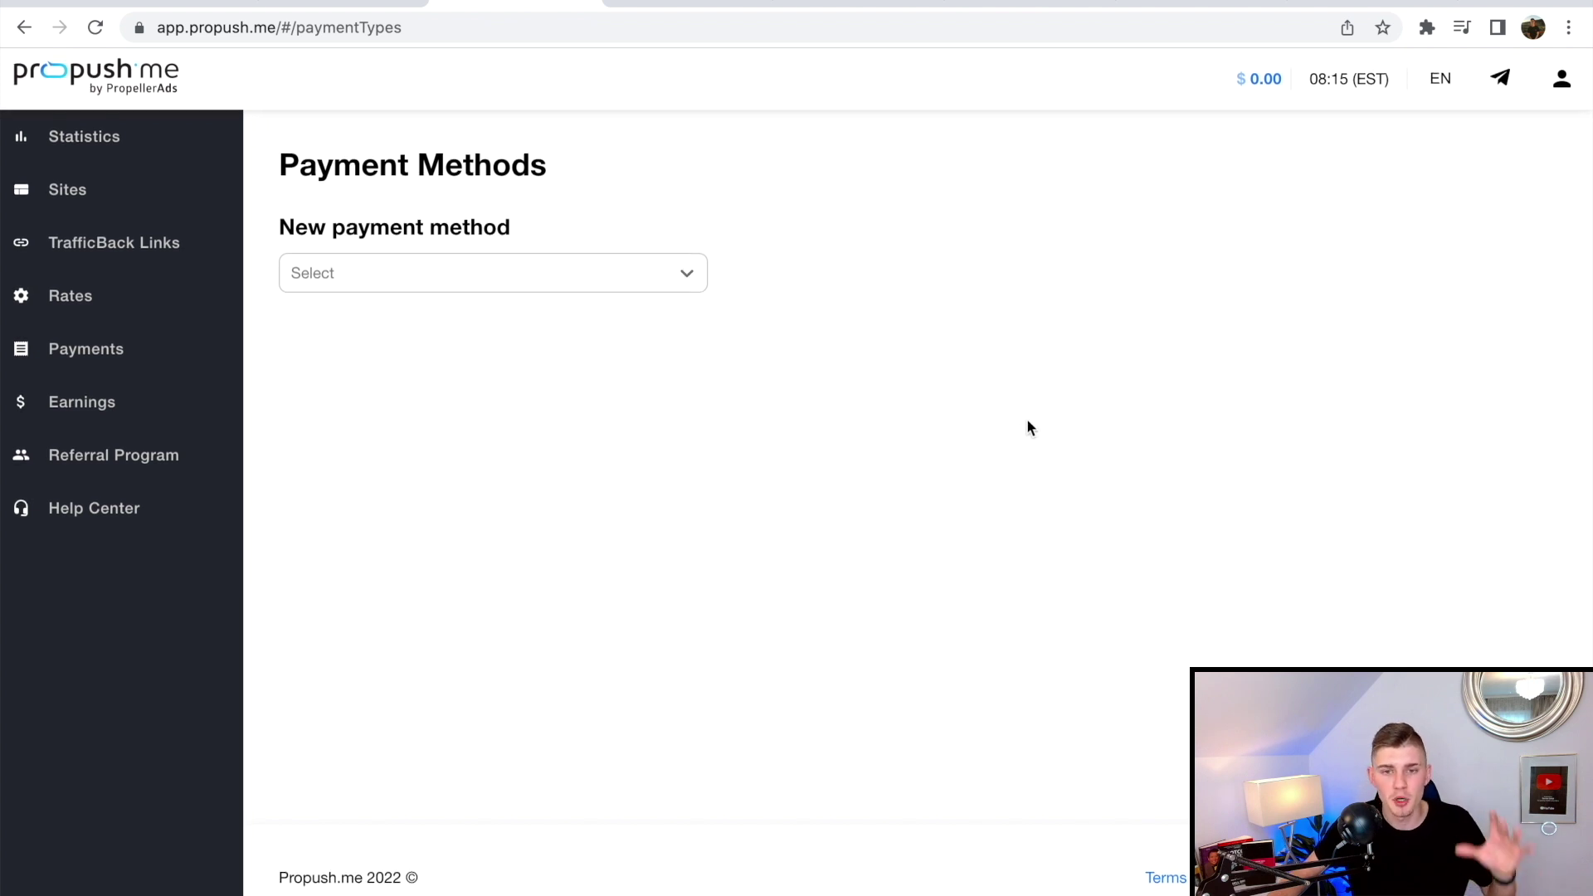
left_click(451, 272)
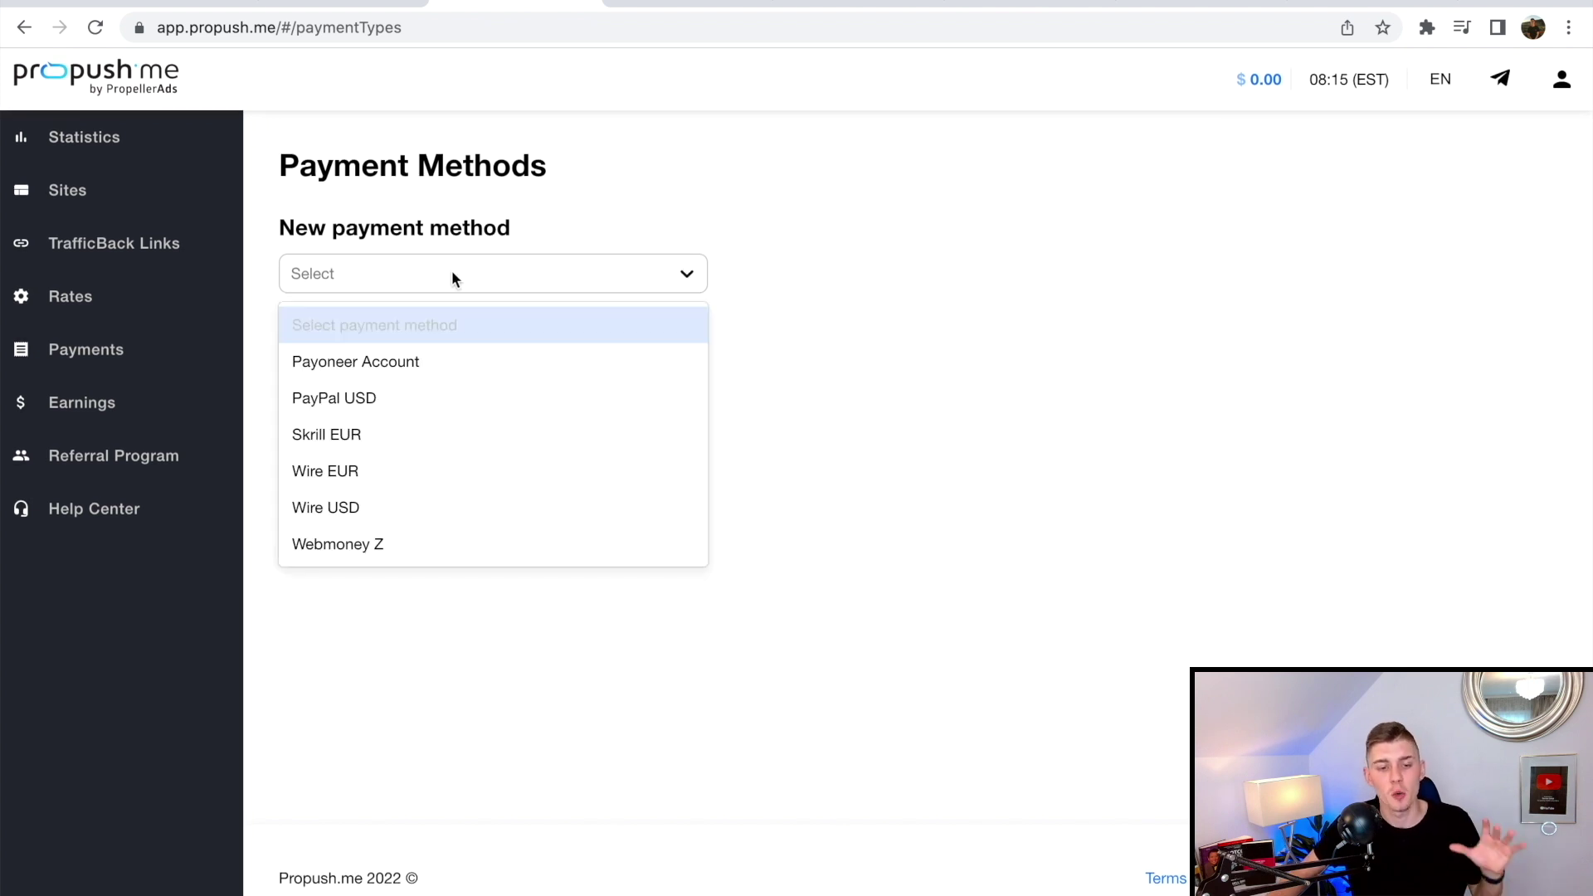
left_click(361, 399)
left_click(395, 482)
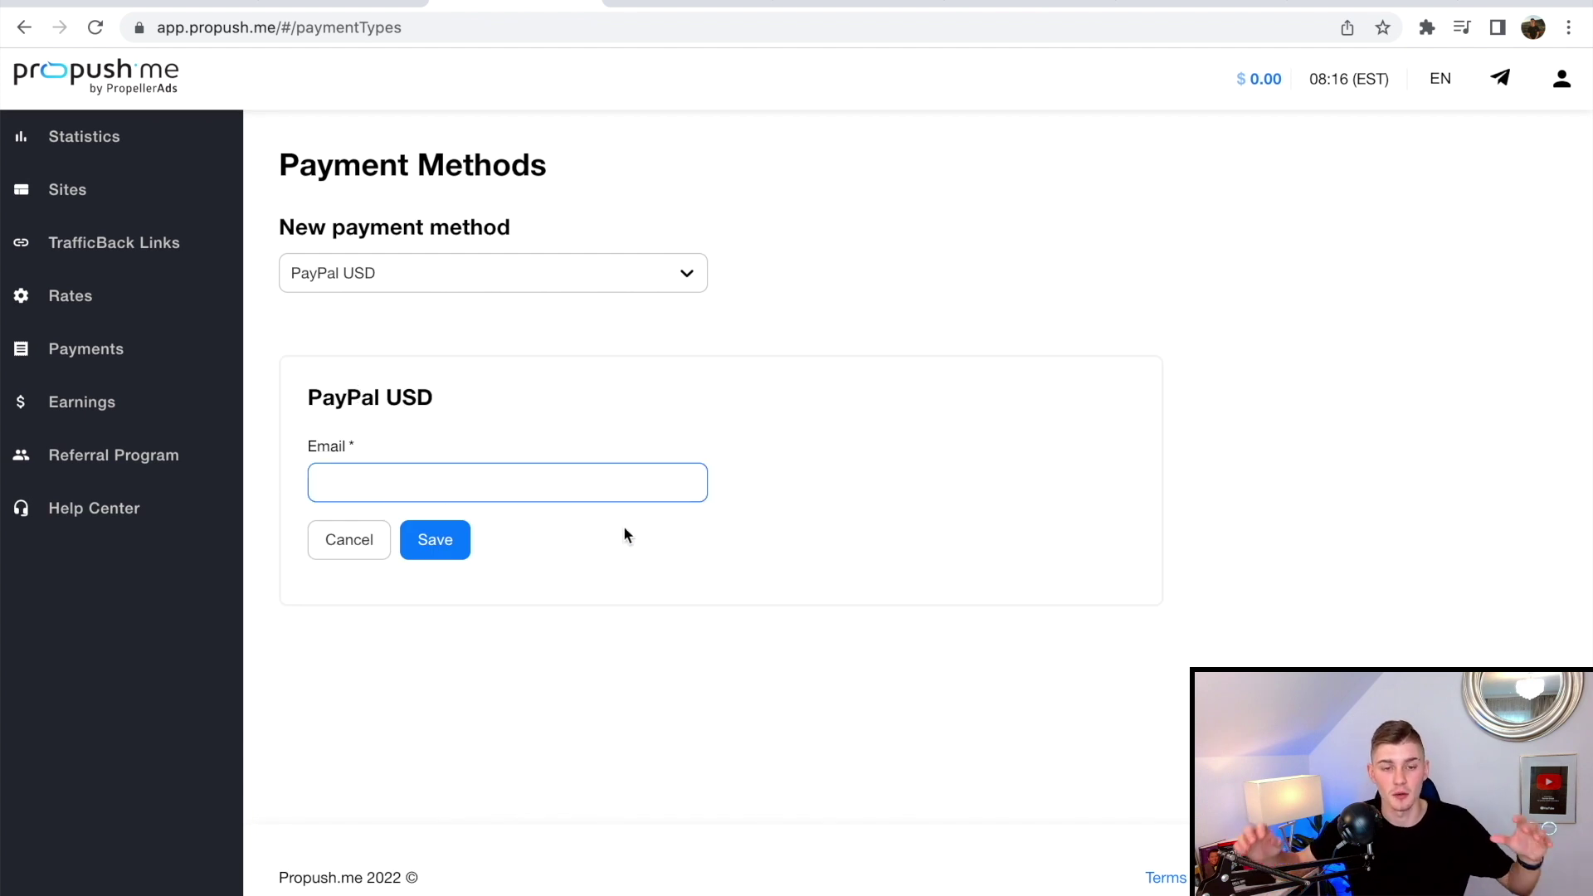